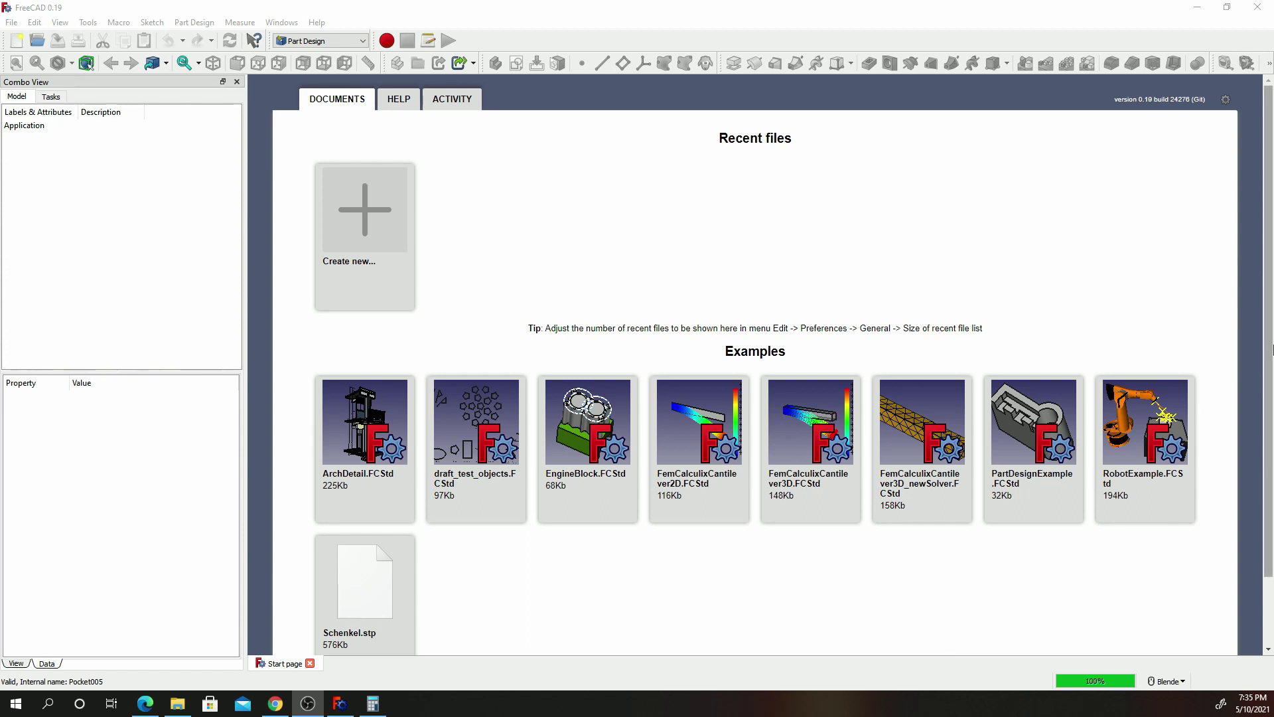
Create a new document and start a Part Design sketch on the XY plane.
left_click(367, 241)
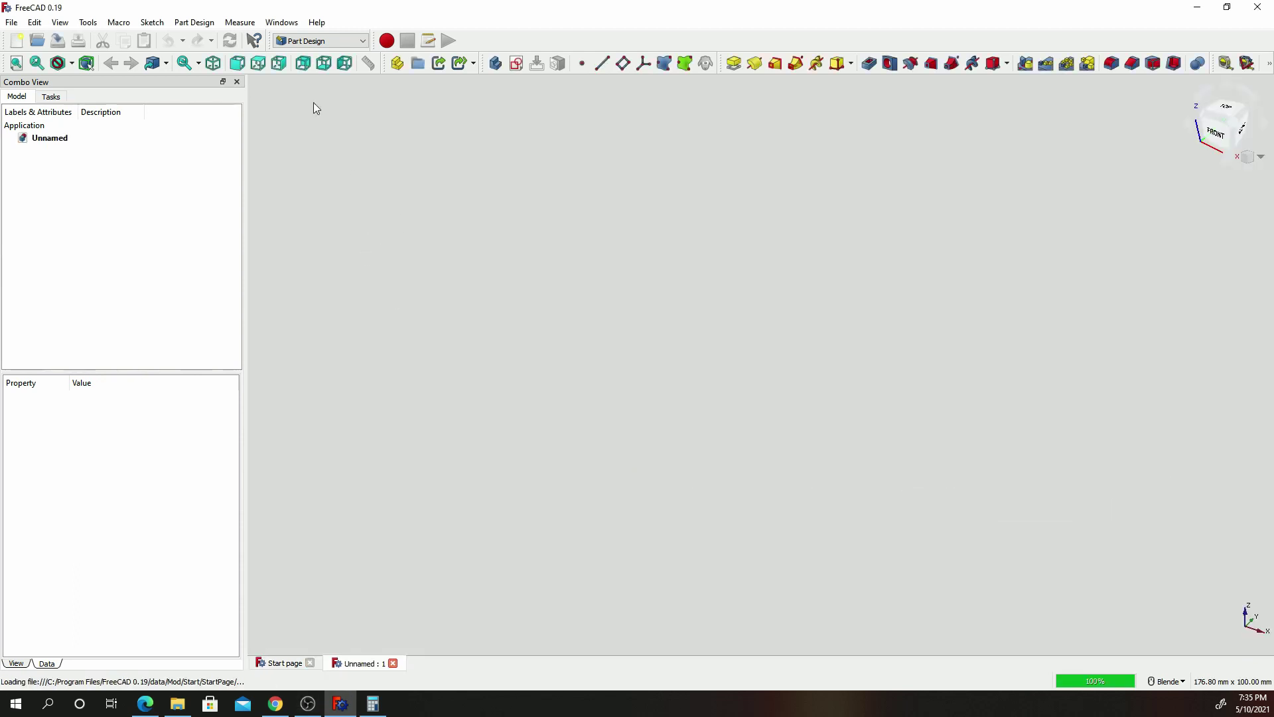
left_click(312, 41)
left_click(312, 40)
left_click(516, 64)
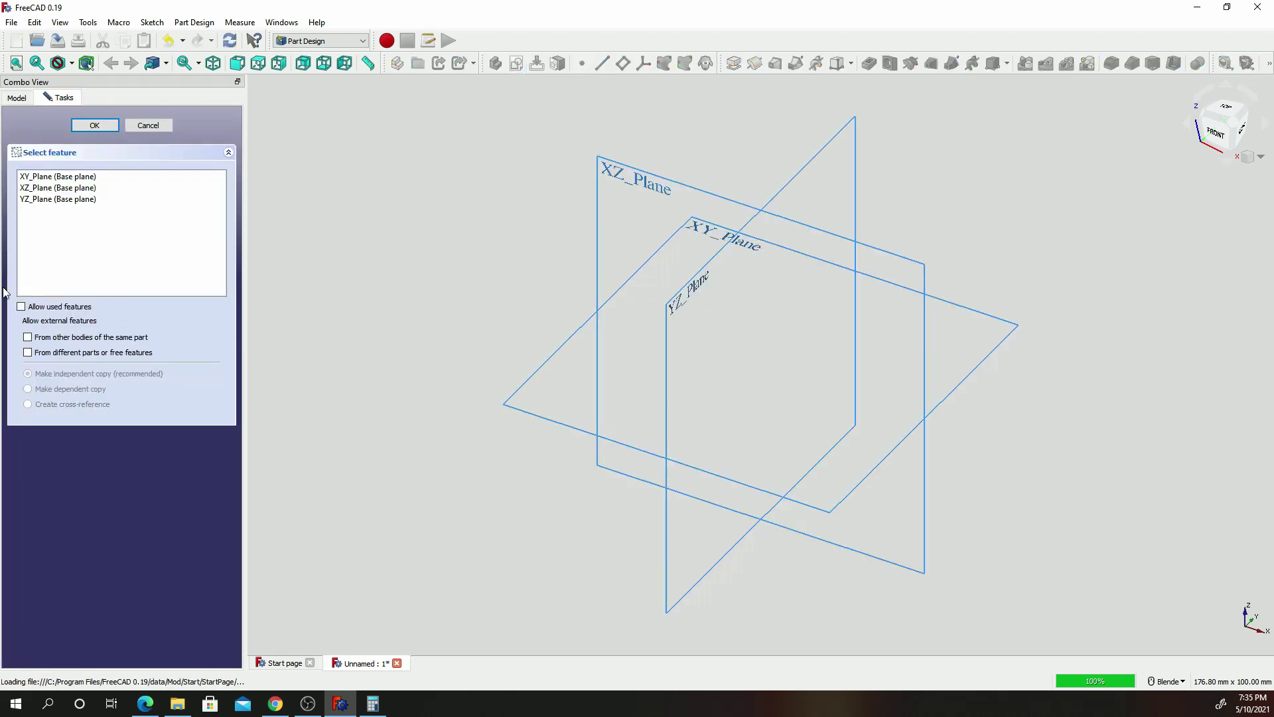
double_click(53, 178)
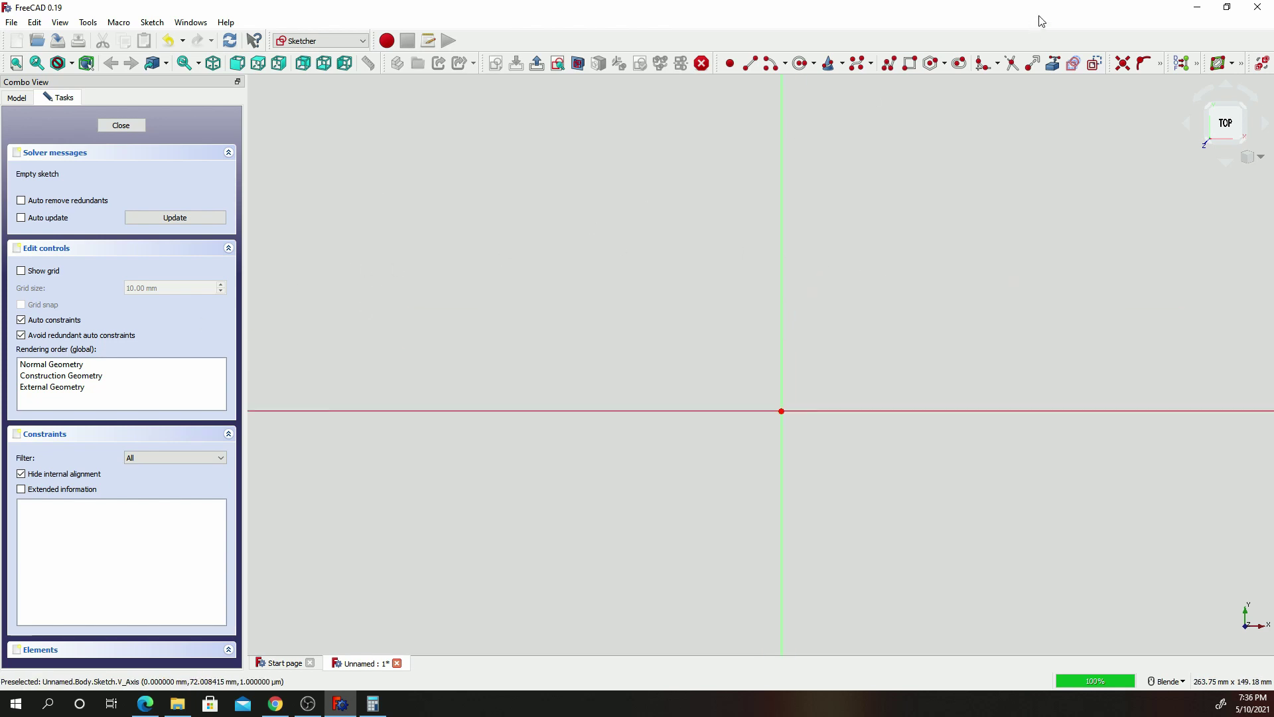
Sketch a tall rectangle about 70 mm wide and 95 mm high around the origin.
left_click(910, 63)
left_click(641, 209)
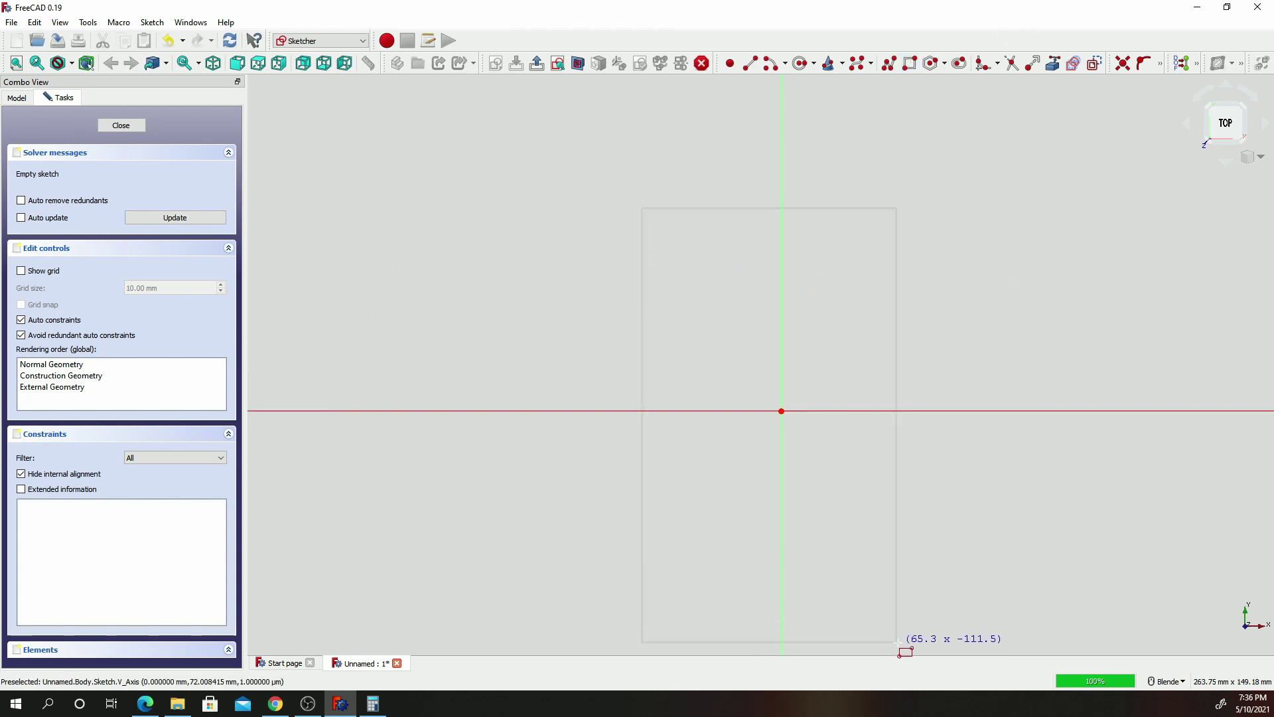
left_click(913, 576)
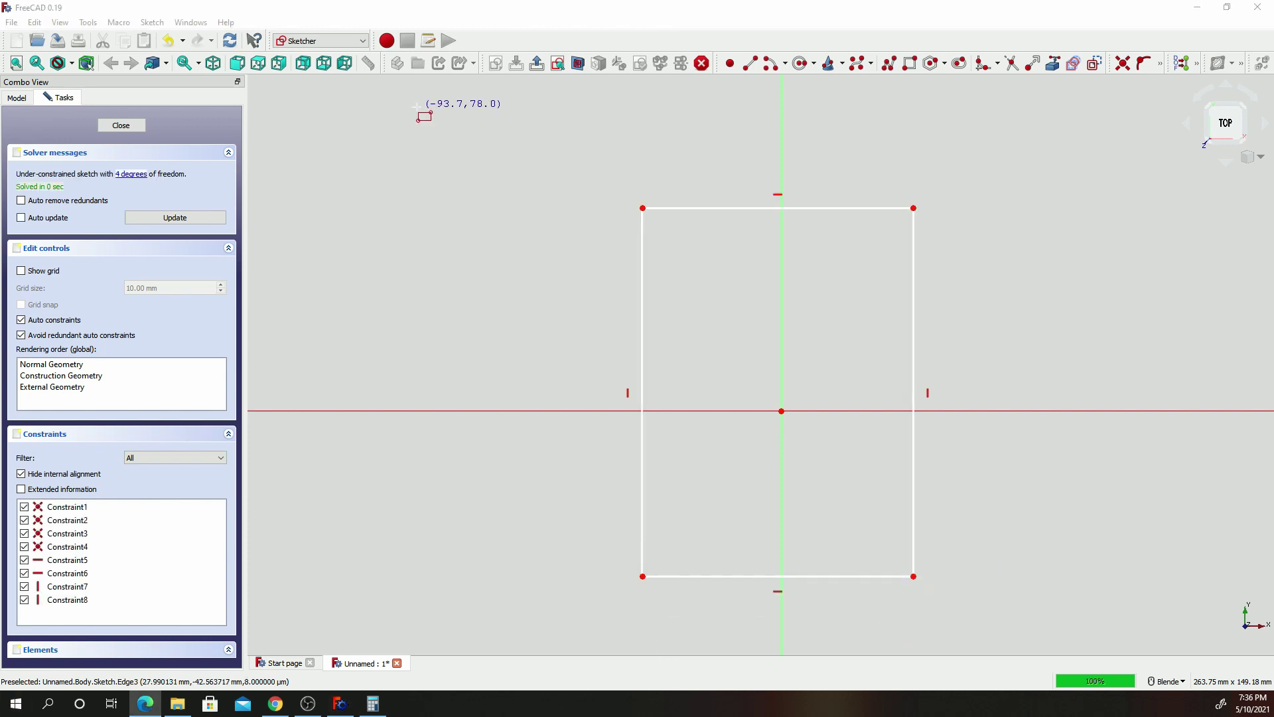
Constrain the vertical distance from the origin to the rectangle's lower-left corner to 100 mm.
left_click(1160, 64)
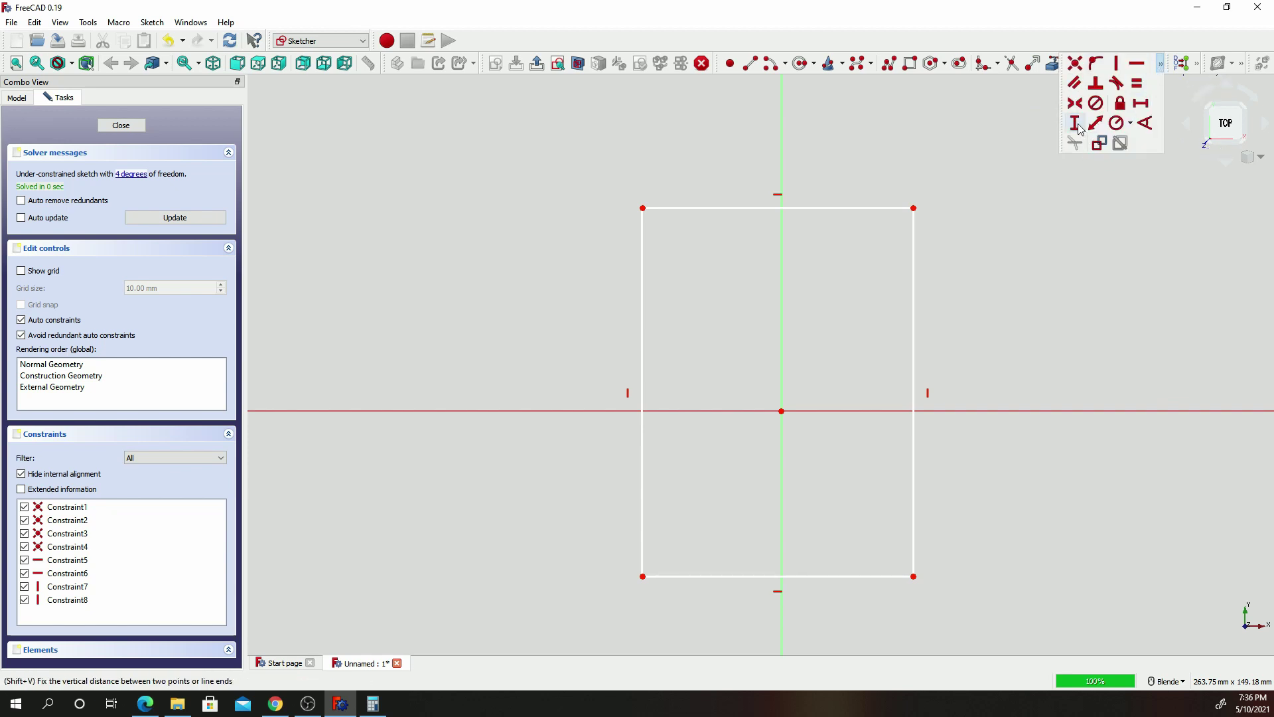
left_click(1070, 133)
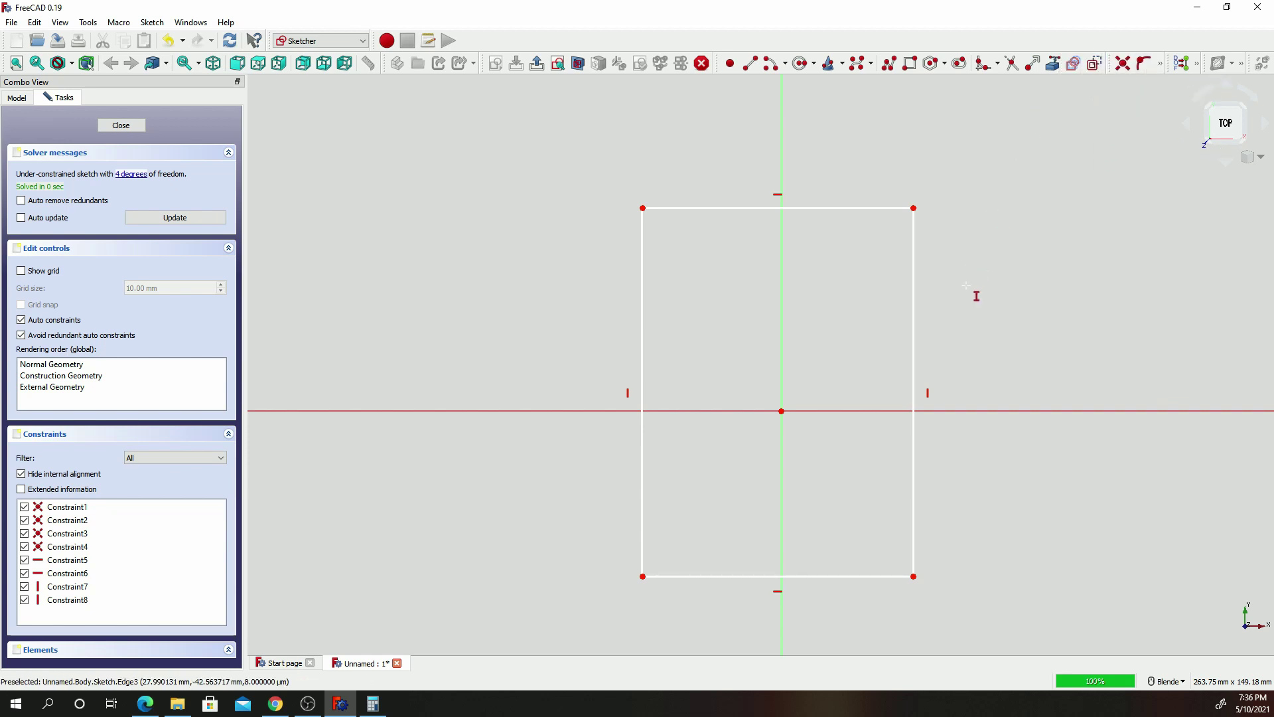
left_click(781, 412)
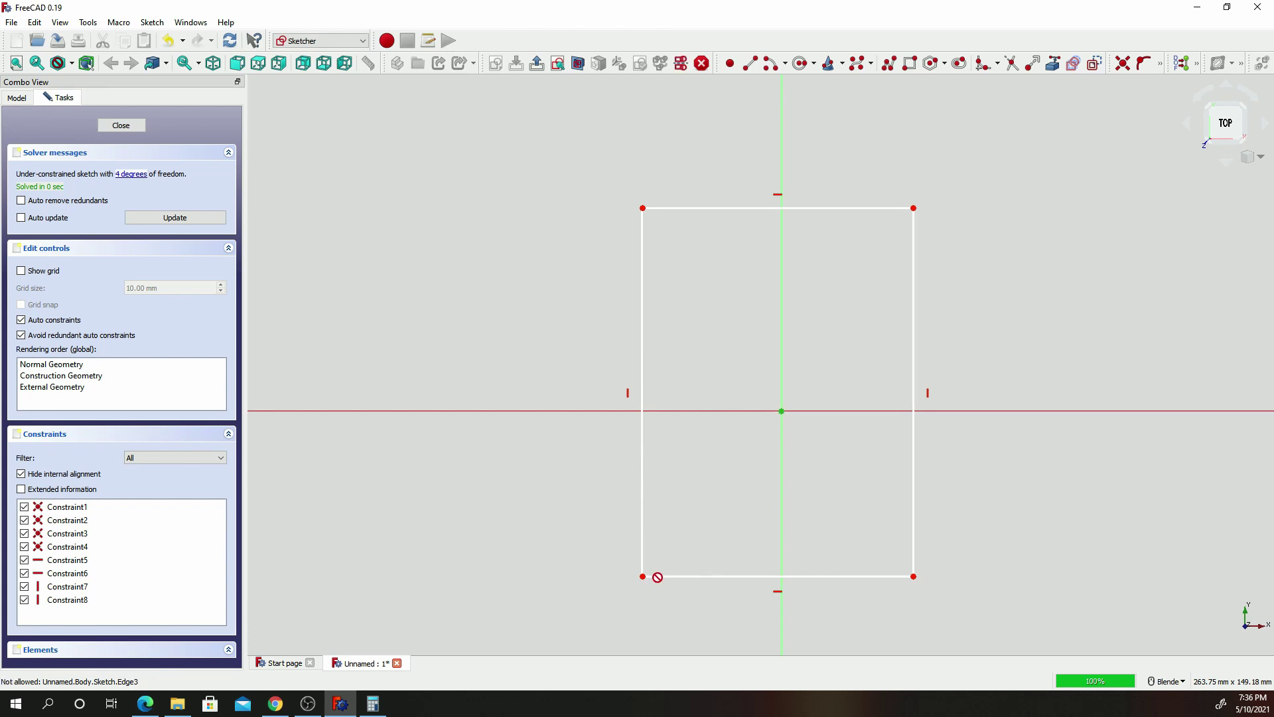
left_click(643, 576)
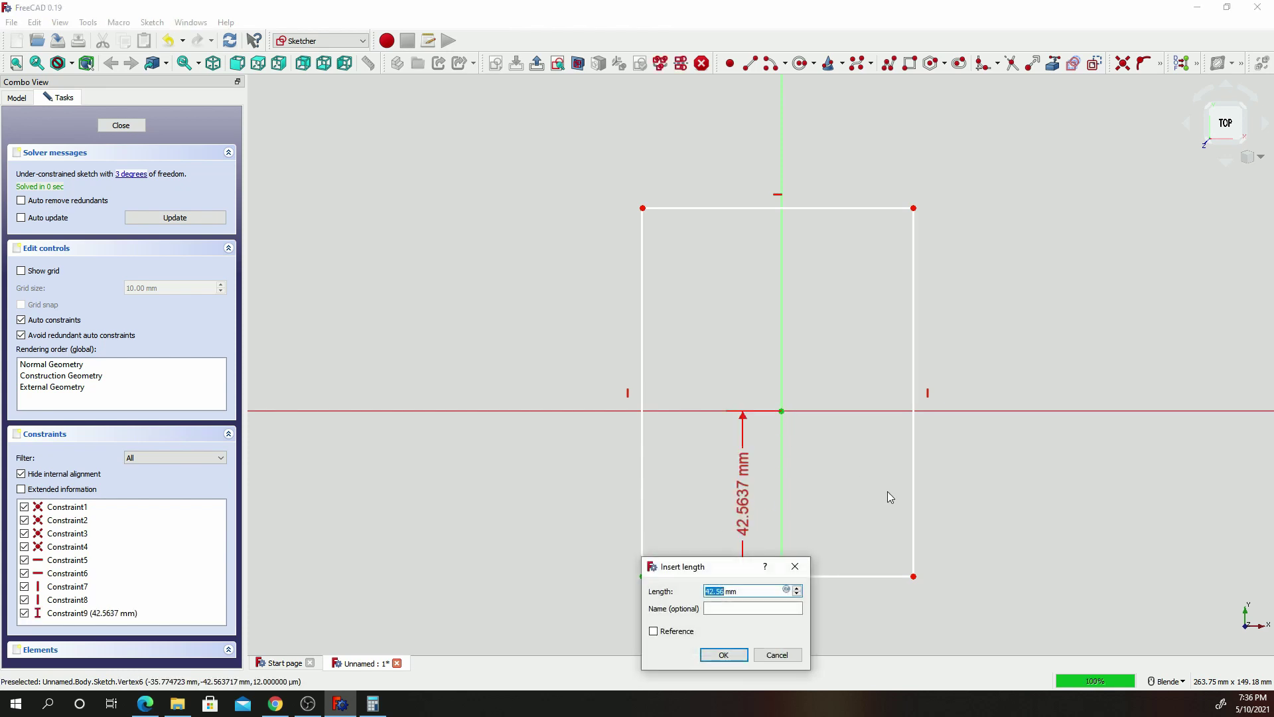
type("100")
key("Return")
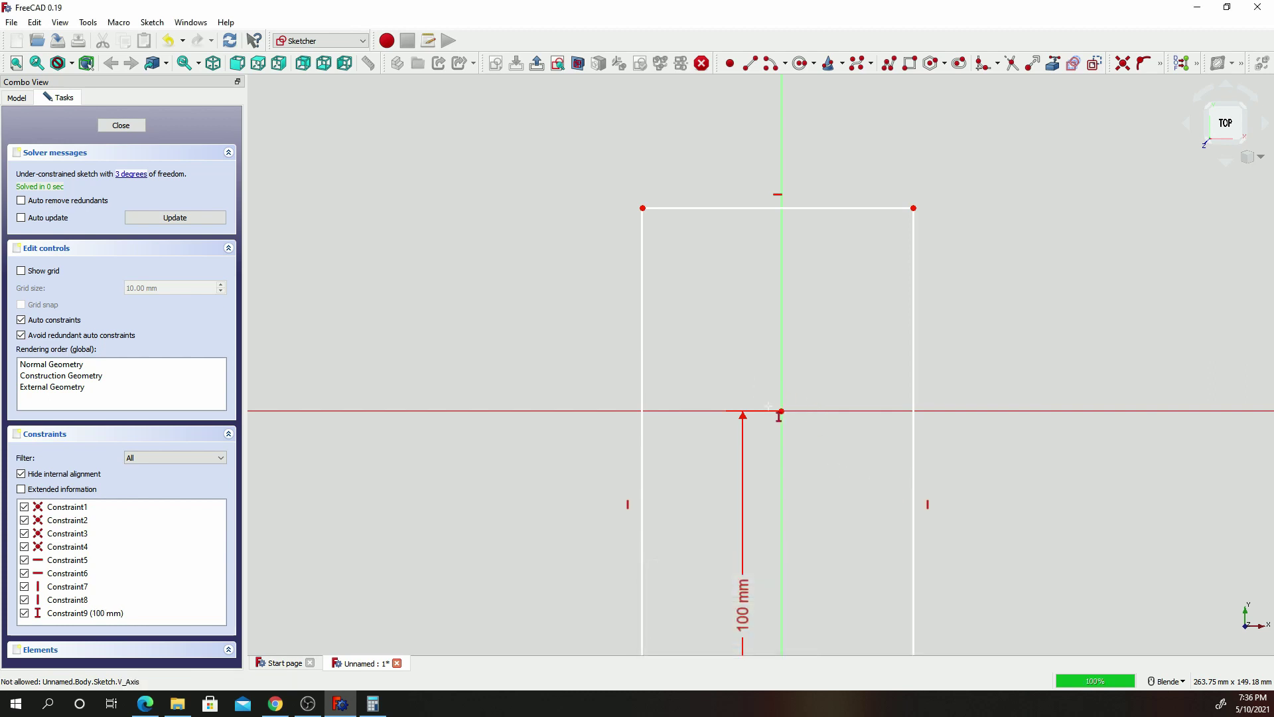
Constrain the vertical distance from the origin to the rectangle's upper-right corner to 50 mm.
left_click(782, 412)
left_click(913, 211)
key("shift+i")
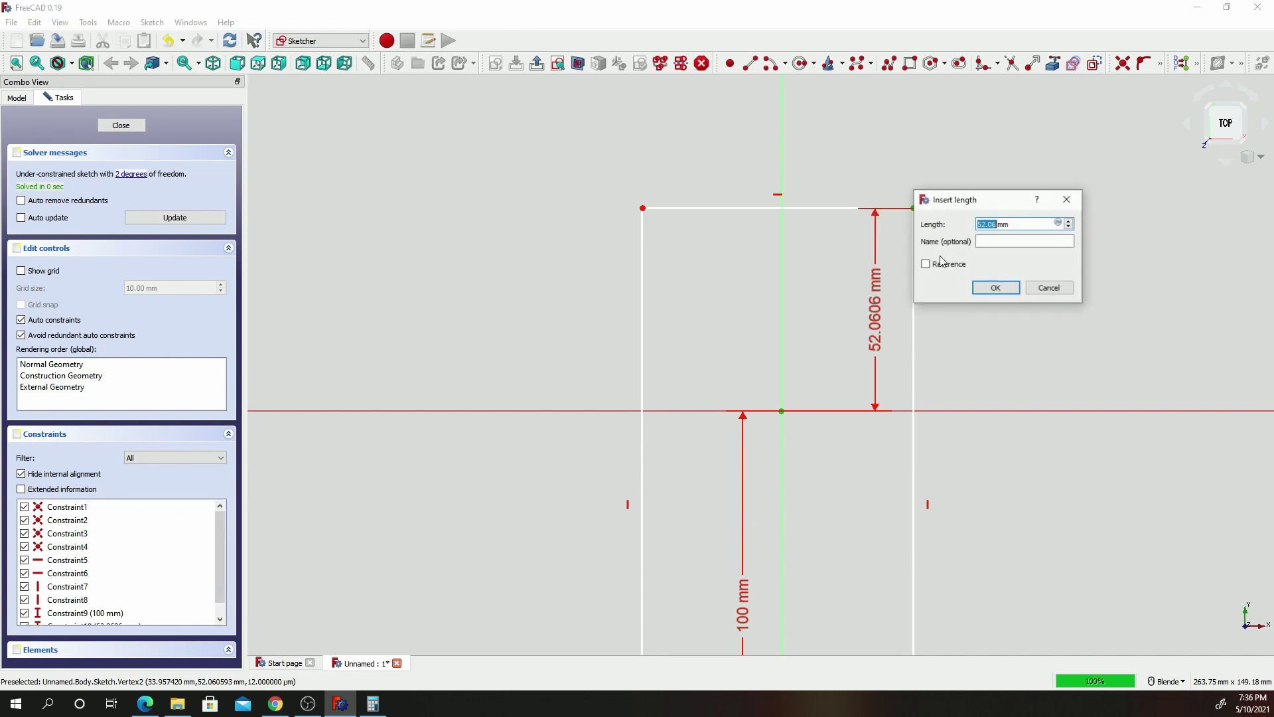
type("50")
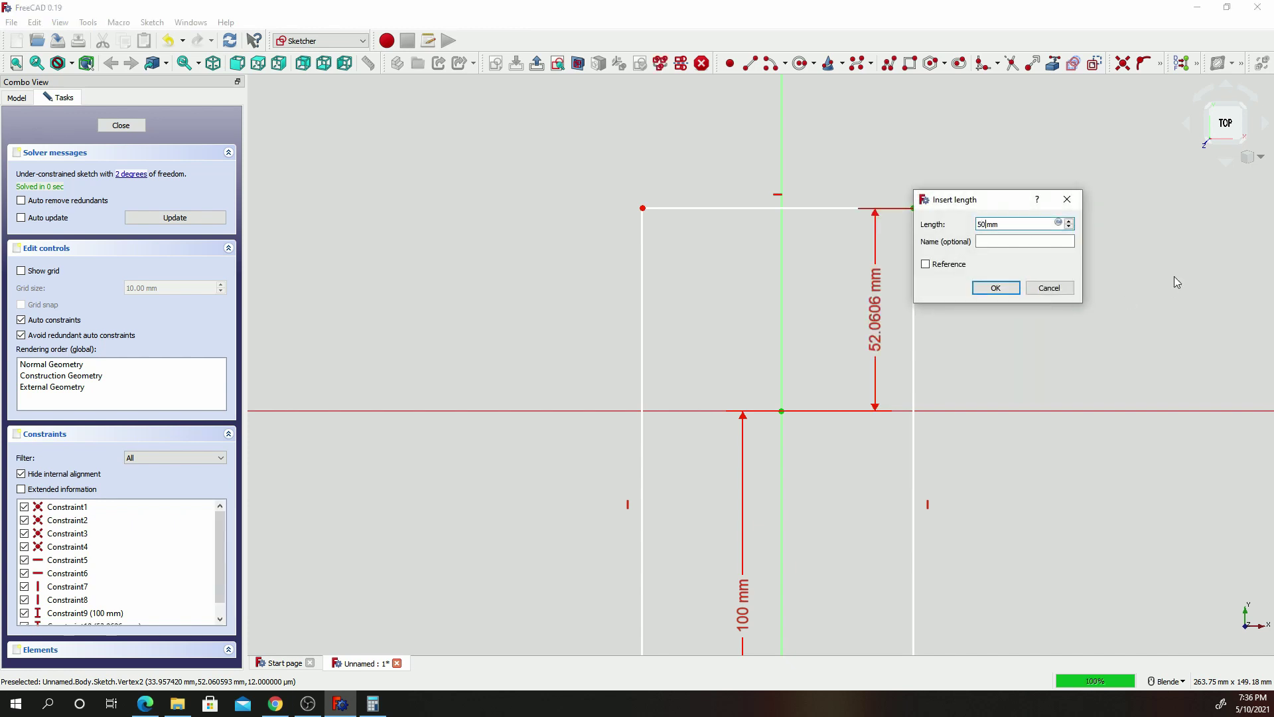
key("Return")
Constrain the horizontal distance from the origin to the rectangle's upper-right corner to 50 mm.
scroll(1115, 223, "down", 1)
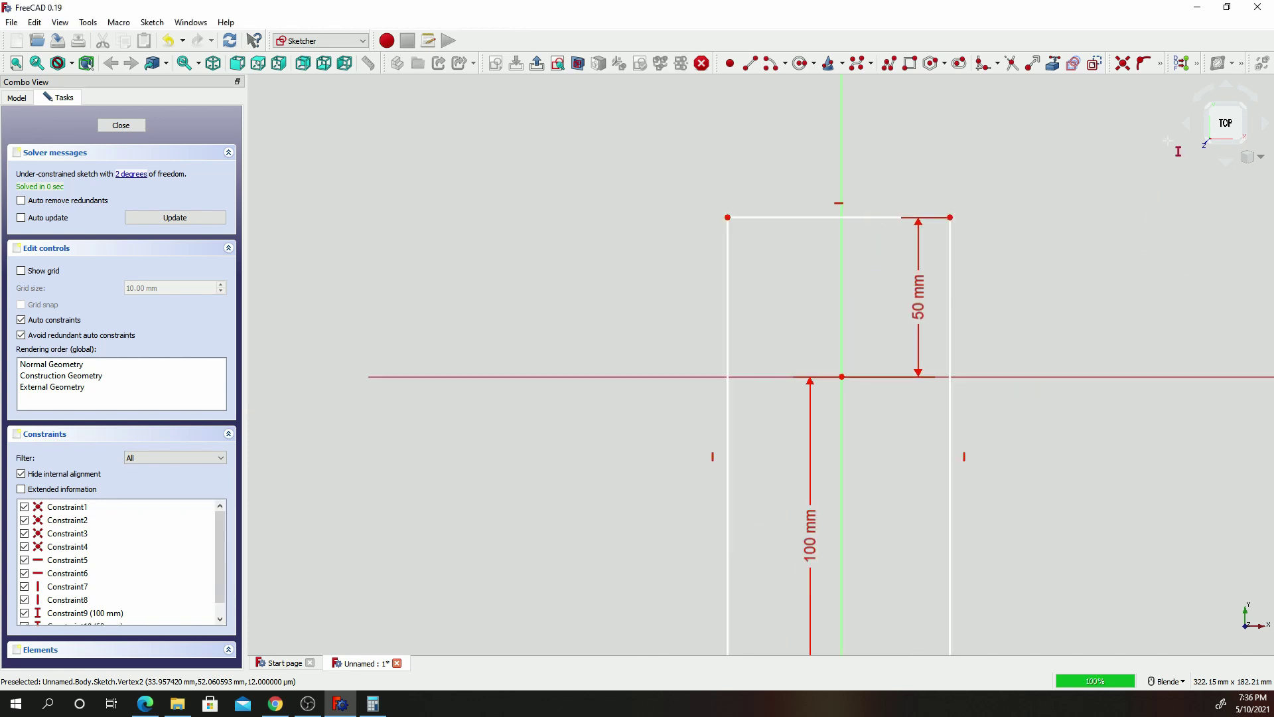
left_click(1162, 69)
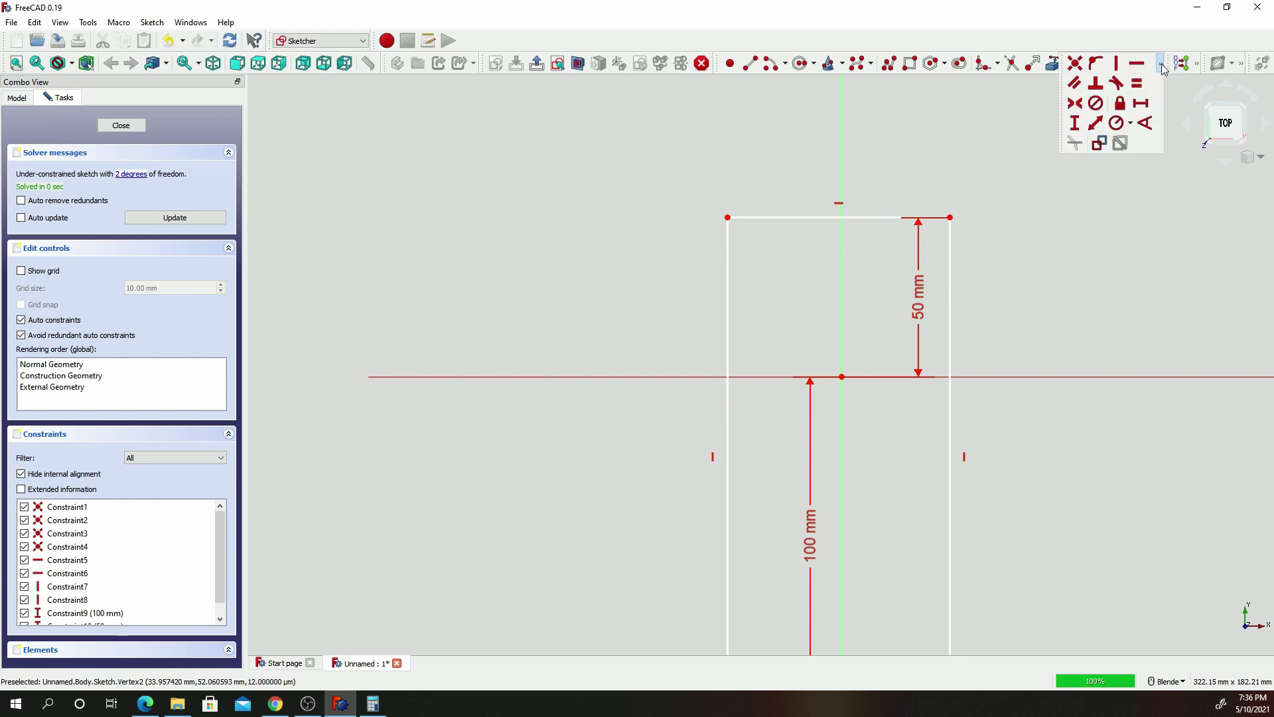
left_click(843, 378)
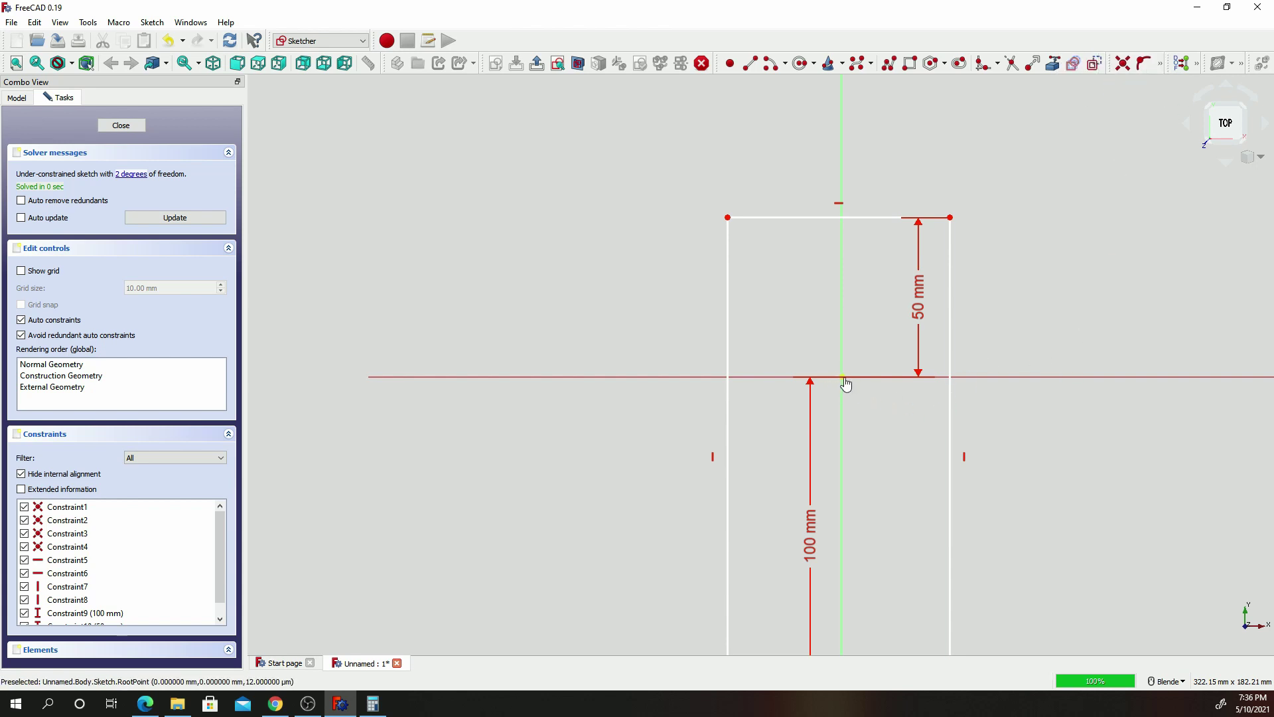
left_click(950, 217)
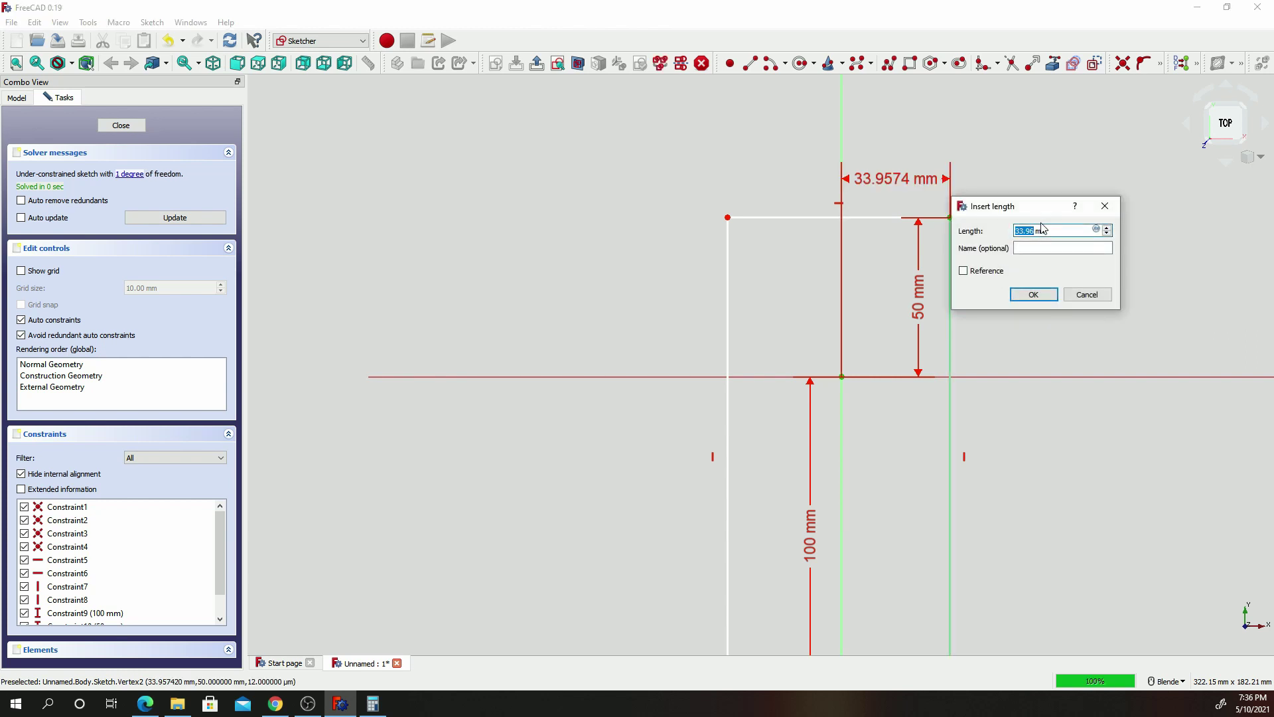
type("50")
key("Return")
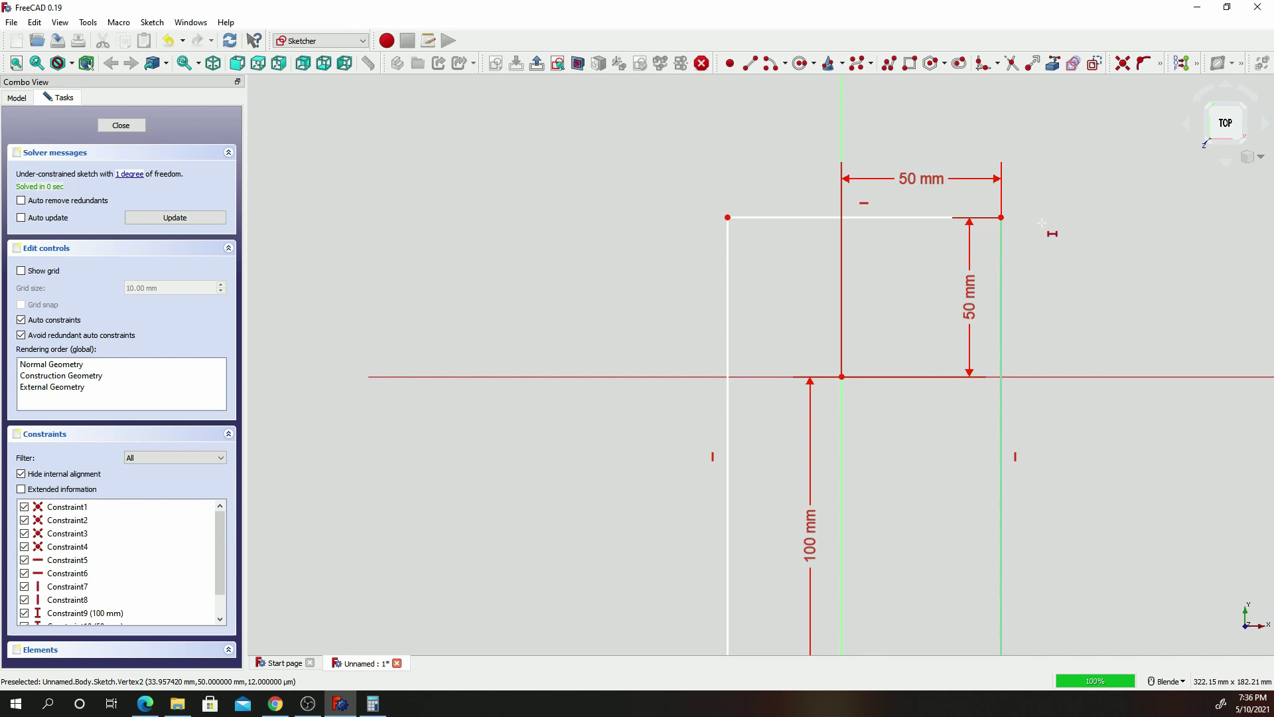
Constrain the horizontal distance from the origin to the rectangle's lower-left corner to 50 mm.
scroll(980, 306, "down", 3)
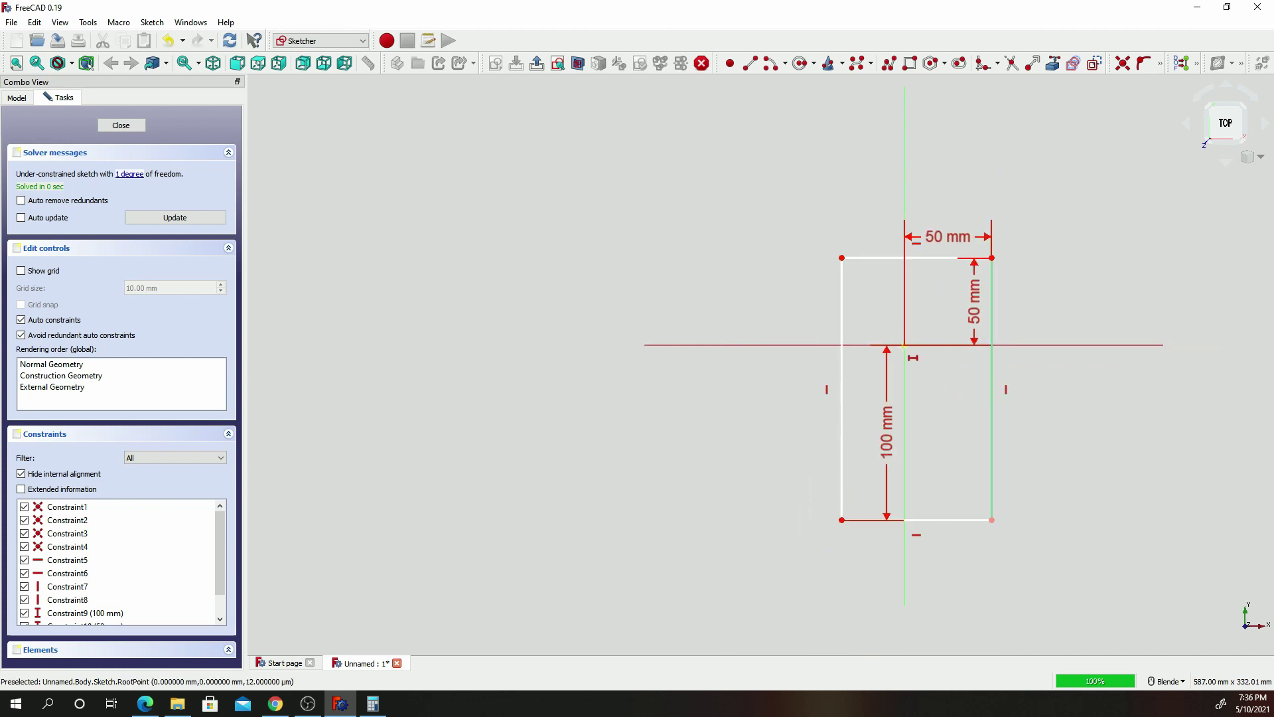
left_click(904, 345)
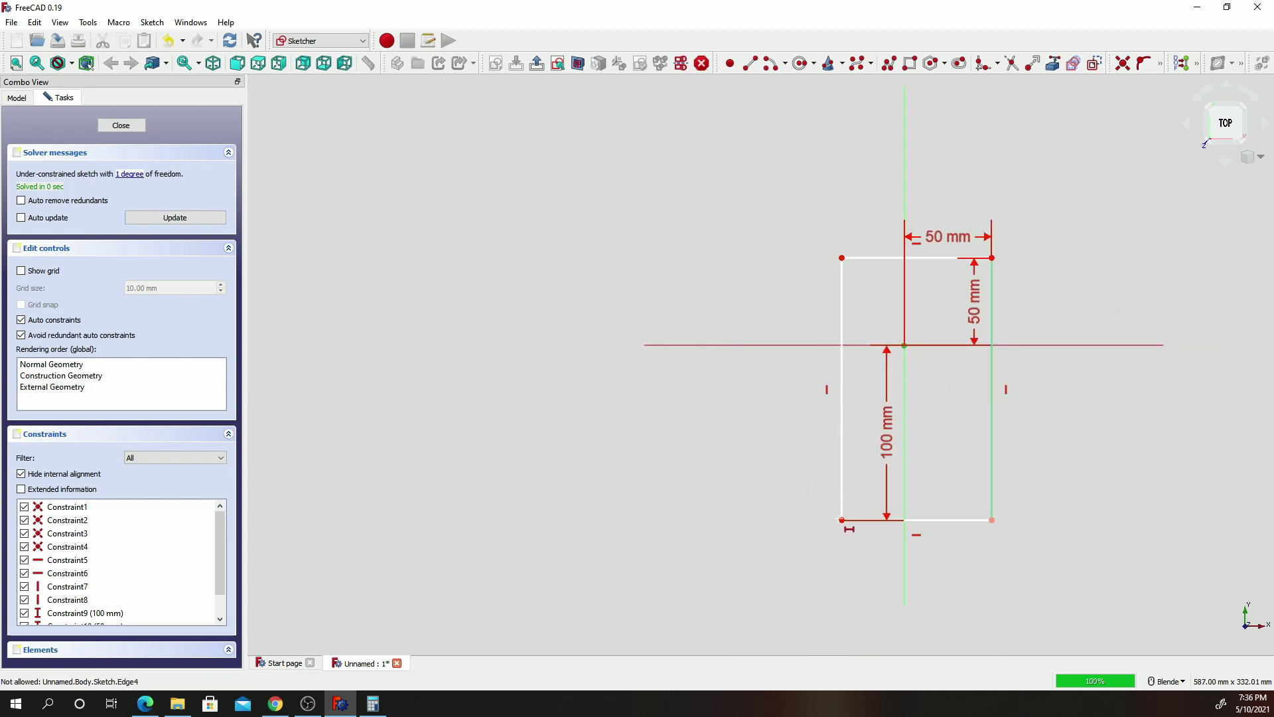
left_click(841, 519)
type("l50mm")
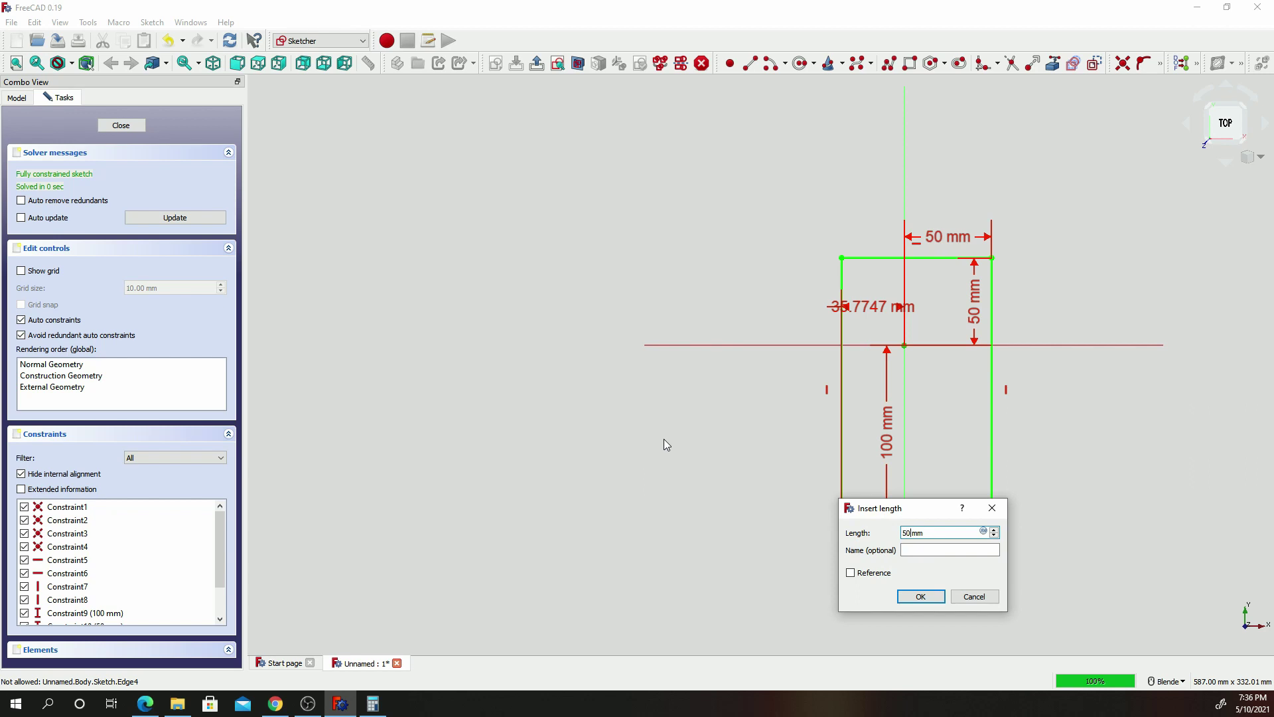
key("Return")
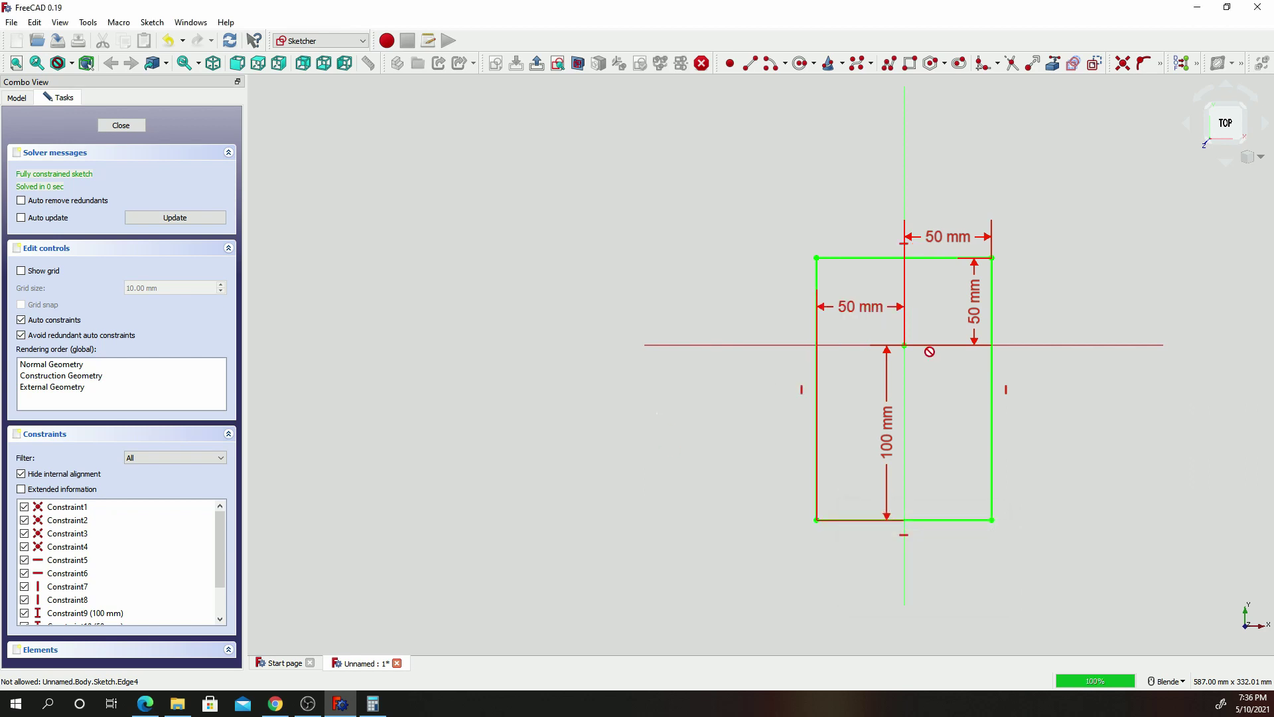
scroll(1016, 327, "up", 3)
scroll(1016, 352, "down", 2)
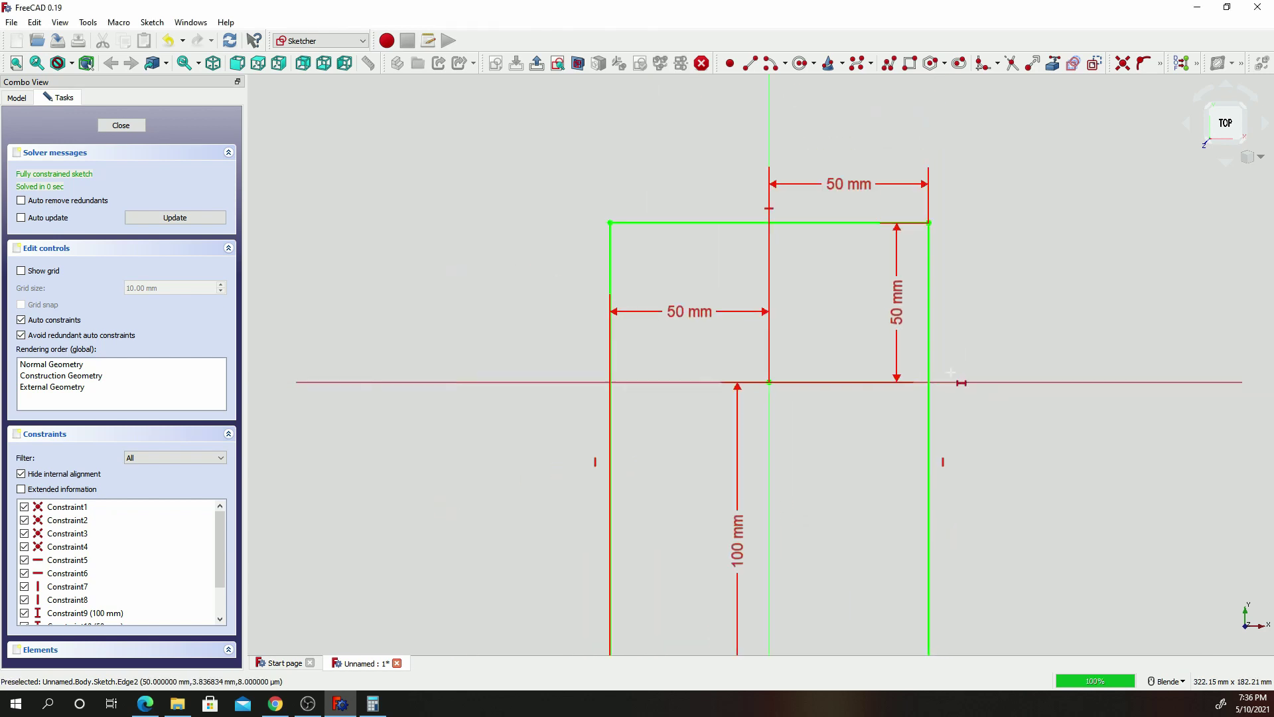
scroll(1016, 369, "up", 1)
scroll(1063, 396, "up", 1)
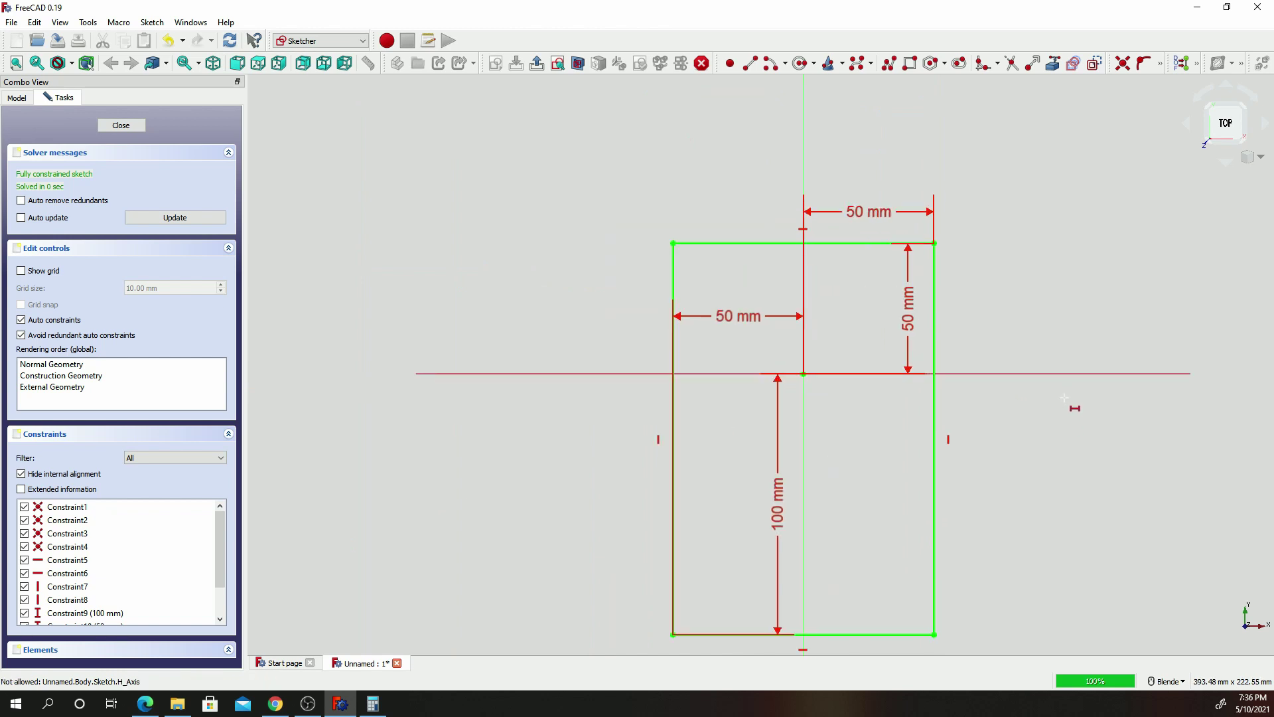
scroll(1056, 391, "up", 2)
scroll(1060, 398, "down", 1)
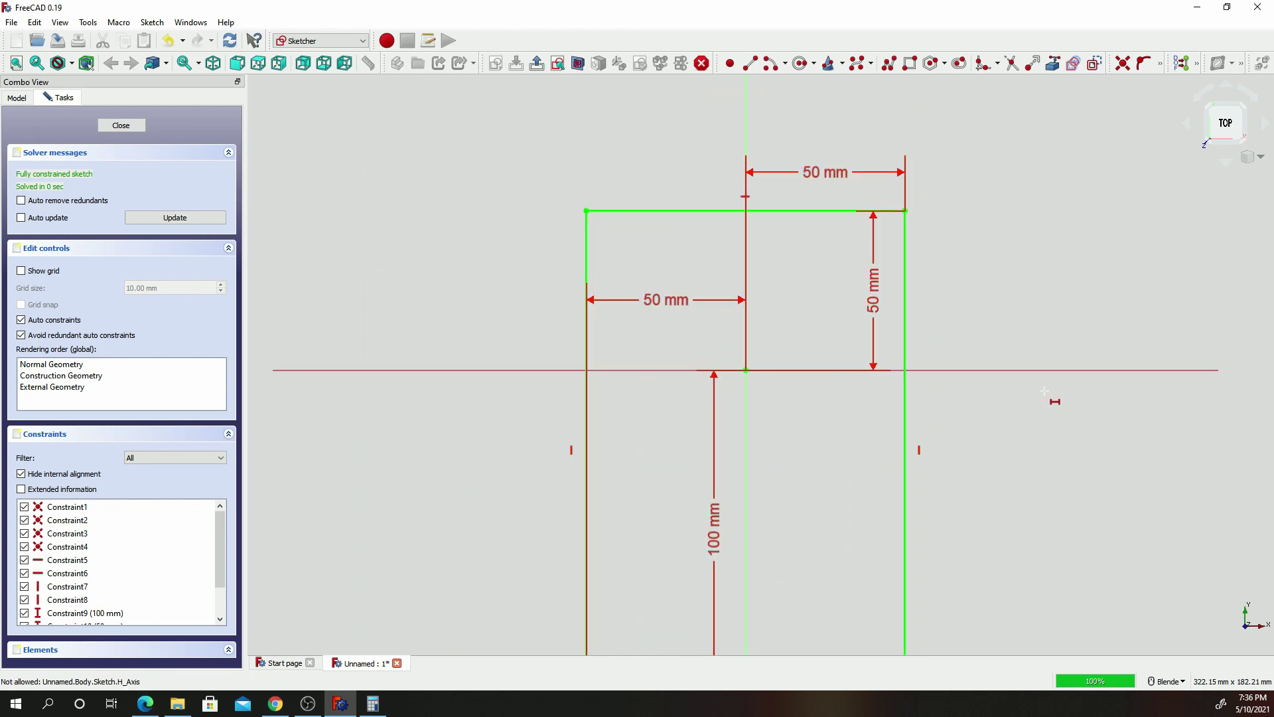
scroll(1044, 392, "down", 2)
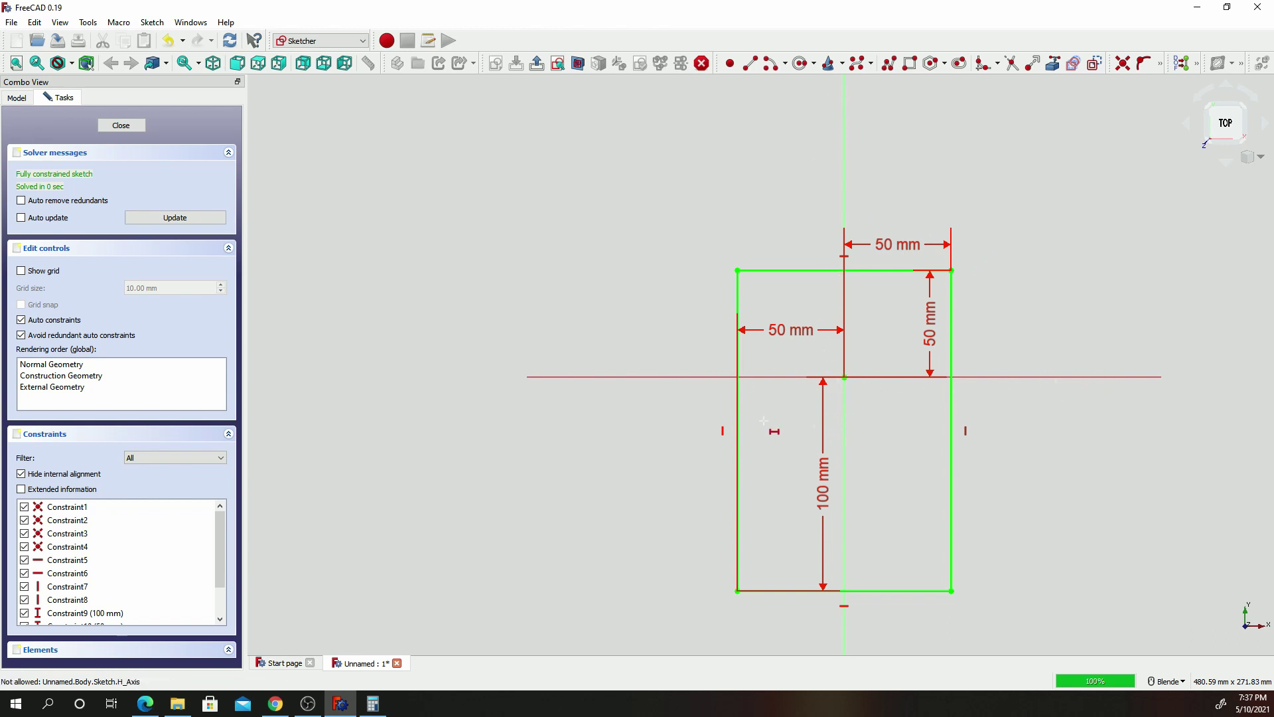
scroll(764, 401, "up", 2)
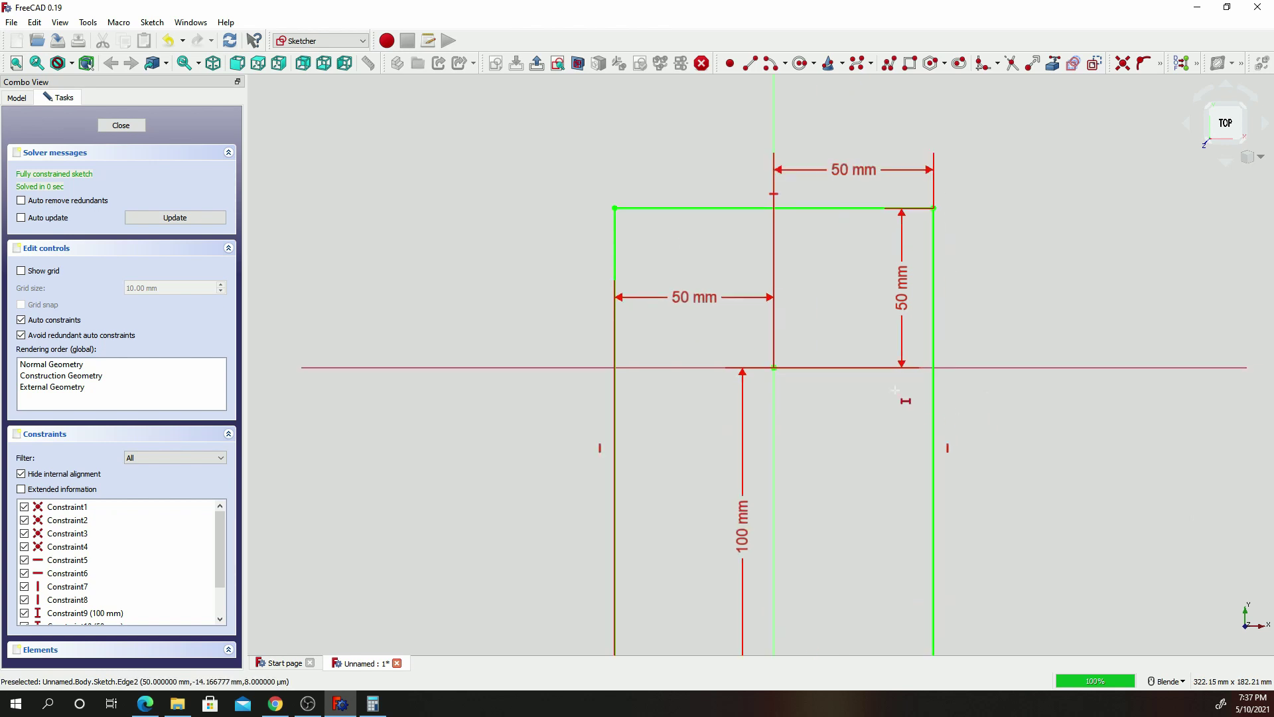
scroll(769, 335, "down", 1)
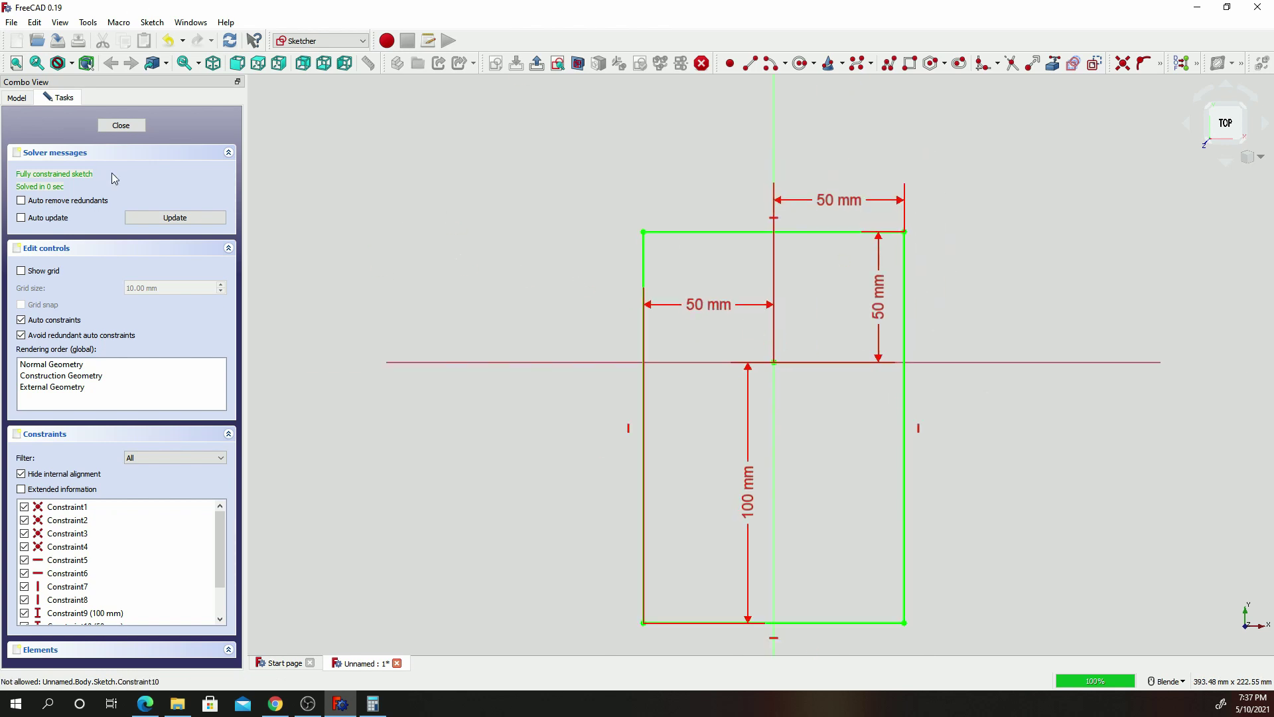
Finish the rectangle sketch and pad it to a length of 10 mm.
left_click(128, 125)
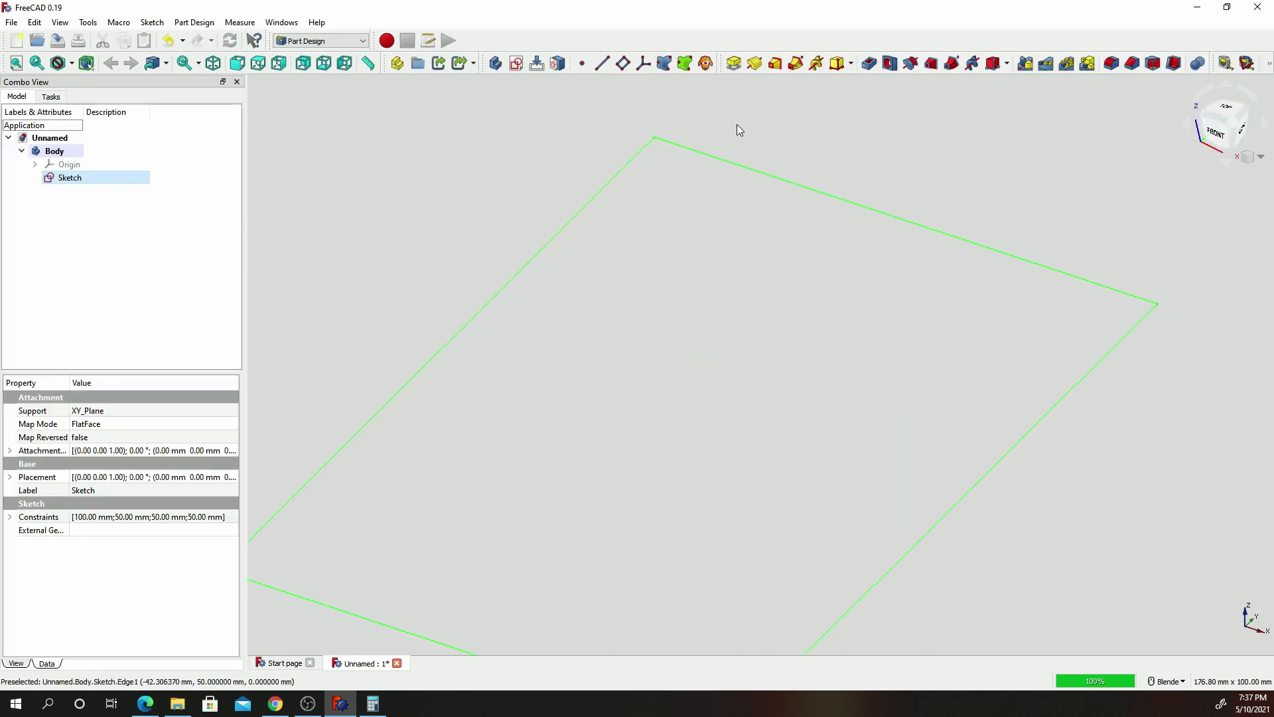
left_click(734, 64)
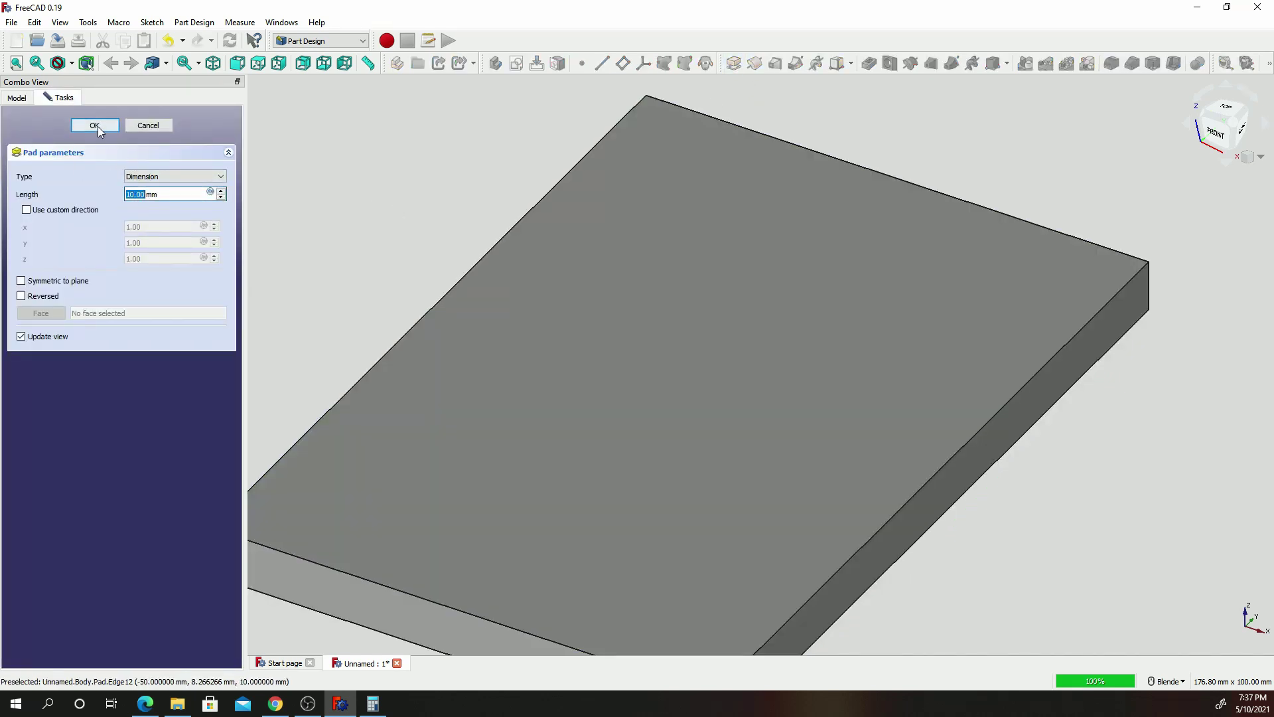
left_click(93, 126)
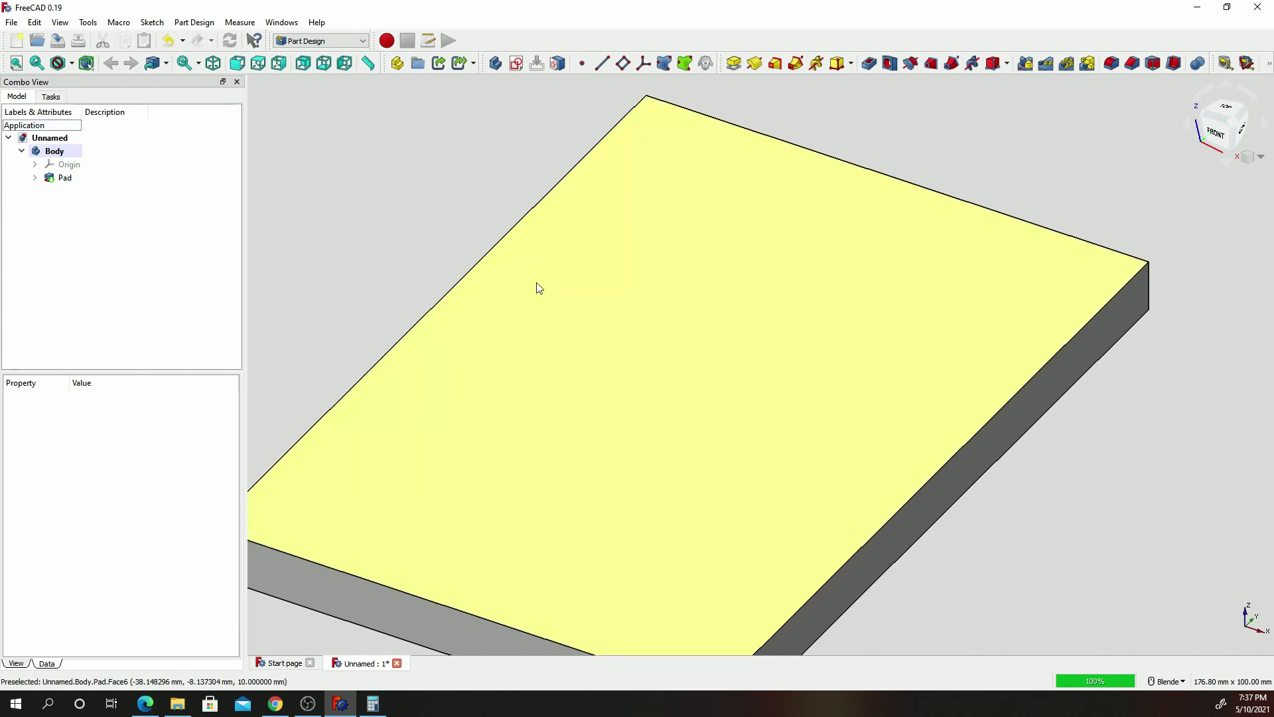
Start a new sketch on the top face of the padded plate.
scroll(560, 260, "down", 2)
scroll(447, 177, "up", 1)
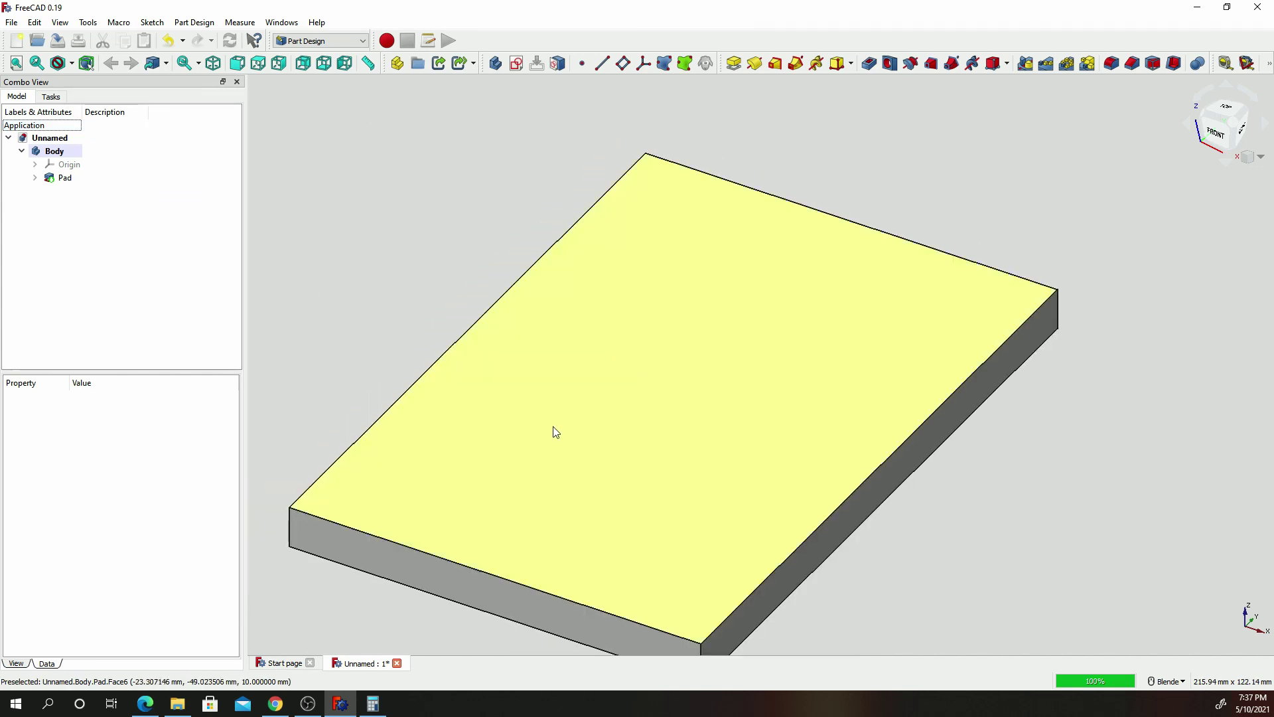
left_click(660, 329)
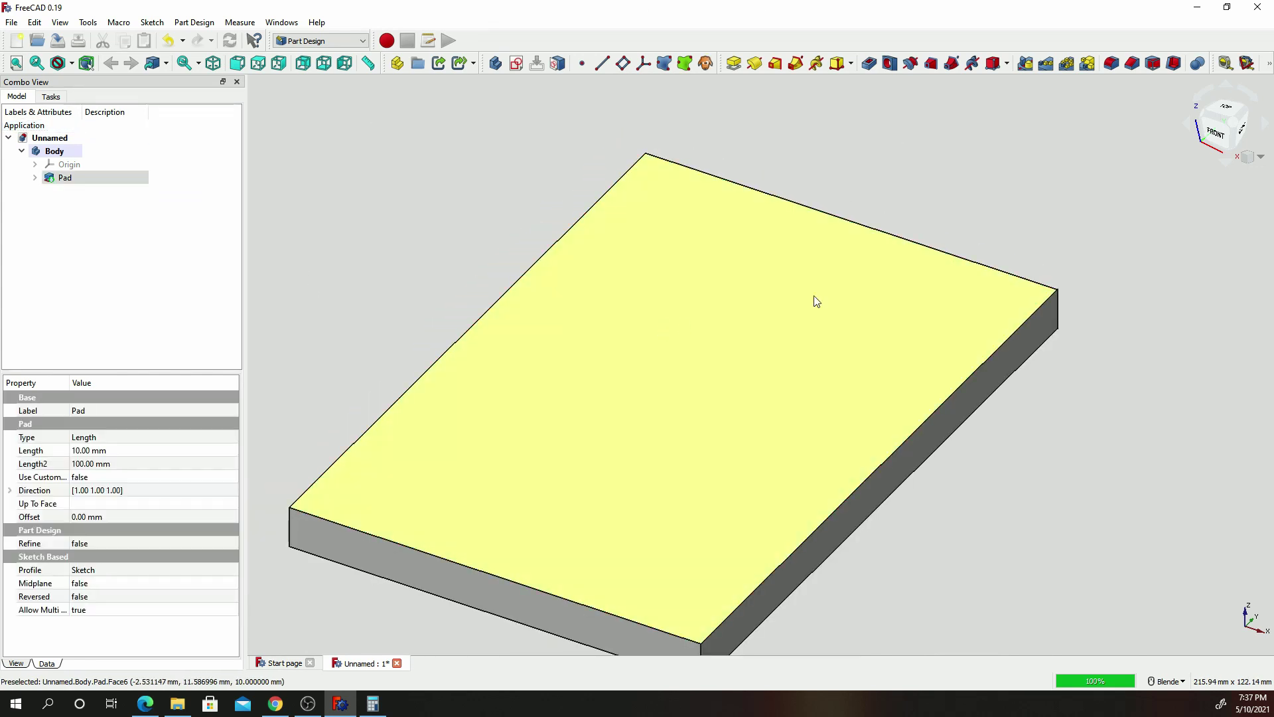
left_click(514, 65)
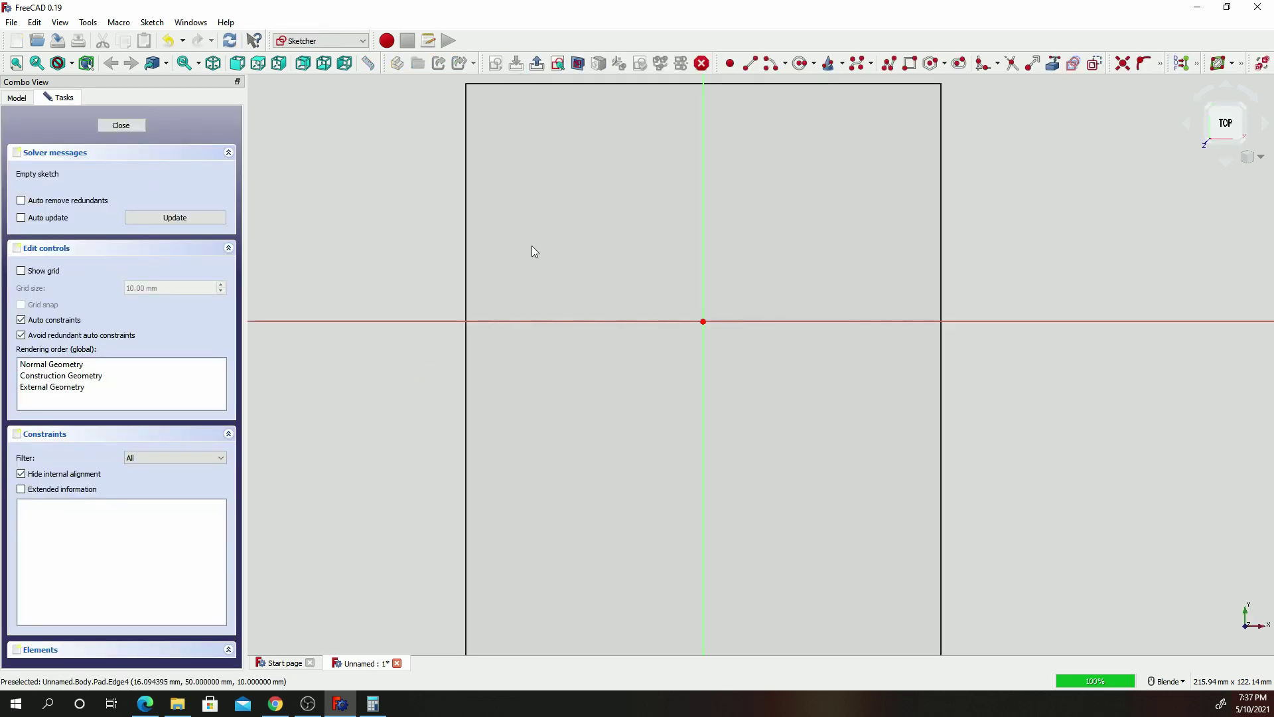
Sketch a tall, narrow rectangle around the origin inside the plate outline, with its lower-right corner at about (17, -51) mm.
left_click(909, 63)
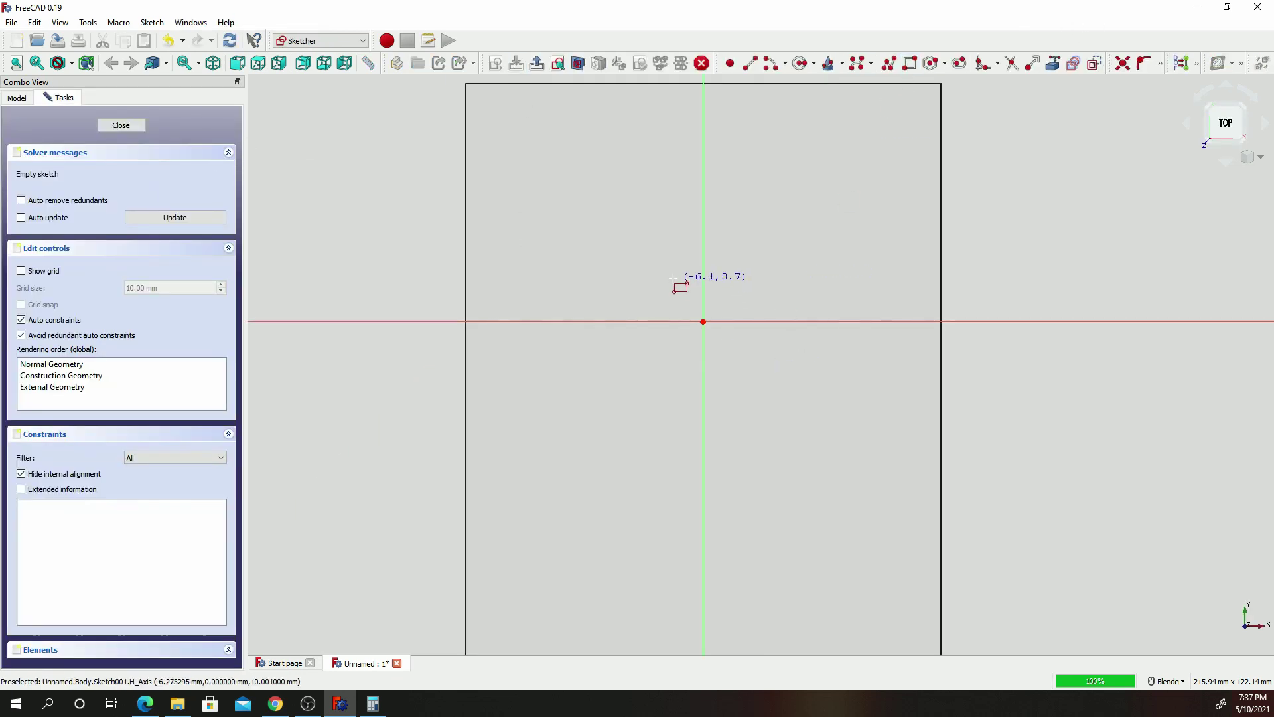
left_click(635, 250)
left_click(785, 563)
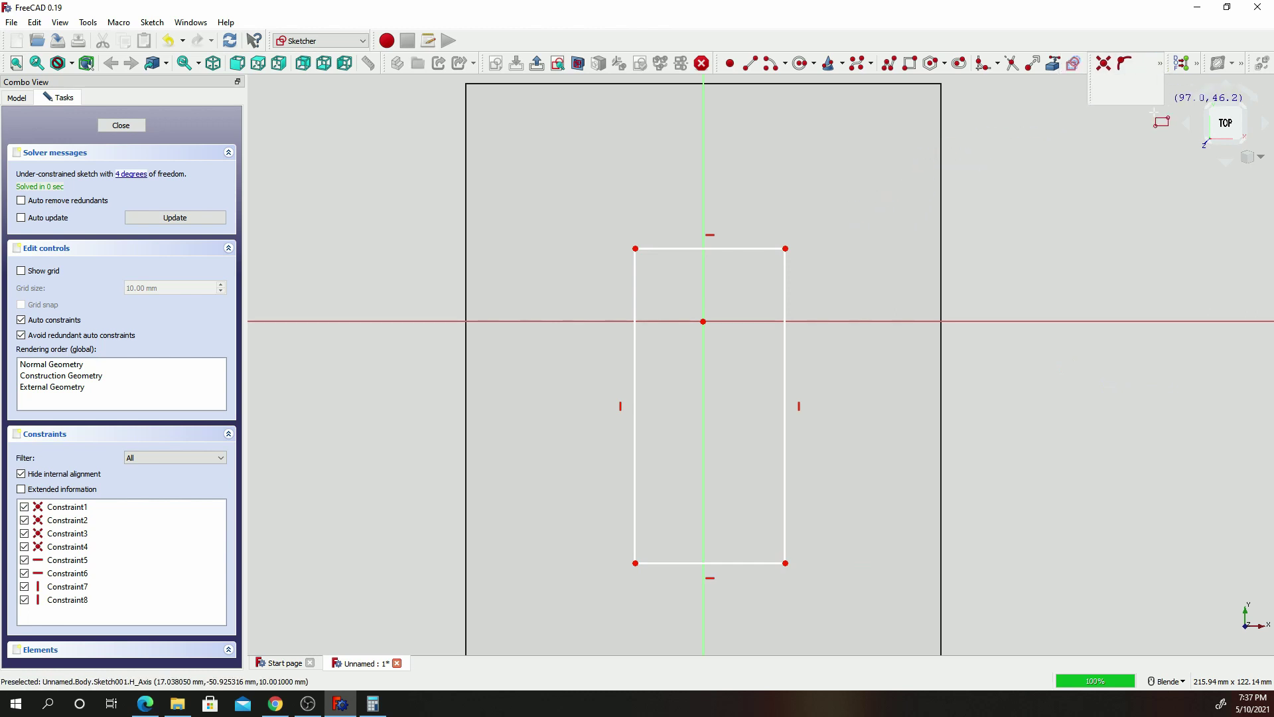
Constrain the vertical distance from the origin to the rectangle's lower-left corner to 100 mm.
left_click(1162, 67)
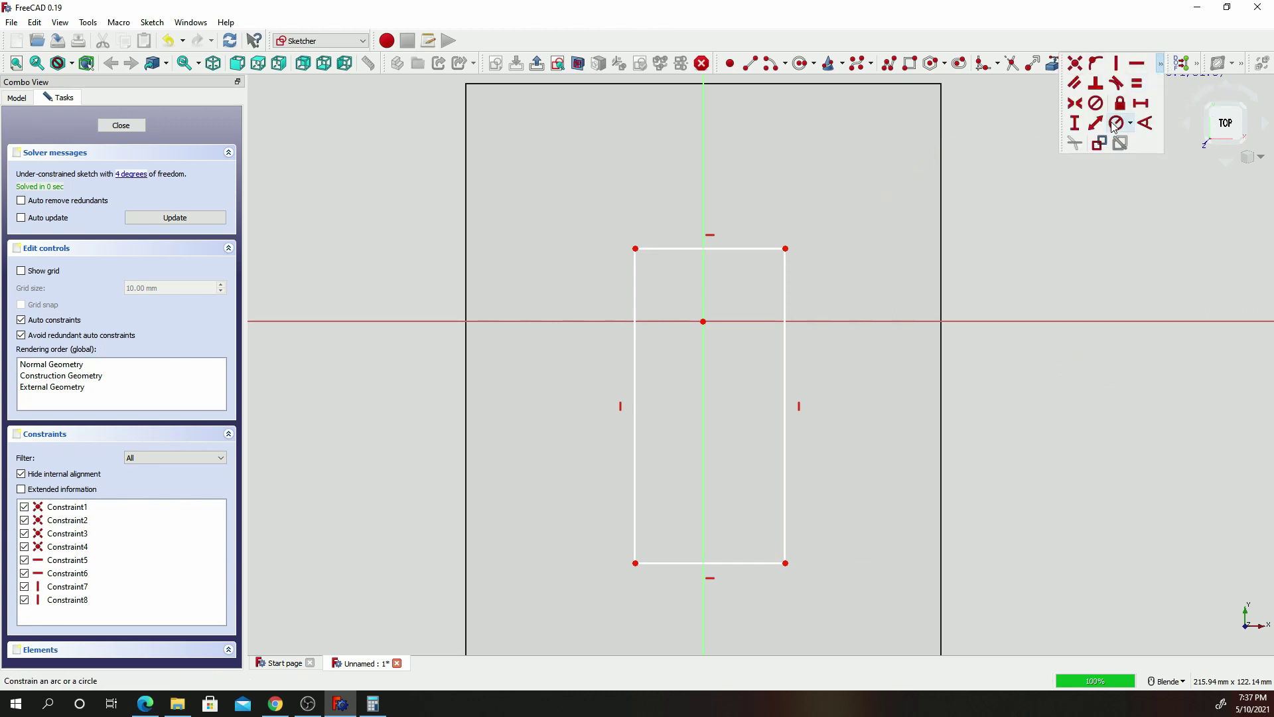
left_click(1075, 133)
left_click(703, 322)
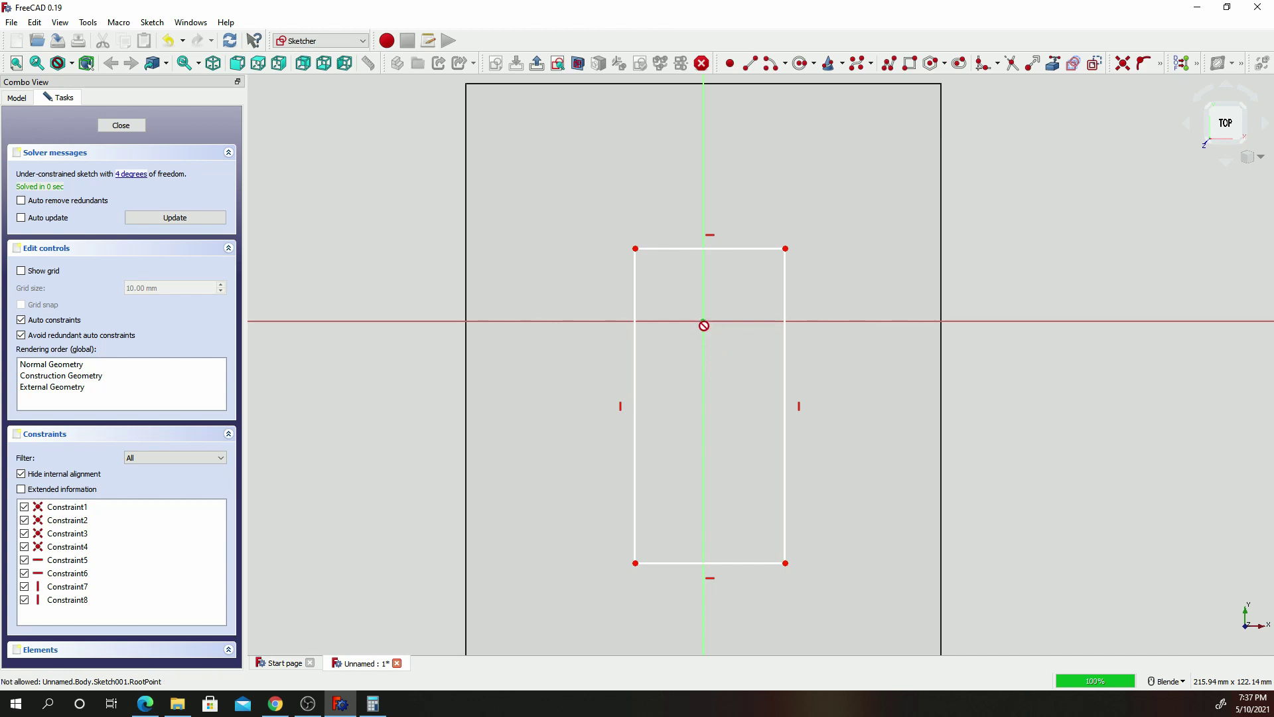
left_click(635, 563)
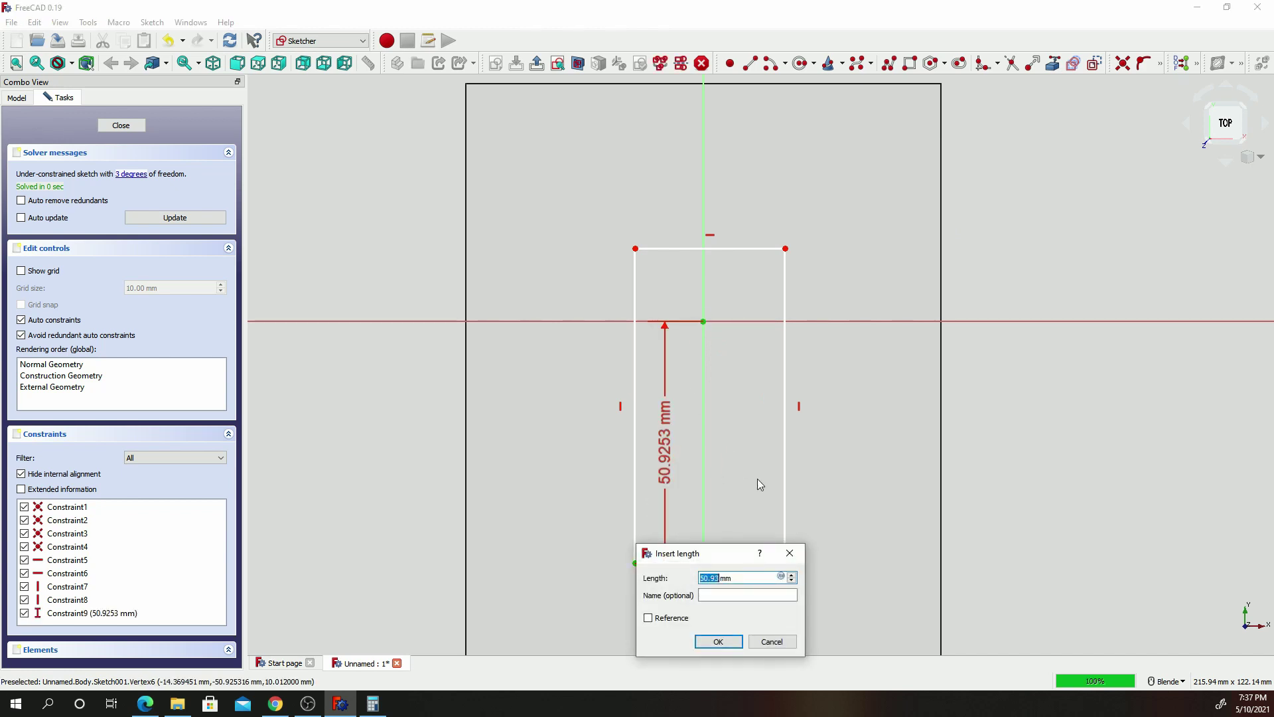
type("100")
key("Return")
Constrain the vertical distance from the origin to the rectangle's upper-right corner to 35 mm.
scroll(756, 478, "down", 3)
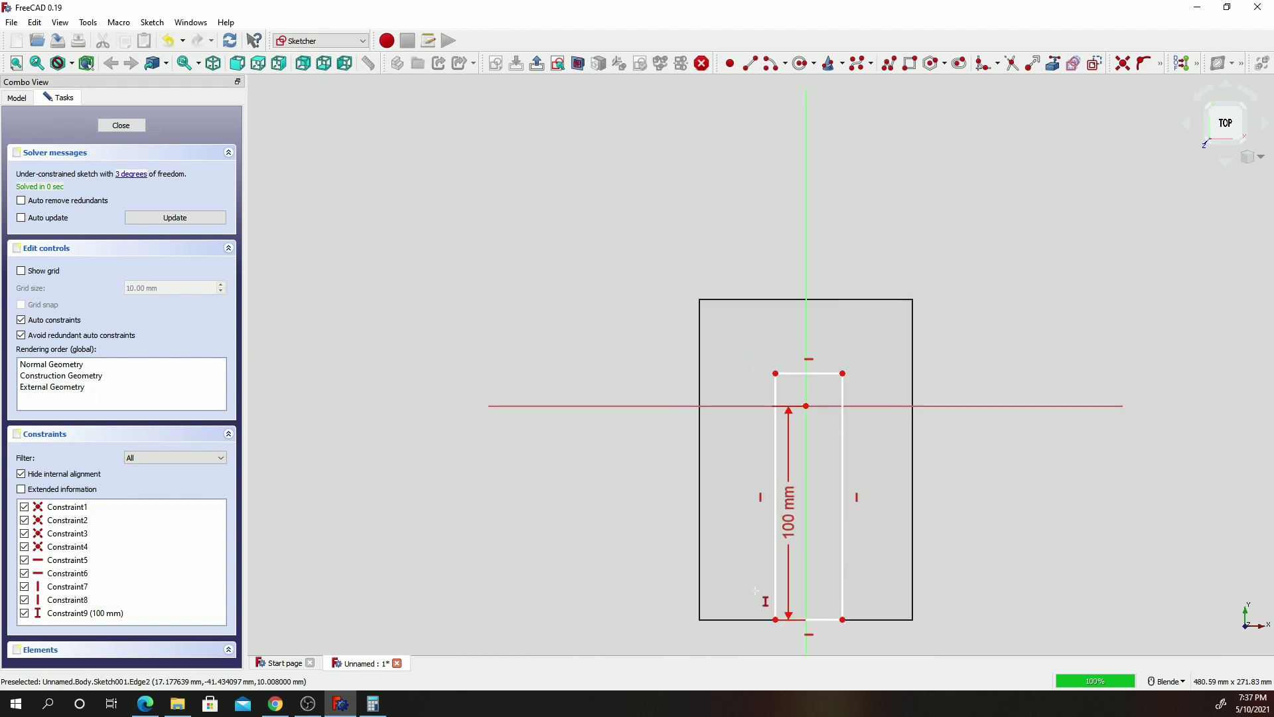
scroll(843, 385, "up", 3)
scroll(843, 385, "up", 2)
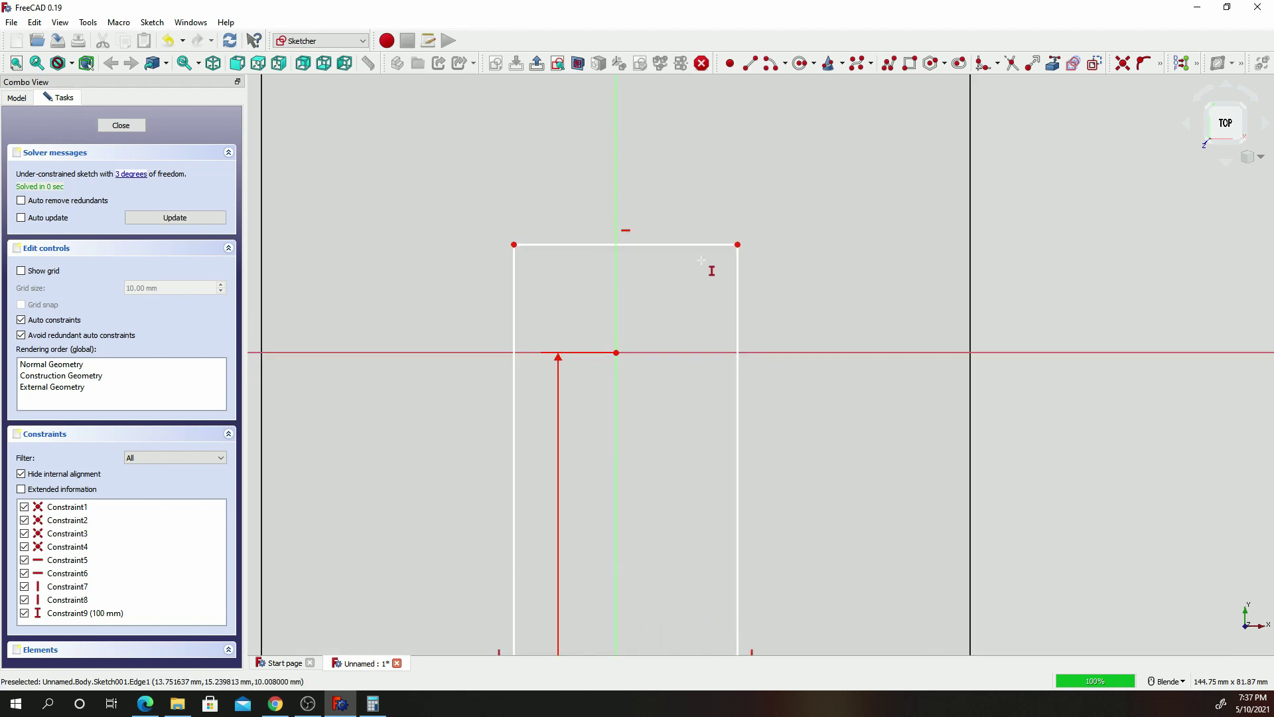
left_click(615, 352)
left_click(737, 245)
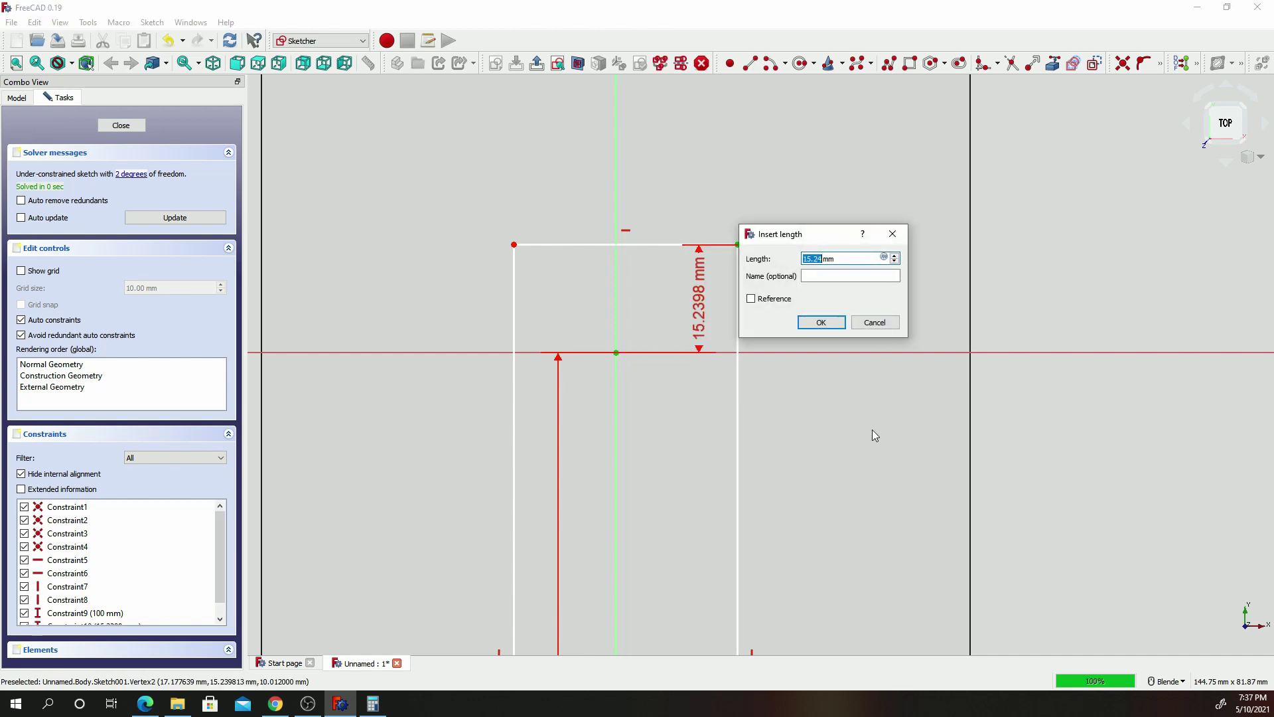
type("35")
key("Return")
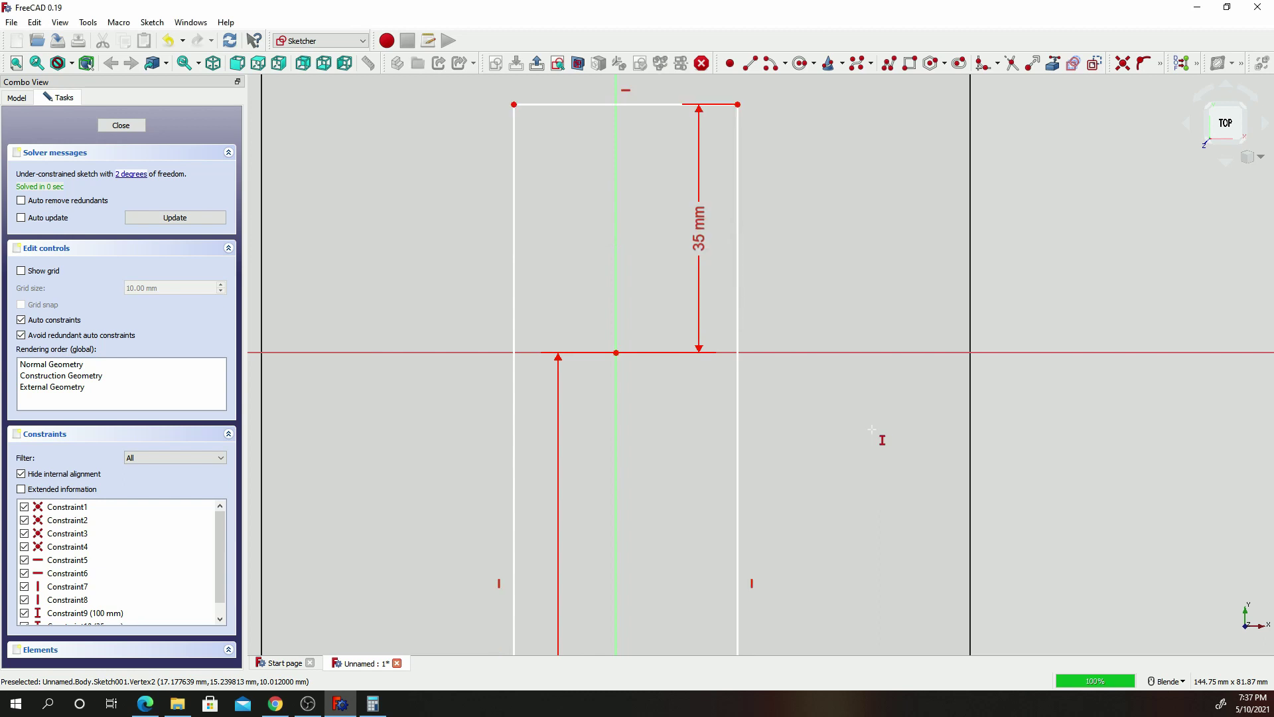
Constrain the horizontal distance from the origin to the rectangle's upper-right corner to 35 mm.
left_click(1165, 65)
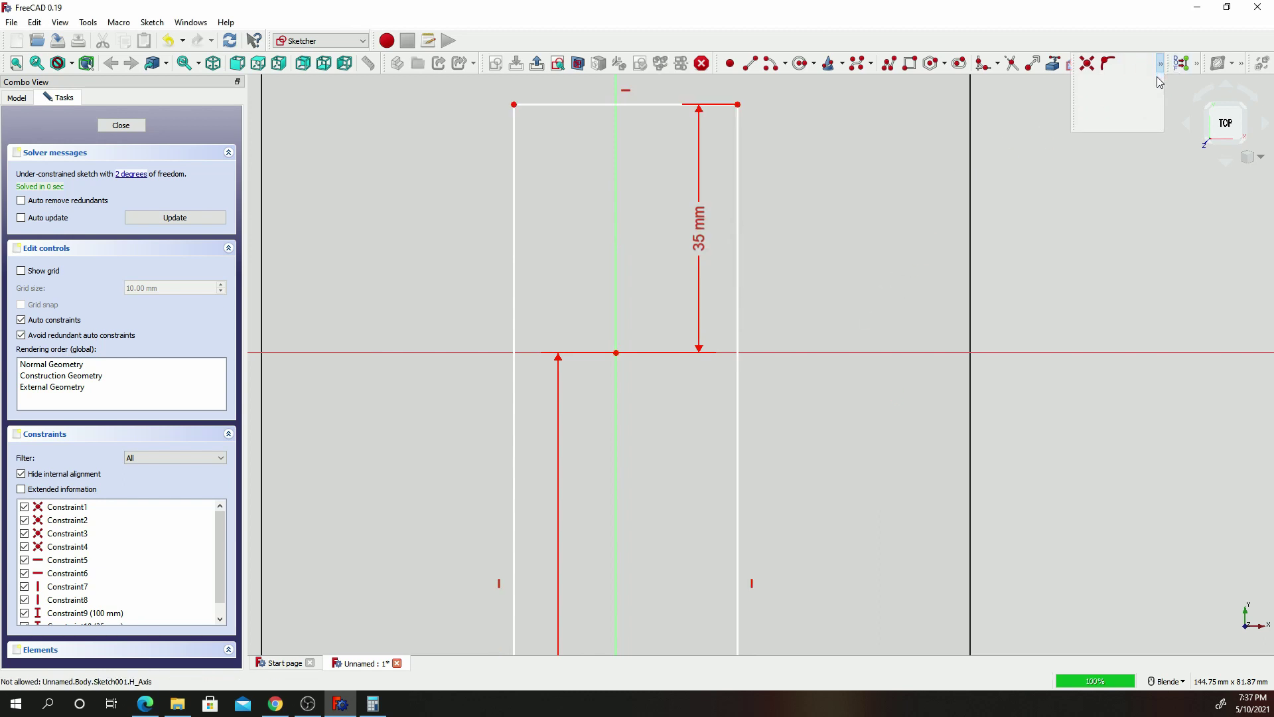
left_click(1141, 101)
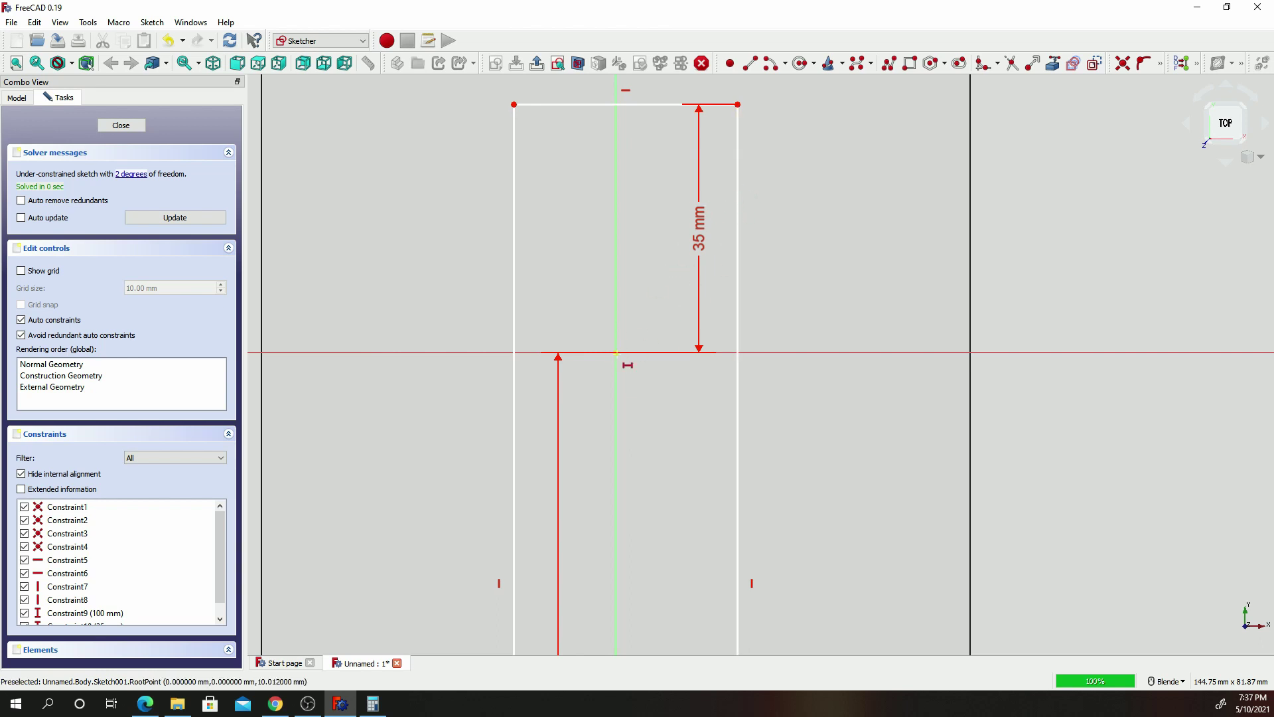
left_click(734, 104)
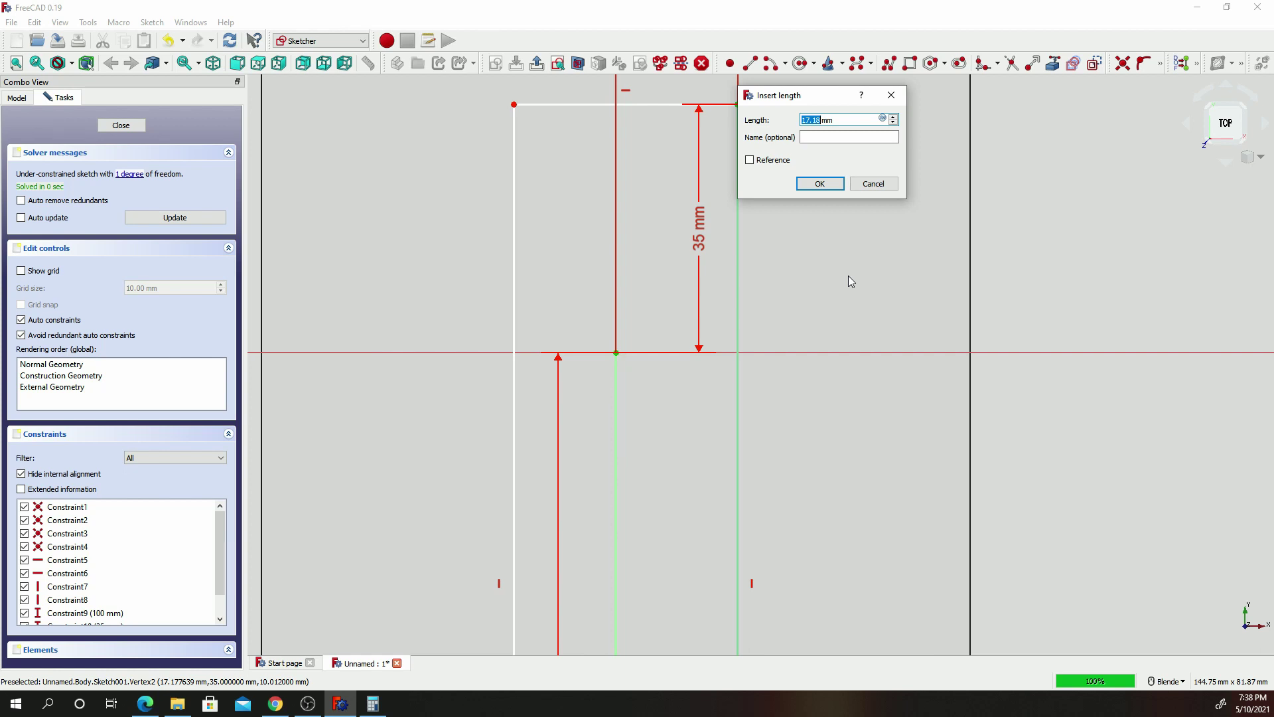
type("35")
key("Return")
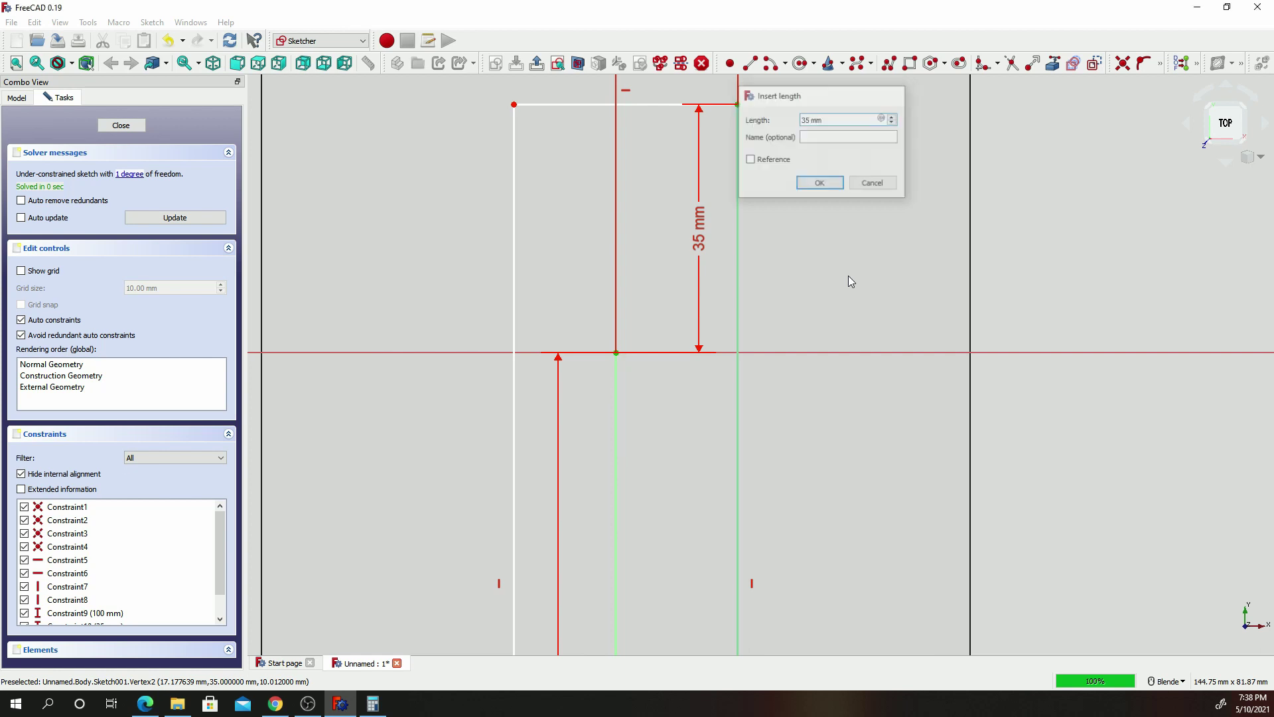
Constrain the horizontal distance from the origin to the rectangle's upper-left corner to 35 mm and leave the constraint command.
left_click(617, 352)
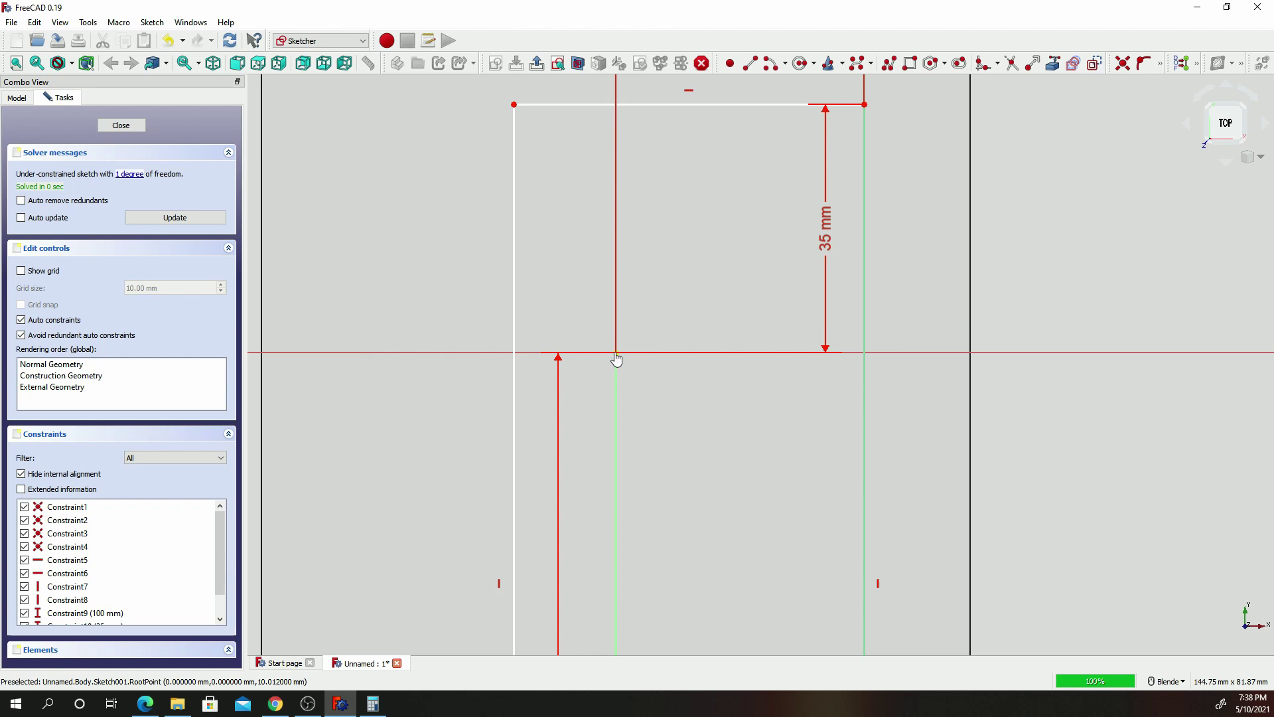
left_click(515, 104)
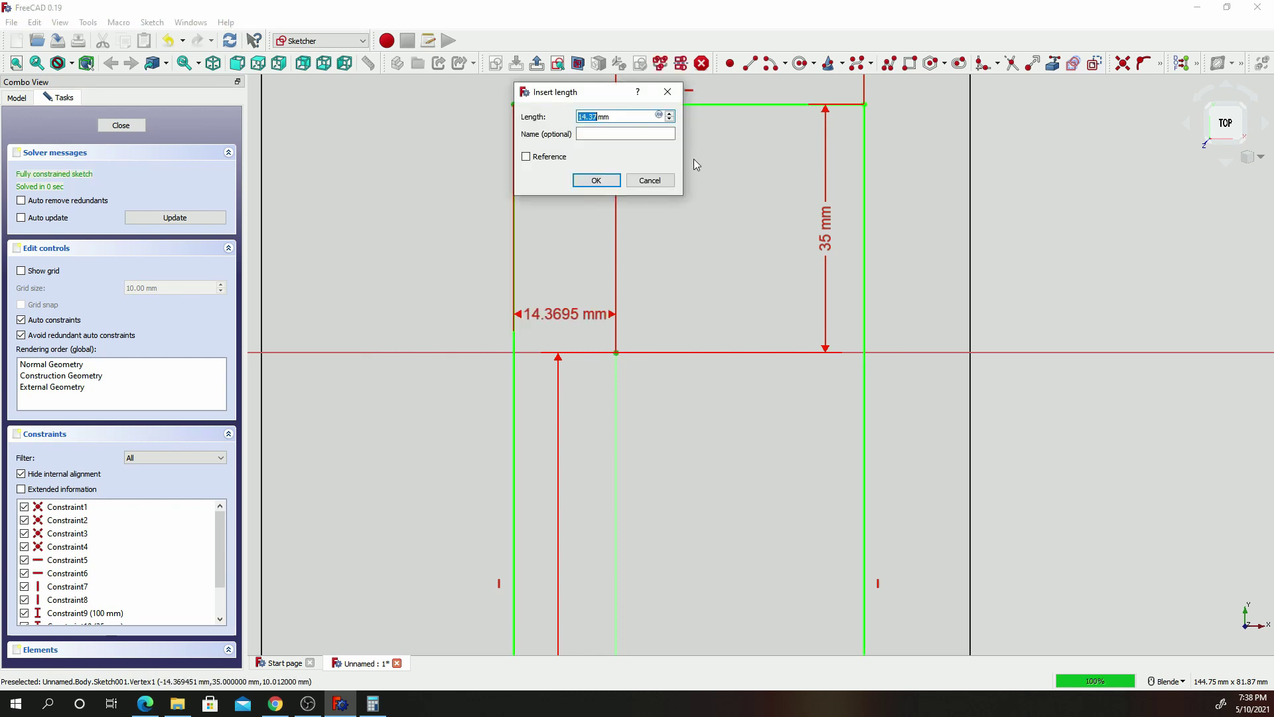
type("35")
key("Return")
scroll(693, 159, "down", 5)
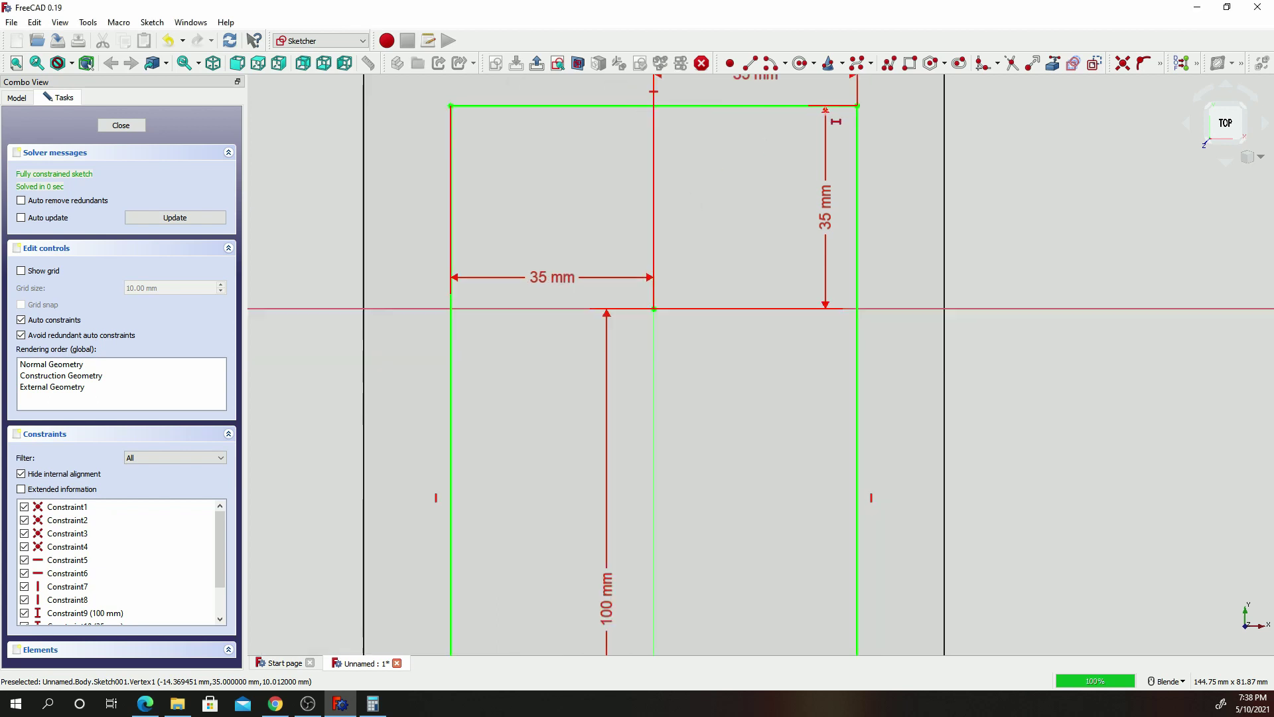
right_click(929, 192)
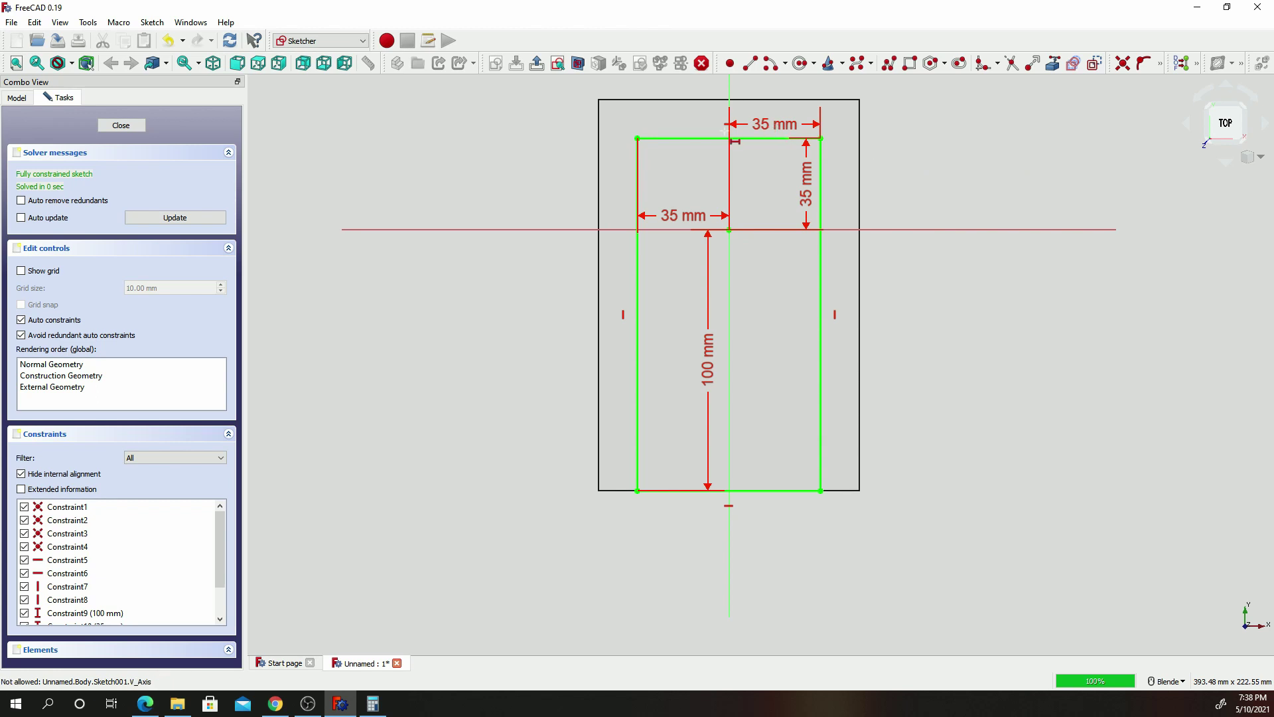
Fillet the rectangle's upper-right and upper-left corners in the sketch.
scroll(773, 118, "up", 4)
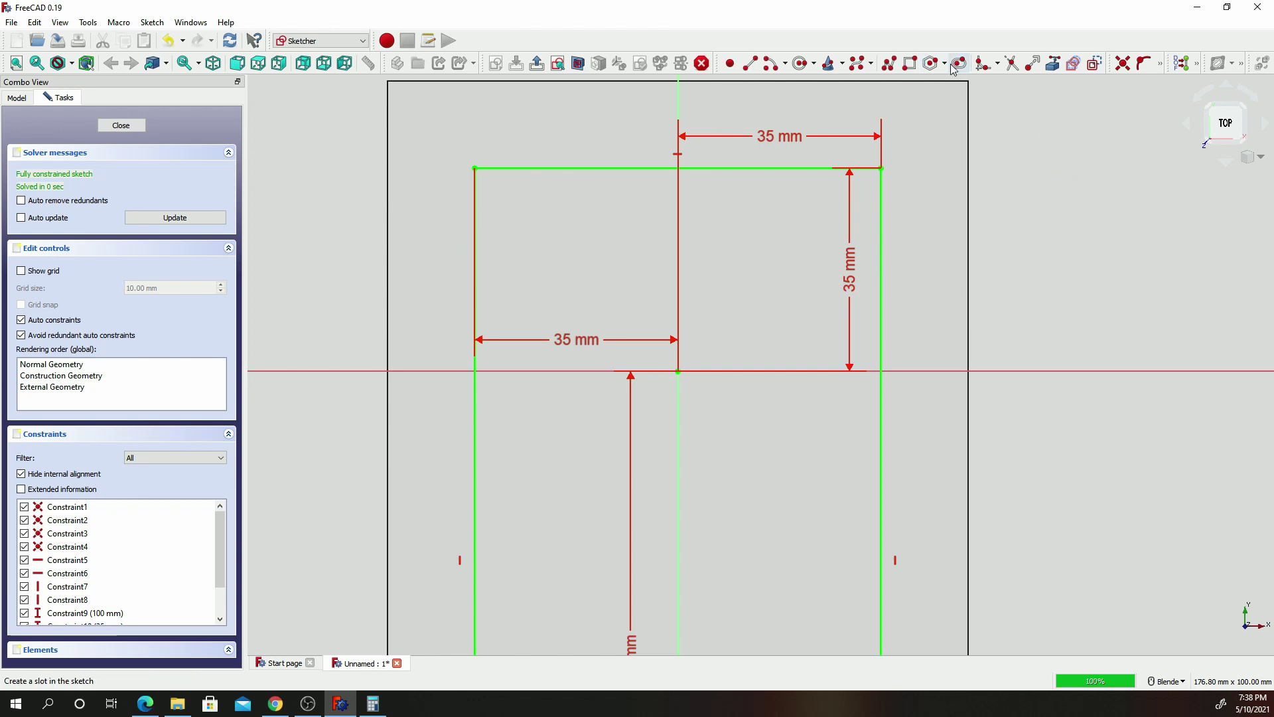
left_click(985, 65)
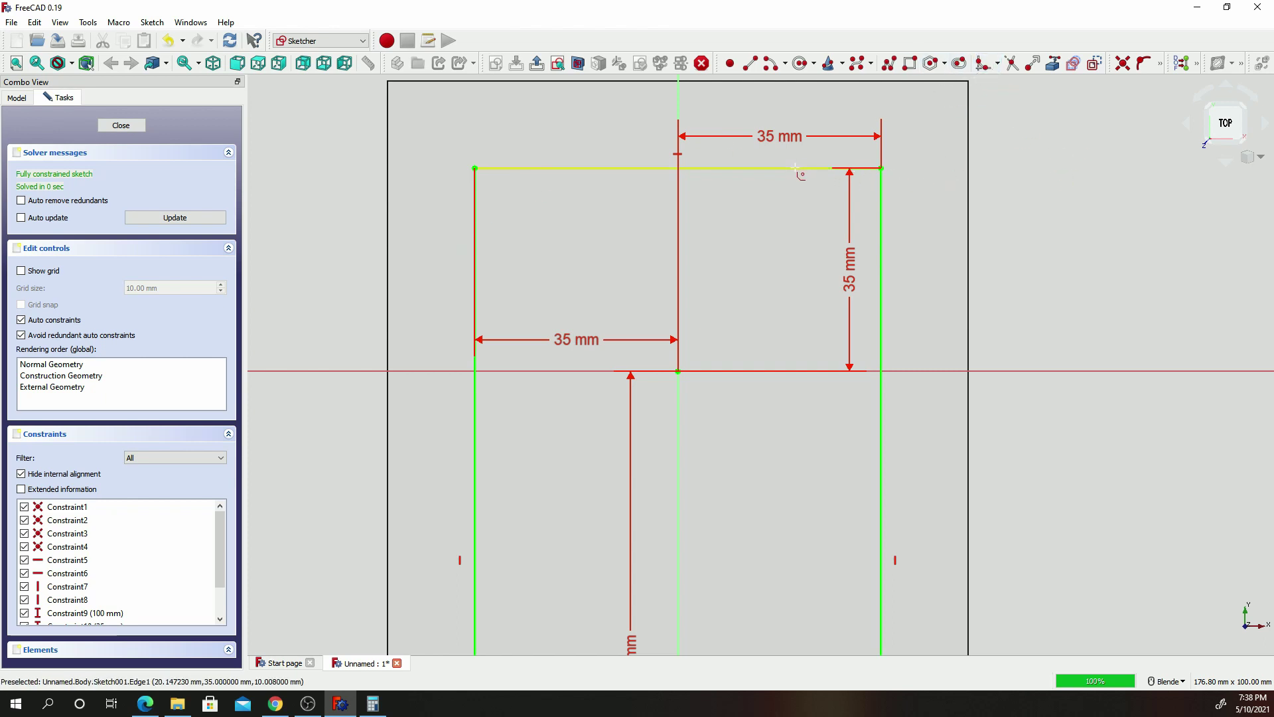
left_click(882, 242)
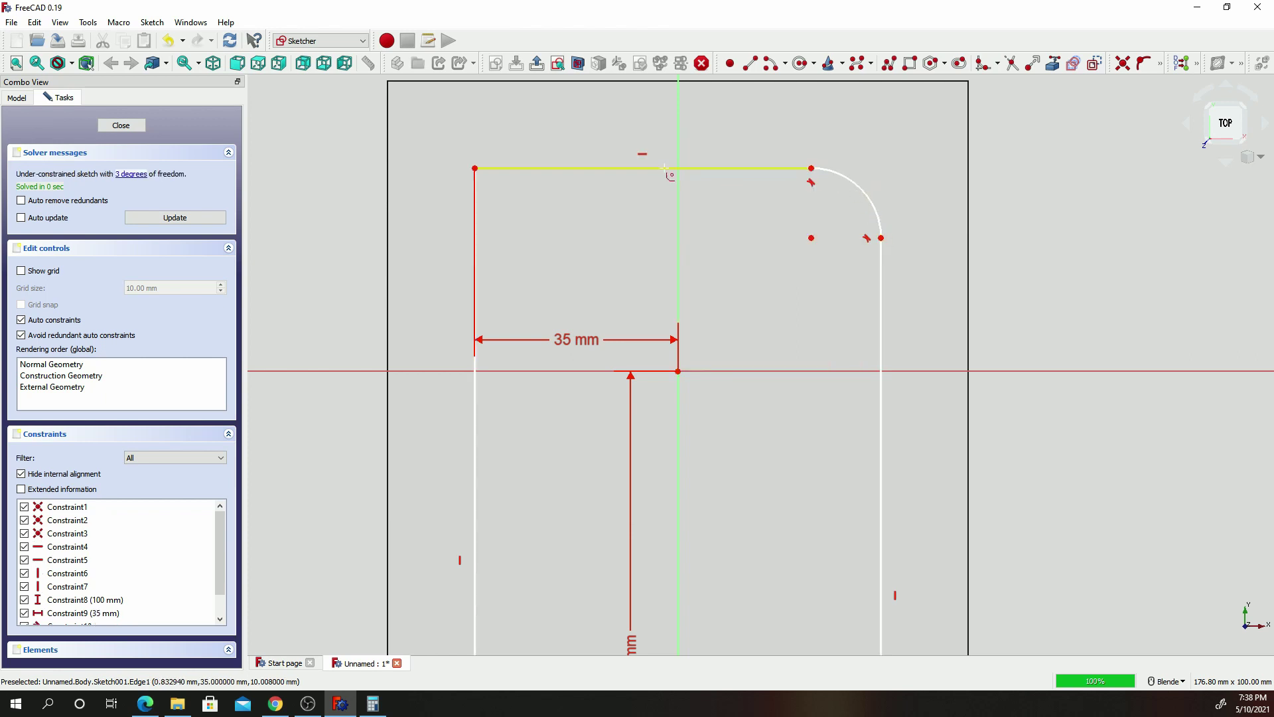
left_click(474, 239)
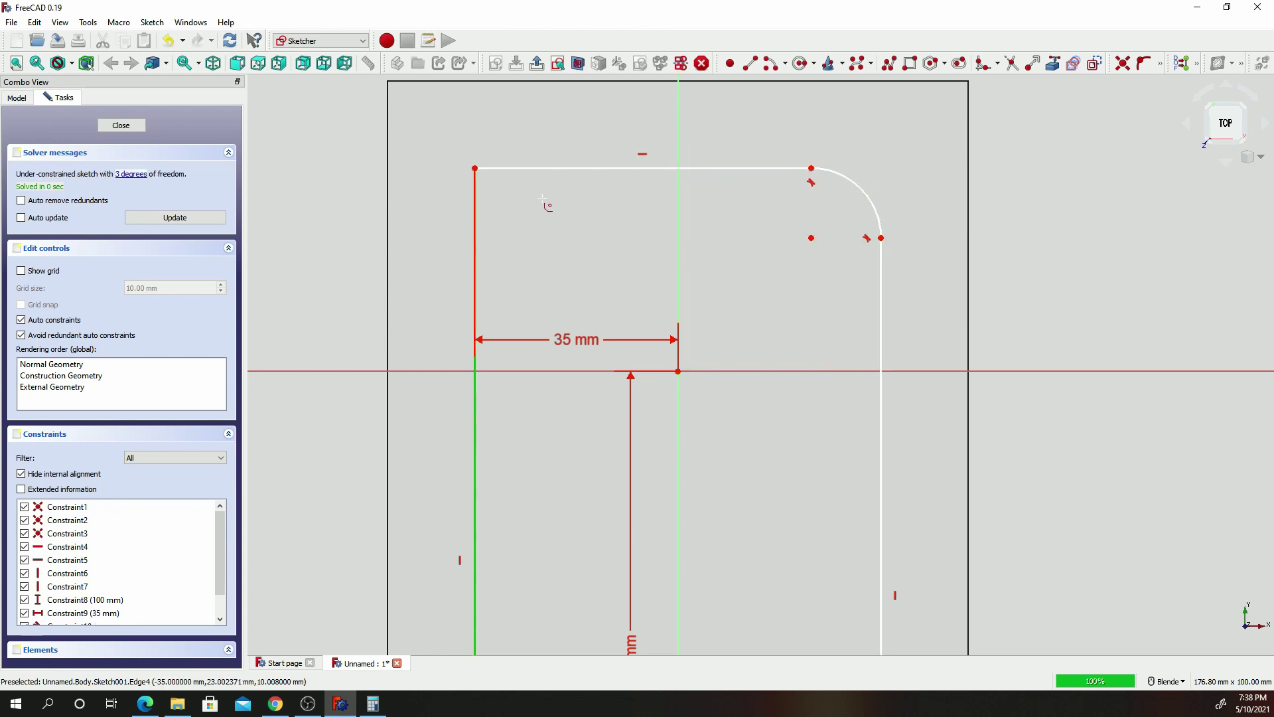
left_click(574, 169)
right_click(1070, 184)
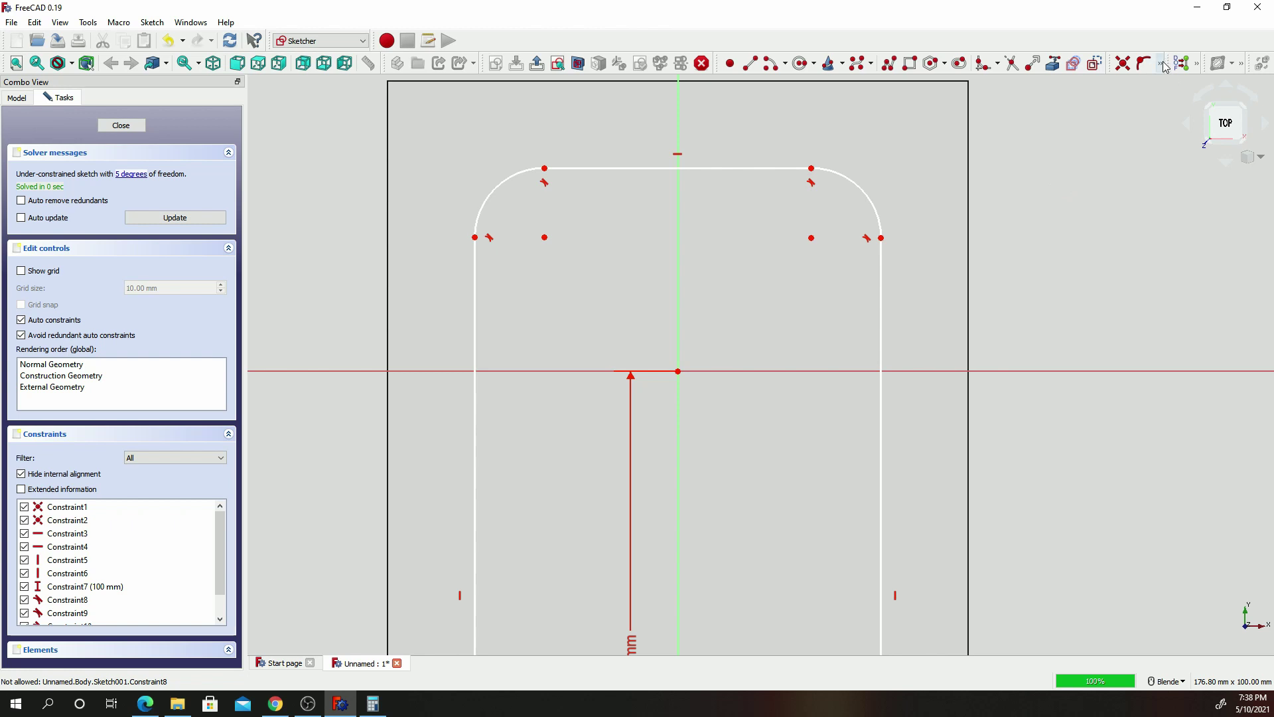
Constrain the radius of both upper corner fillets to 15 mm.
left_click(1160, 63)
left_click(1160, 63)
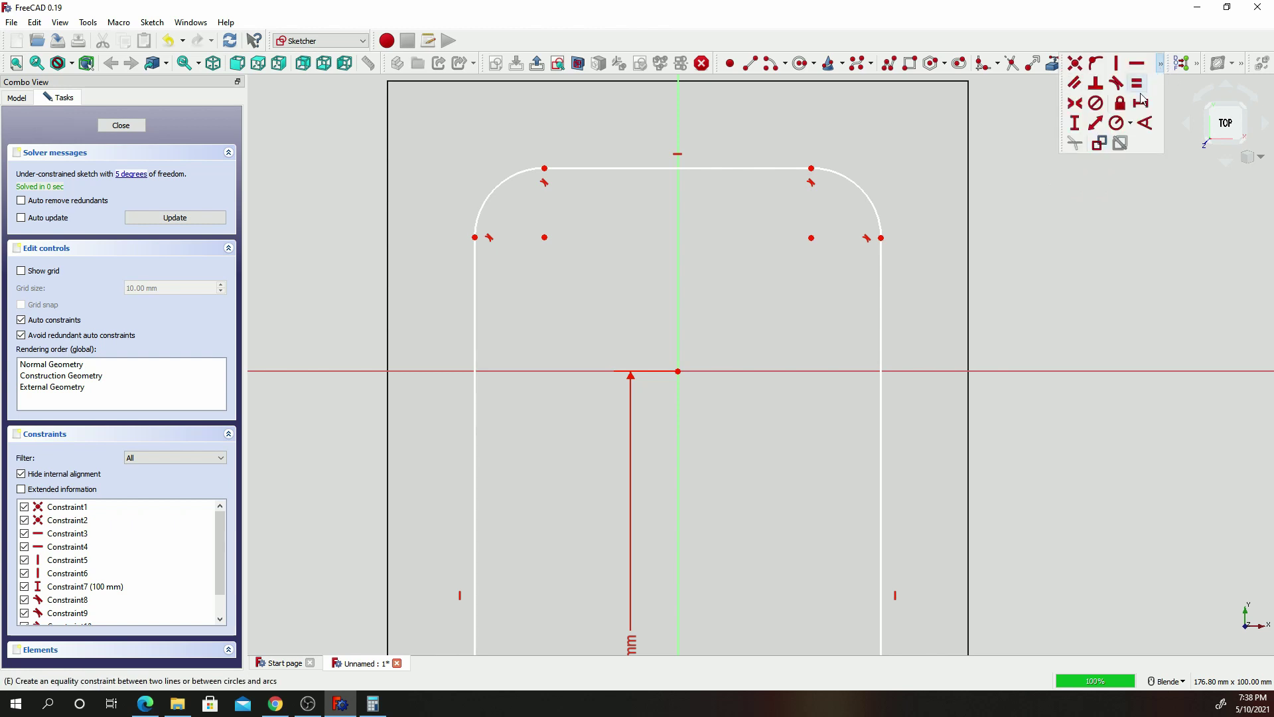
left_click(1124, 125)
left_click(860, 191)
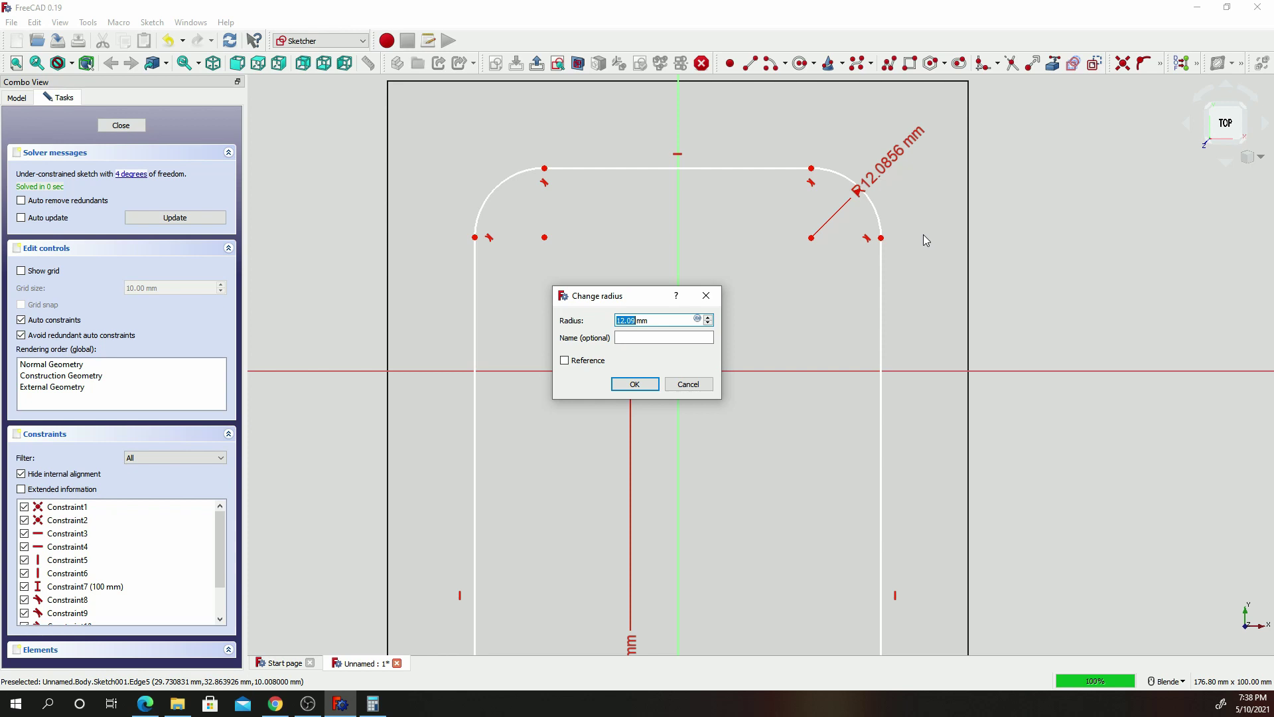
type("15")
key("Return")
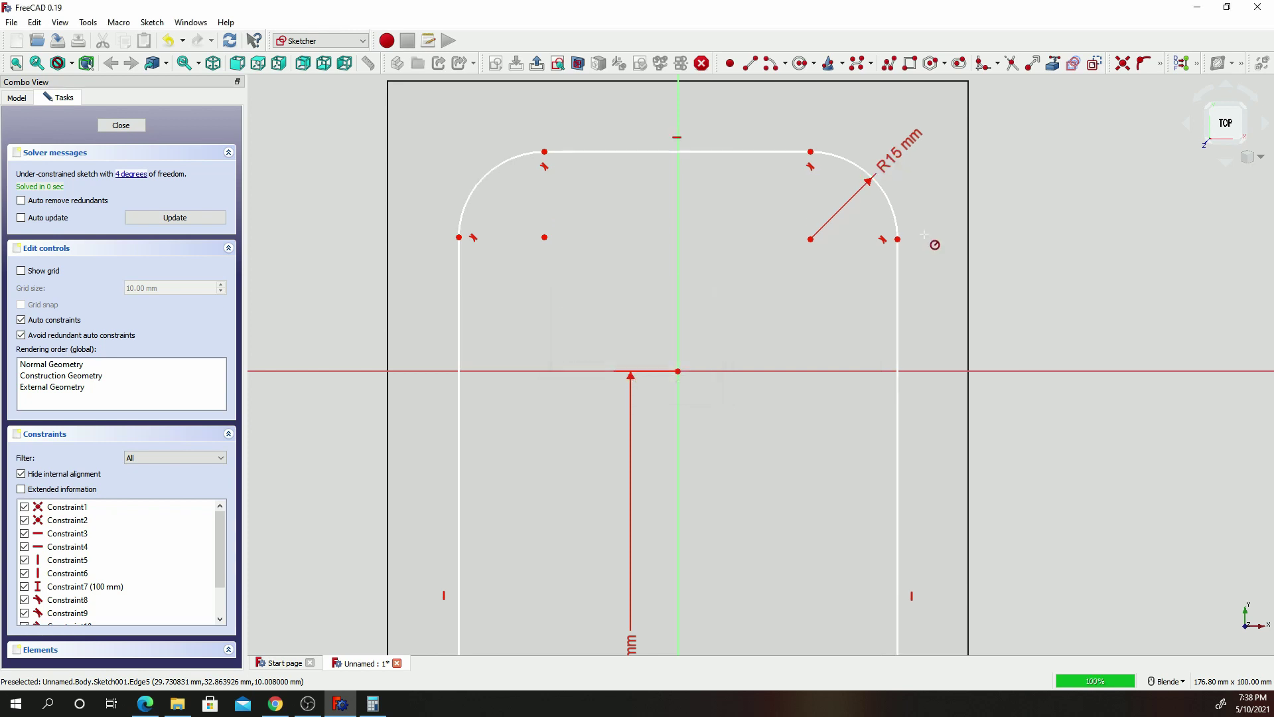
left_click(483, 183)
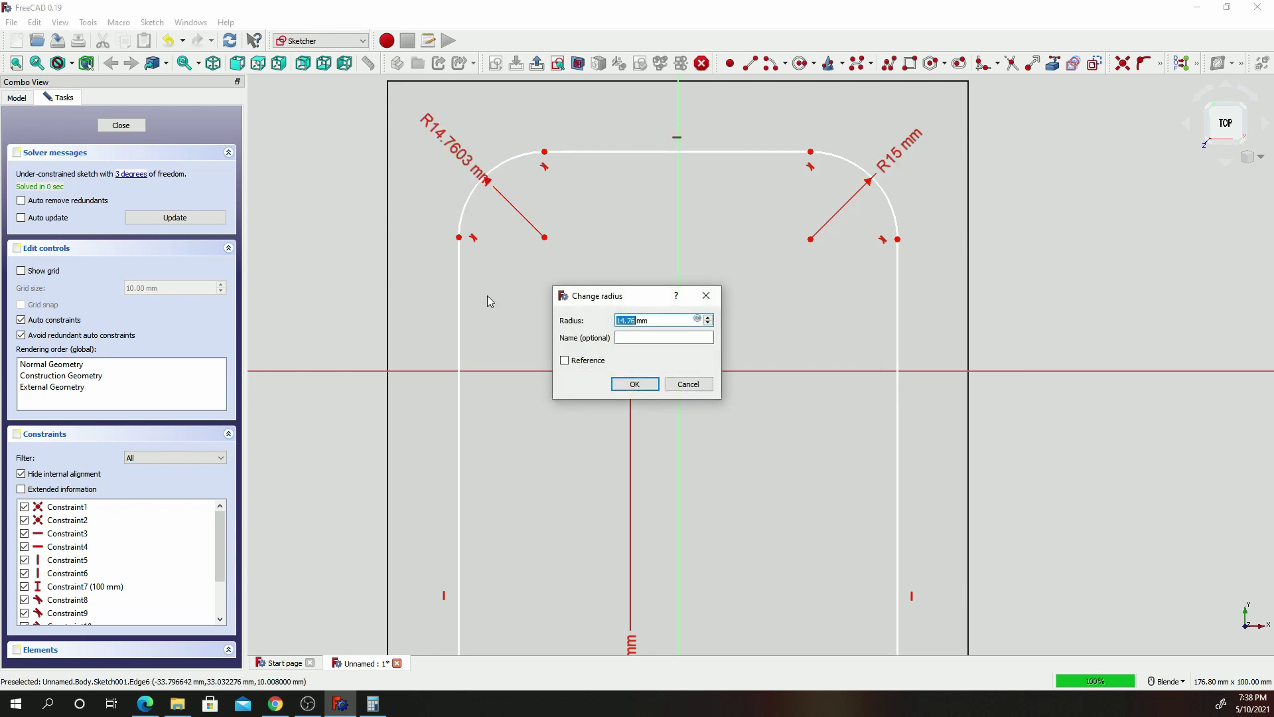
type("15")
key("Return")
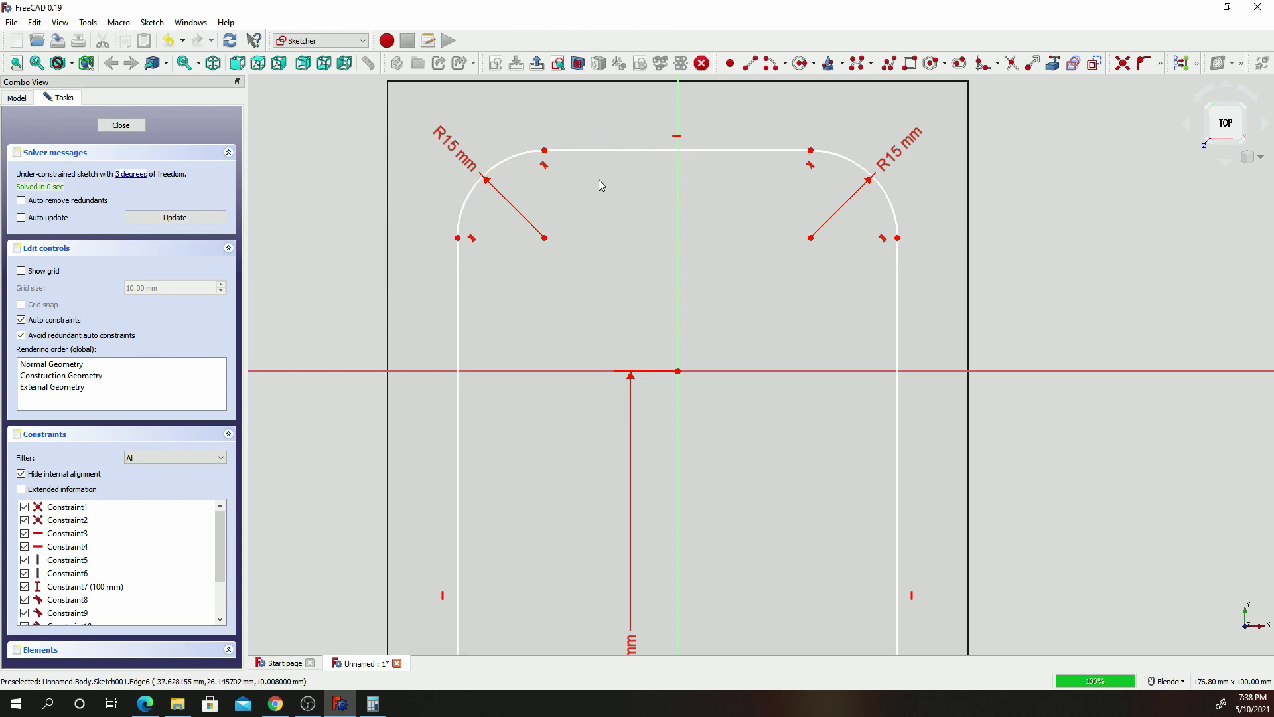
Constrain the vertical distance from the origin to the right end of the profile's upper edge to 35 mm.
scroll(596, 183, "down", 6)
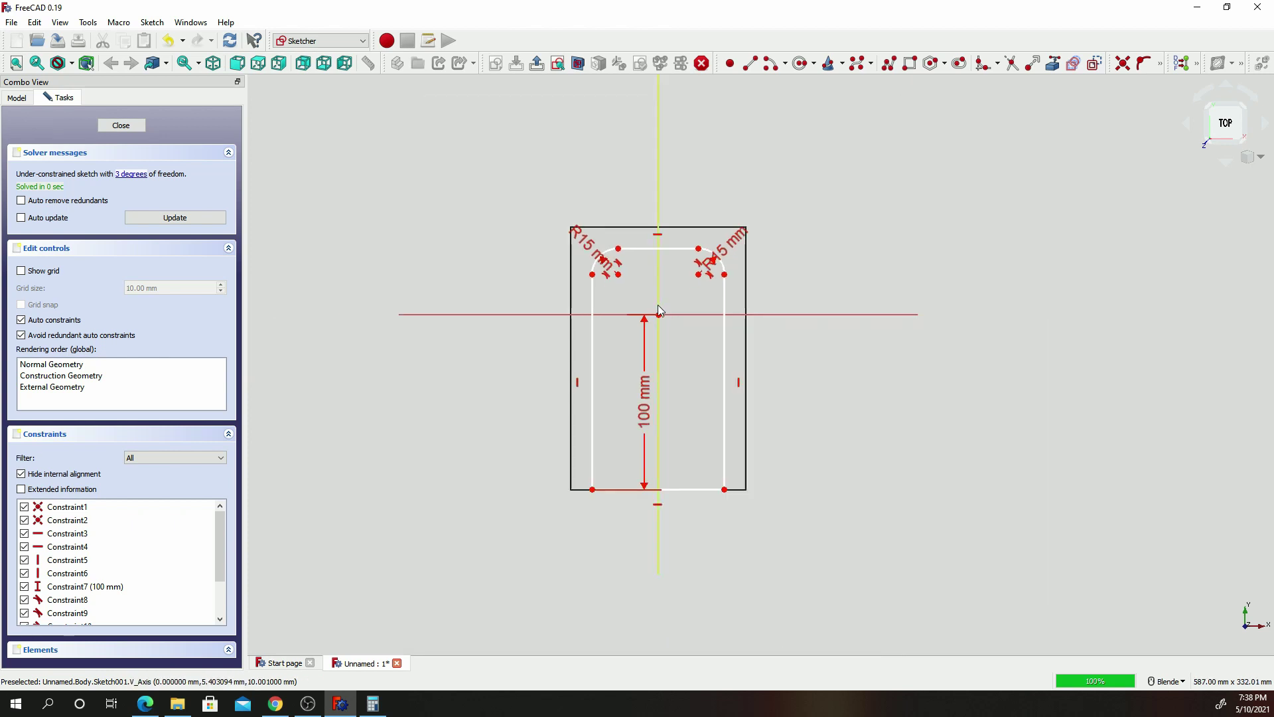
scroll(703, 491, "up", 3)
scroll(690, 458, "up", 3)
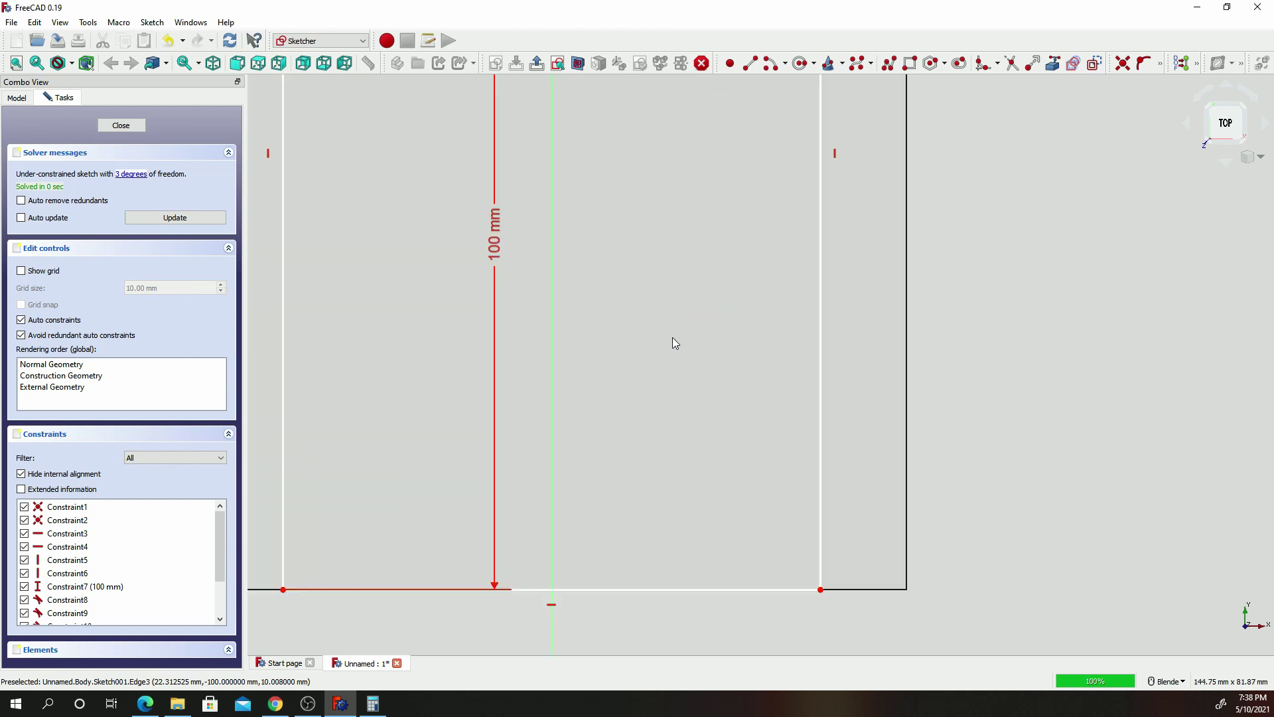
scroll(668, 292, "down", 2)
scroll(762, 341, "down", 1)
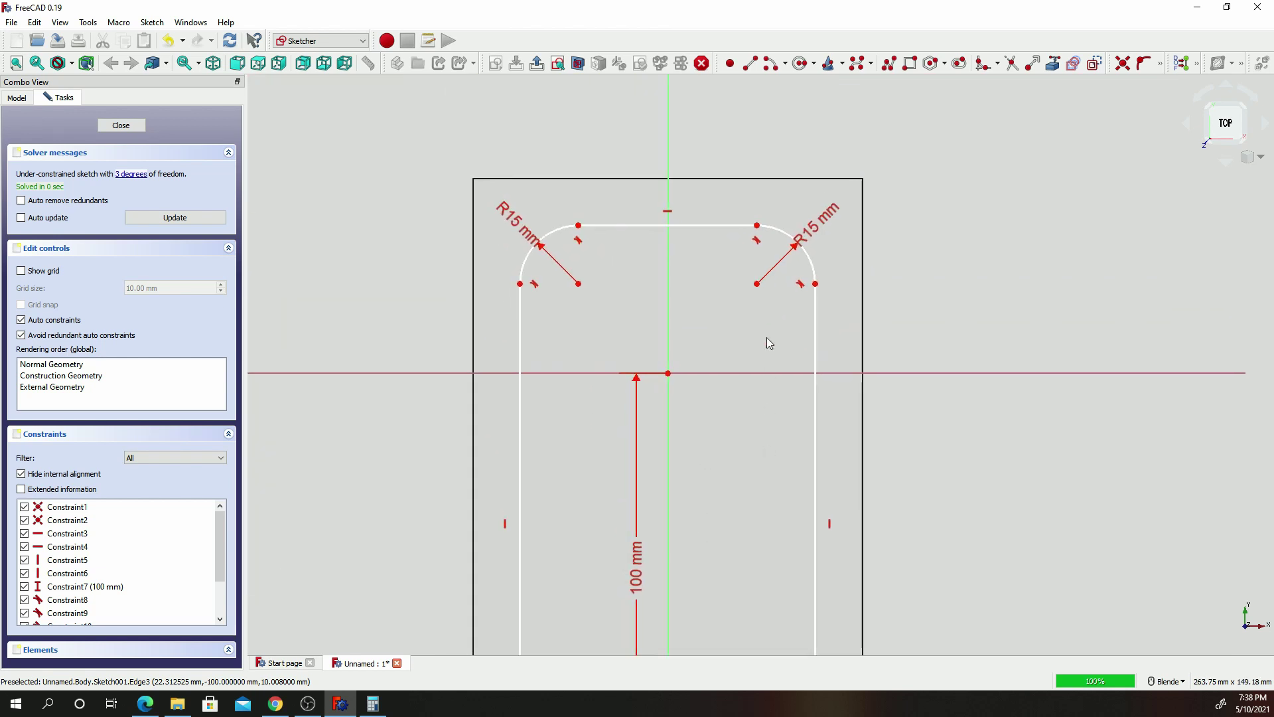
scroll(751, 285, "up", 4)
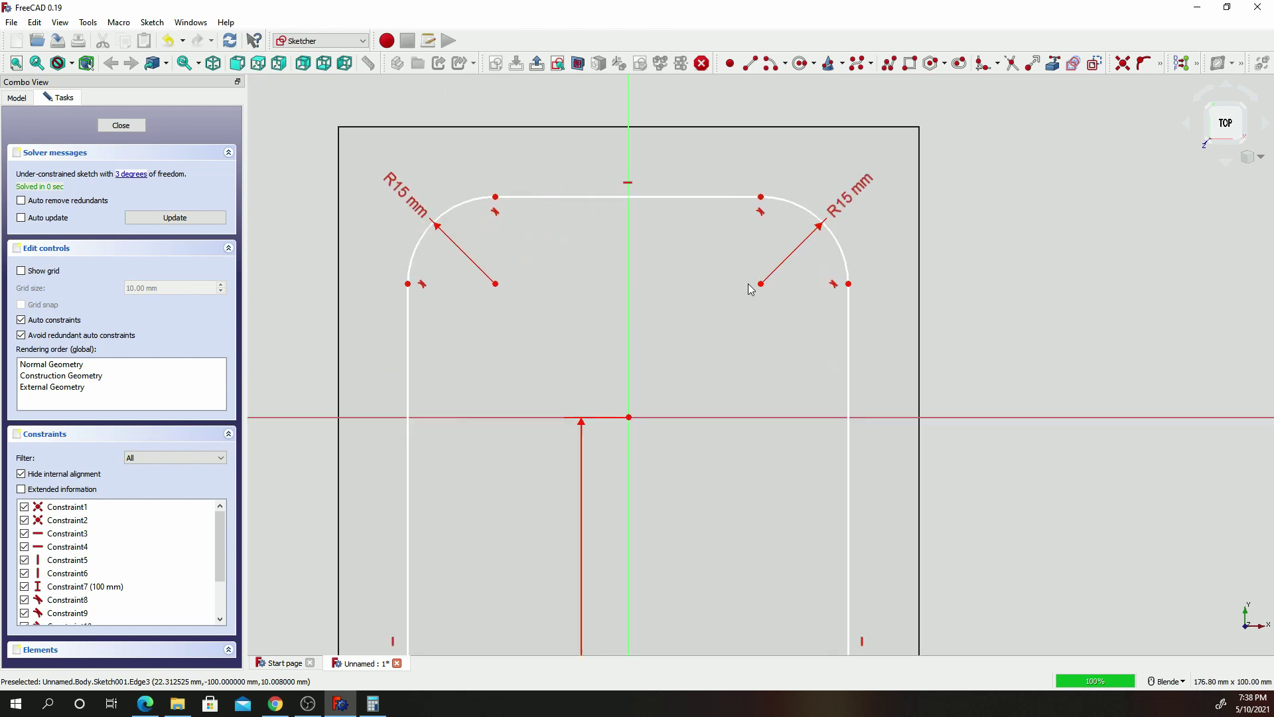
left_click(1160, 63)
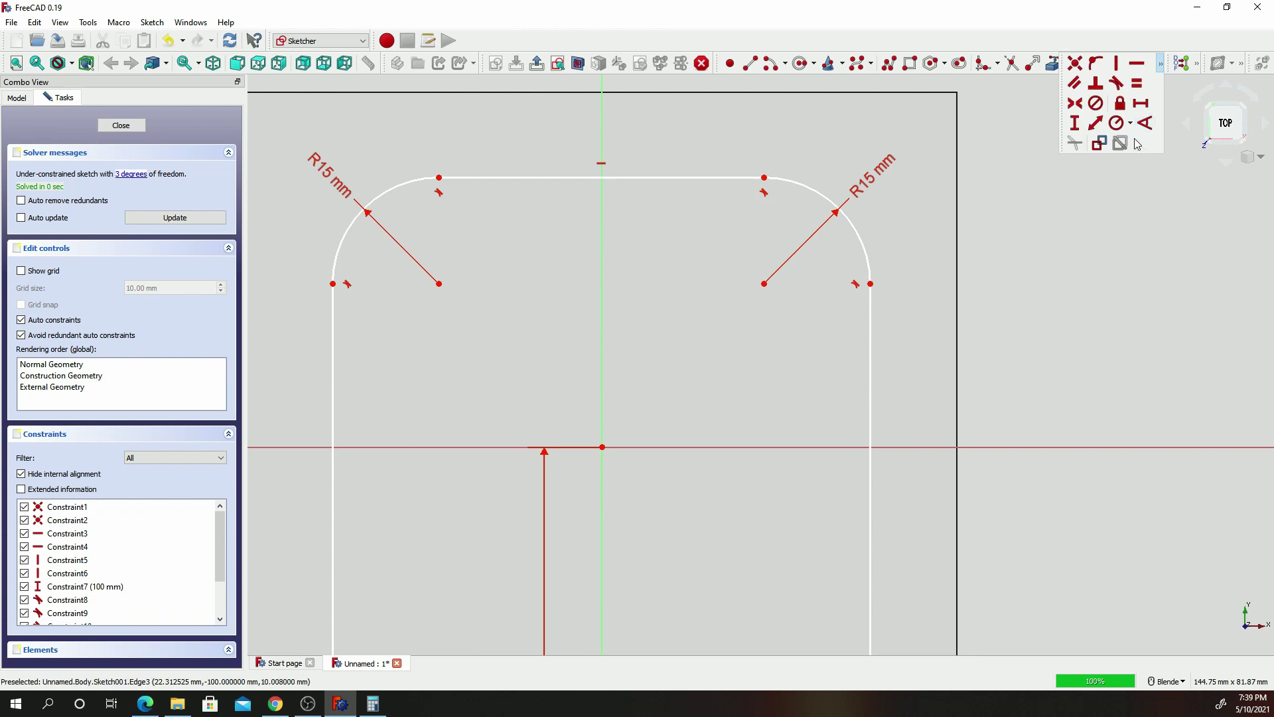
left_click(1074, 123)
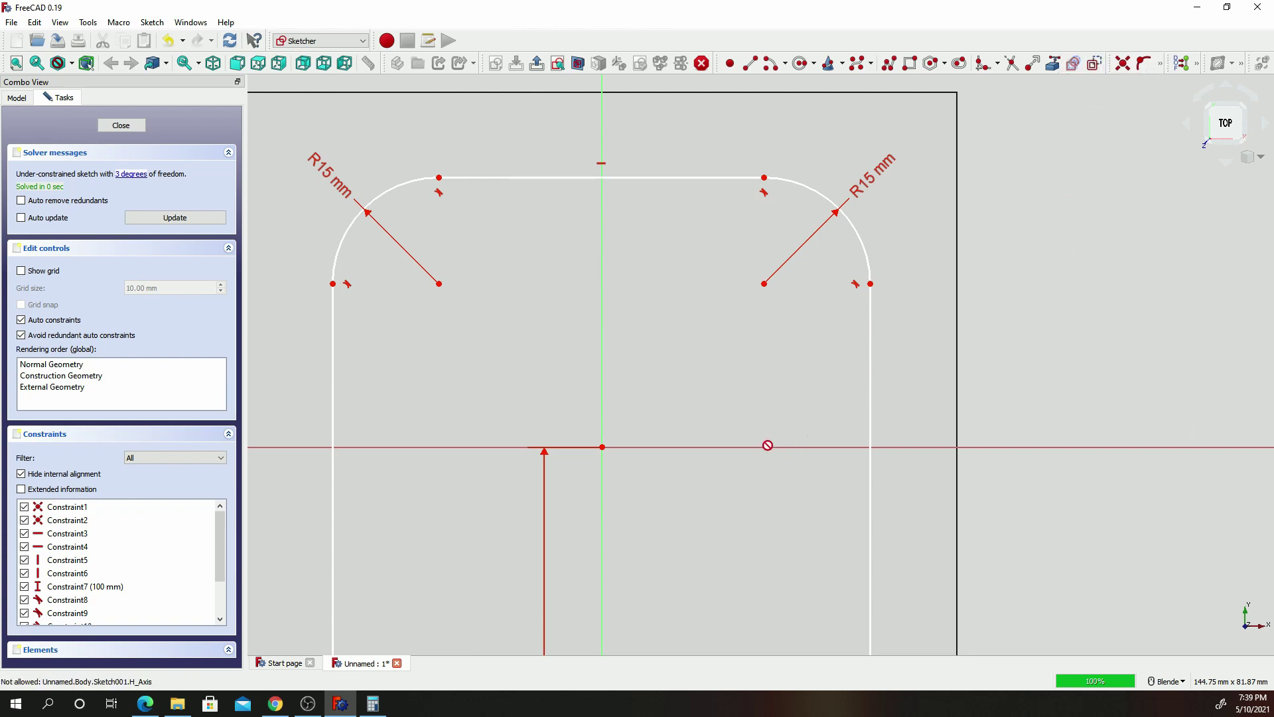
left_click(602, 448)
left_click(765, 177)
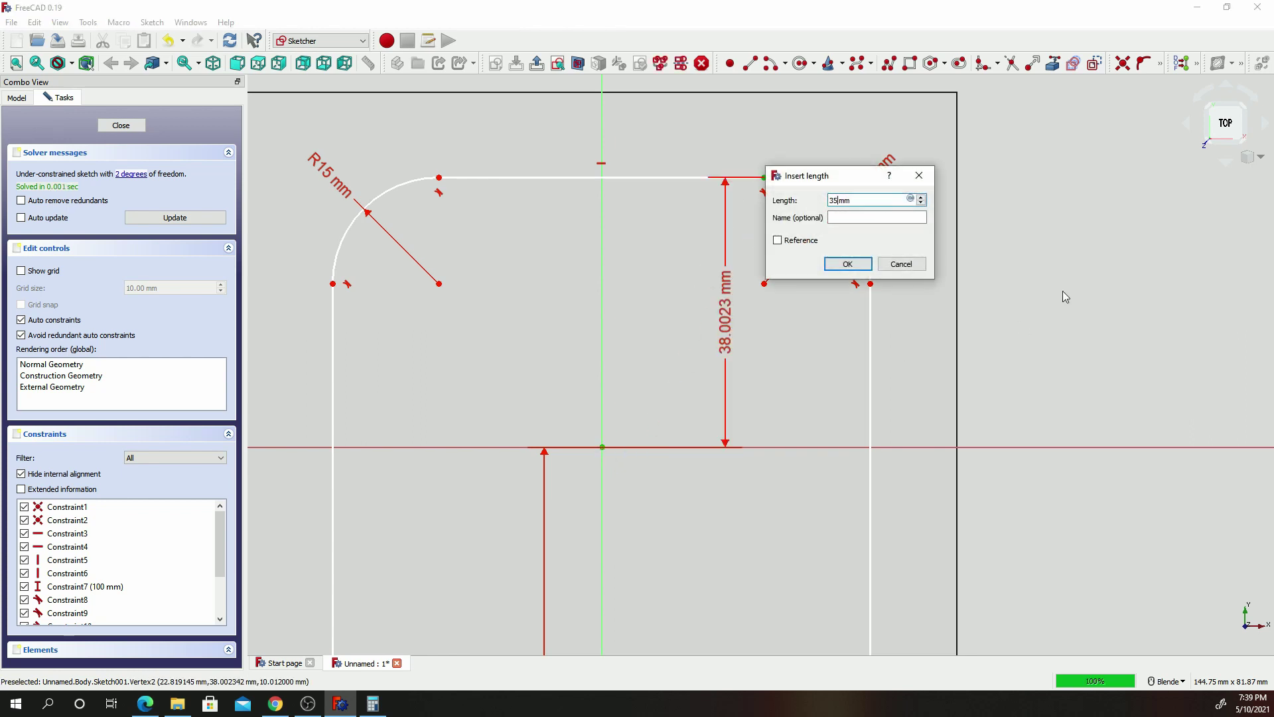
type("35")
key("Return")
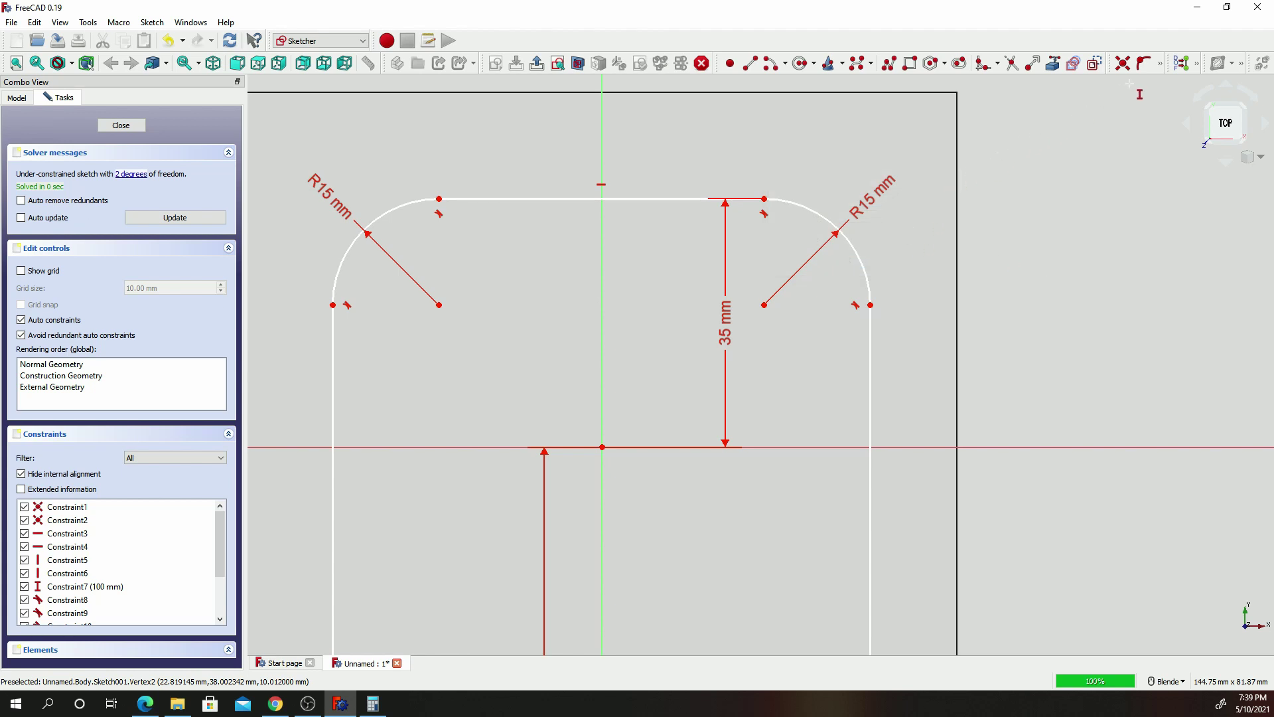
Constrain the horizontal distance from the origin to the lower end of the upper-right fillet to 35 mm.
left_click(1160, 63)
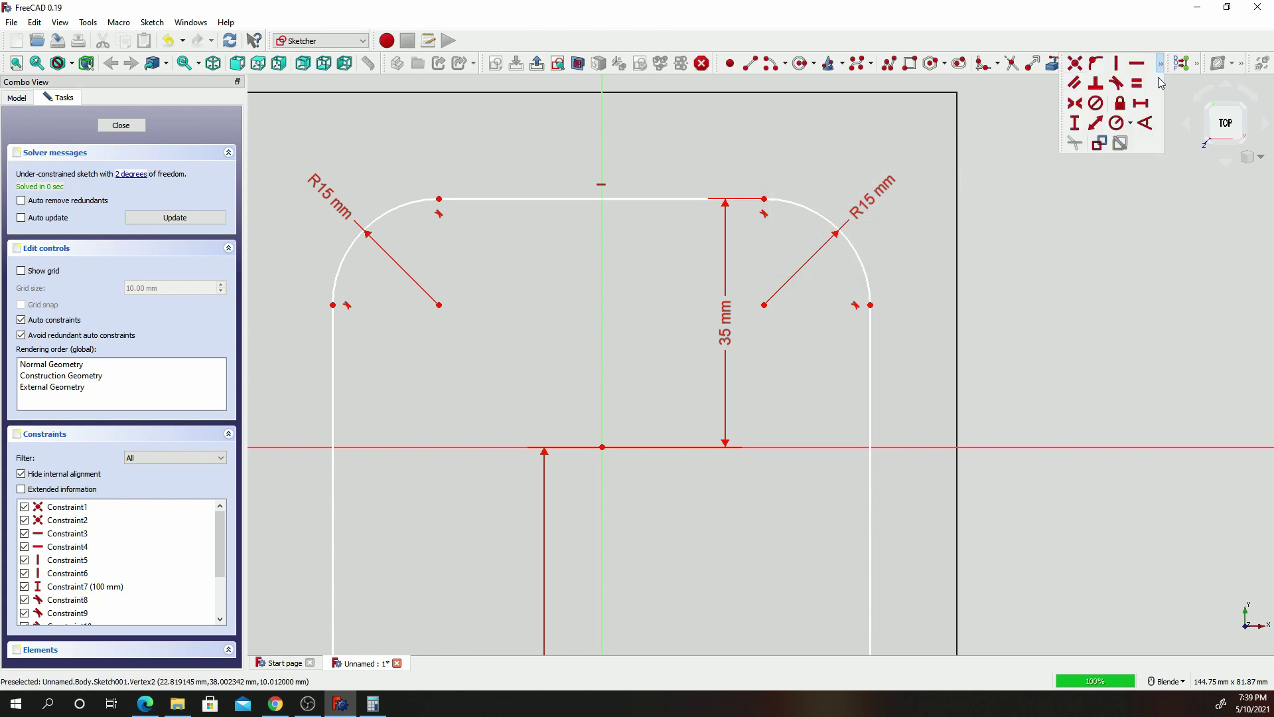
left_click(1146, 108)
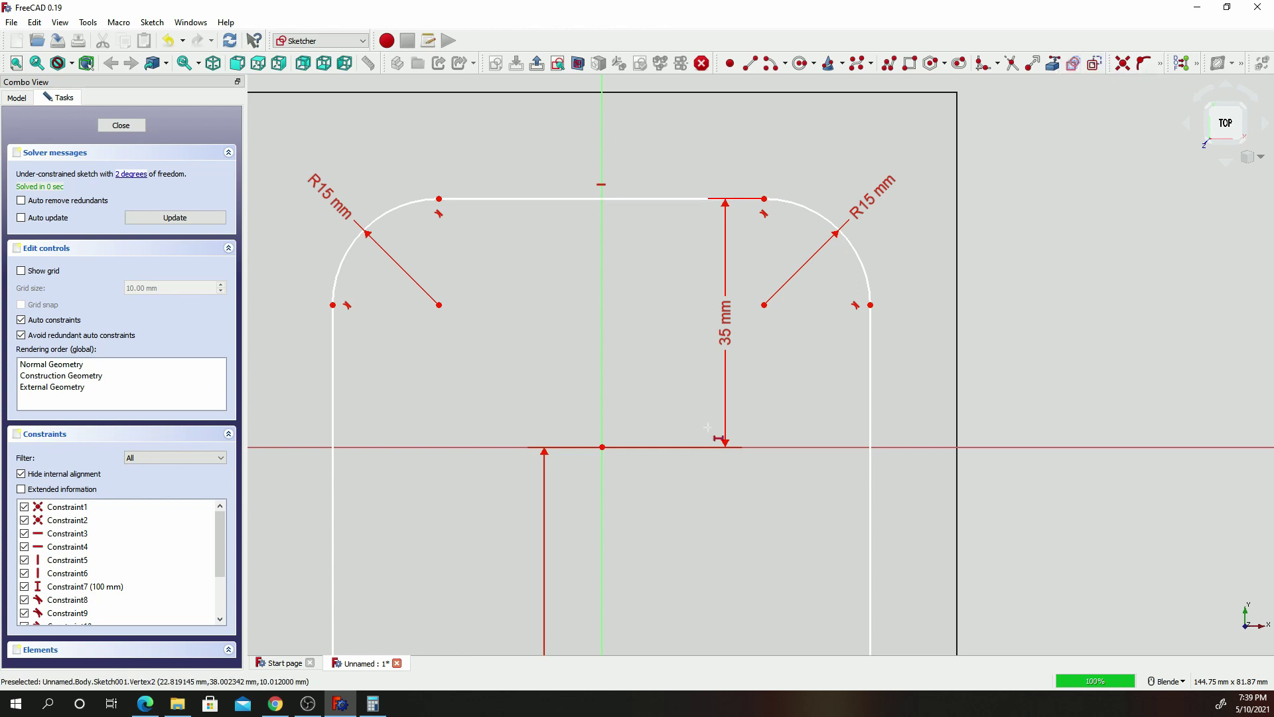
left_click(602, 446)
right_click(873, 312)
left_click(602, 447)
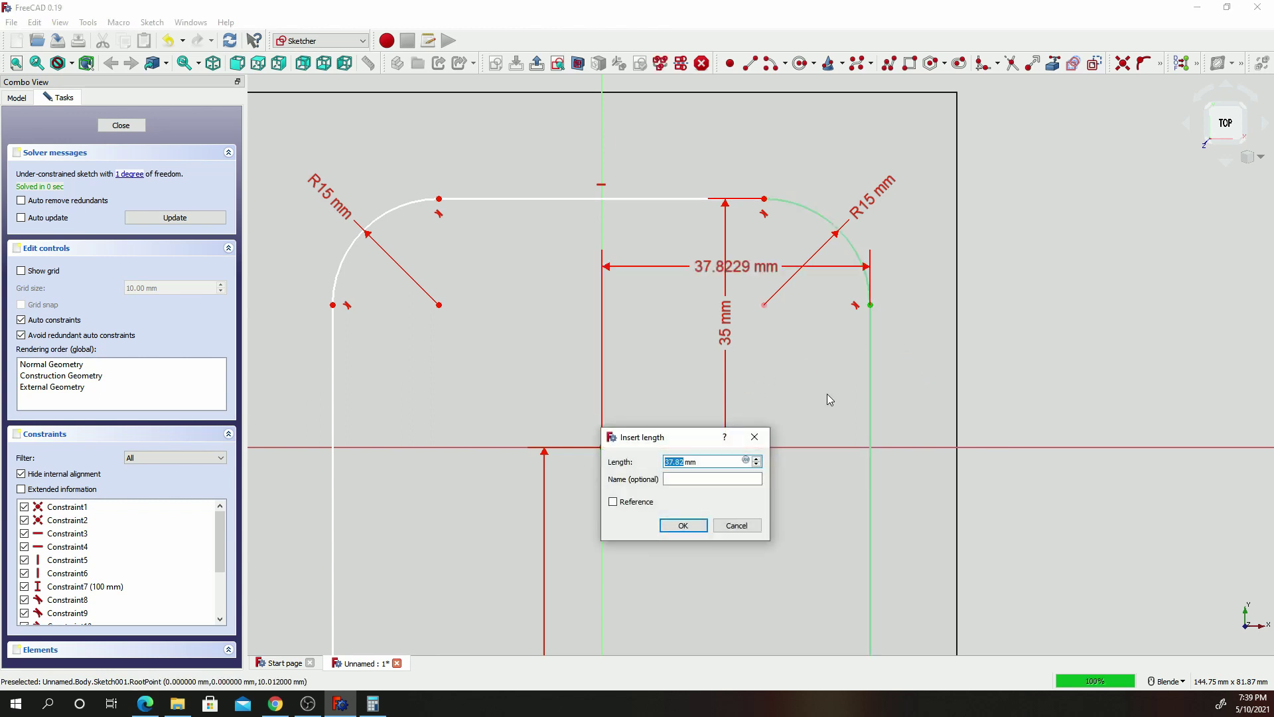
type("35")
key("Return")
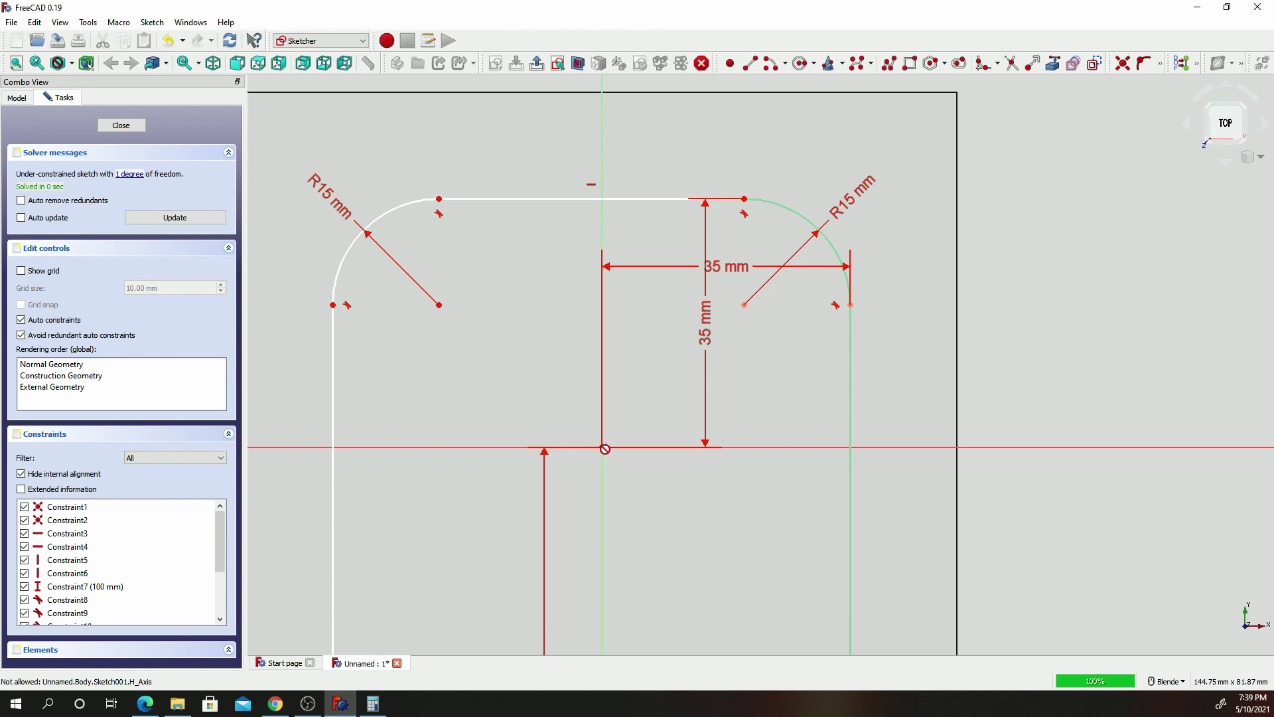
Constrain the horizontal distance from the origin to the lower end of the upper-left fillet to 35 mm.
left_click(603, 448)
left_click(333, 304)
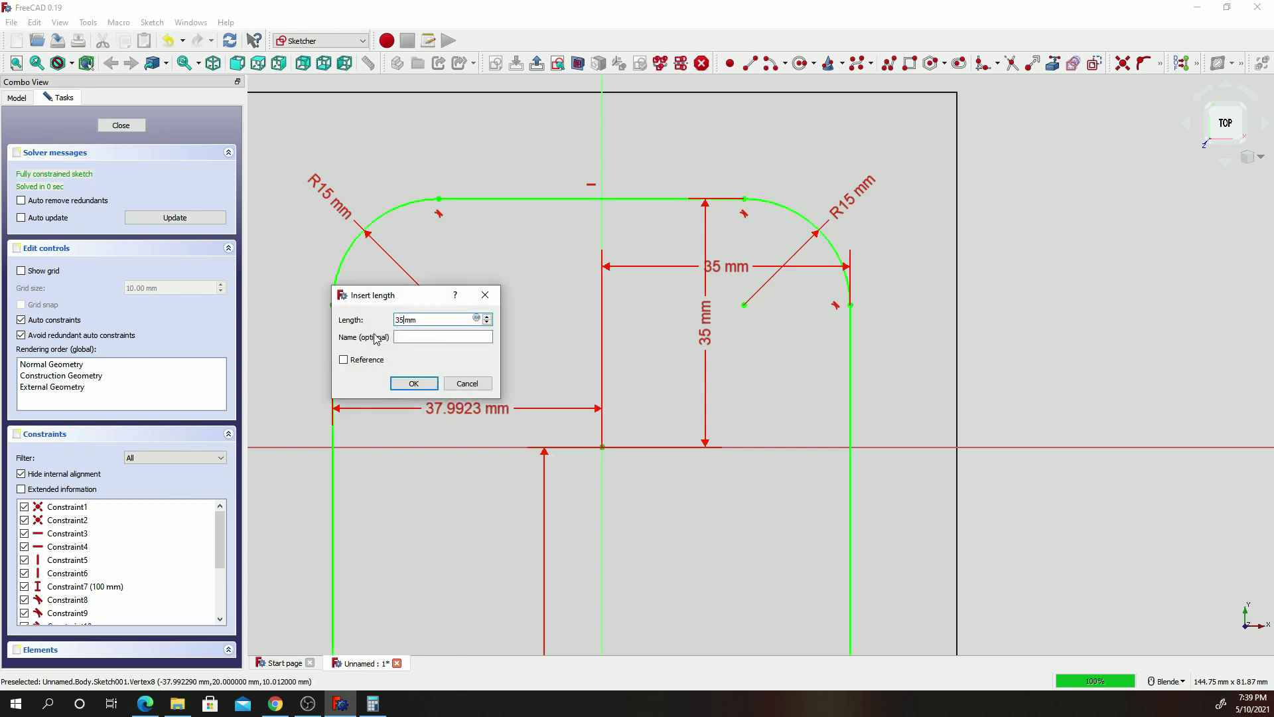
key("Return")
scroll(412, 341, "down", 5)
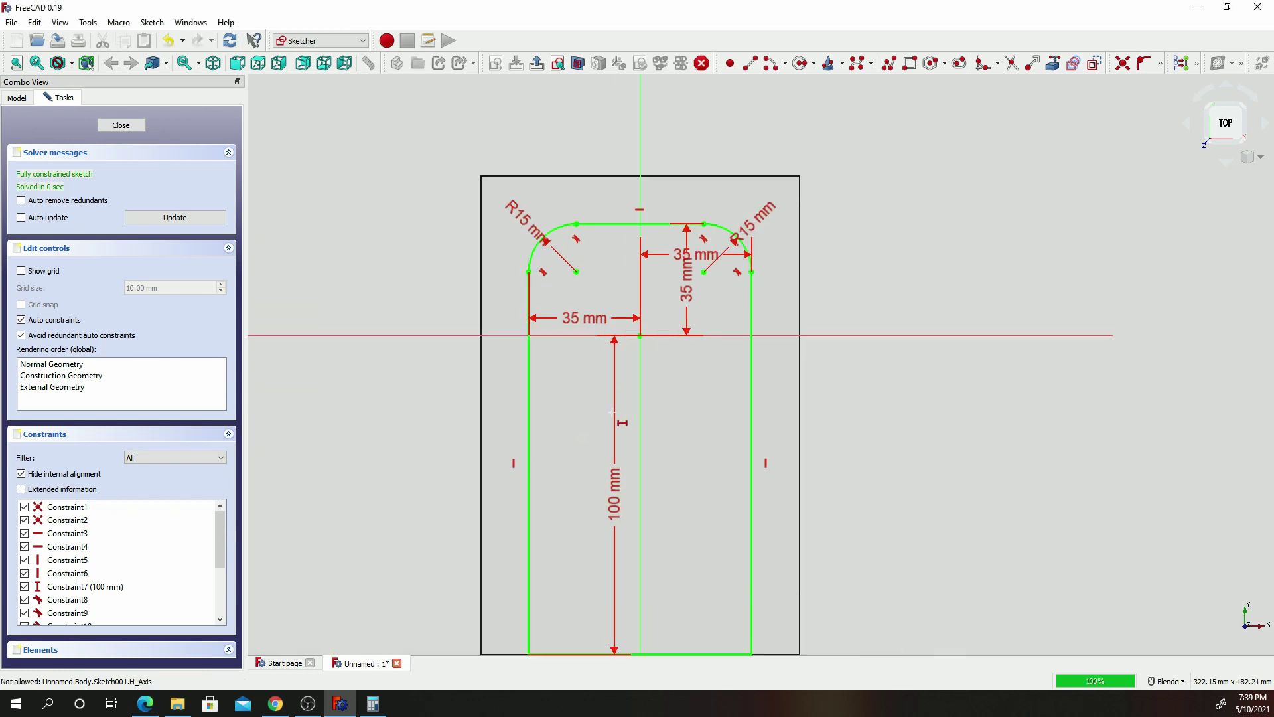
scroll(611, 412, "up", 4)
Close the sketch and pad the rounded profile 10 mm upward from the plate.
left_click(138, 129)
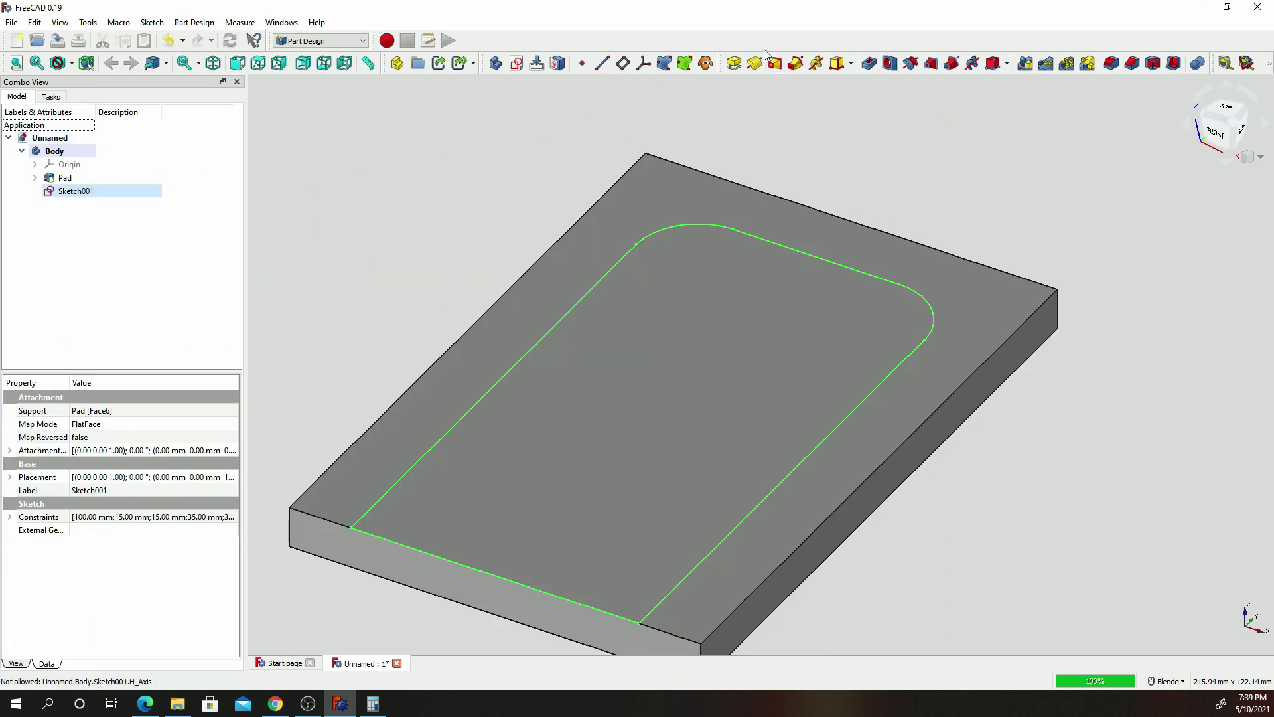
left_click(733, 63)
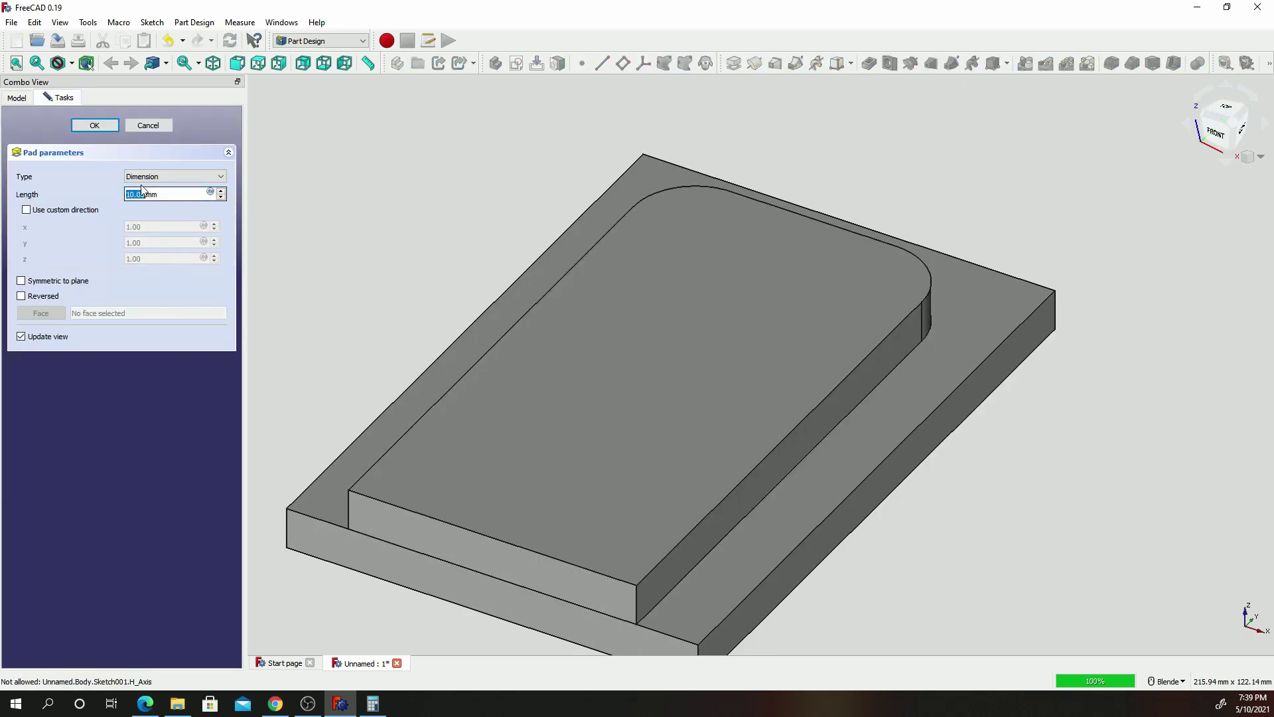
left_click(103, 127)
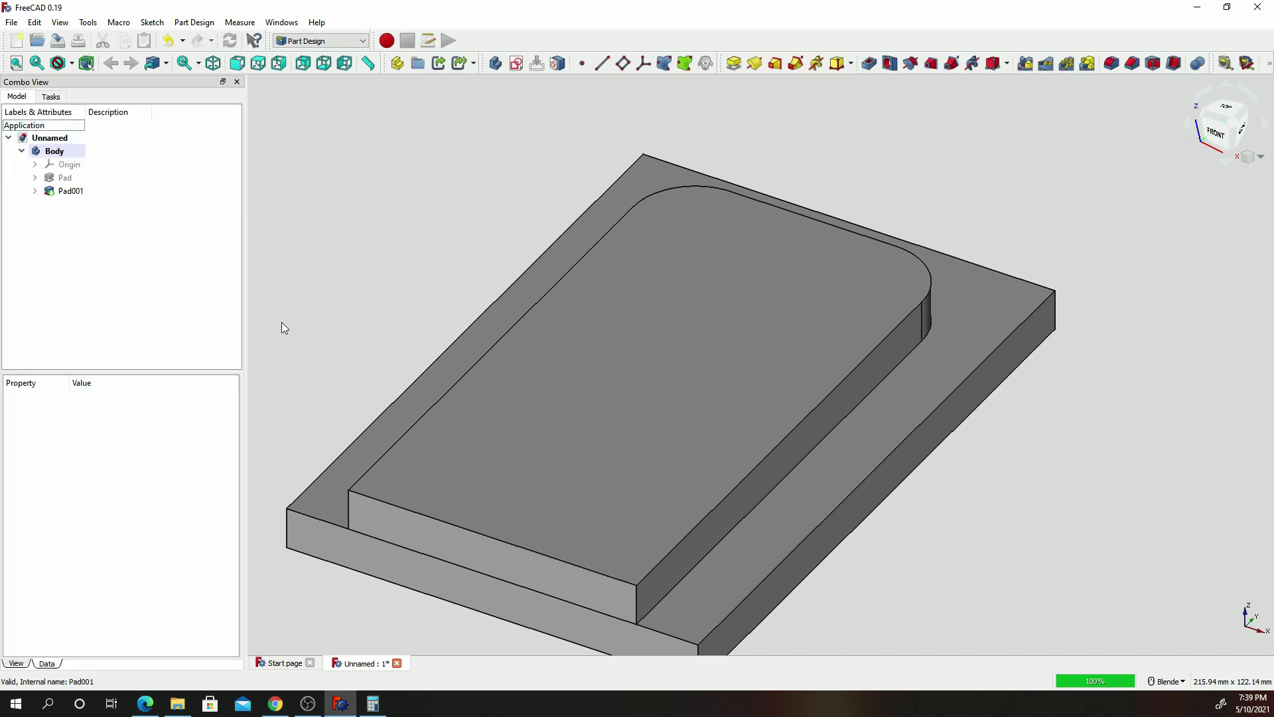
Create a new sketch on the top face of the raised rounded block.
scroll(494, 524, "down", 1)
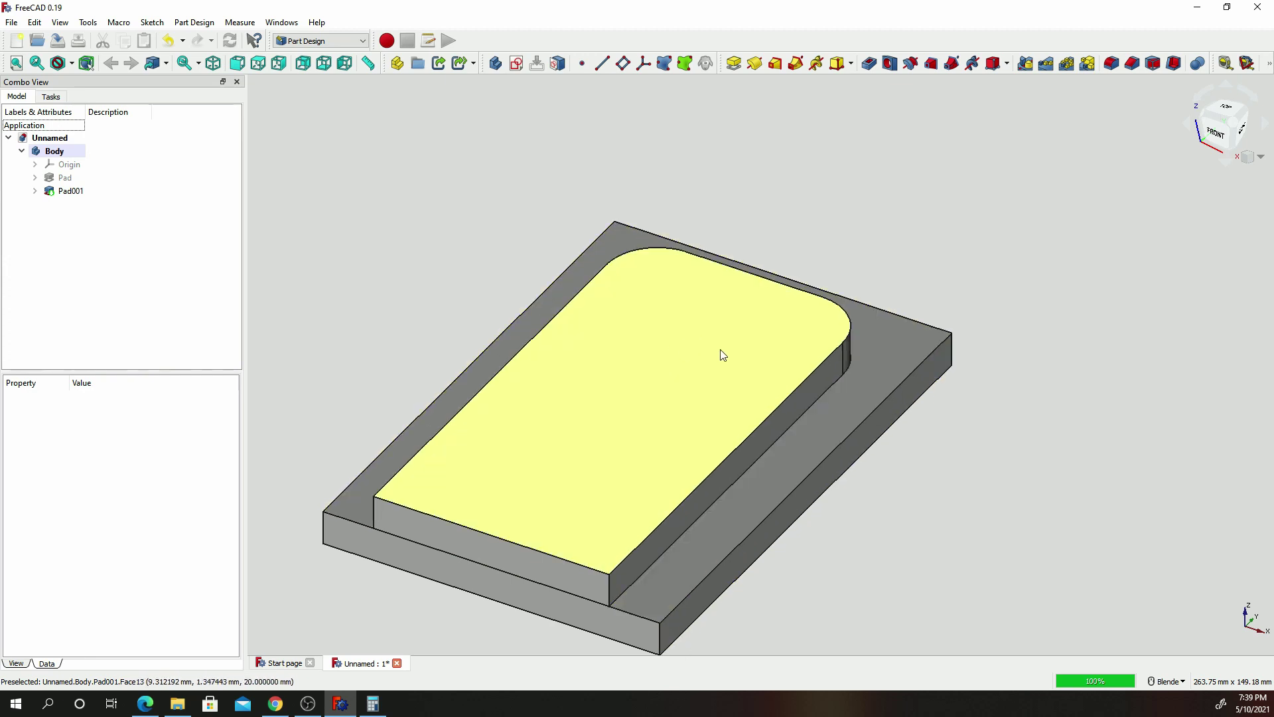
left_click(719, 349)
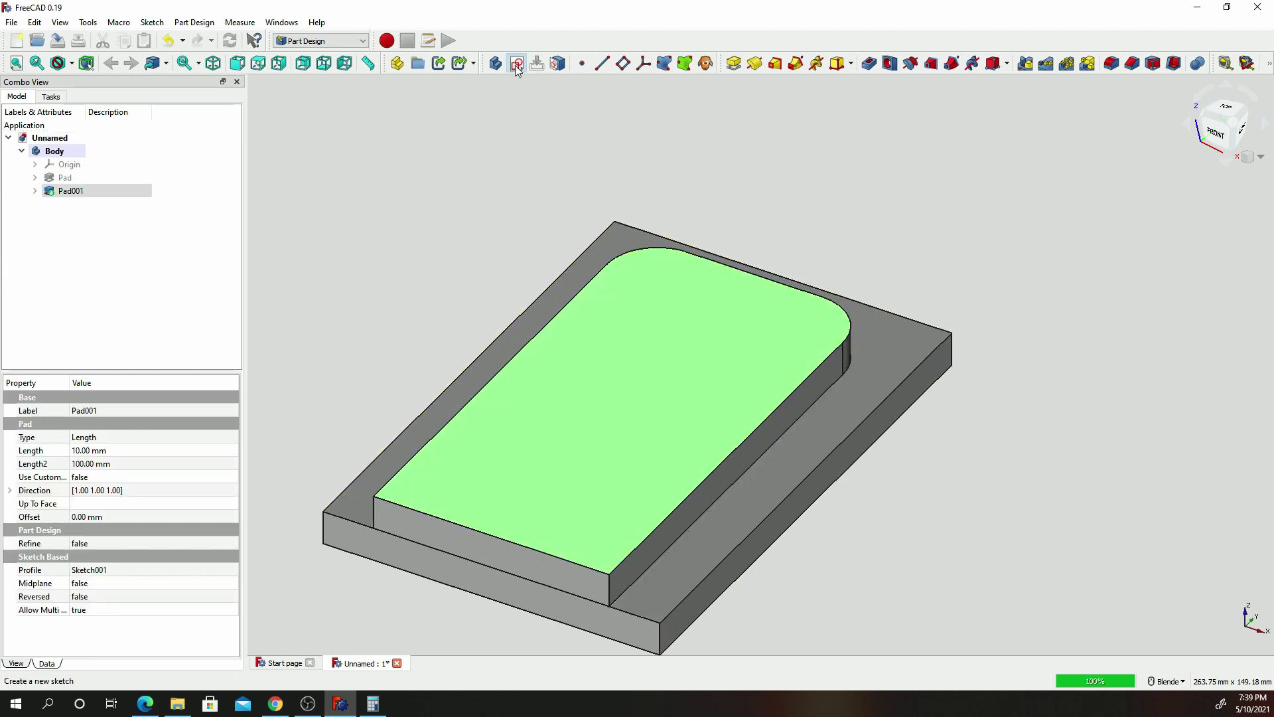
left_click(516, 64)
scroll(822, 285, "down", 2)
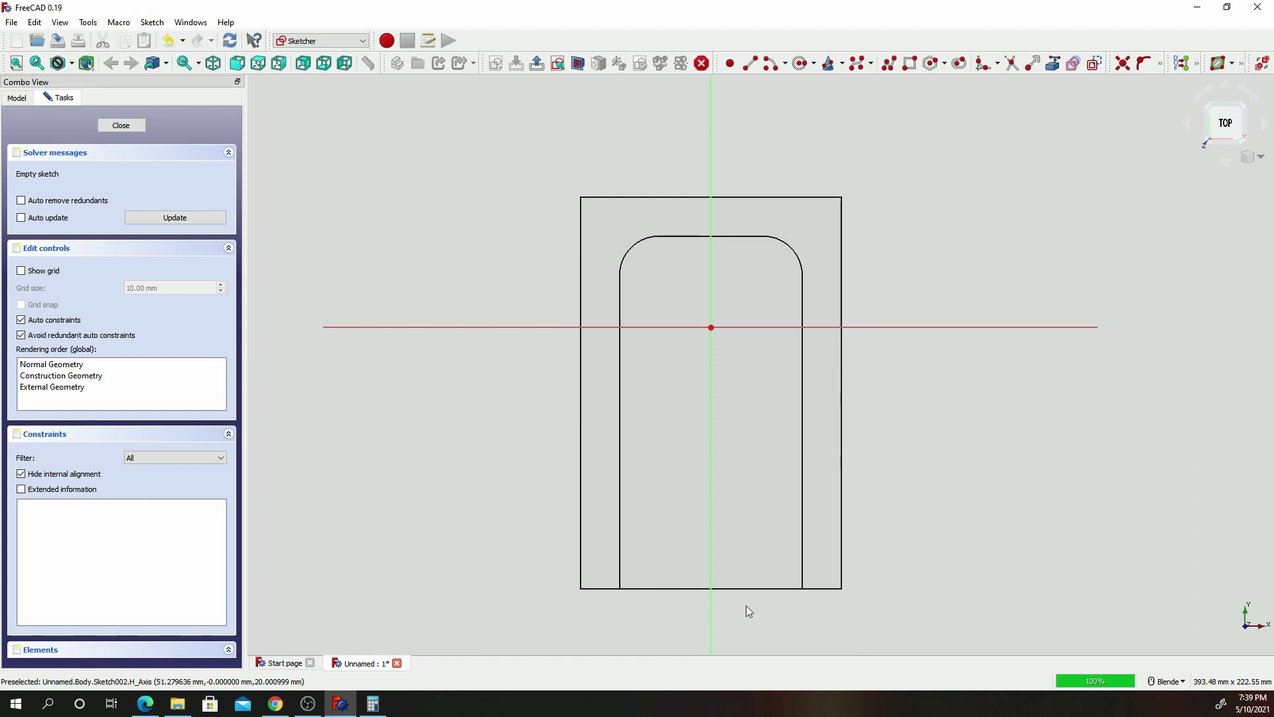
scroll(746, 600, "up", 1)
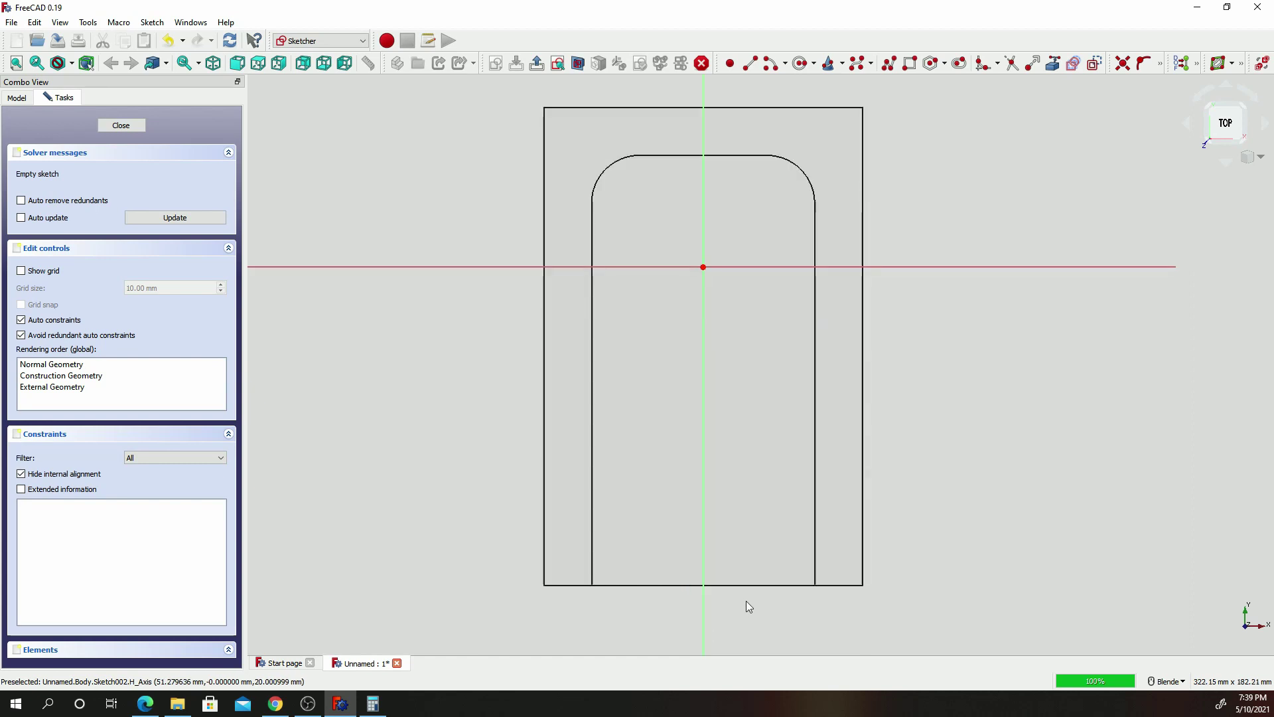
Sketch a rectangle about 41 mm wide across the vertical axis in the lower part of the raised block's face.
left_click(909, 69)
left_click(653, 408)
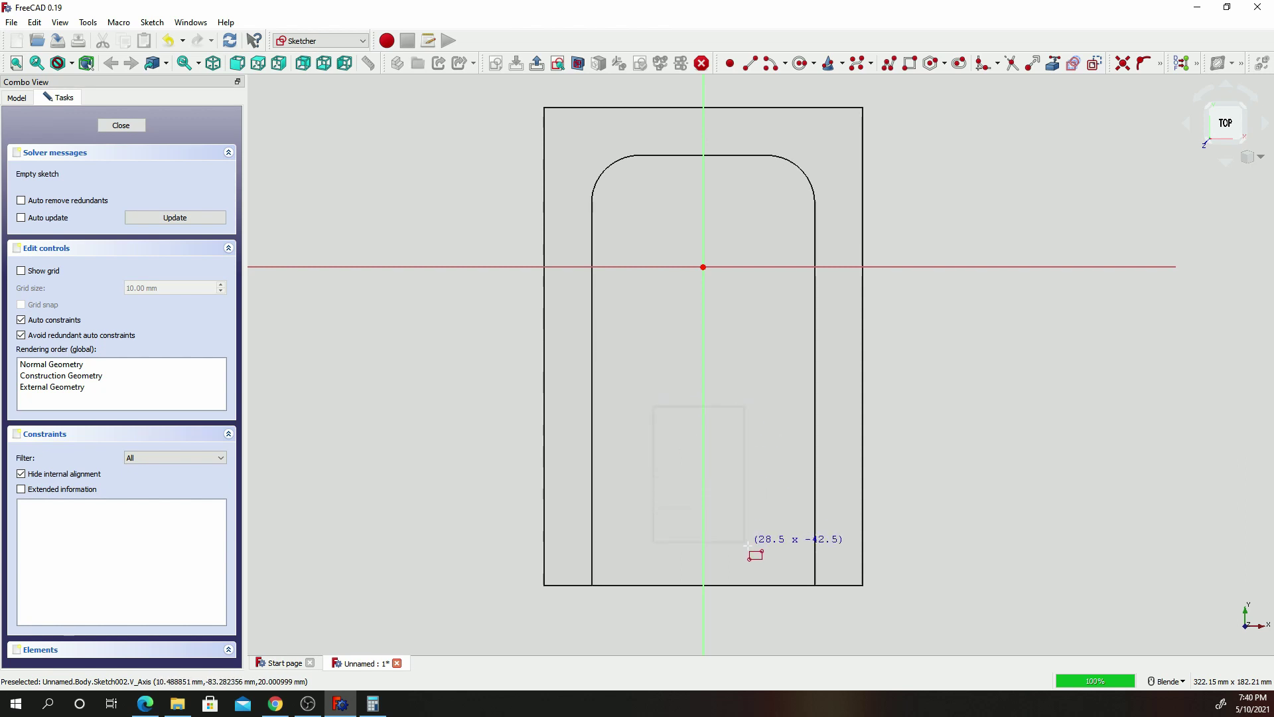
left_click(784, 562)
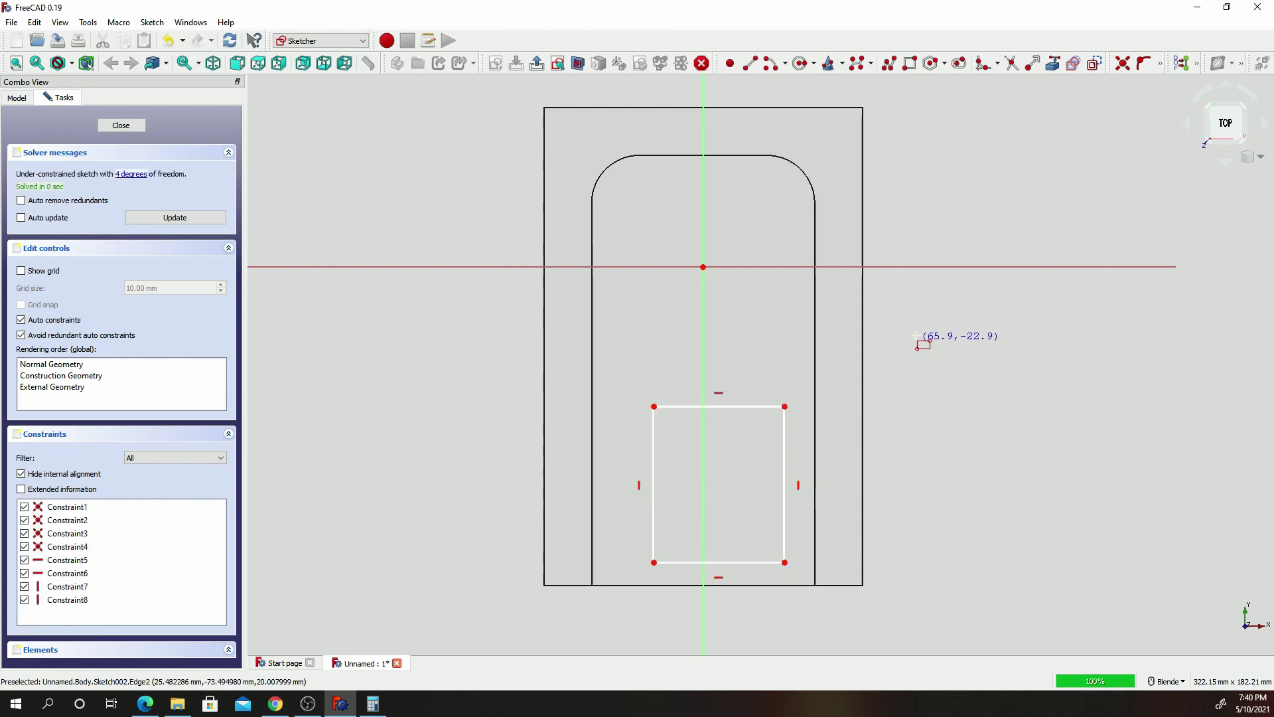
Constrain the vertical distance from the origin to the rectangle's lower-left corner to 90 mm.
left_click(1160, 63)
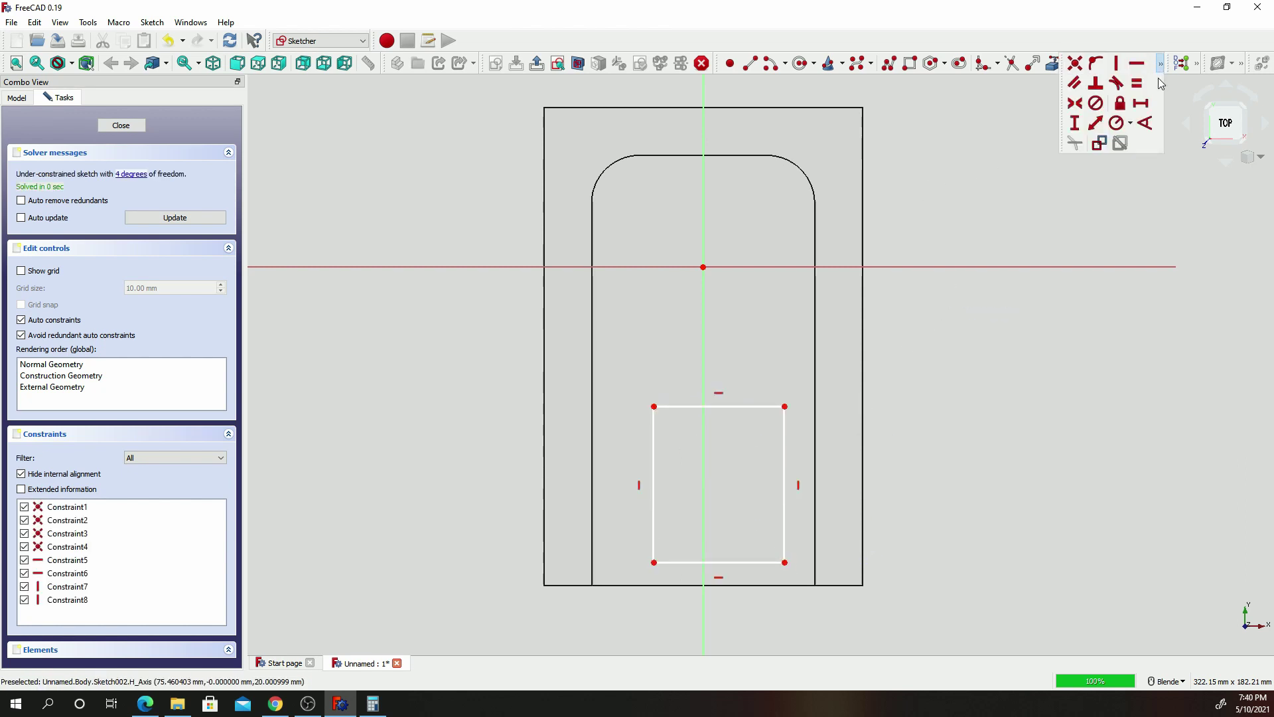
left_click(1159, 64)
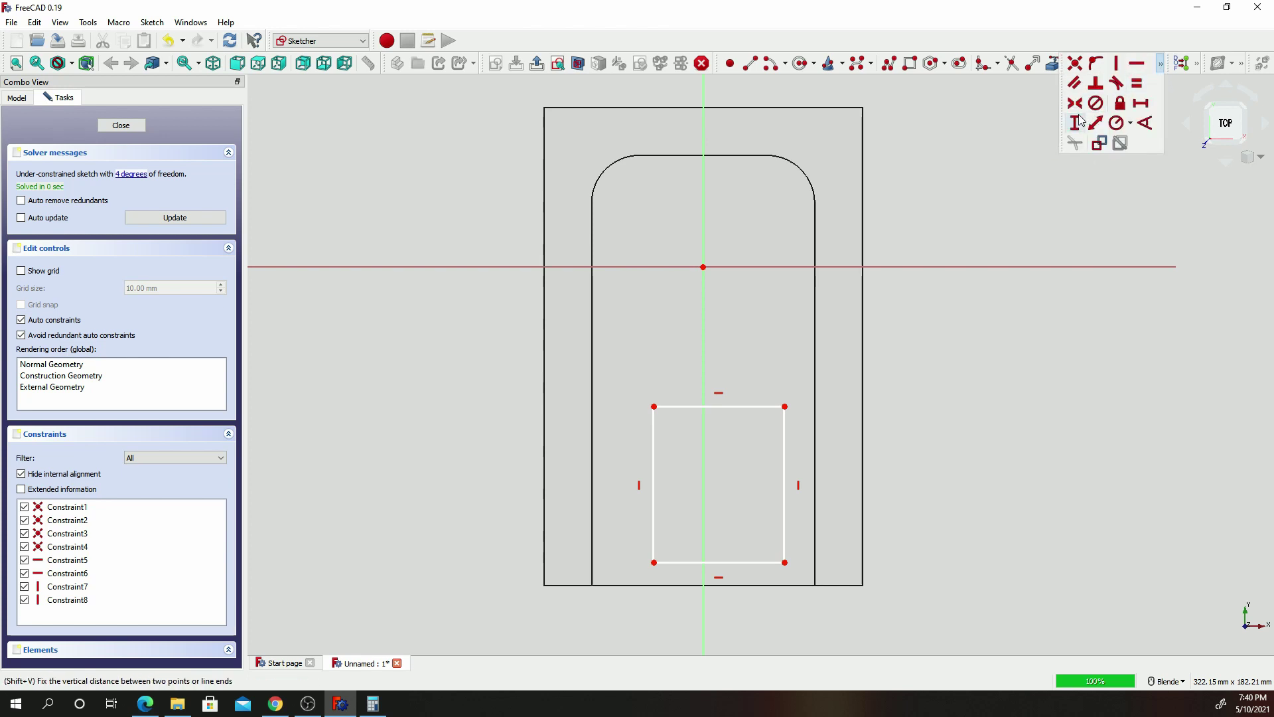
left_click(1067, 124)
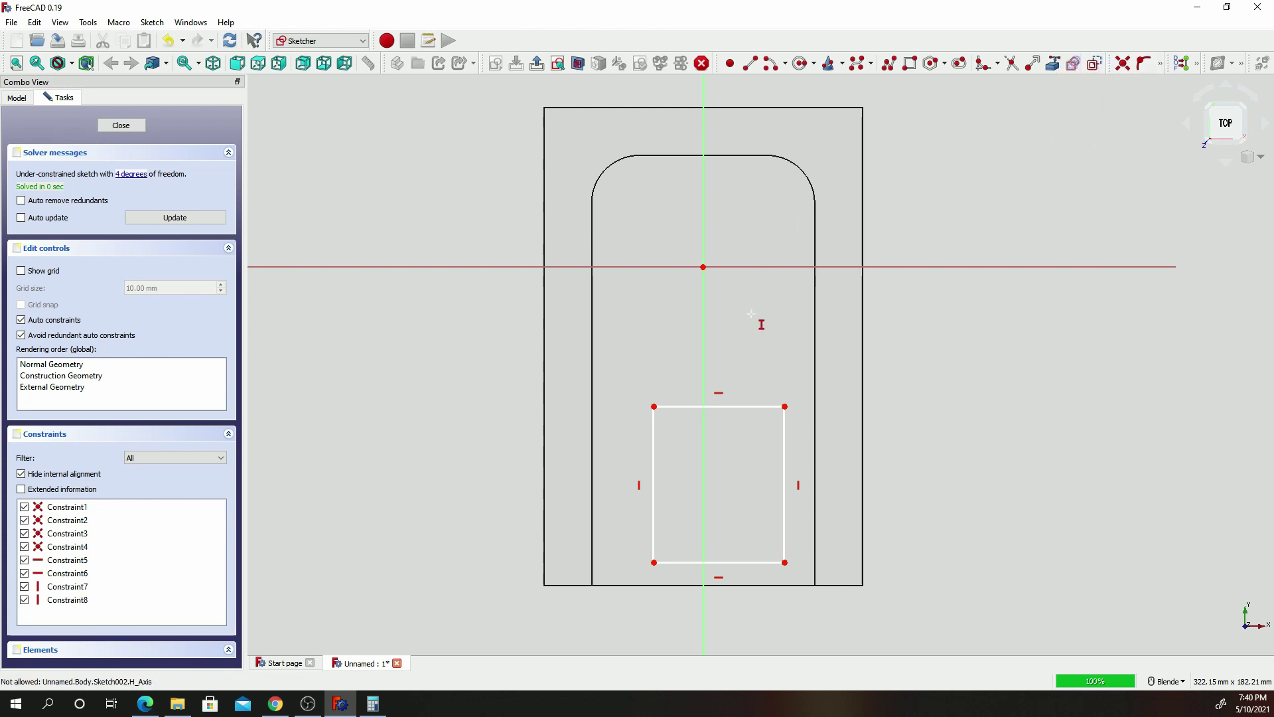
left_click(704, 268)
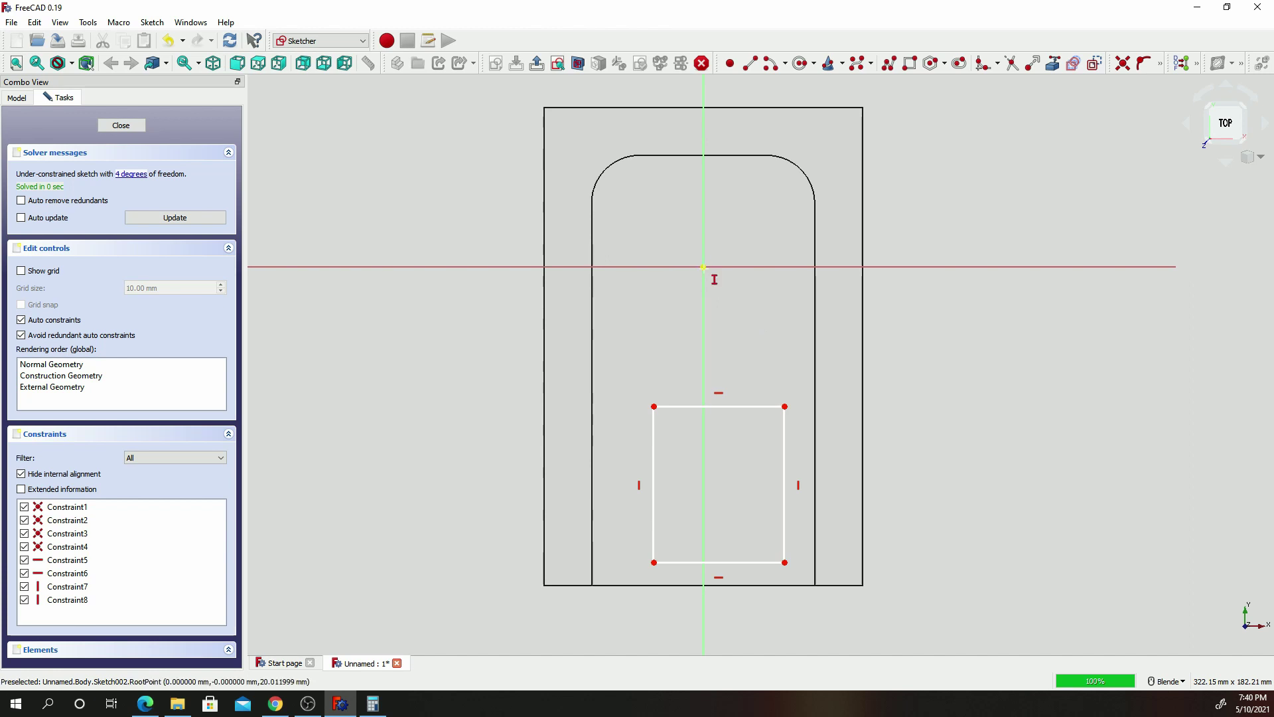
left_click(655, 562)
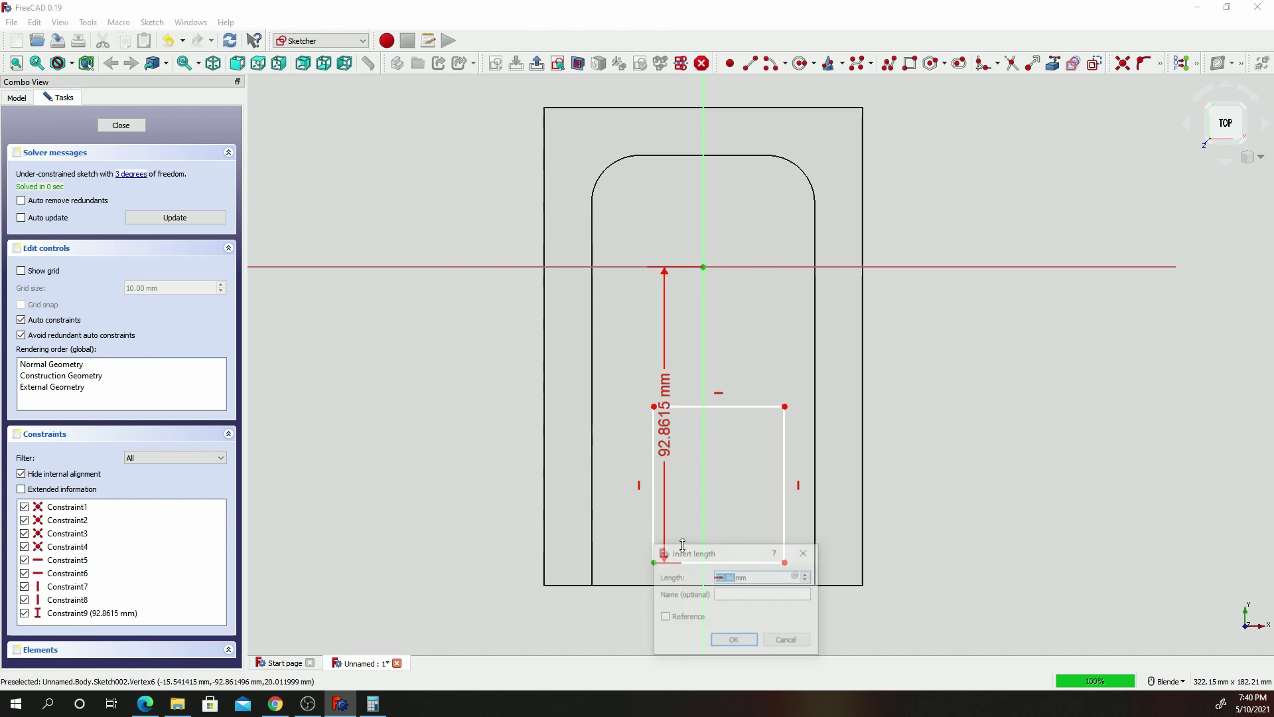
type("90")
key("Return")
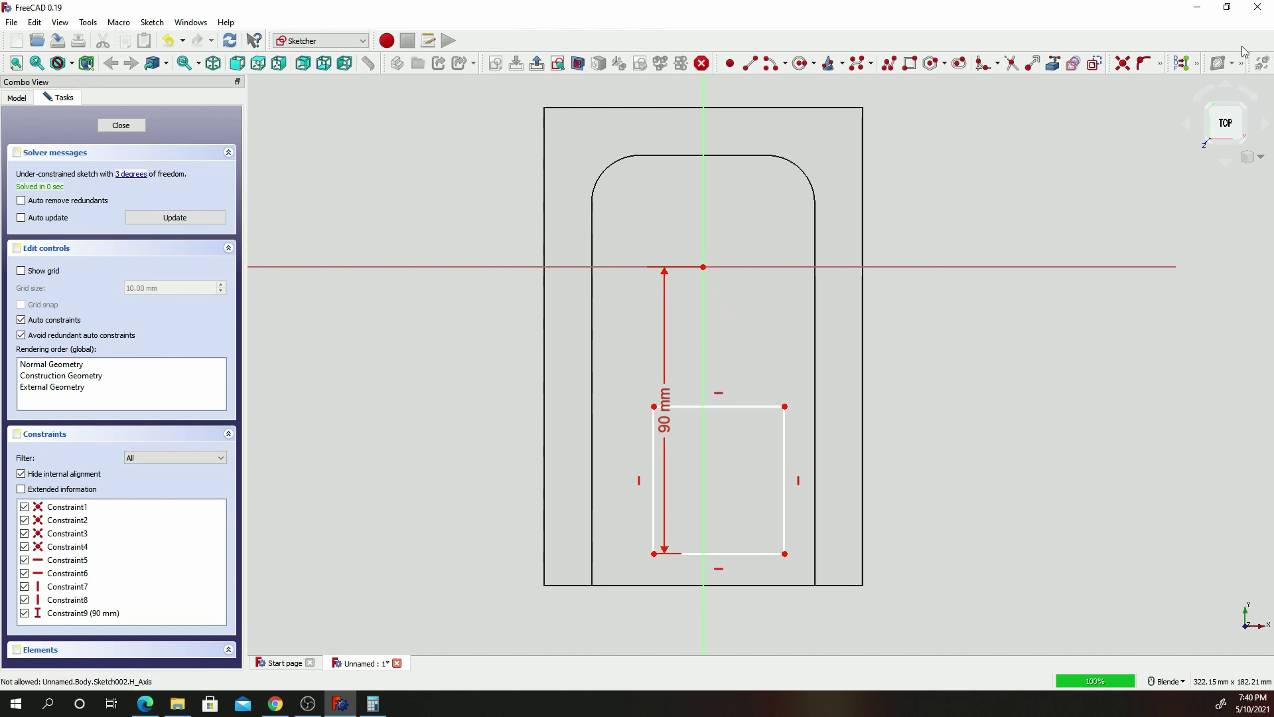
Constrain the horizontal distance from the origin to the rectangle's lower-left corner to 30 mm.
left_click(1143, 64)
left_click(1160, 63)
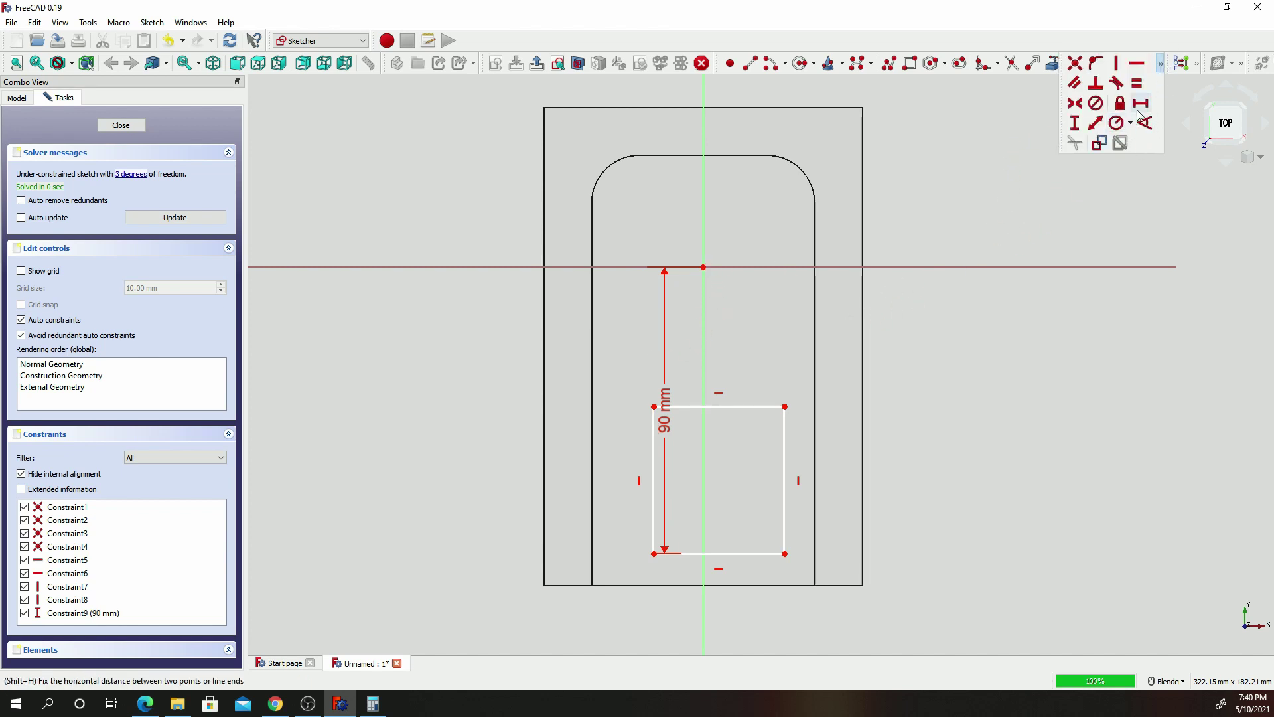
left_click(703, 268)
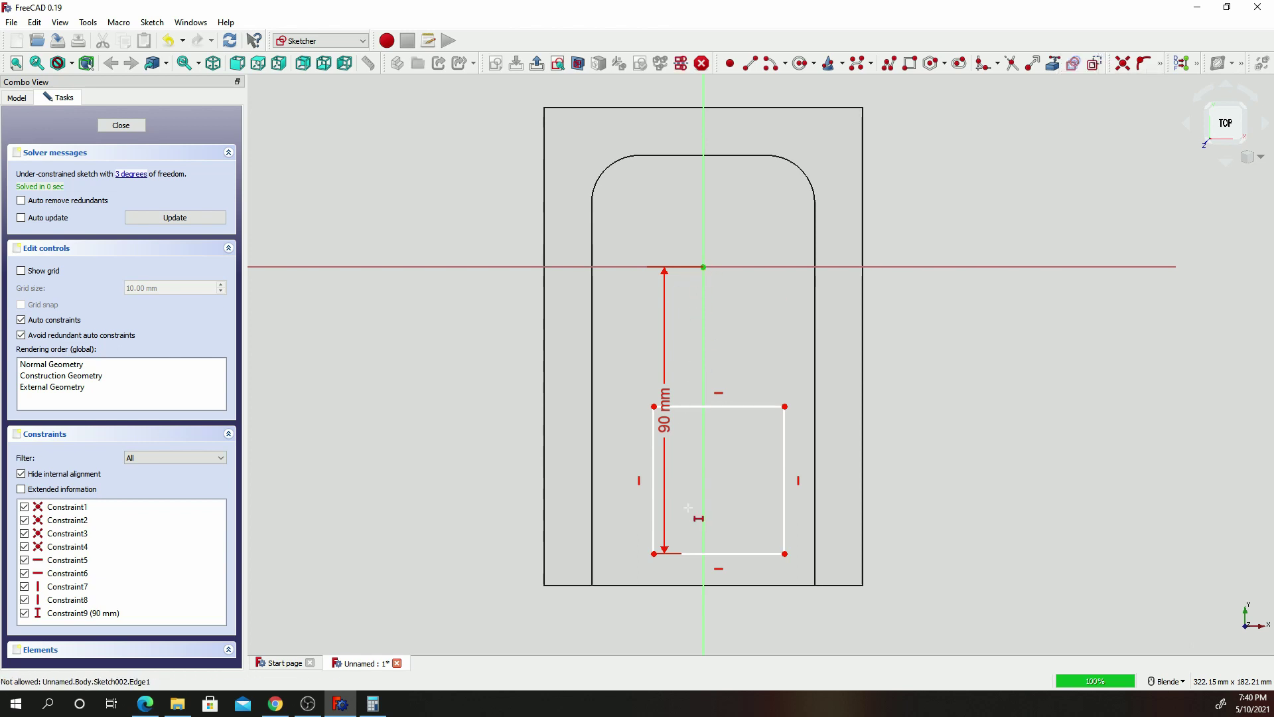
left_click(653, 553)
key("l")
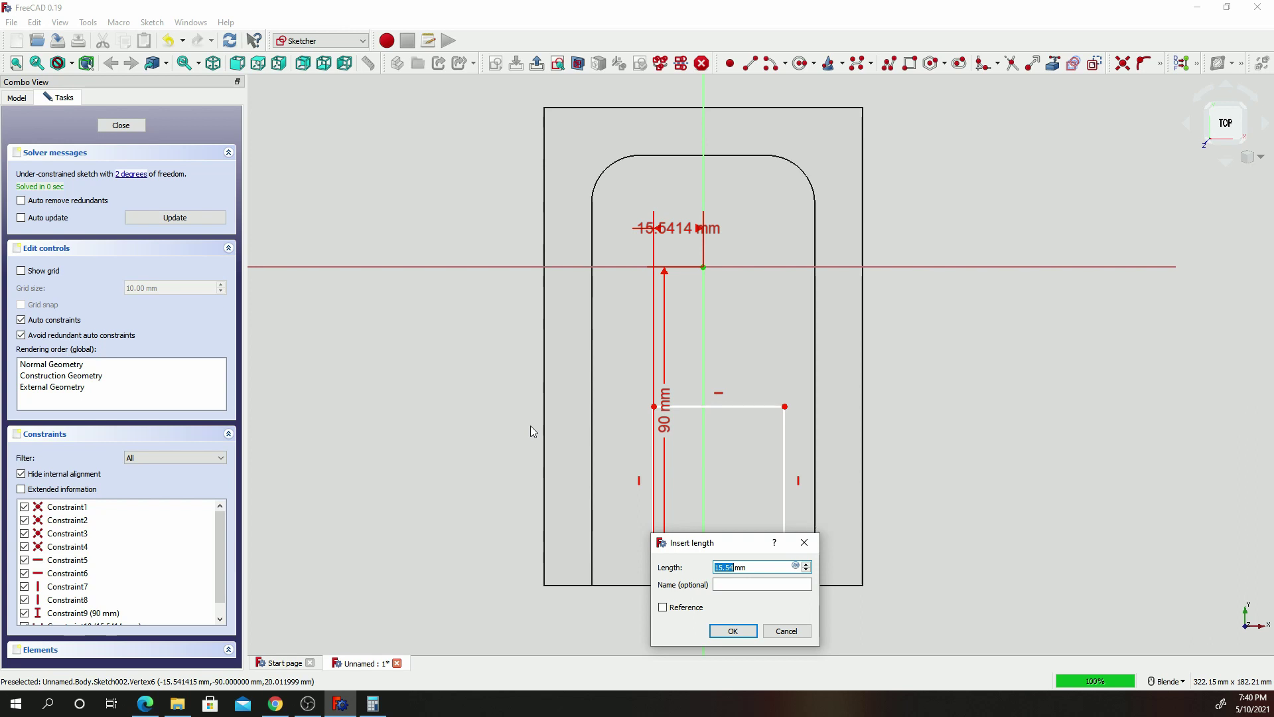
type("30")
key("Return")
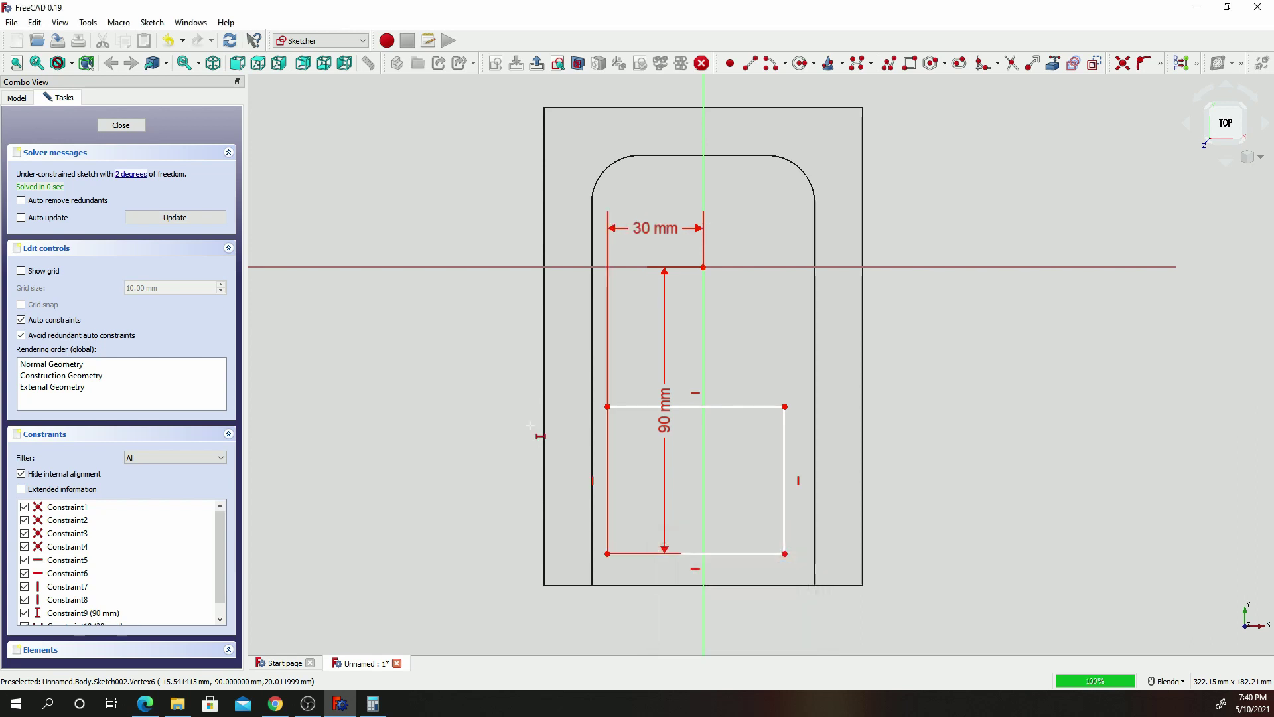
Constrain the horizontal distance from the origin to the rectangle's lower-right corner to 30 mm and move its upper edge up to just below the origin.
left_click(702, 267)
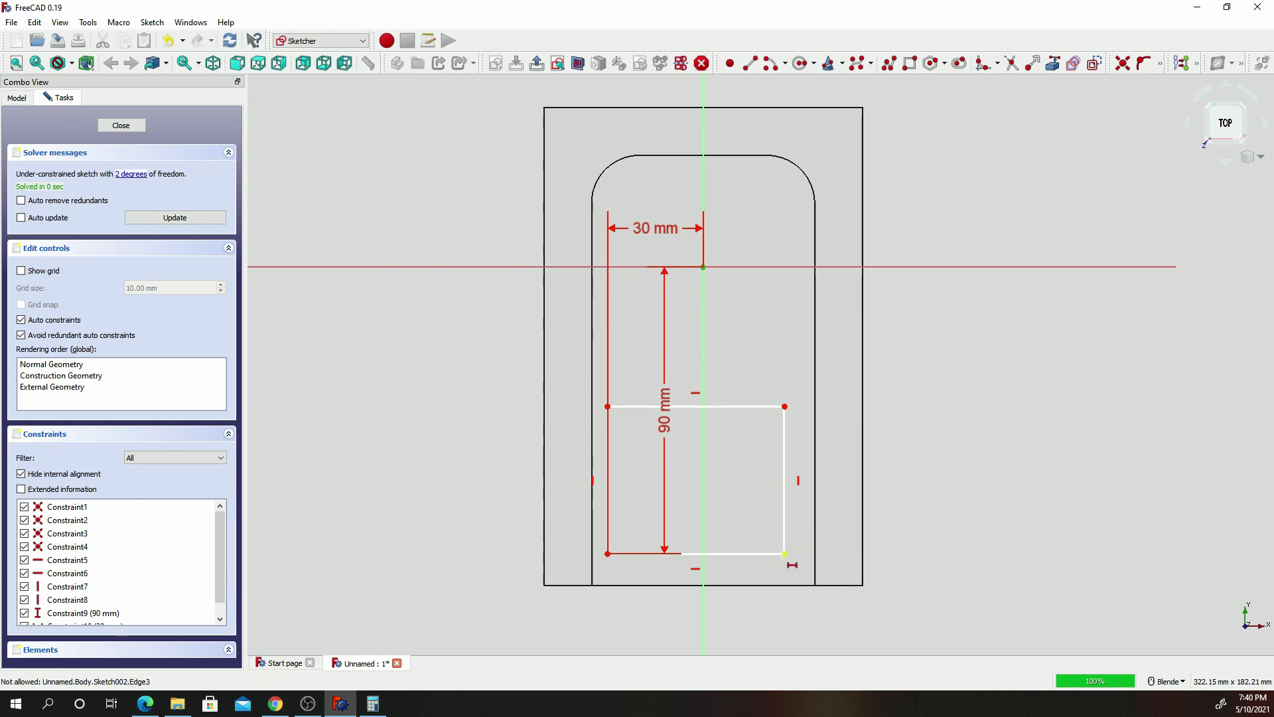
left_click(784, 554)
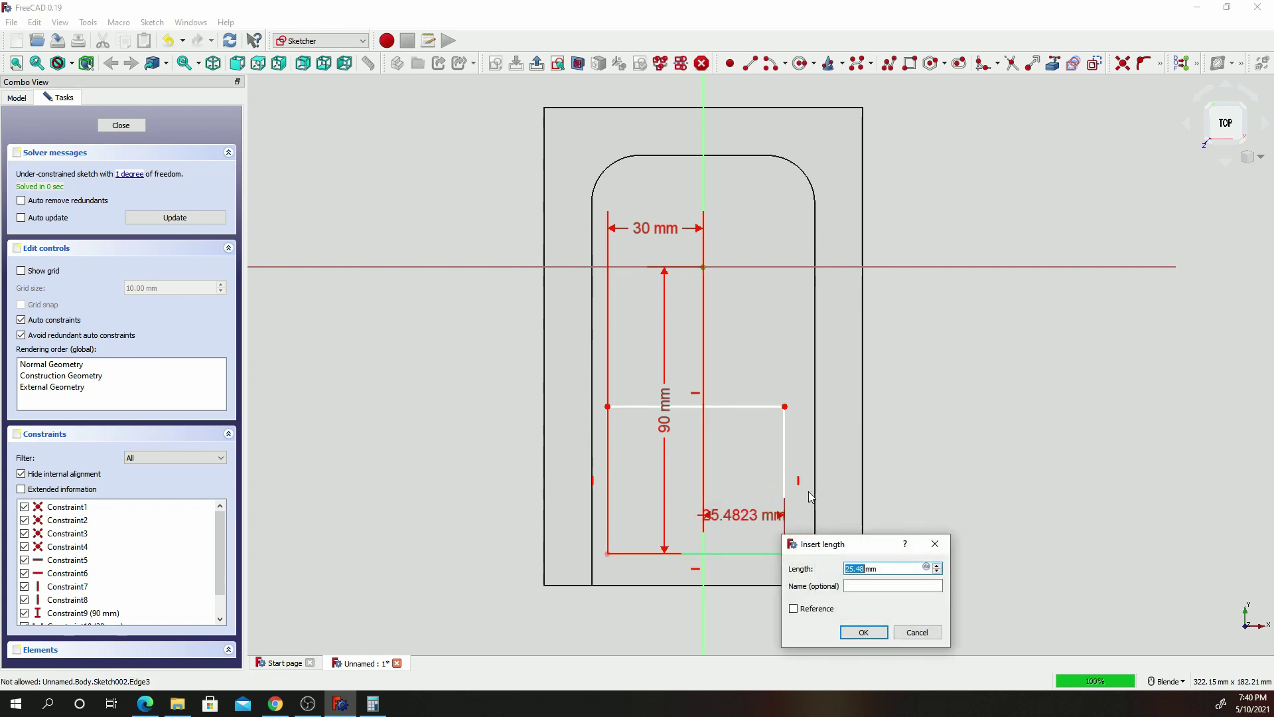
type("30")
key("Return")
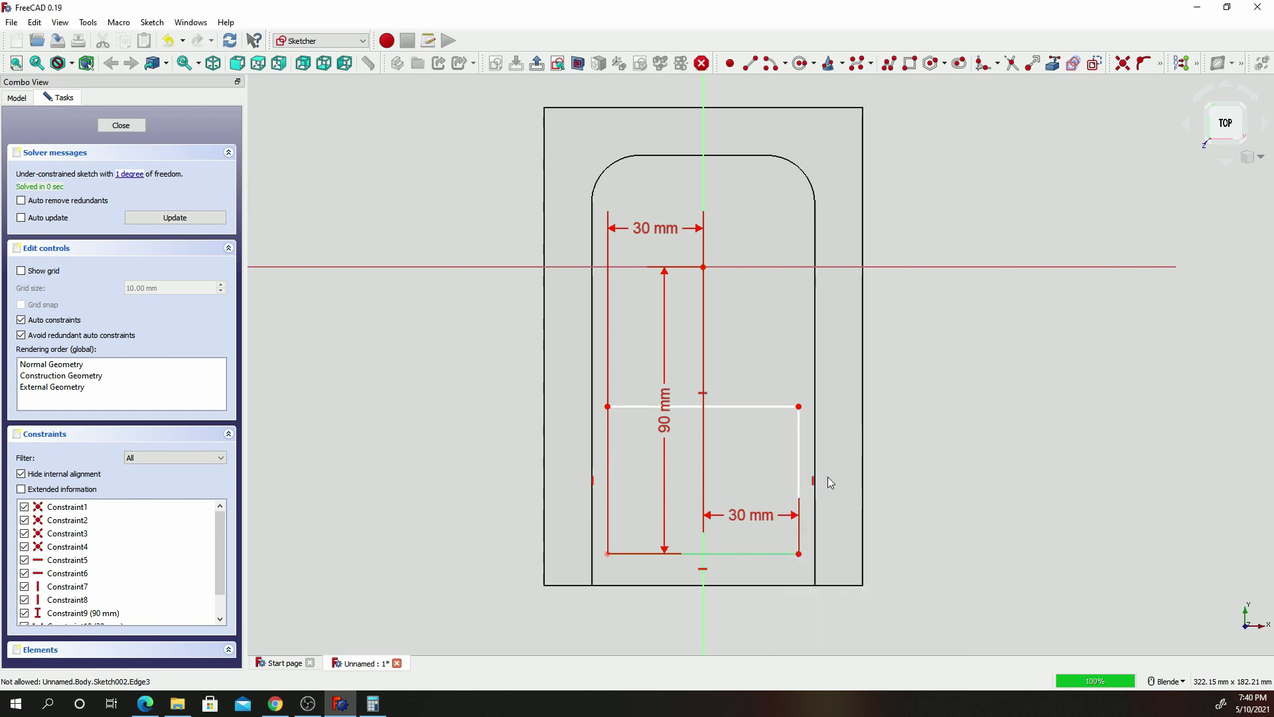
left_click_drag(739, 406, 757, 305)
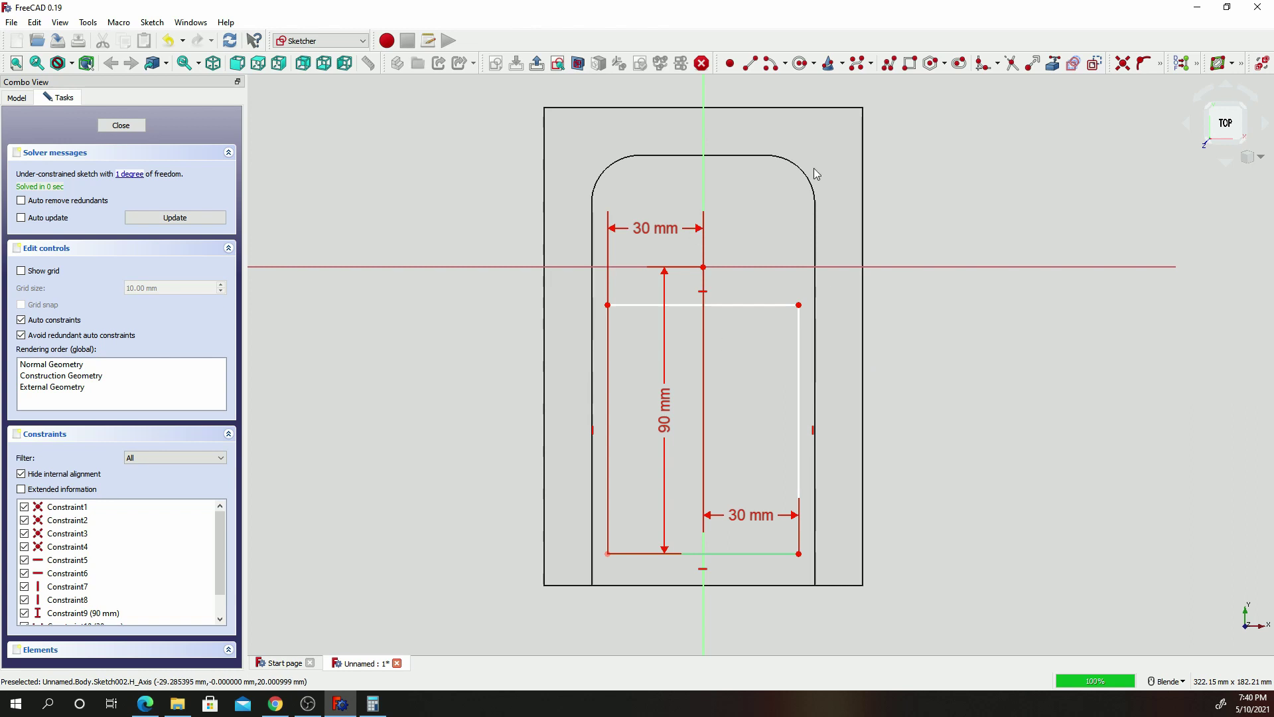
Sketch a circle centred on the origin with a radius of about 40 mm, overlapping the rectangle's upper edge.
left_click(800, 64)
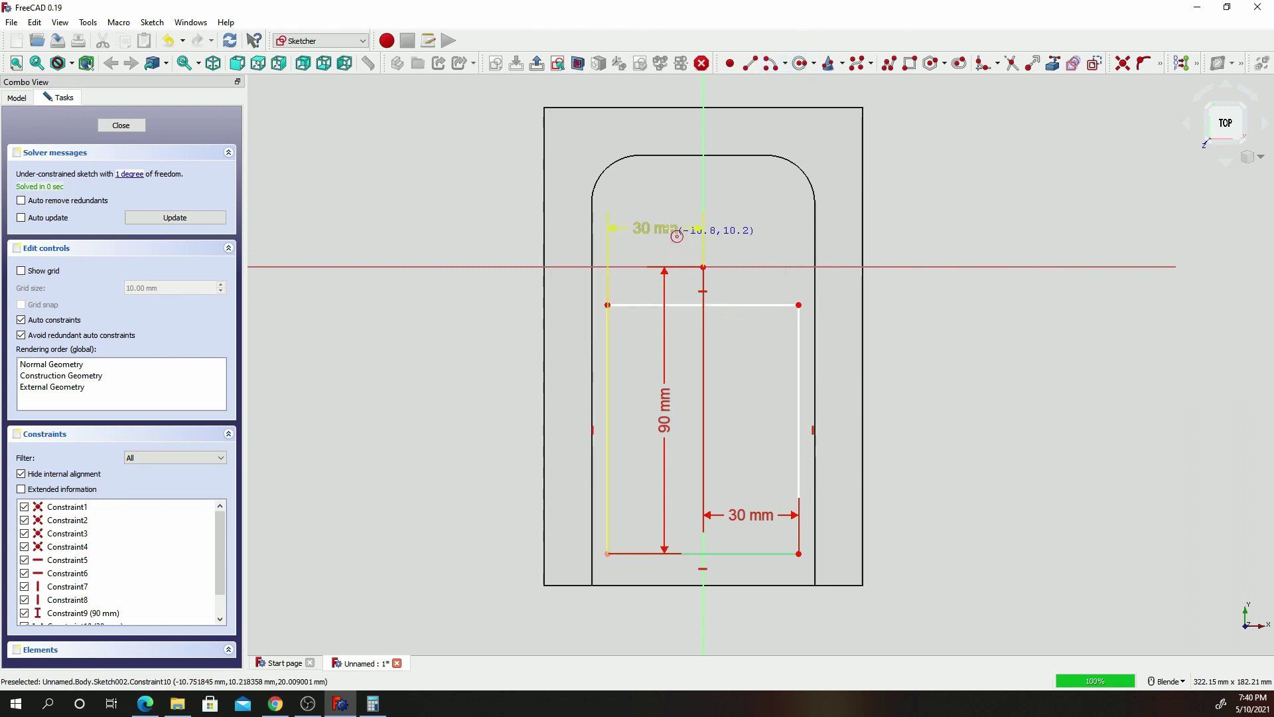
left_click(704, 267)
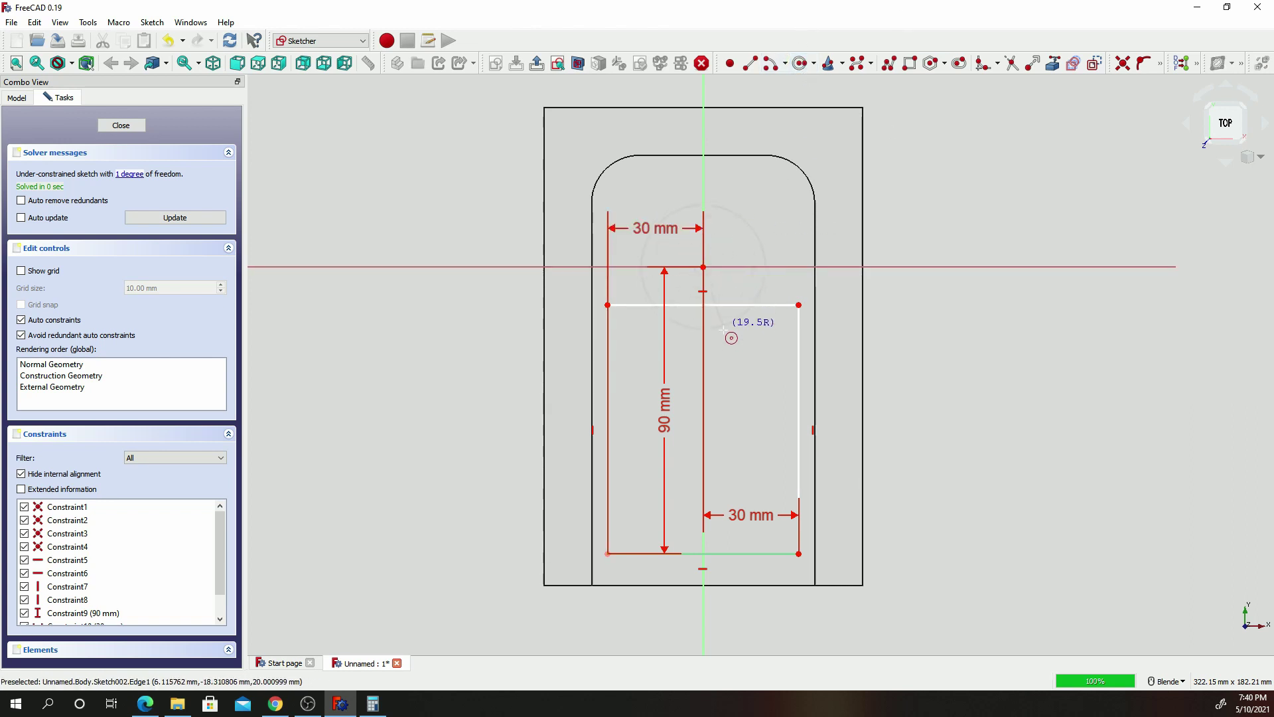
left_click(745, 390)
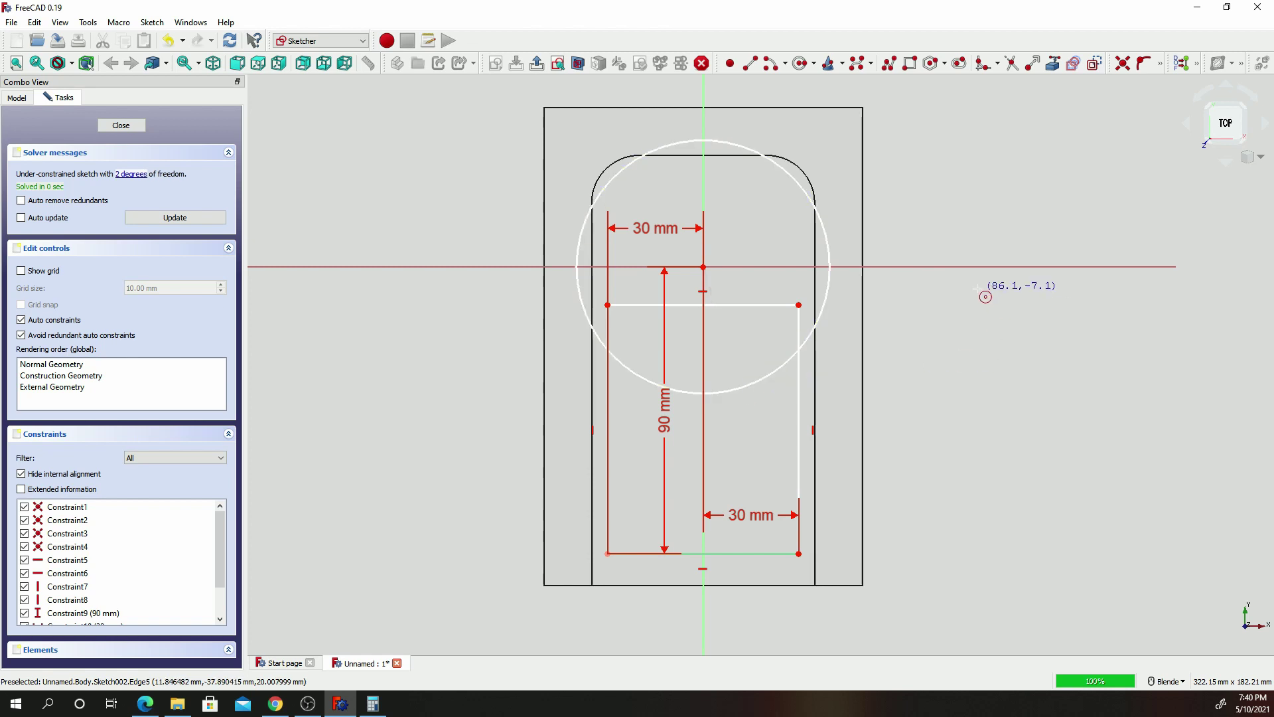
Constrain the radius of the circle around the origin to 36 mm.
left_click(1159, 65)
left_click(1116, 123)
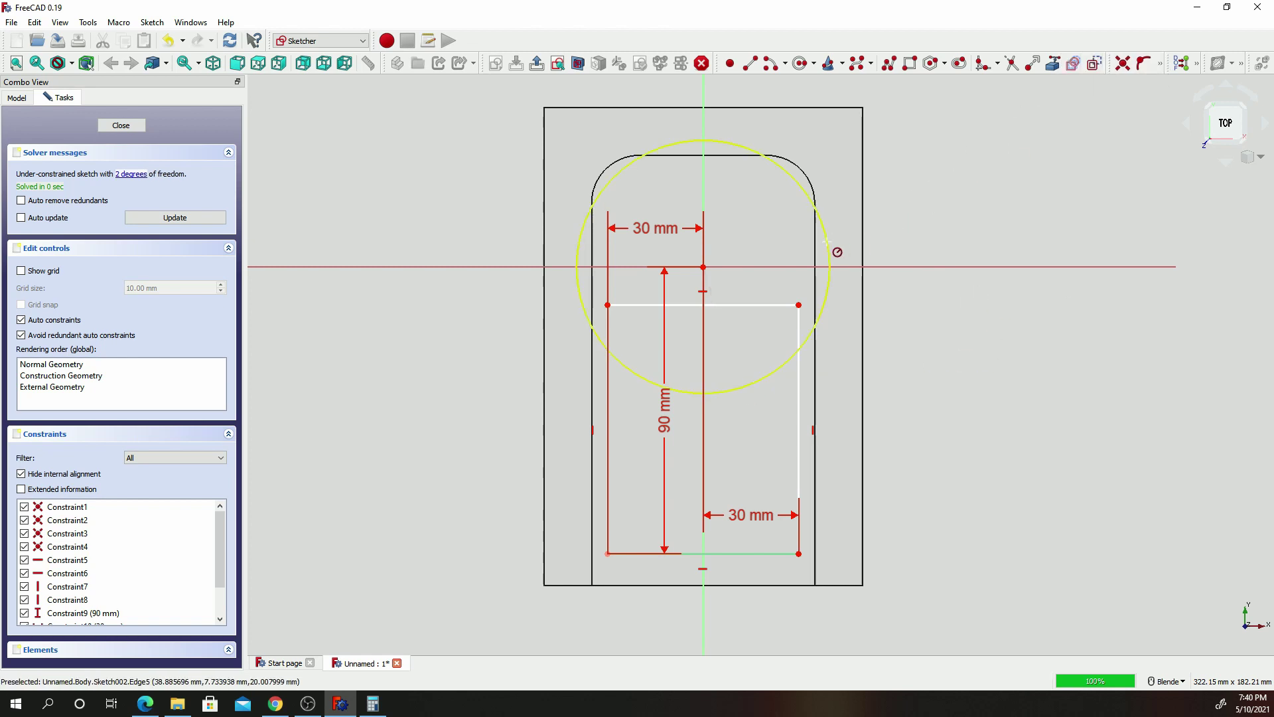
left_click(597, 323)
type("36mm")
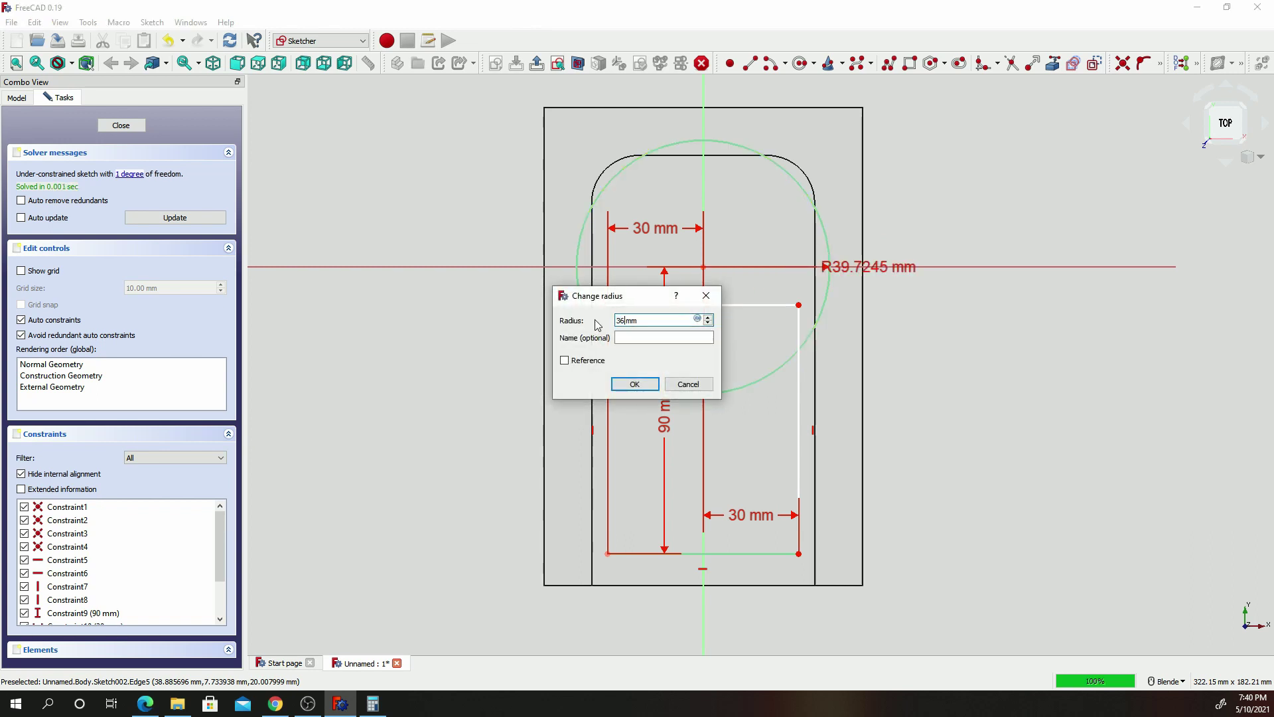
key("Return")
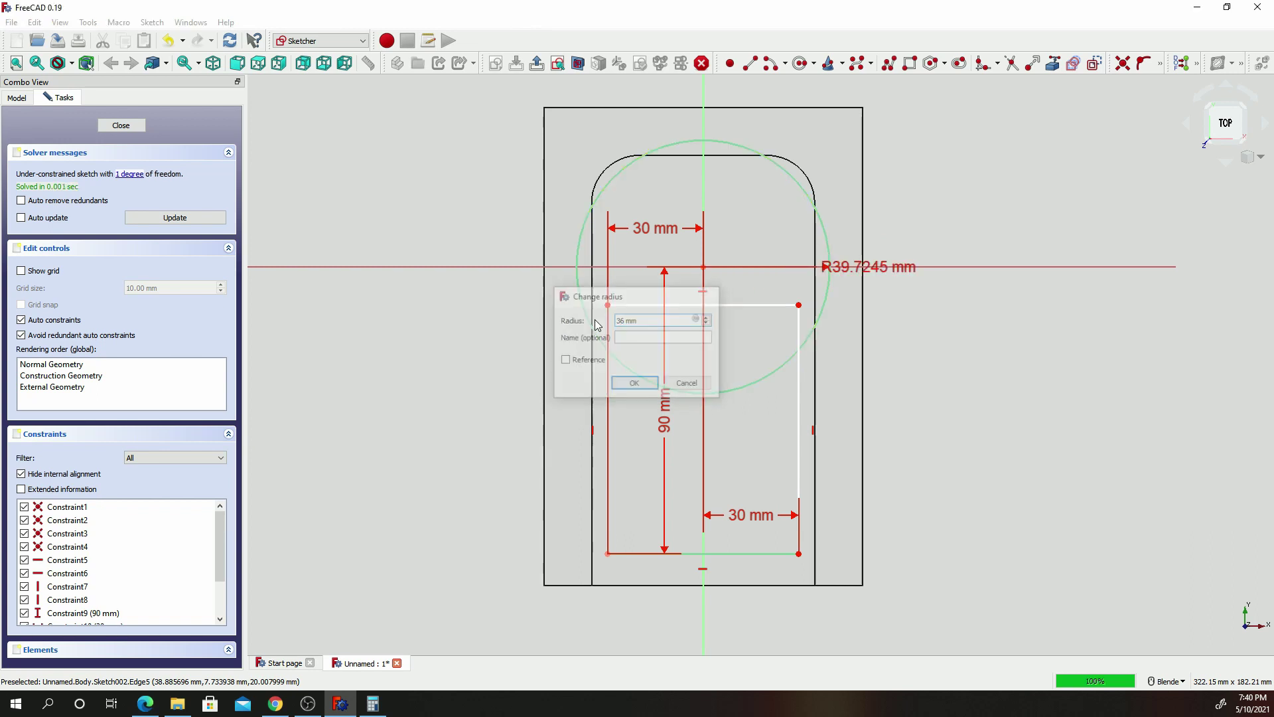
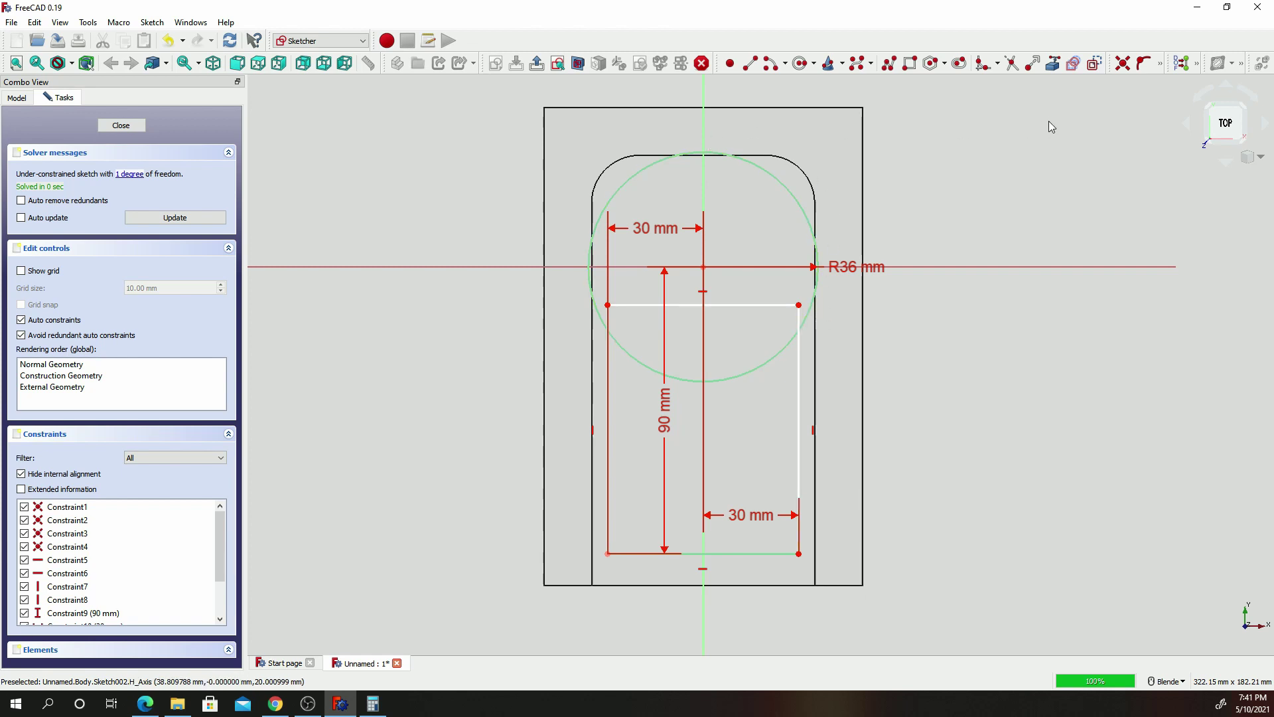
Trim away the part of the 36 mm radius circle outside the rectangle, keeping only the lower arc between its vertical sides.
left_click(799, 389)
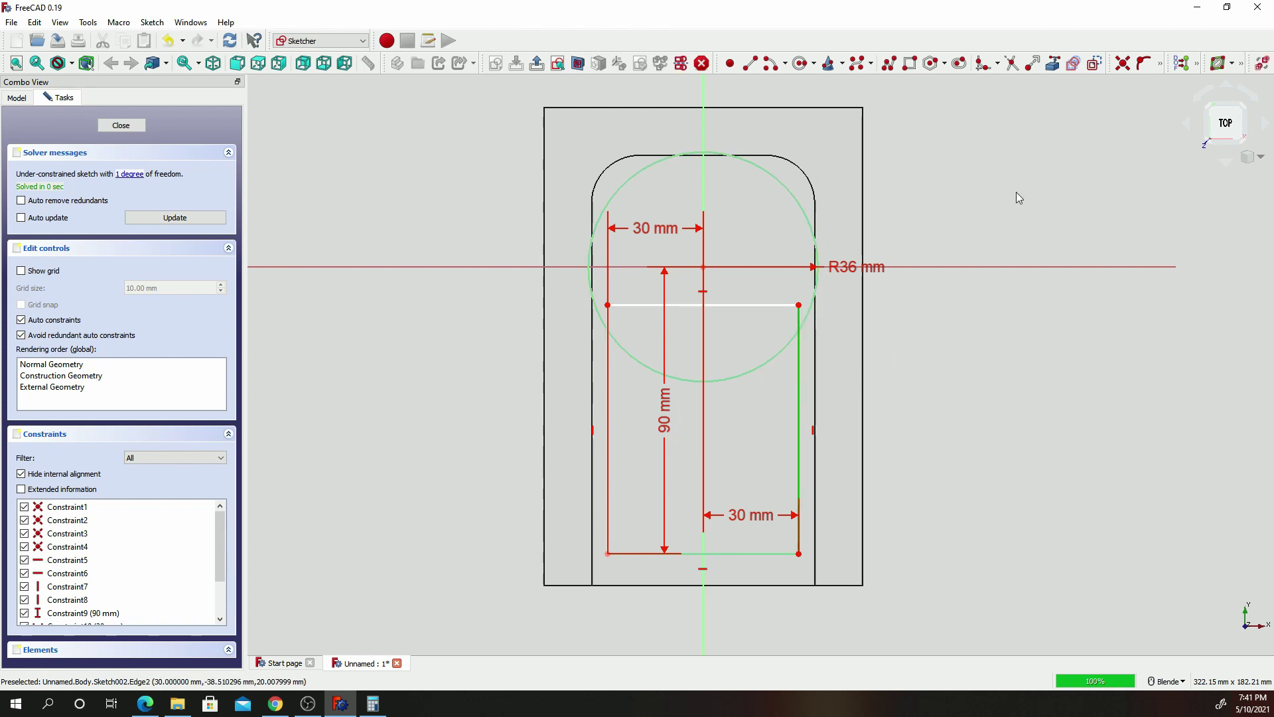
left_click(1009, 67)
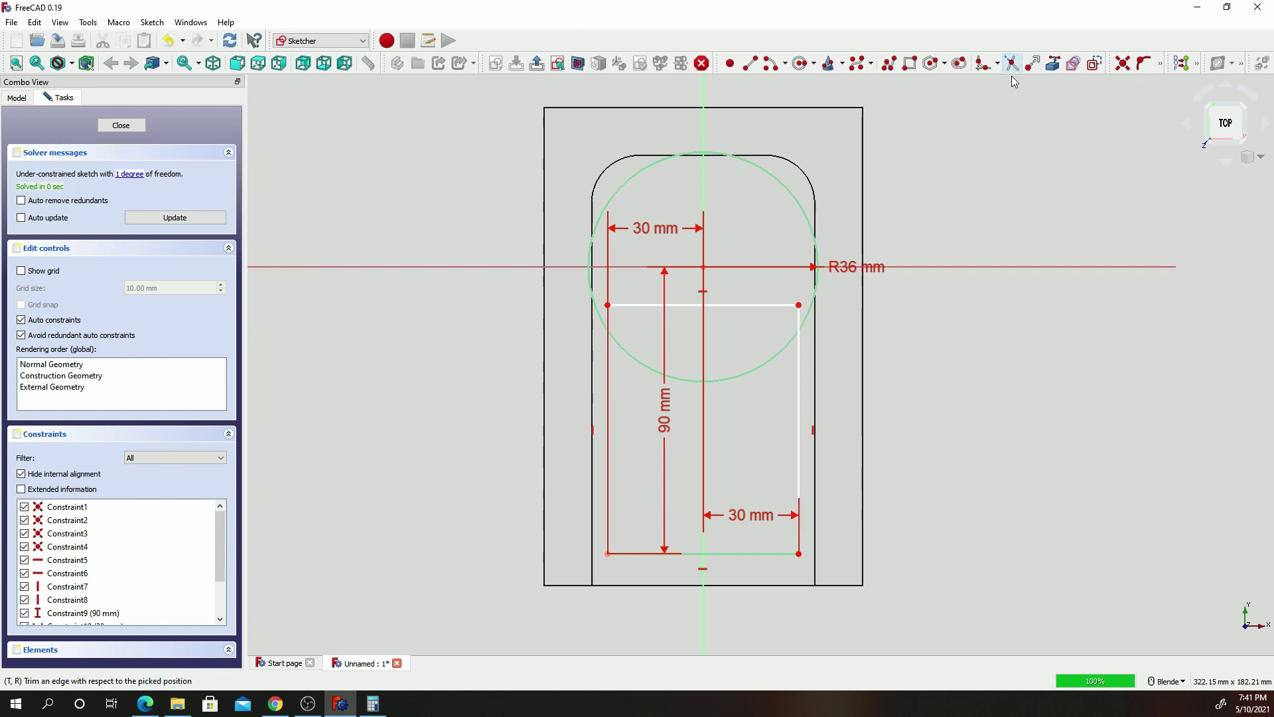
left_click(769, 181)
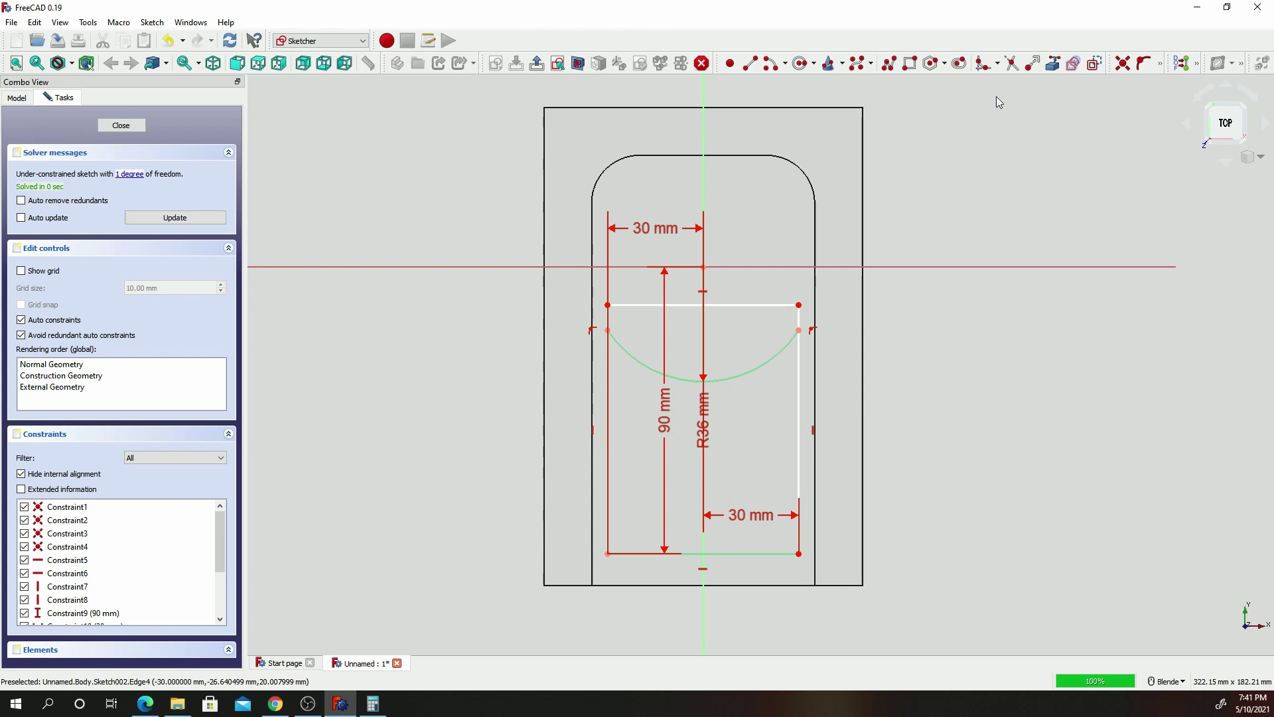
Fillet both corners where the rectangle's vertical sides meet the ends of the arc.
left_click(983, 64)
left_click(798, 361)
left_click(773, 357)
left_click(608, 366)
left_click(608, 371)
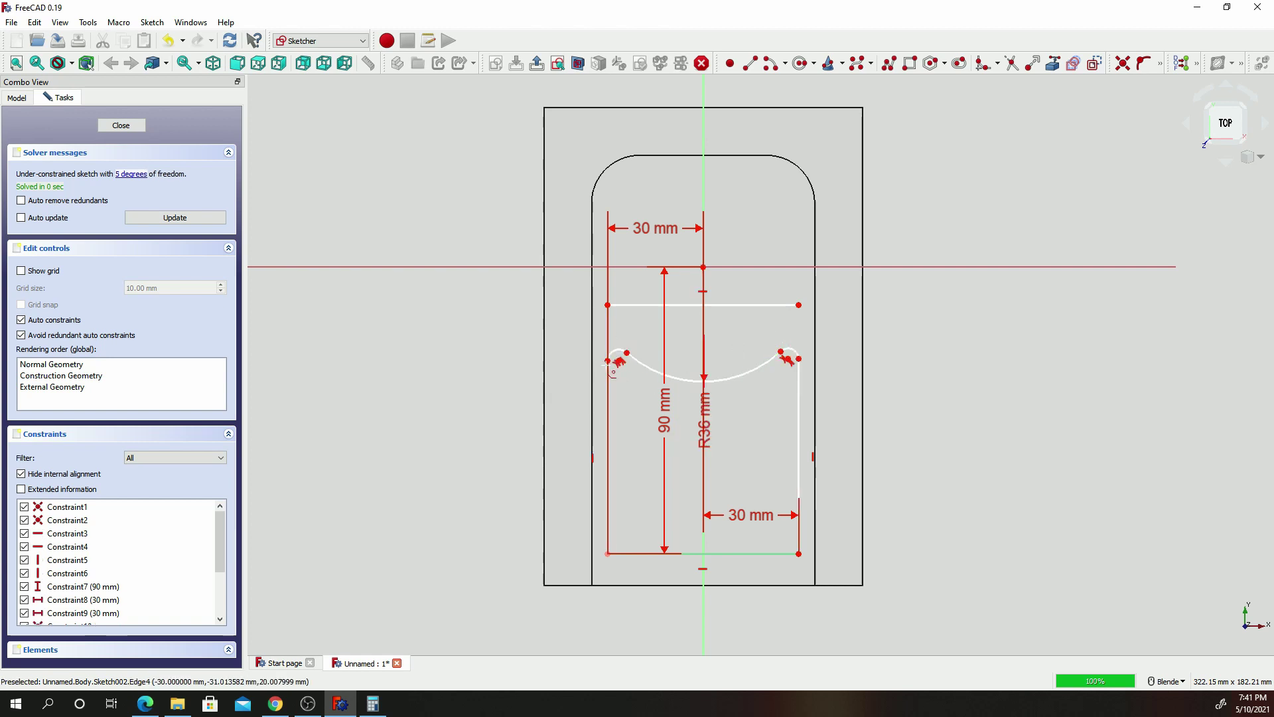
Fillet the rectangle's lower-right and lower-left corners.
left_click(798, 539)
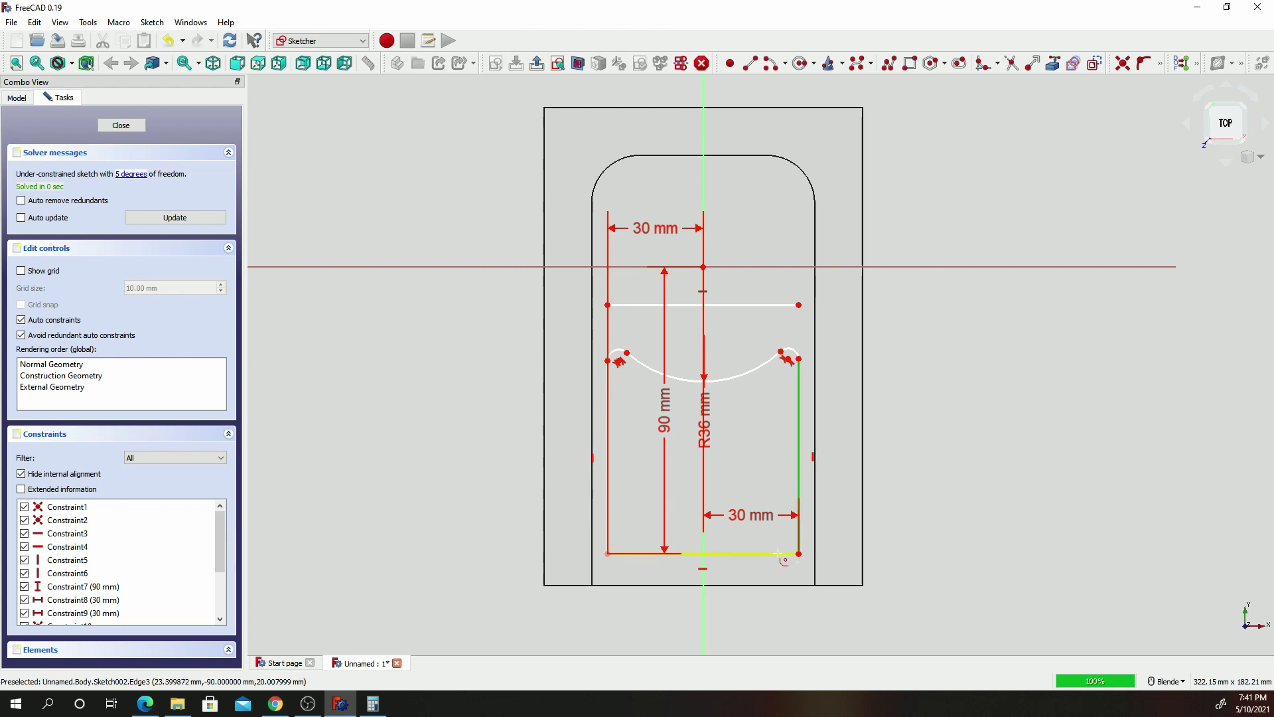
left_click(777, 553)
left_click(625, 553)
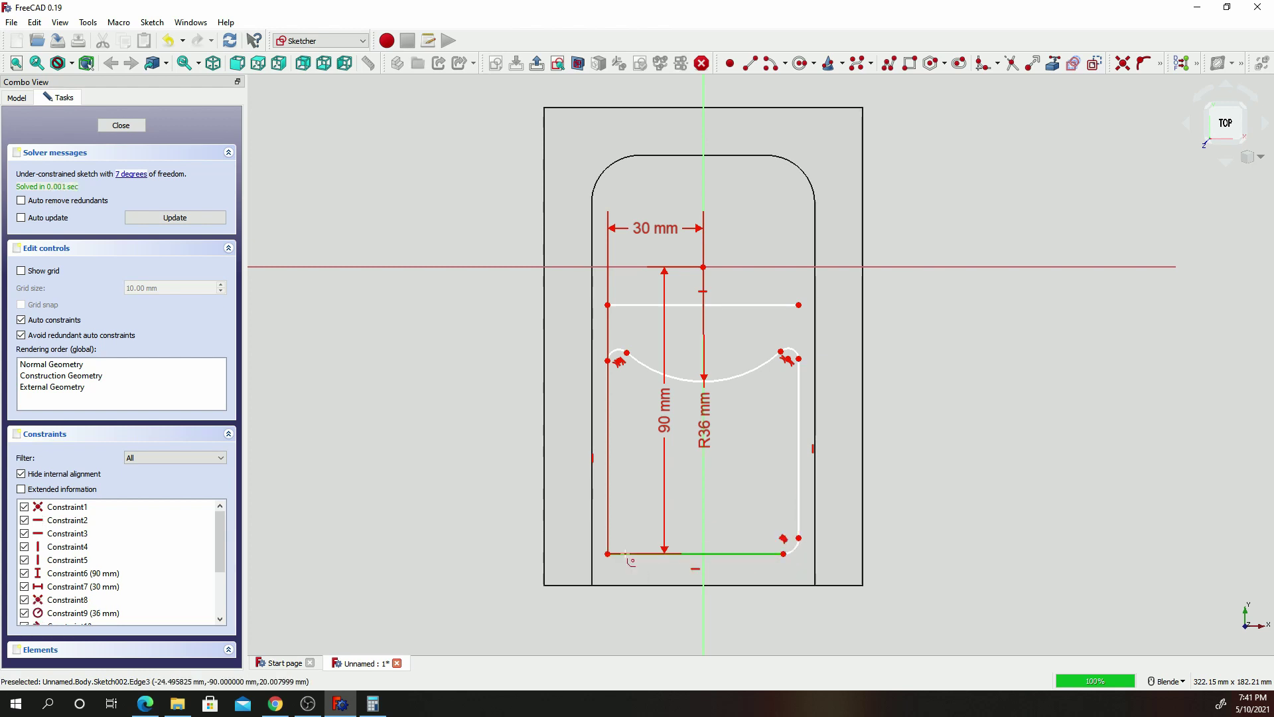
left_click(607, 541)
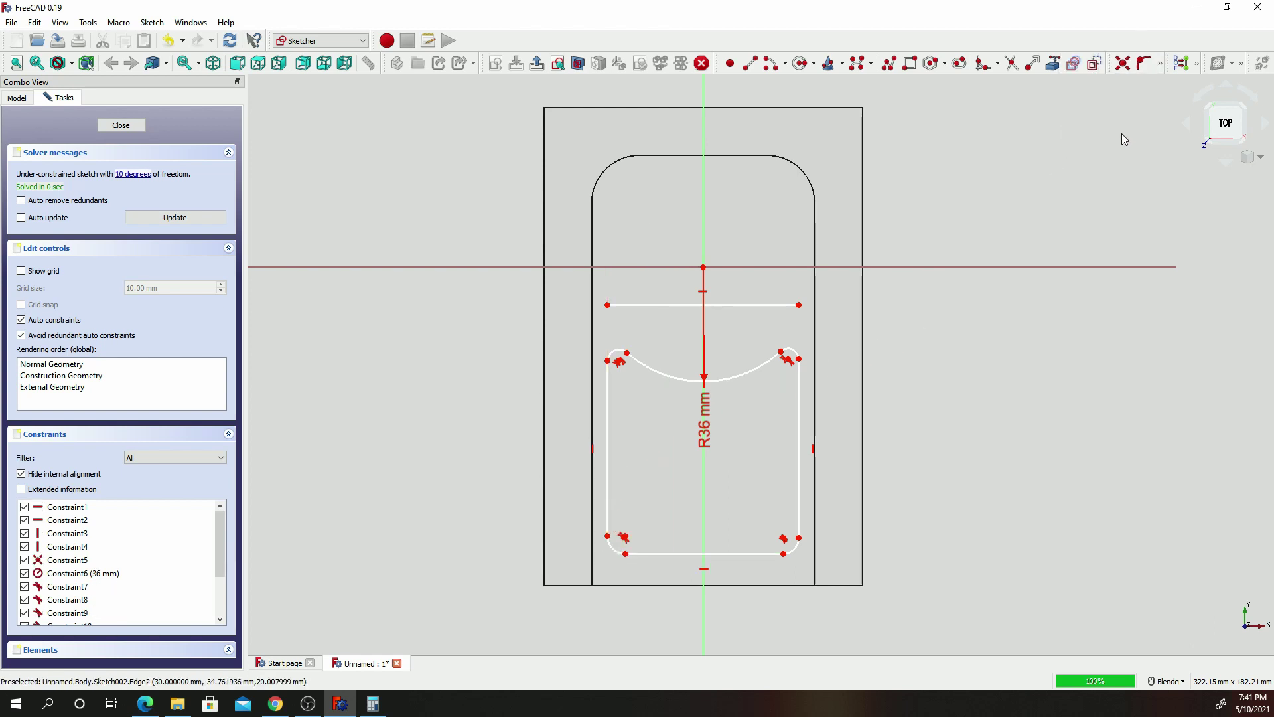
Constrain the radius of the two upper fillets at the ends of the arc to 5 mm each.
left_click(1160, 65)
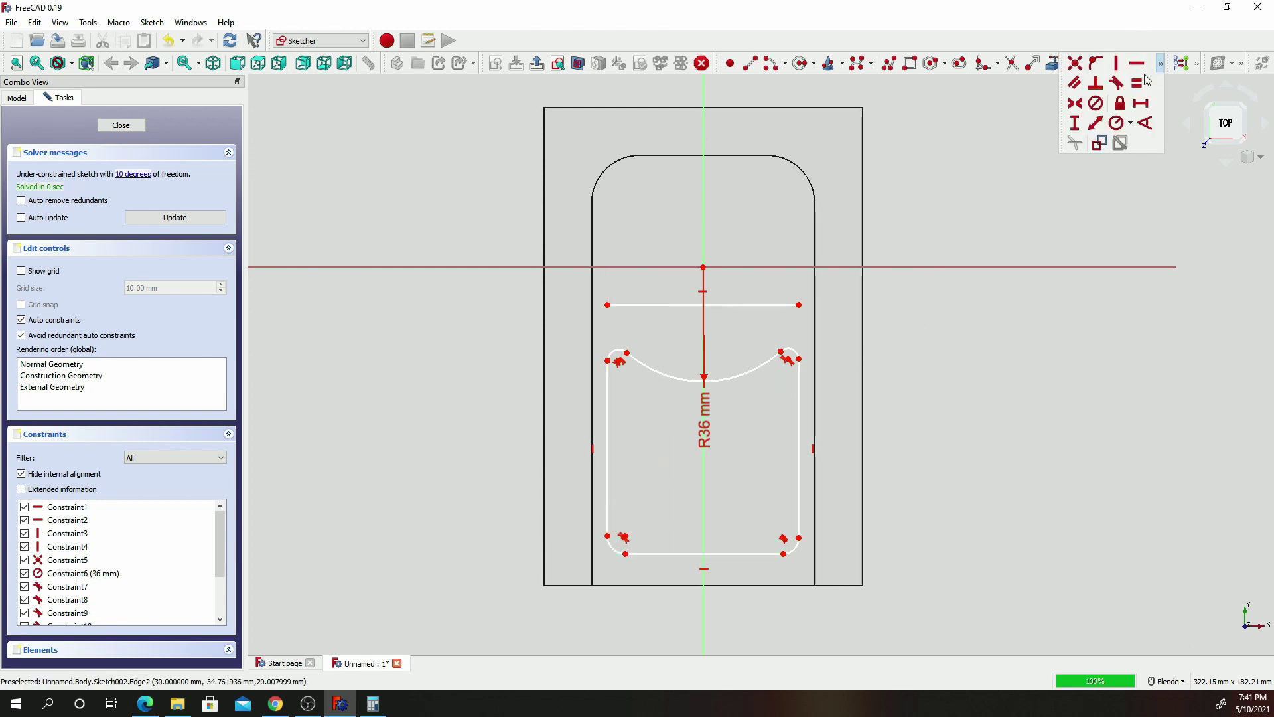
left_click(1119, 126)
left_click(796, 357)
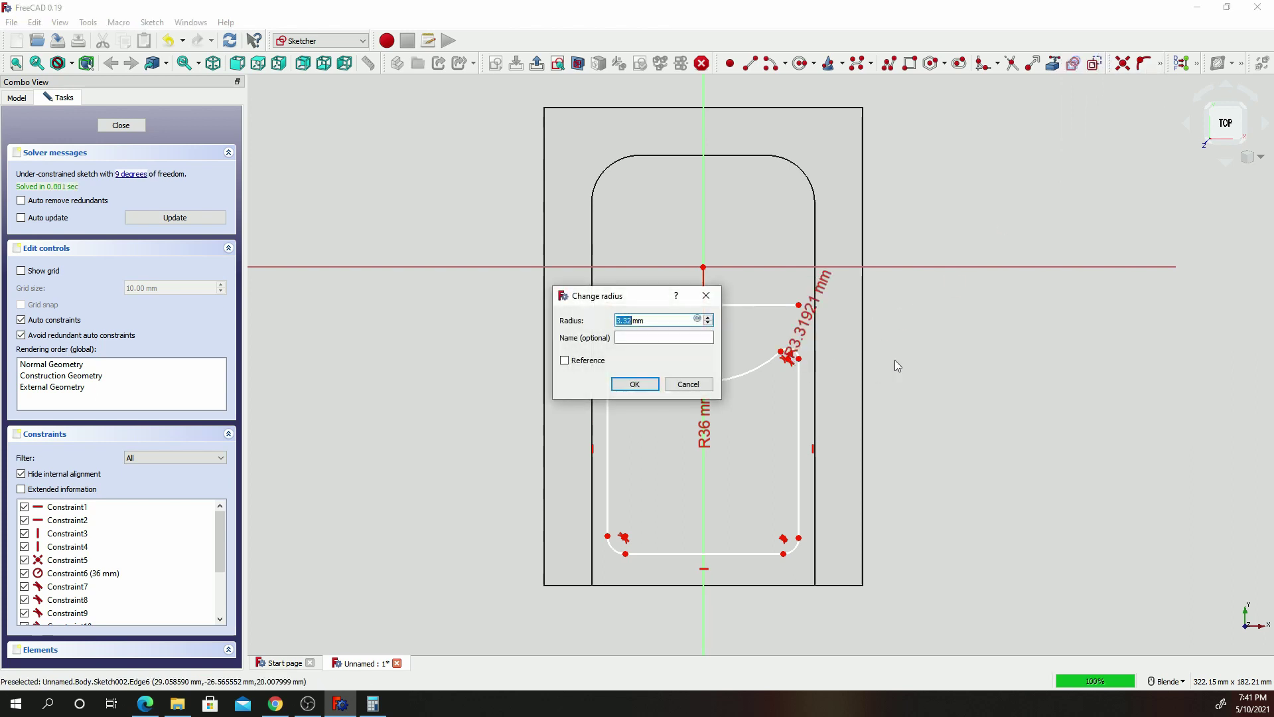
type("5")
key("Return")
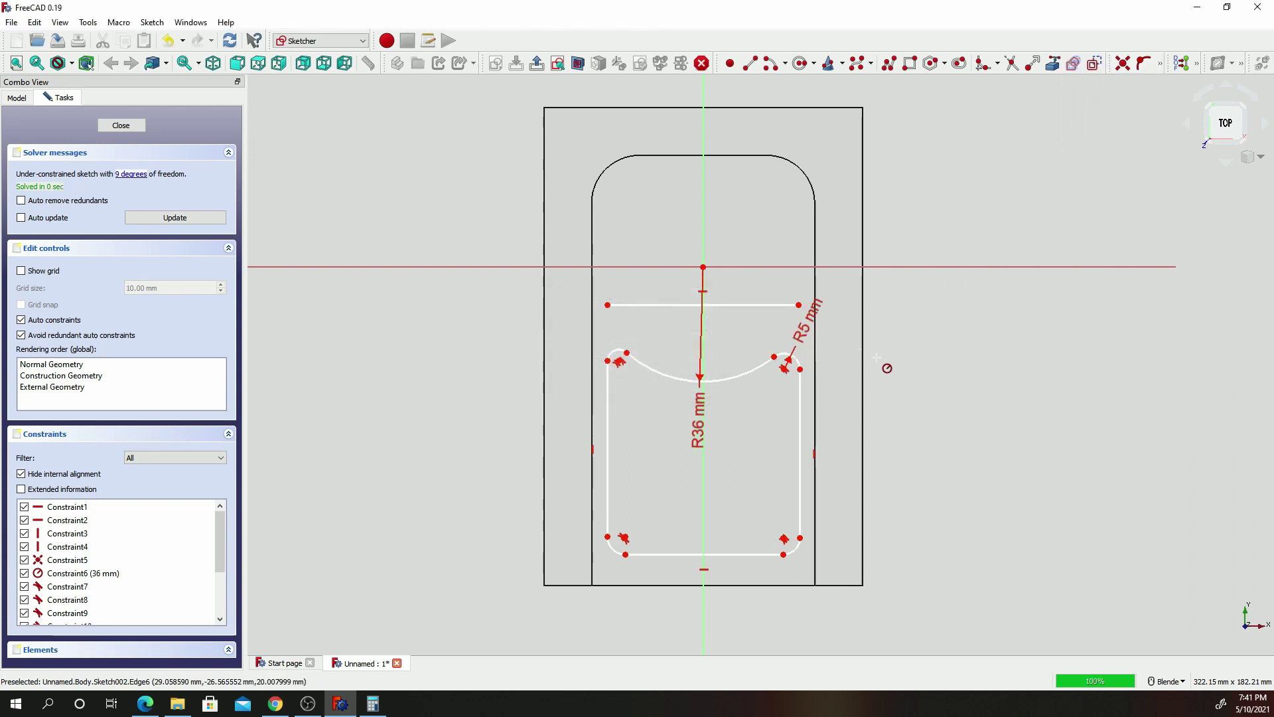
left_click(618, 361)
type("5")
key("Return")
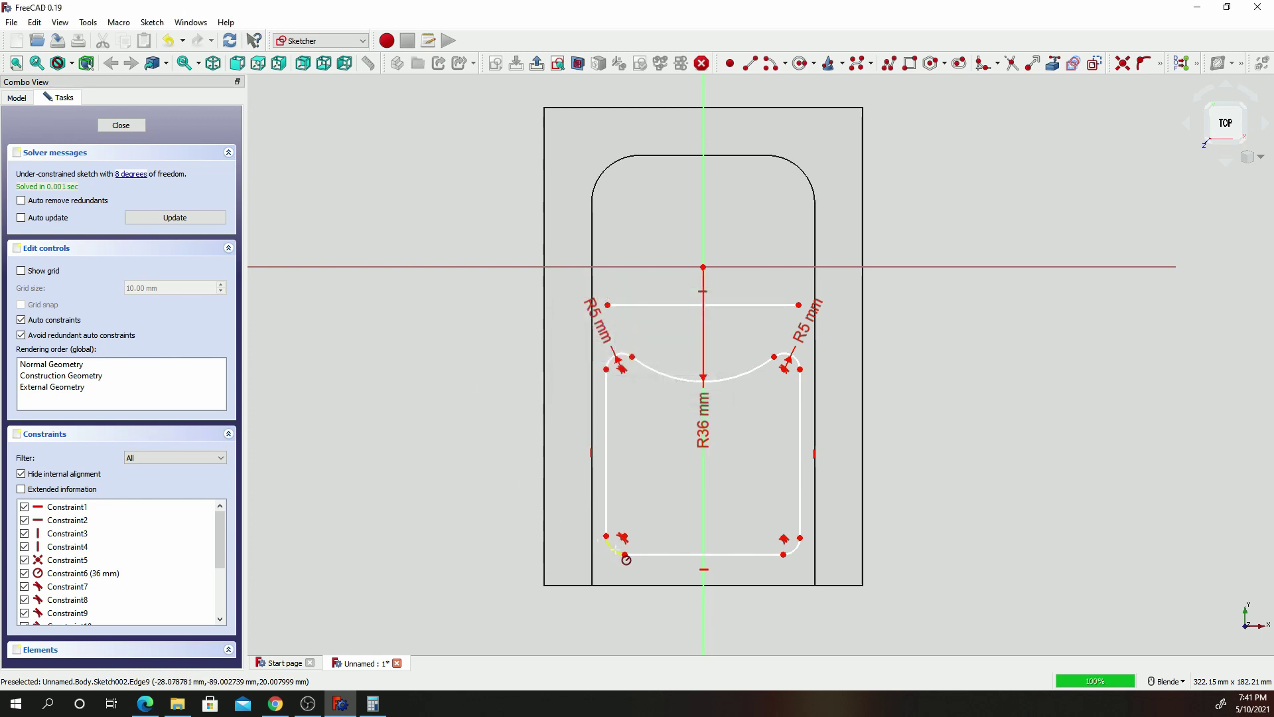
Constrain the radius of the lower-left and lower-right fillets to 5 mm each.
left_click(616, 551)
type("5")
key("Return")
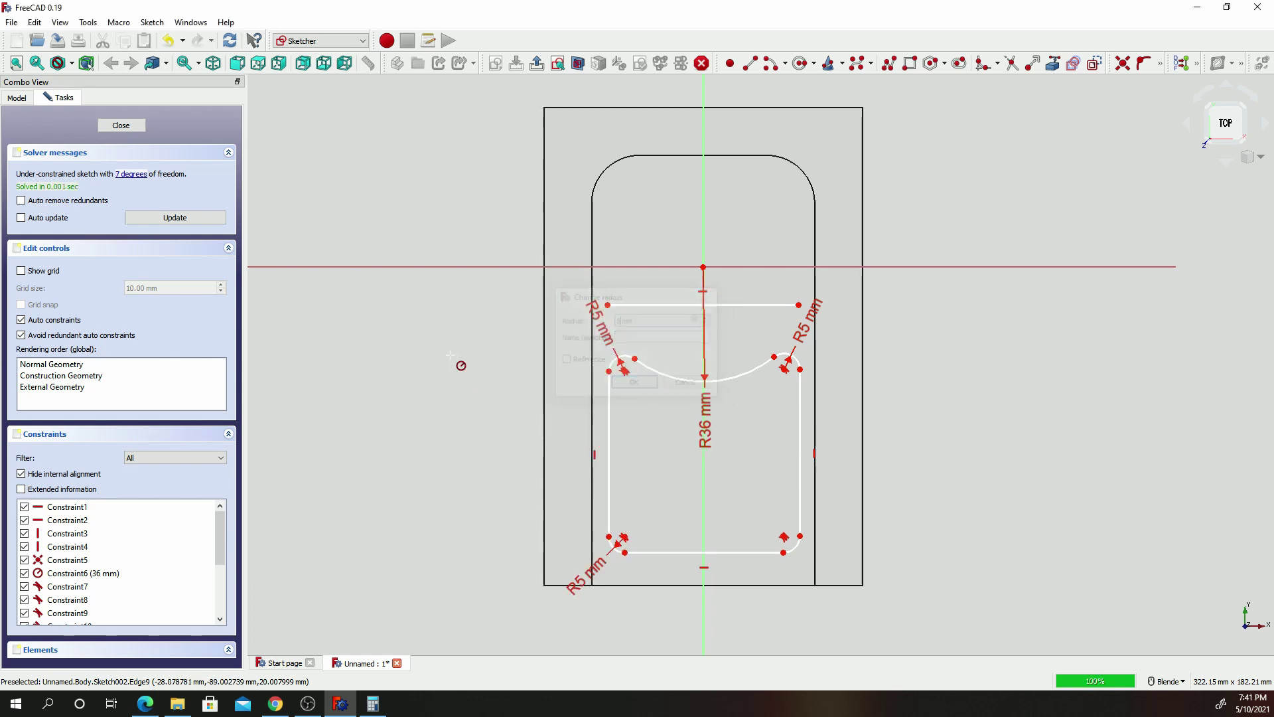
left_click(798, 550)
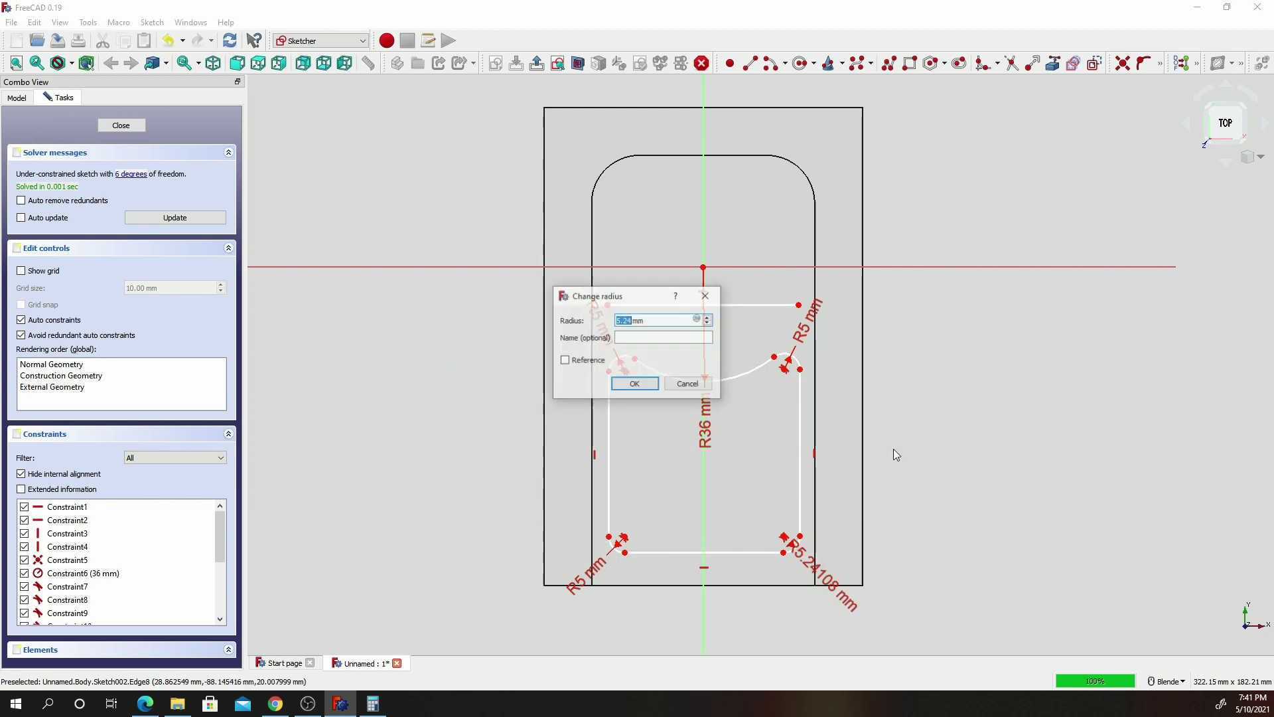
type("5")
key("Return")
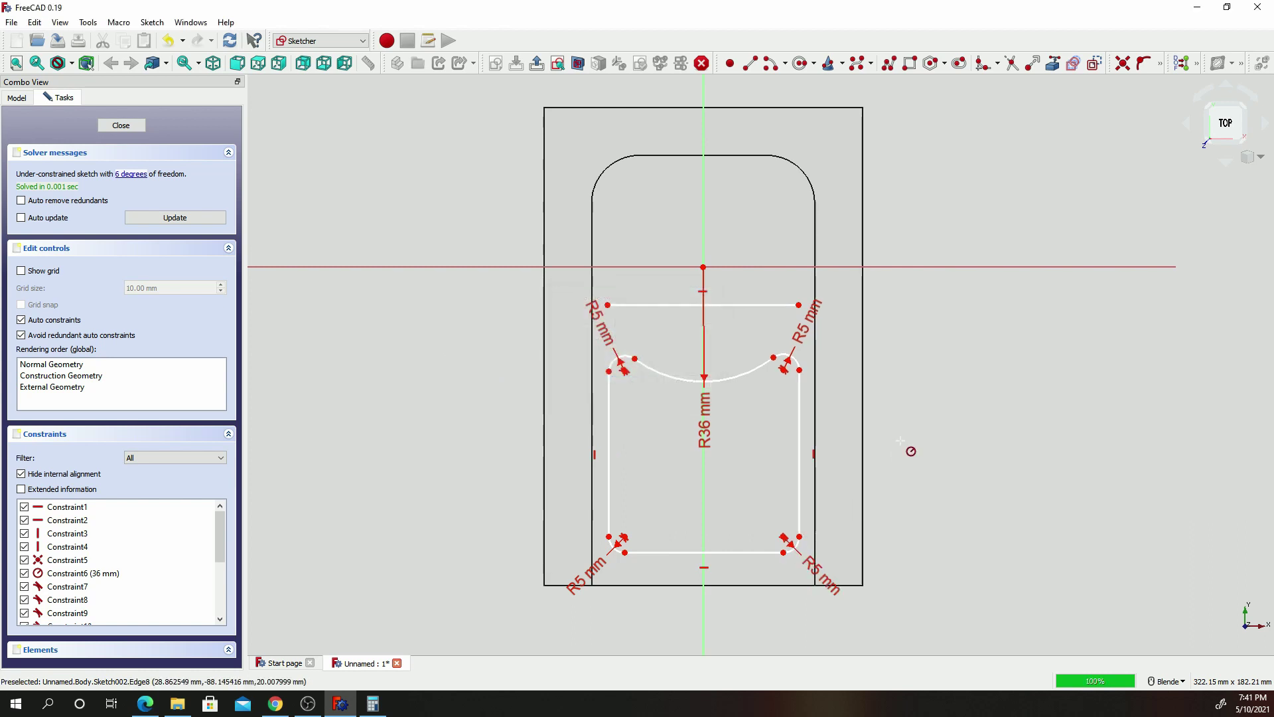
Constrain the vertical distance from the origin to the left endpoint of the profile's bottom edge to 90 mm.
left_click(1160, 64)
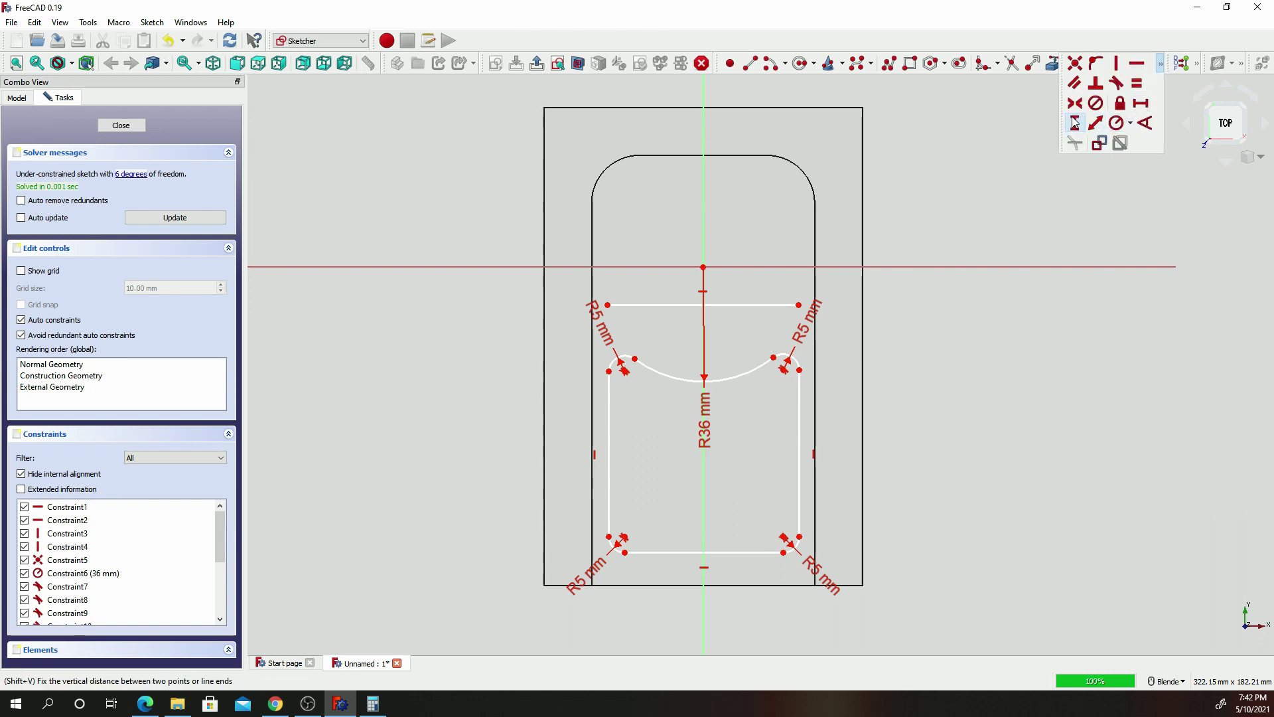
left_click(1074, 122)
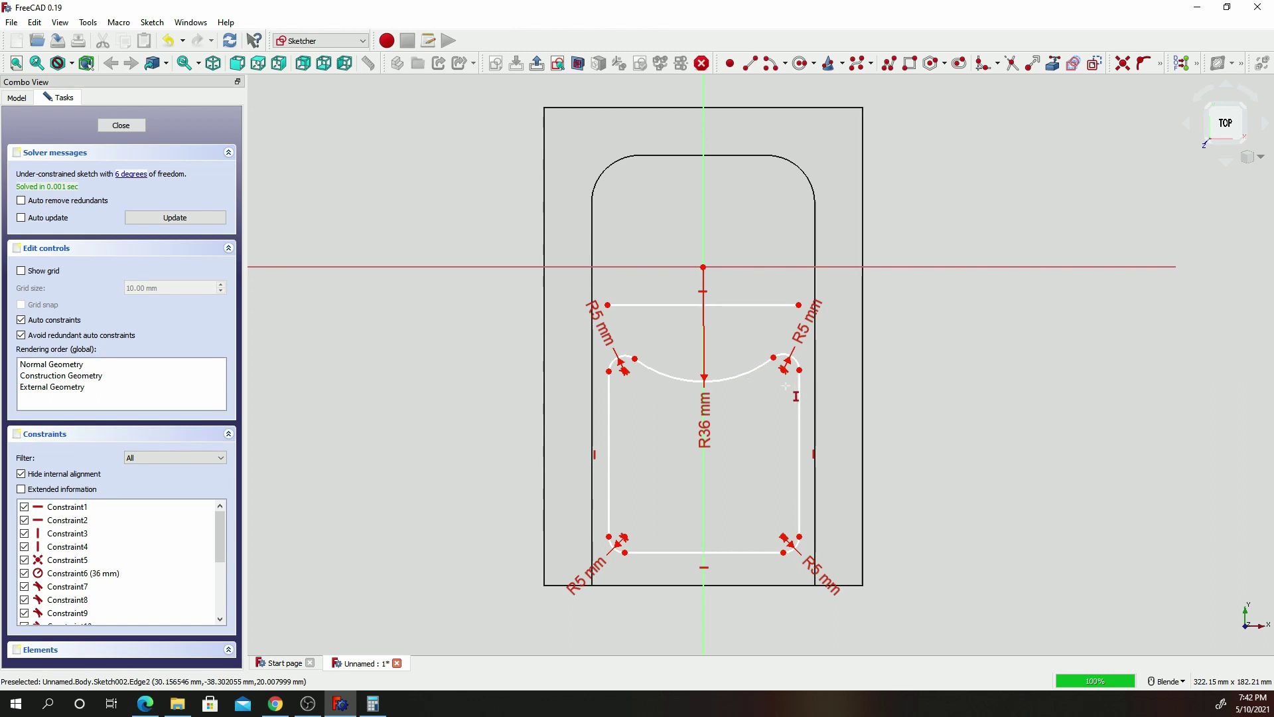
left_click(703, 266)
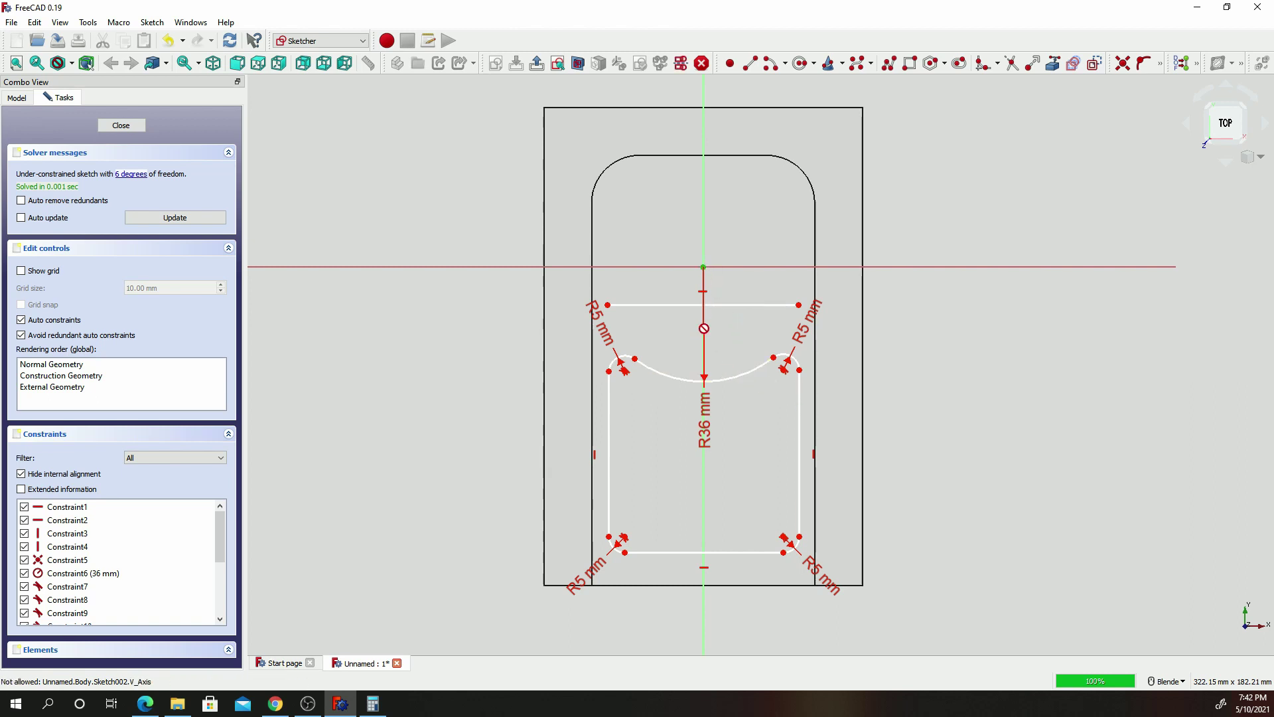
left_click(624, 552)
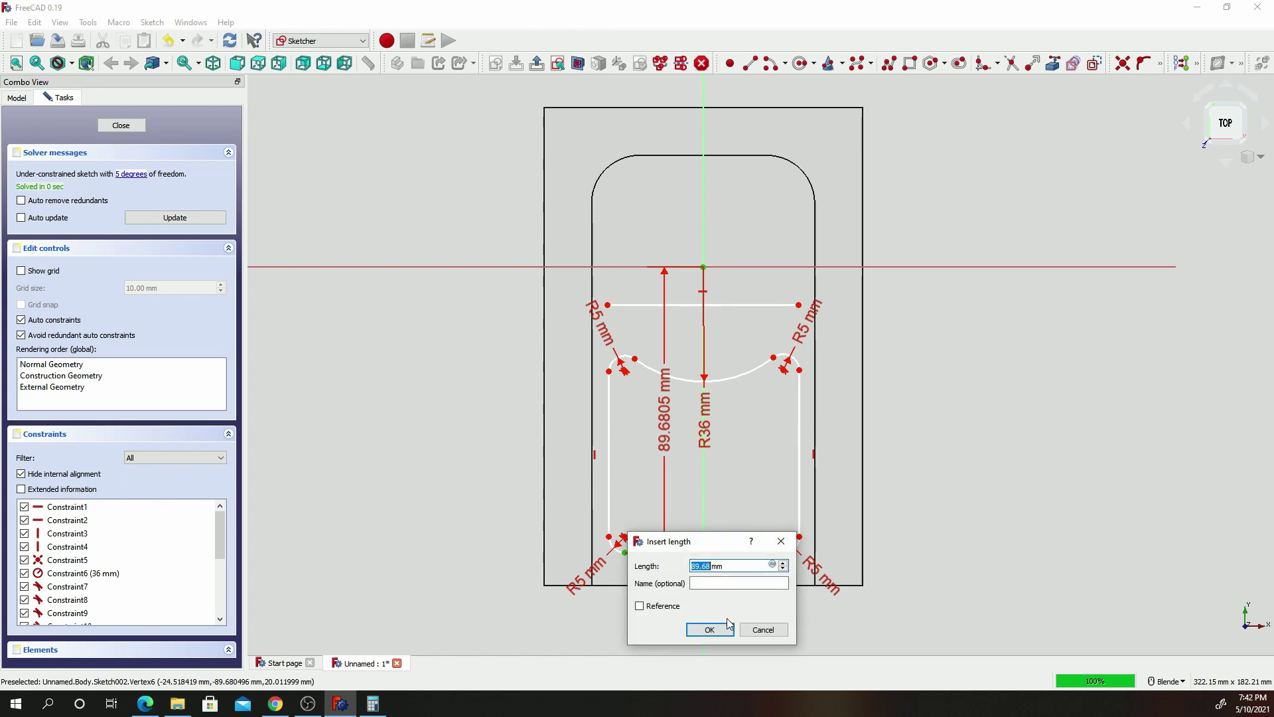
type("90")
key("Return")
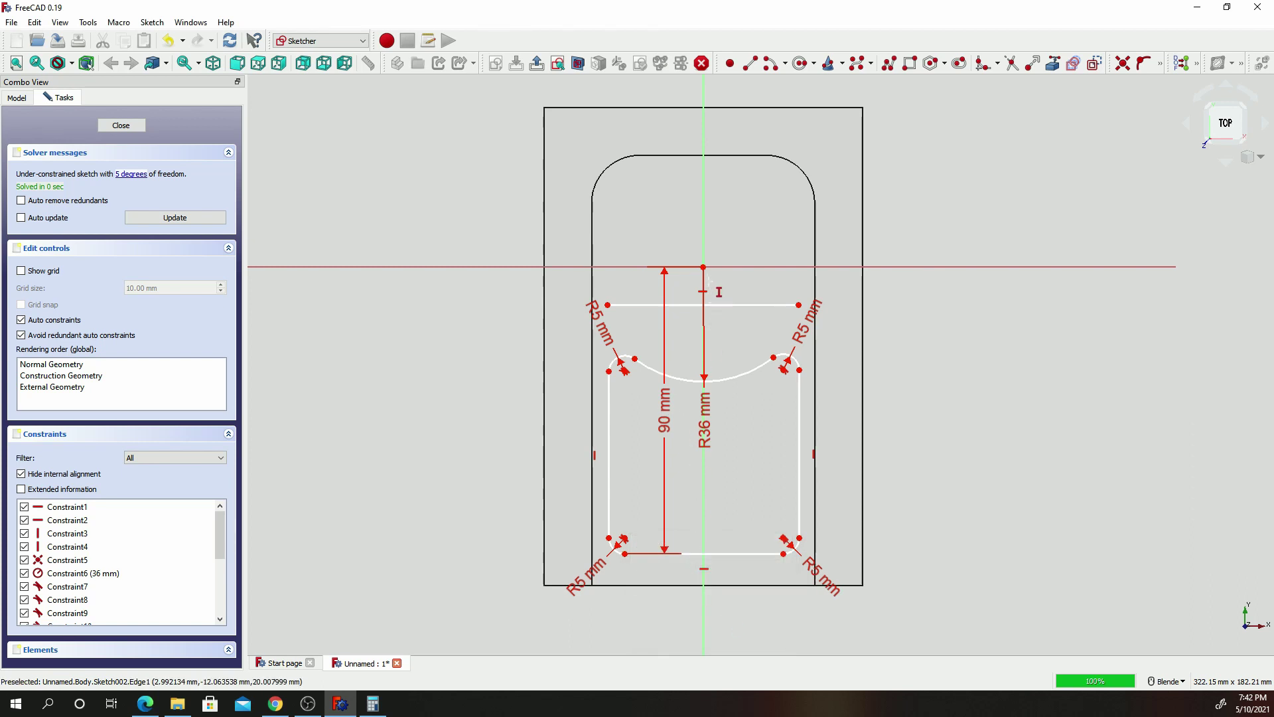
Constrain the horizontal distance from the origin to the lower endpoint of the profile's left side to 30 mm.
left_click(1160, 63)
left_click(1141, 107)
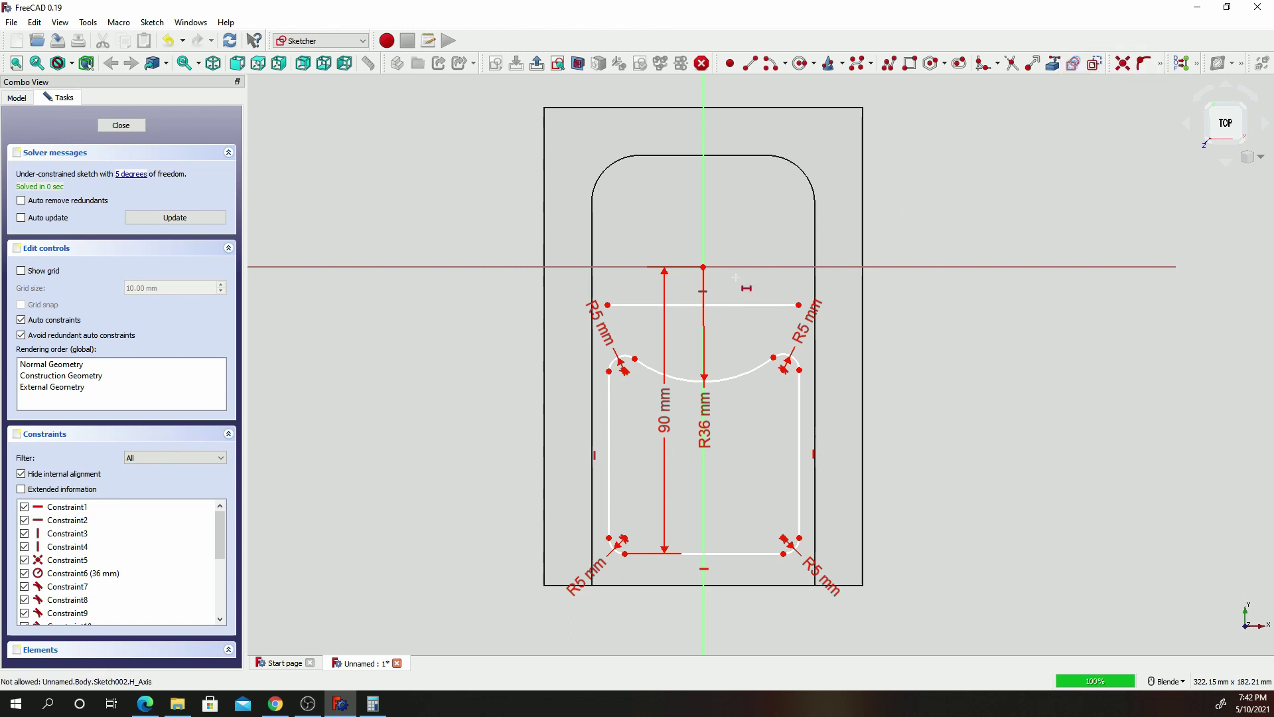
left_click(703, 266)
left_click(609, 538)
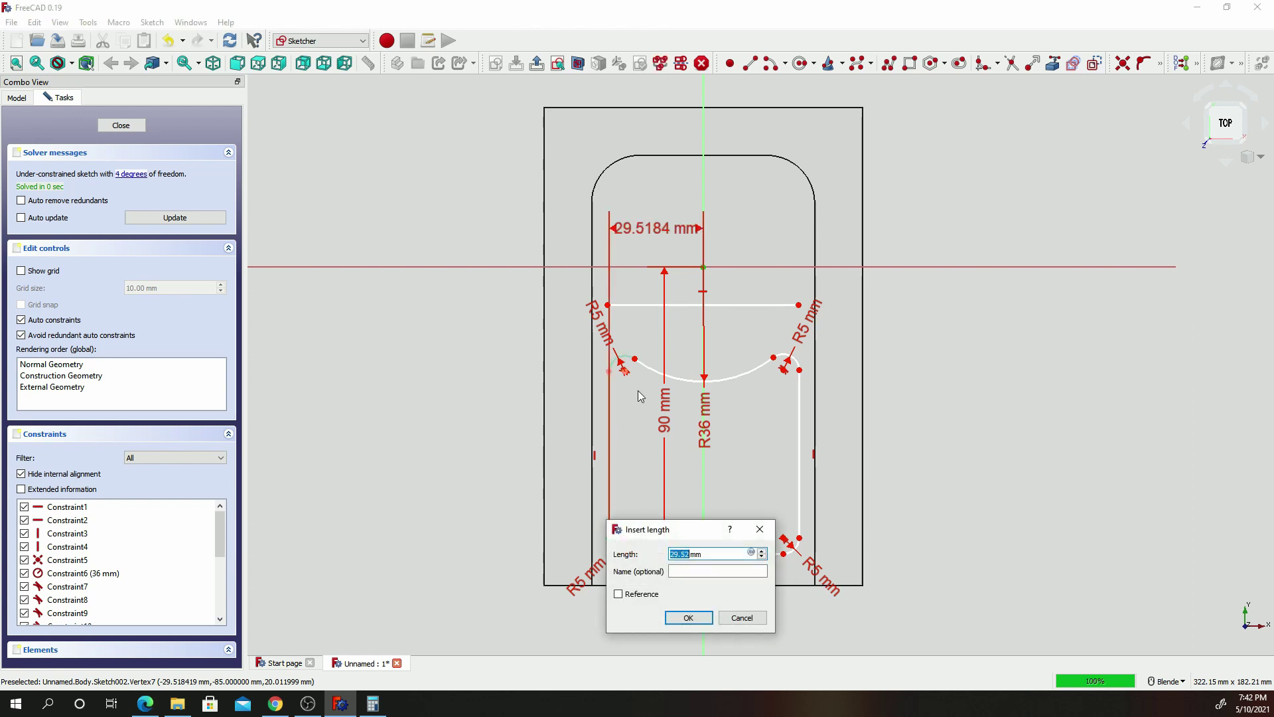
type("30")
key("Return")
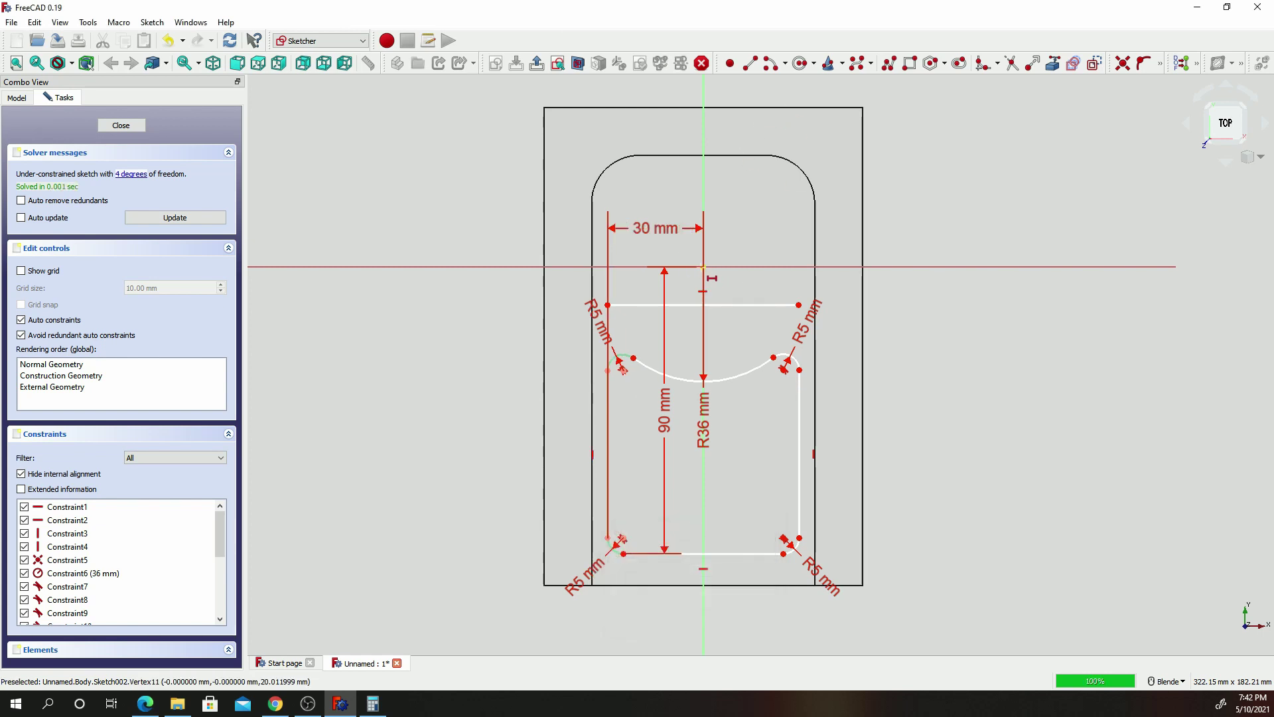
Constrain the horizontal distance from the origin to the lower endpoint of the profile's right side to 30 mm.
left_click(703, 267)
left_click(799, 538)
key("l")
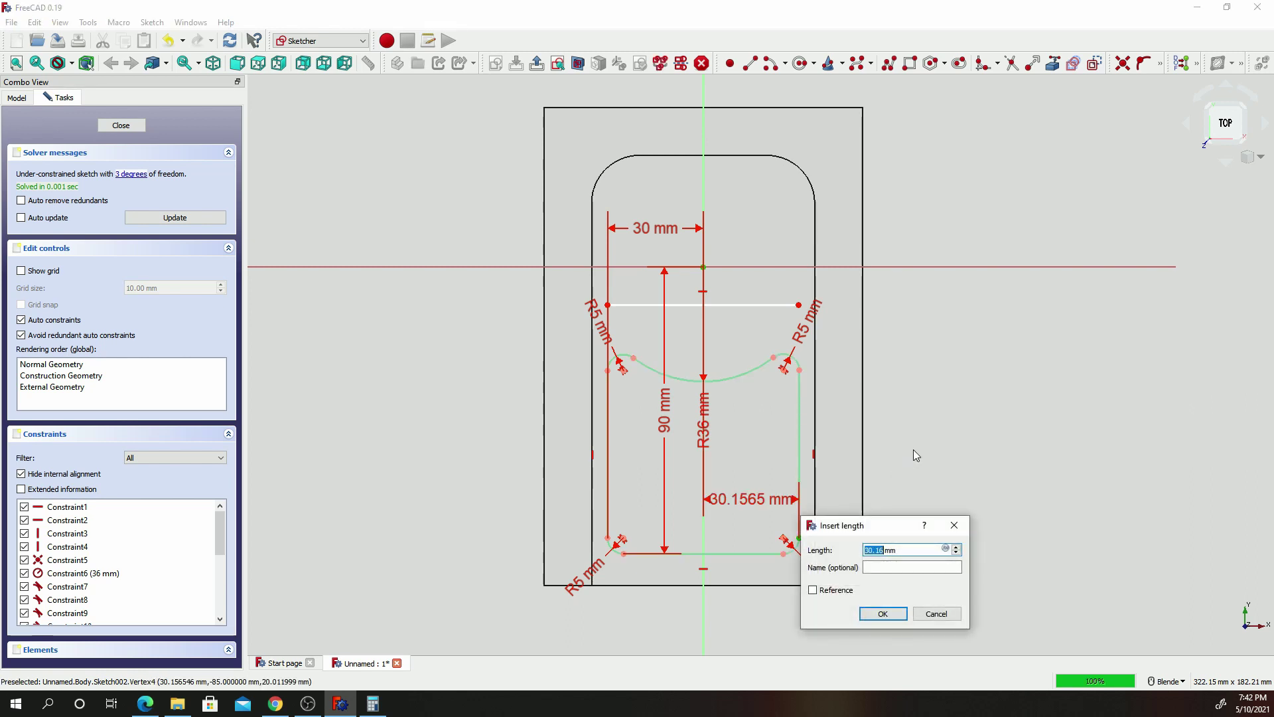
type("3")
key("Return")
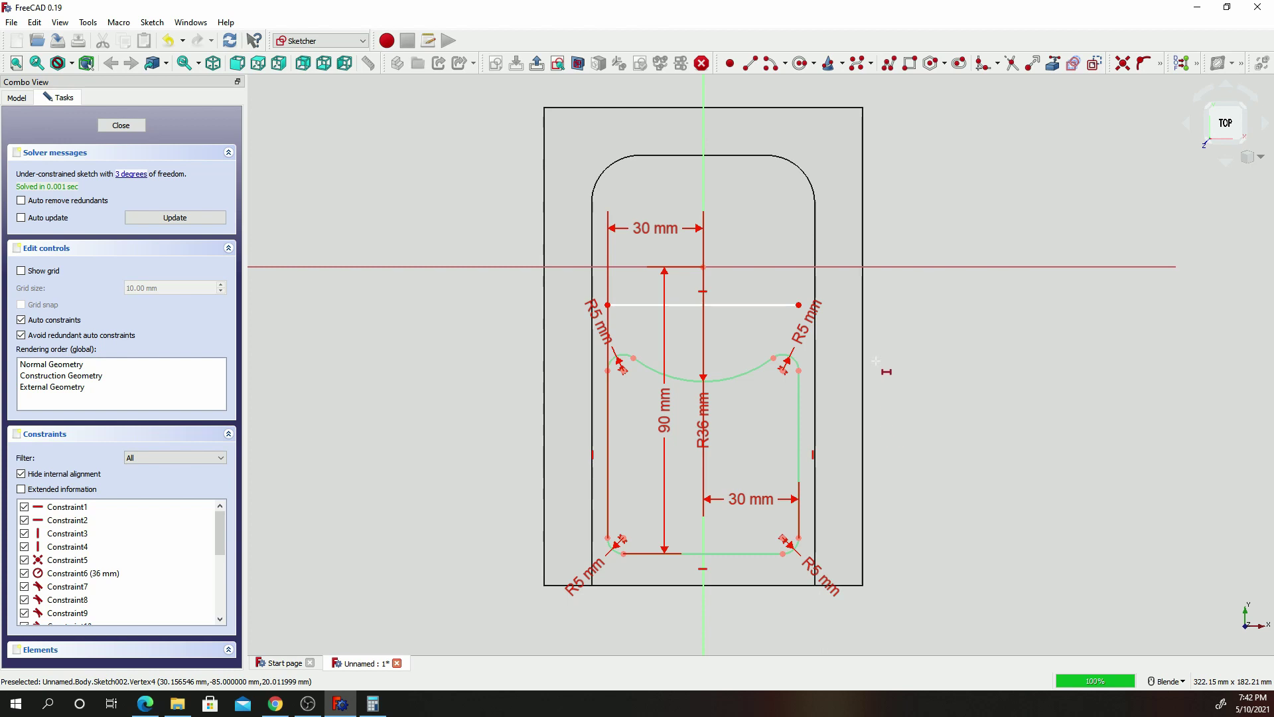
Delete the leftover horizontal line between the origin and the arc.
scroll(876, 356, "up", 1)
left_click(842, 226)
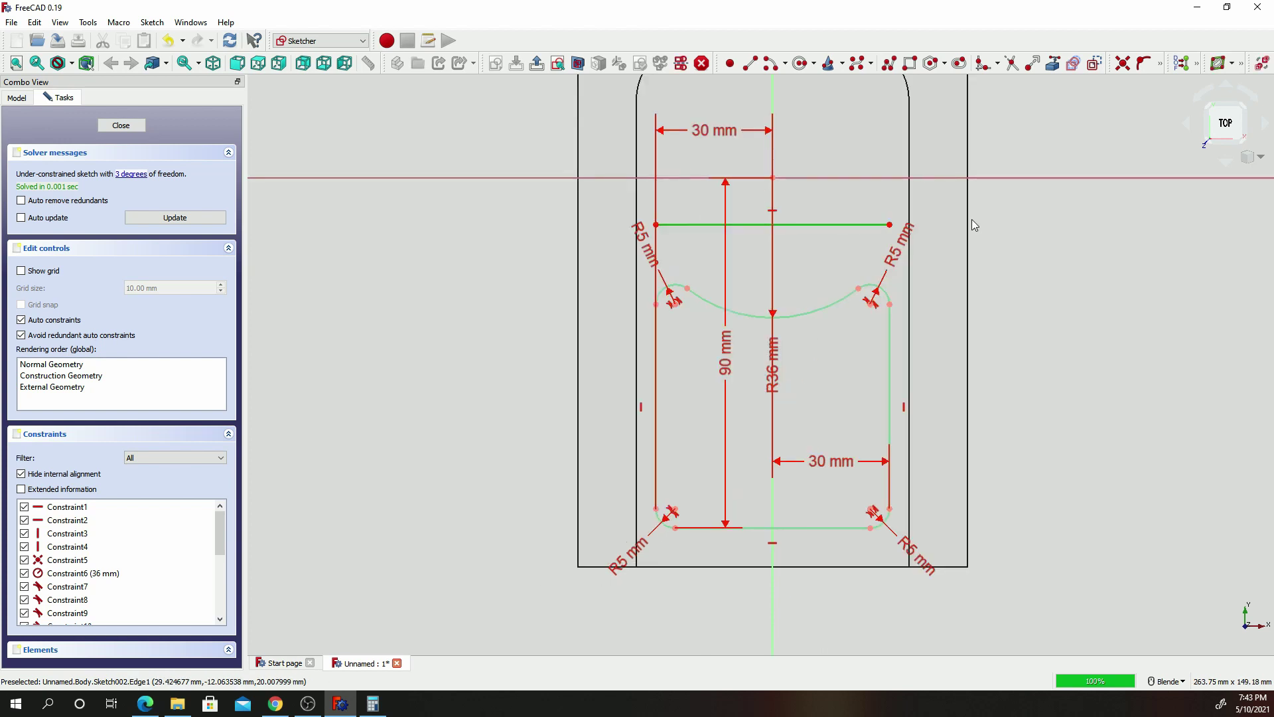
key("Delete")
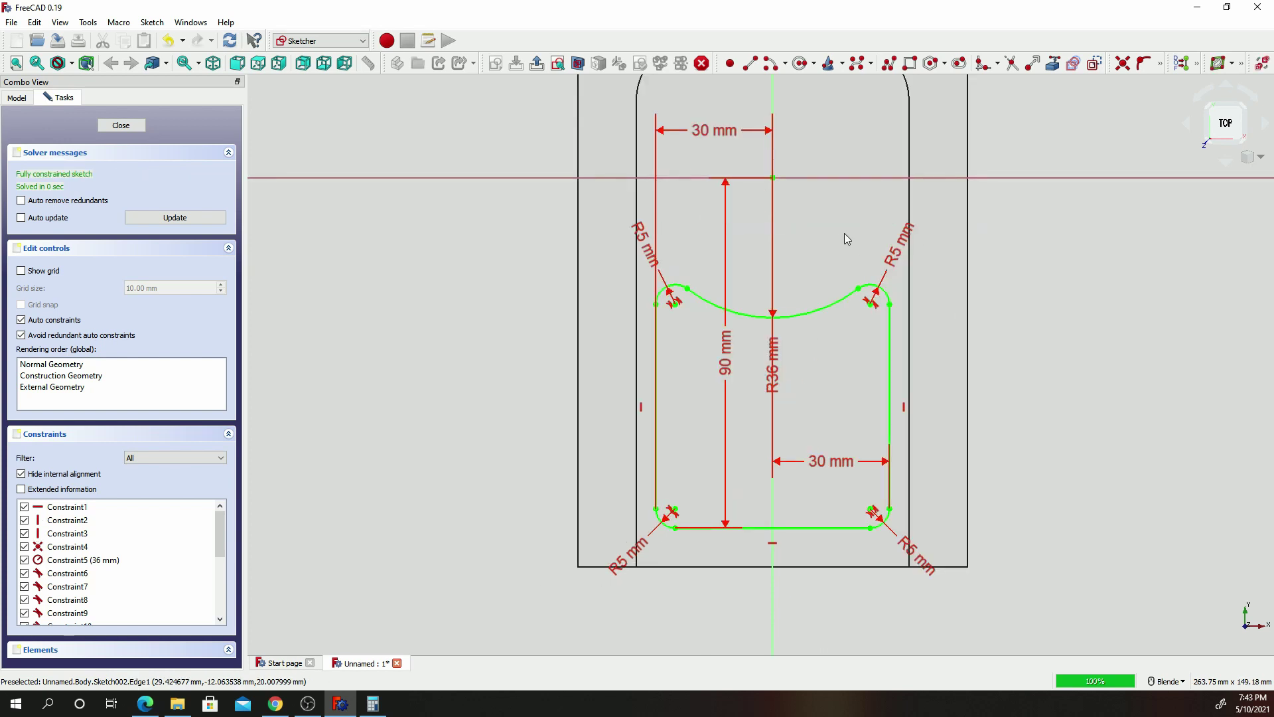
scroll(835, 323, "up", 2)
scroll(835, 322, "down", 3)
scroll(845, 368, "down", 1)
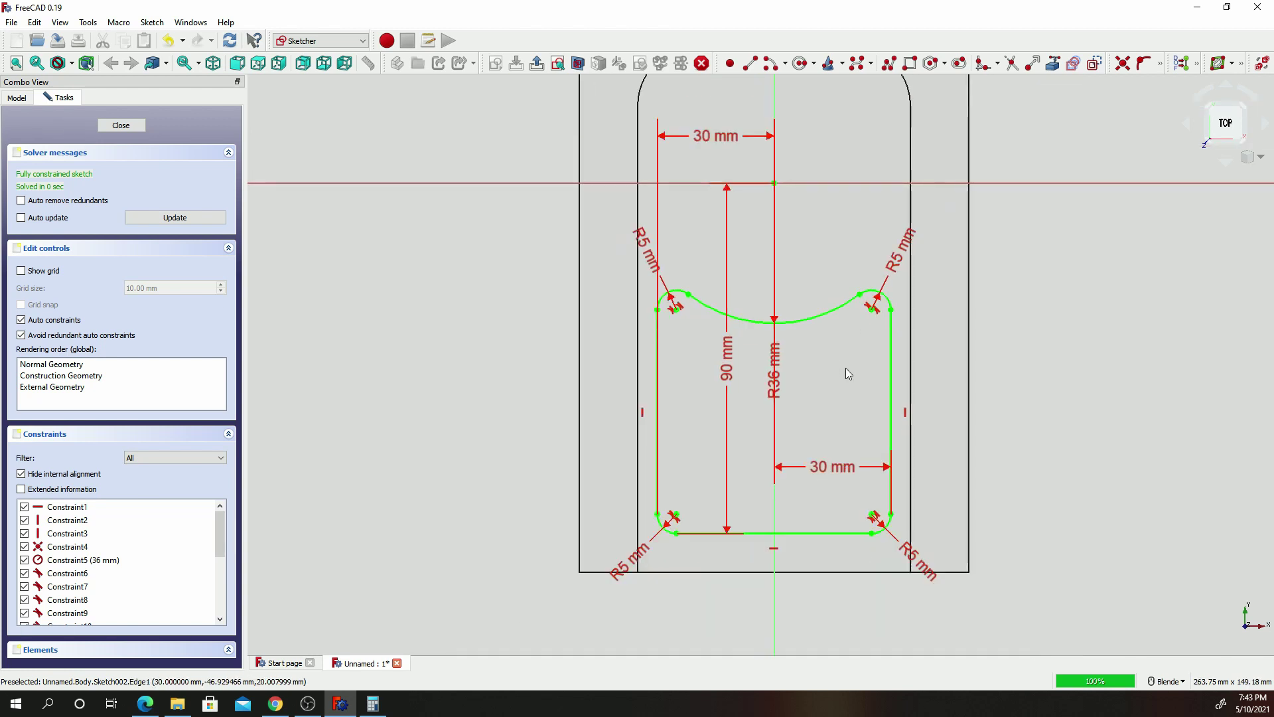
scroll(830, 419, "up", 1)
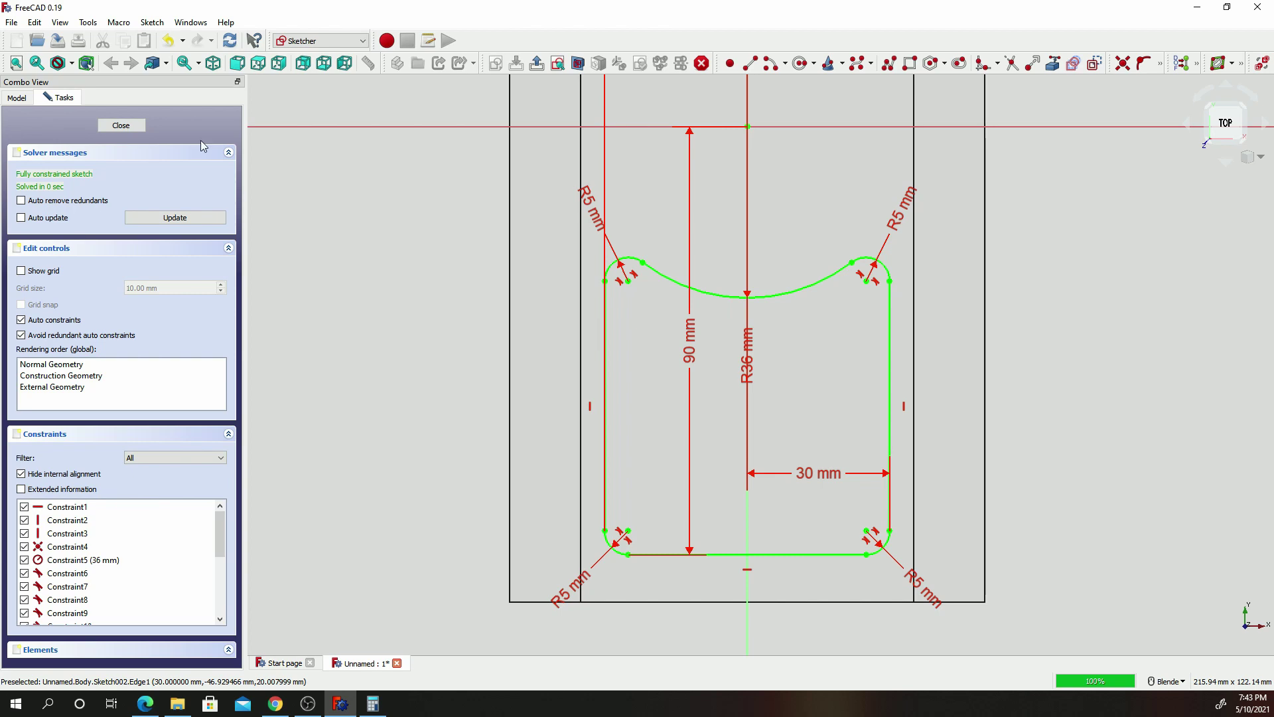
Close the sketch and cut its profile into the raised block as a 10 mm deep pocket.
left_click(117, 126)
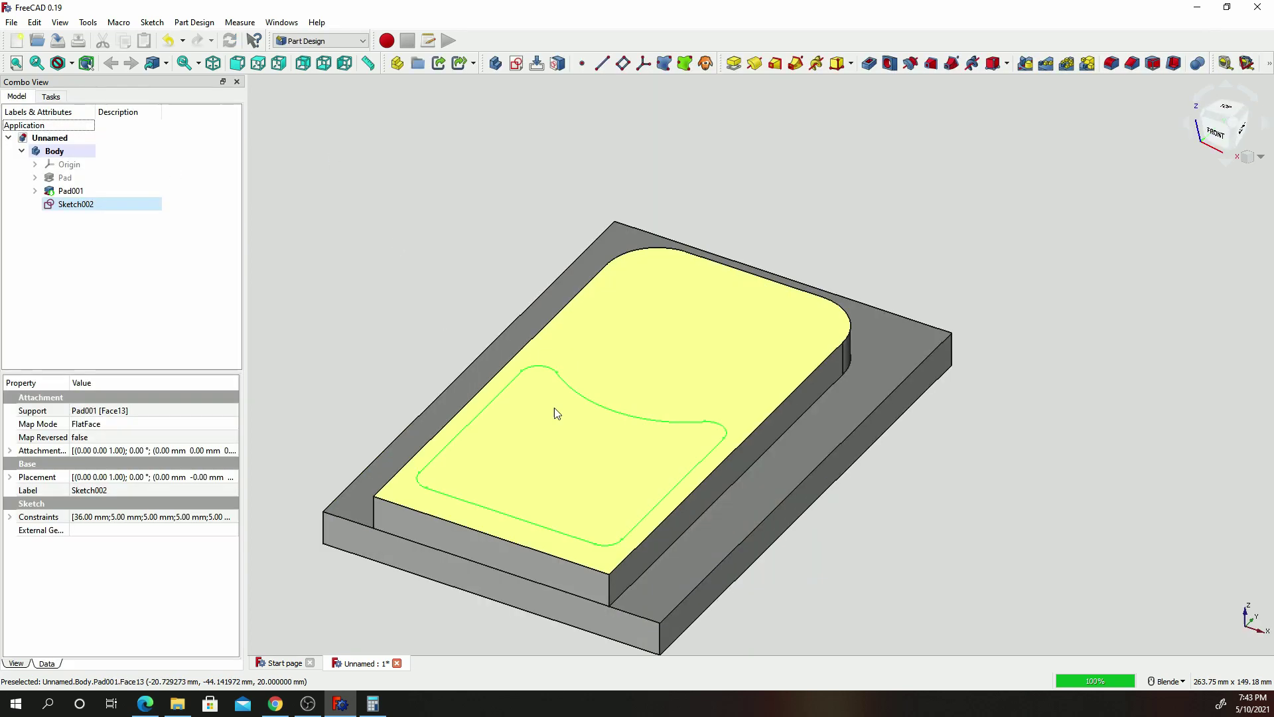
left_click(869, 64)
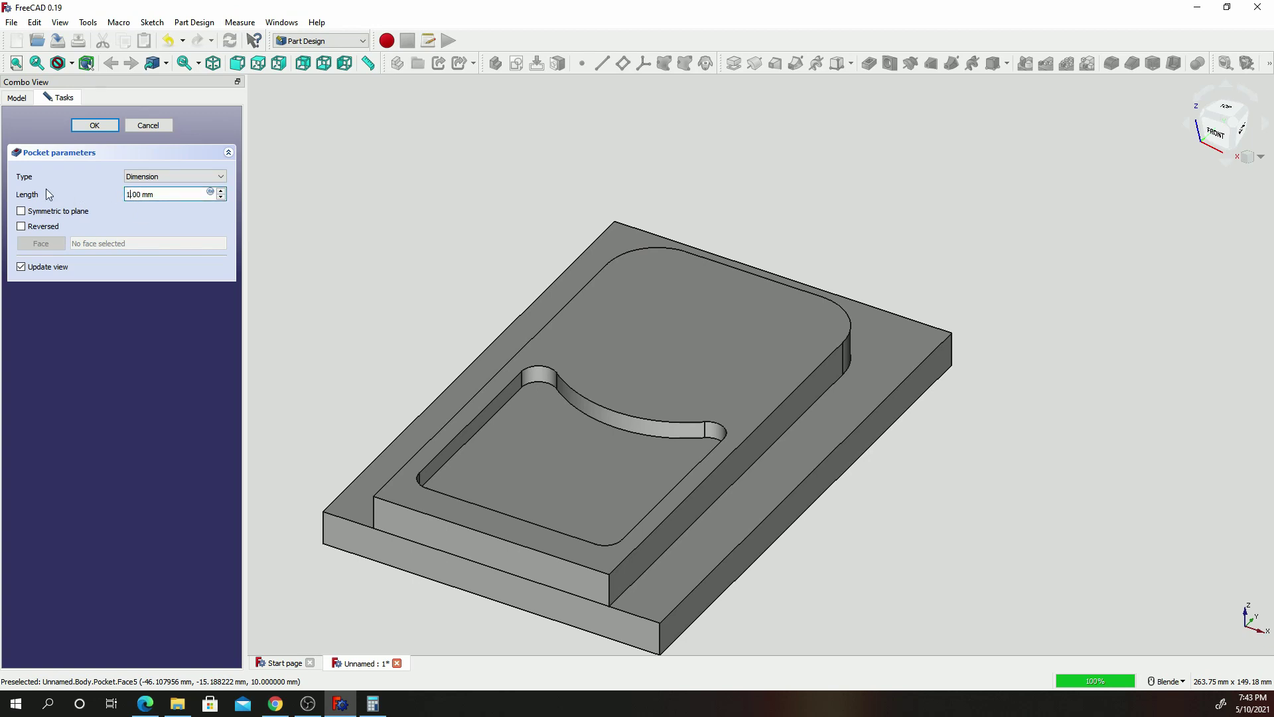
key("Return")
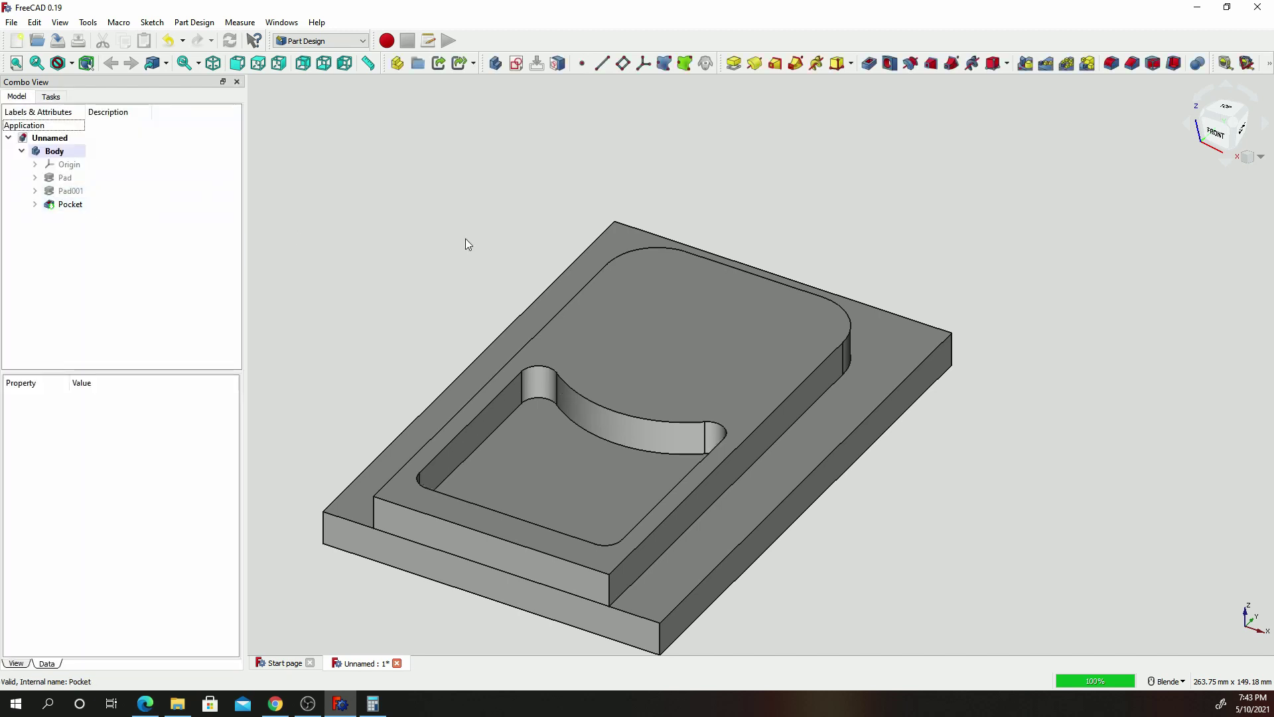
Start a sketch on the raised block's top face and draw an origin-centred circle of about 17.4 mm radius.
left_click(634, 298)
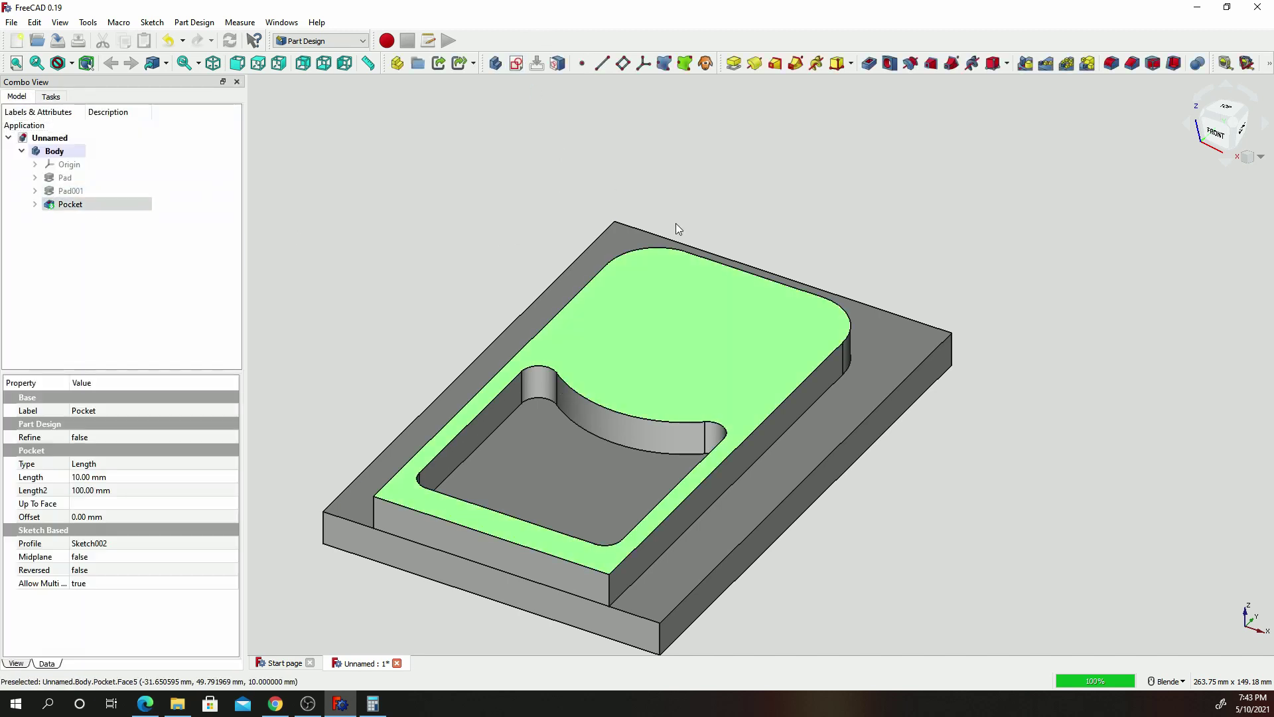
left_click(514, 64)
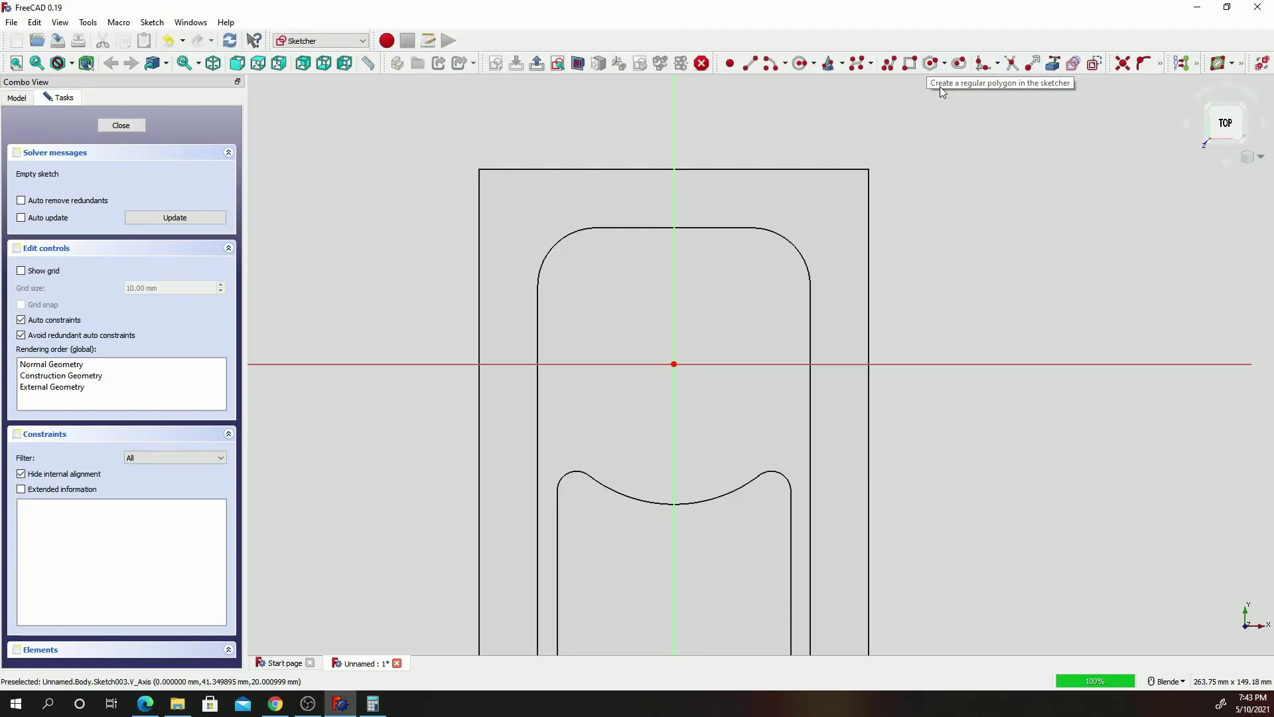
left_click(800, 64)
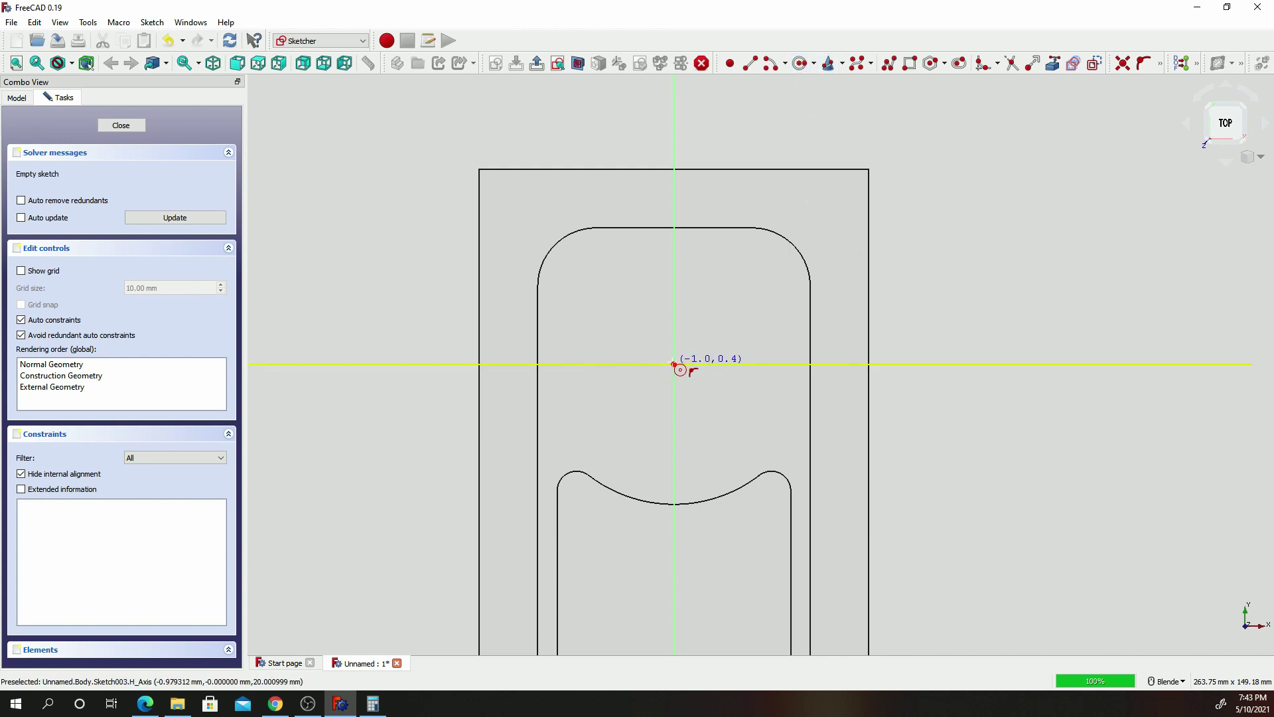
left_click(674, 363)
left_click(738, 341)
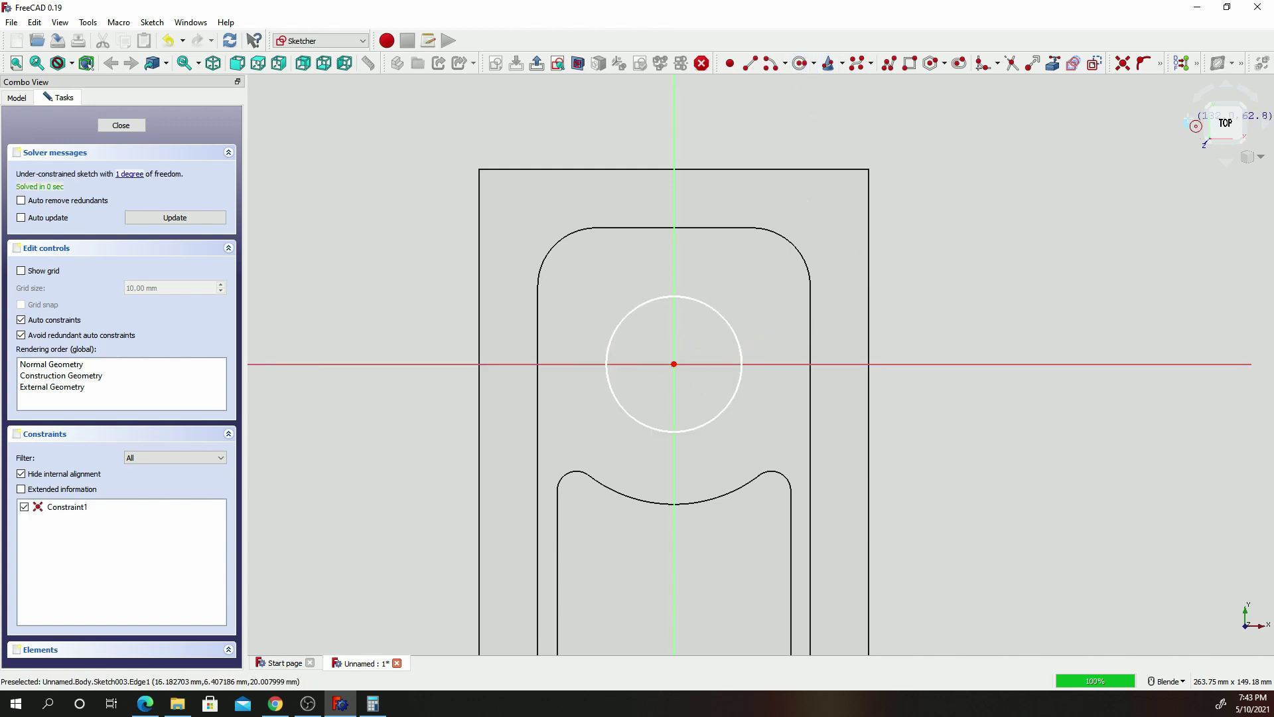
Constrain the origin-centred circle's radius to 15 mm.
left_click(1160, 64)
left_click(1116, 123)
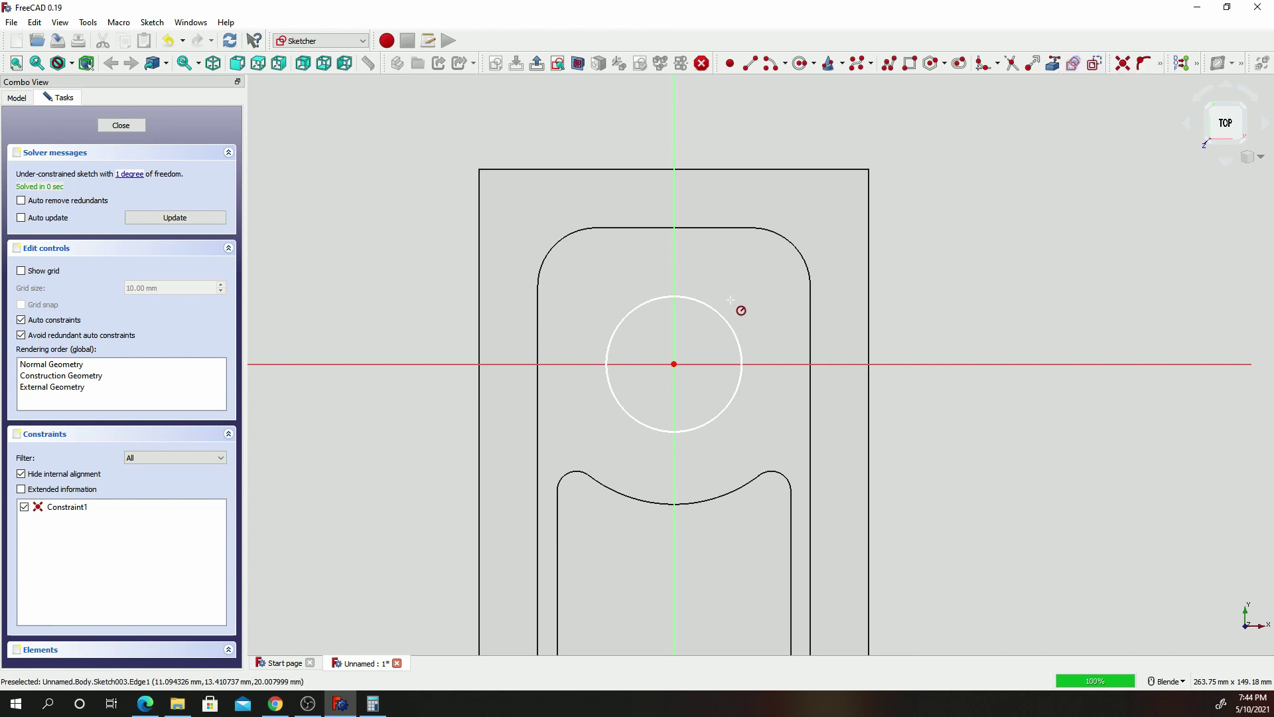
left_click(725, 319)
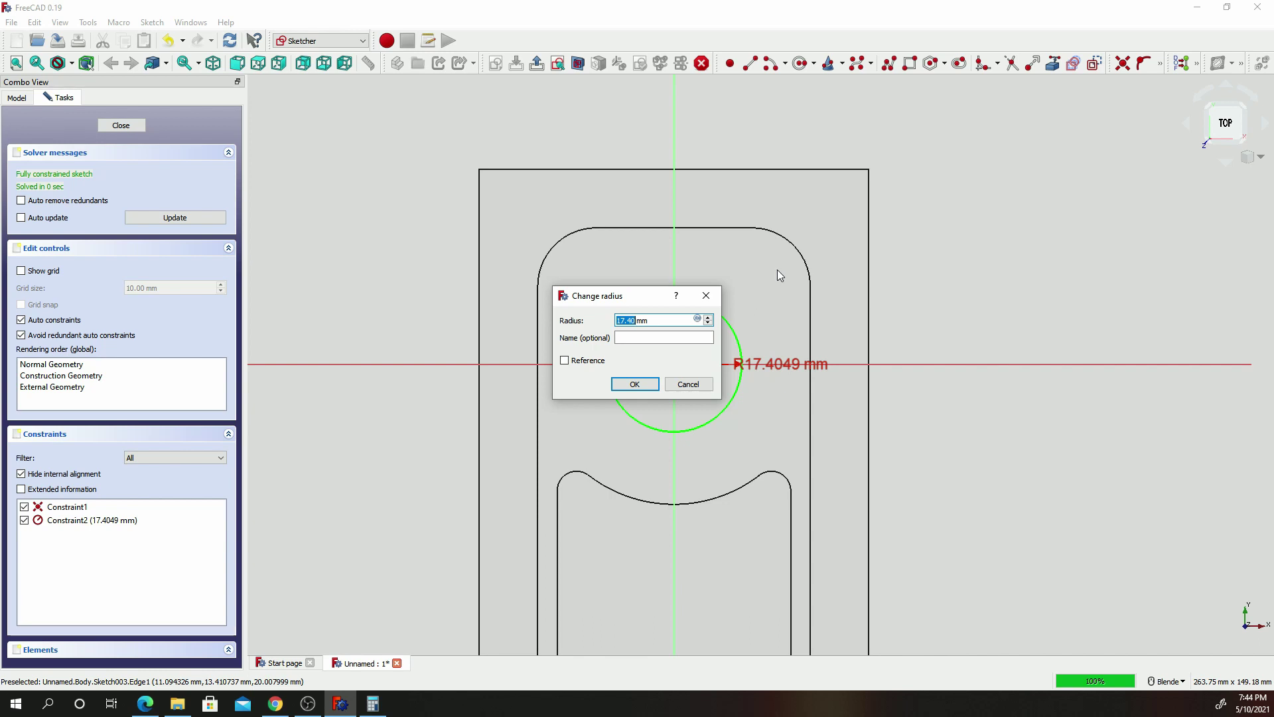
type("15")
key("Return")
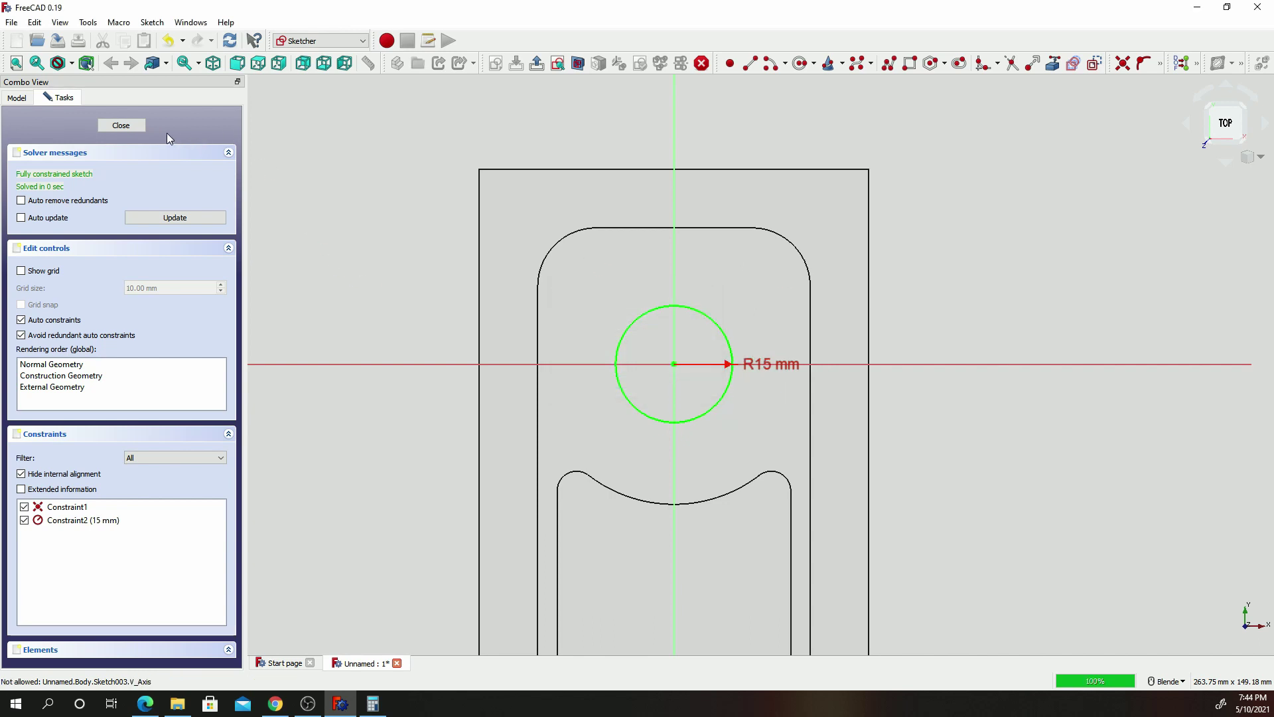
Close the sketch and cut the 15 mm radius circle through the whole part as a Through all pocket.
left_click(121, 126)
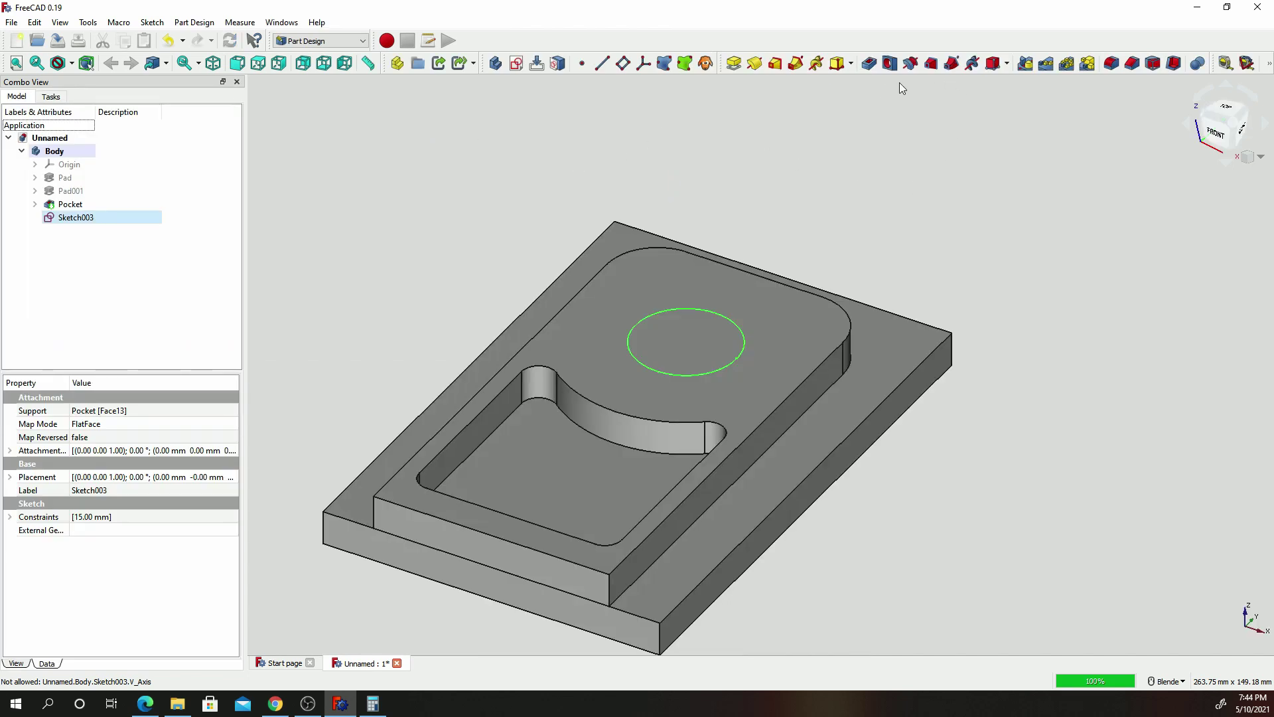
left_click(873, 65)
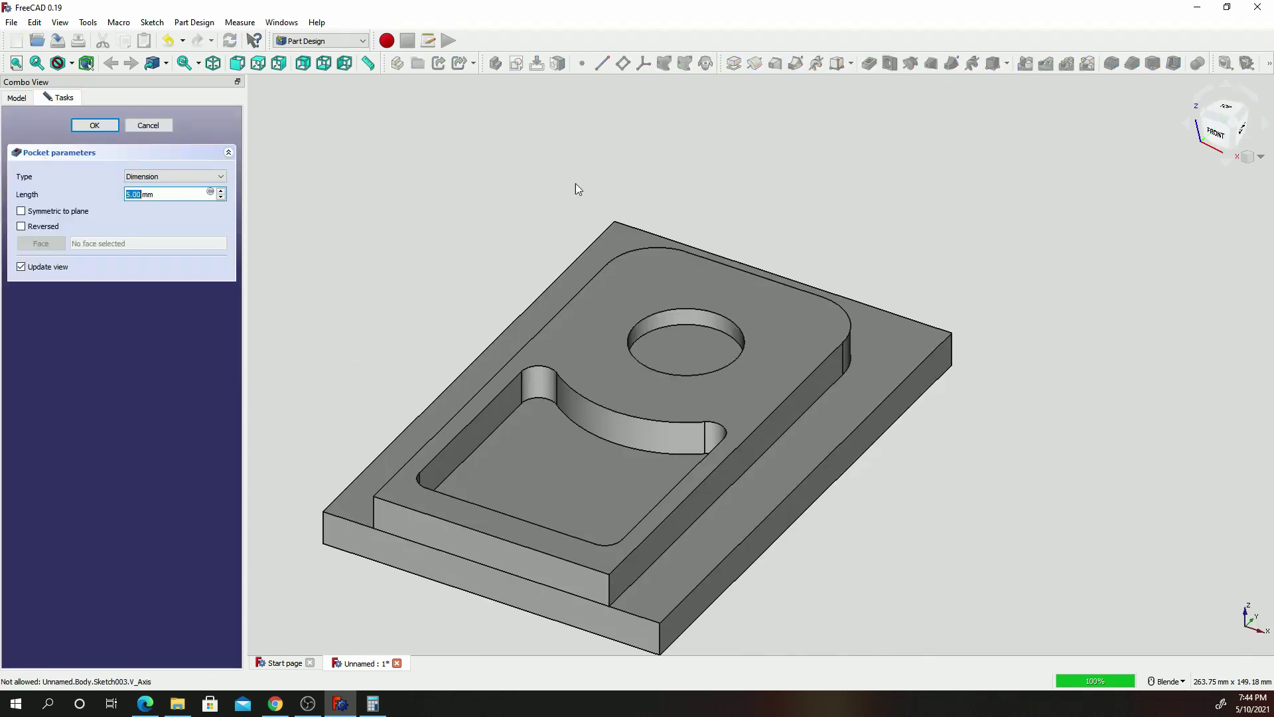
left_click(137, 175)
left_click(154, 189)
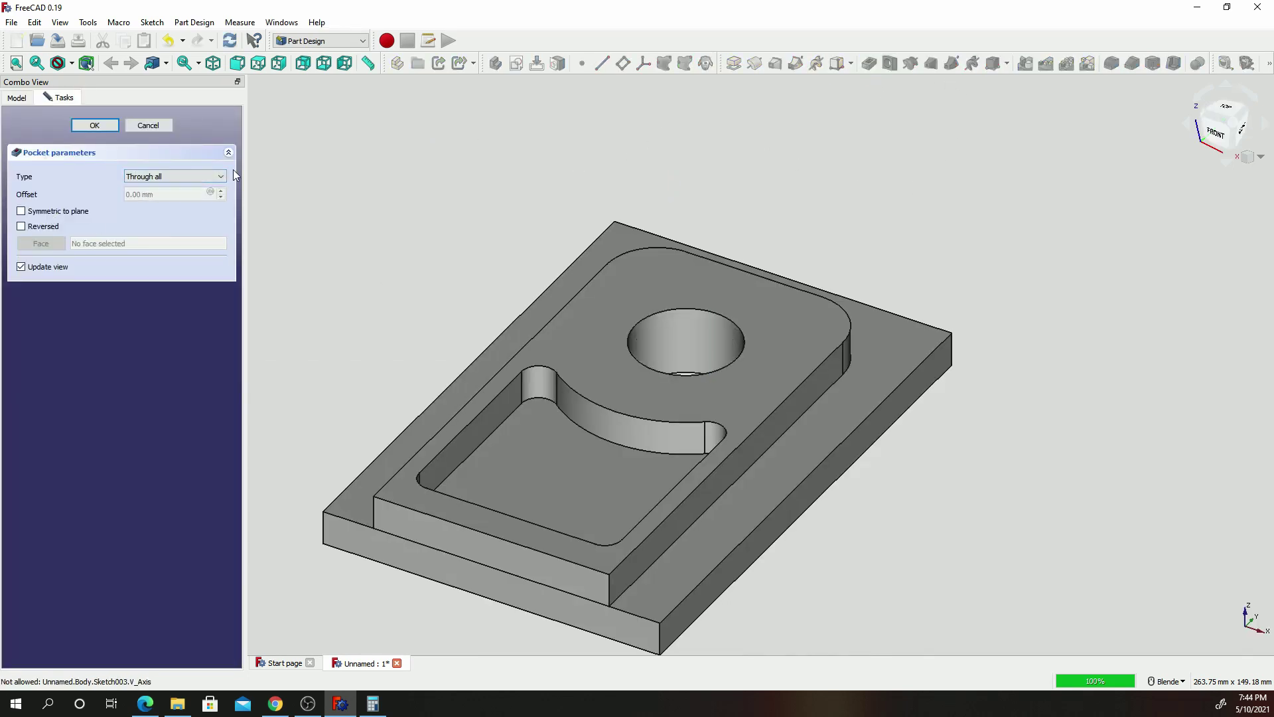
left_click(94, 125)
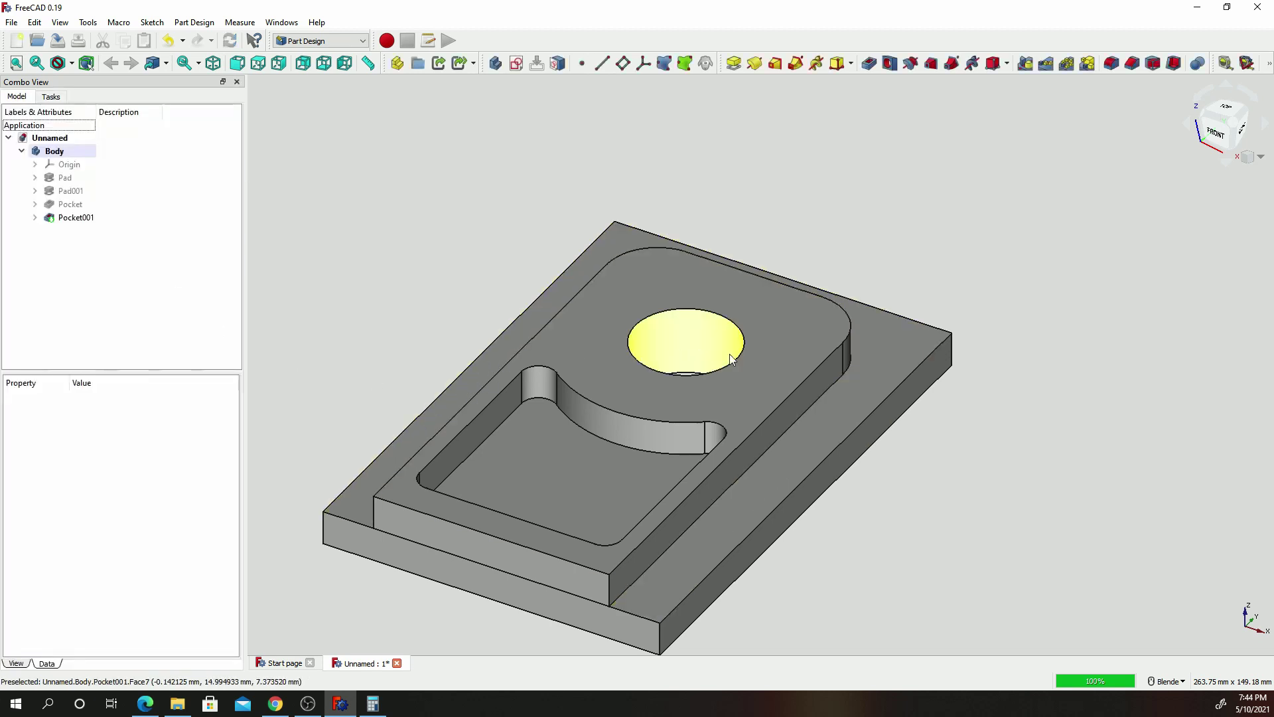
Start a new sketch on the block's top face and draw a circle of about 26.2 mm radius concentric with the hole.
left_click(768, 321)
left_click(517, 64)
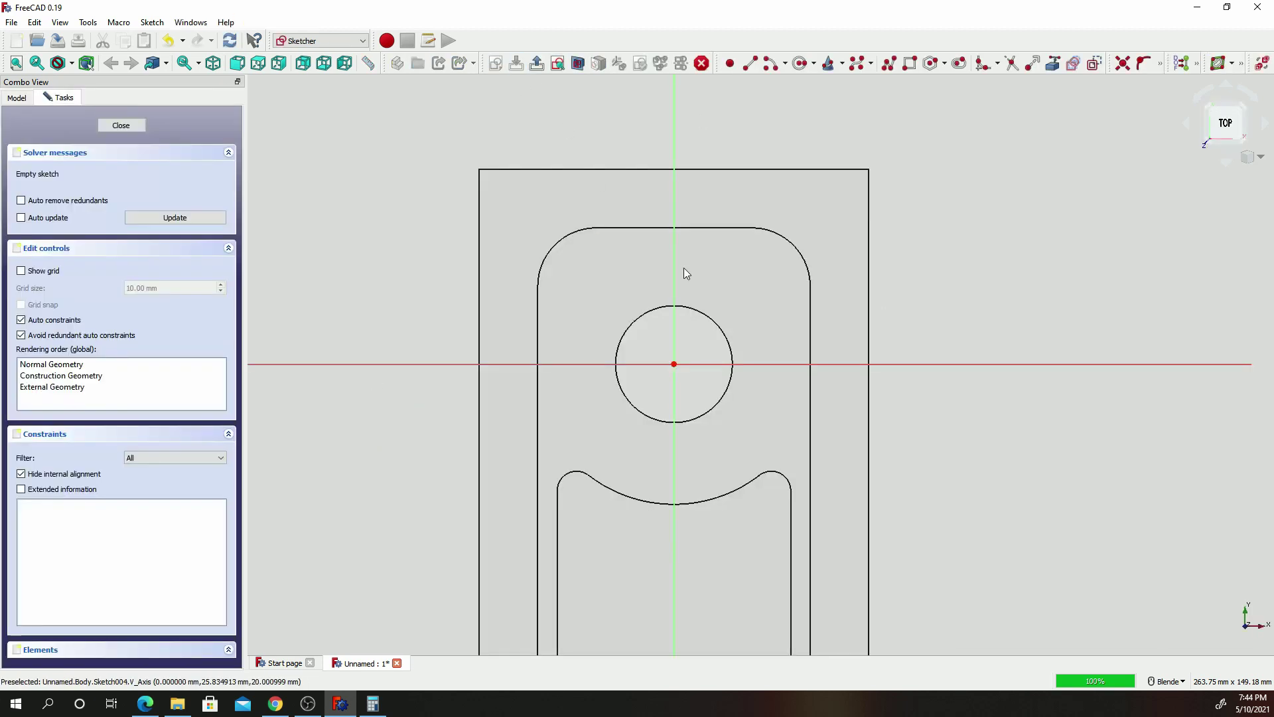
left_click(800, 63)
left_click(674, 364)
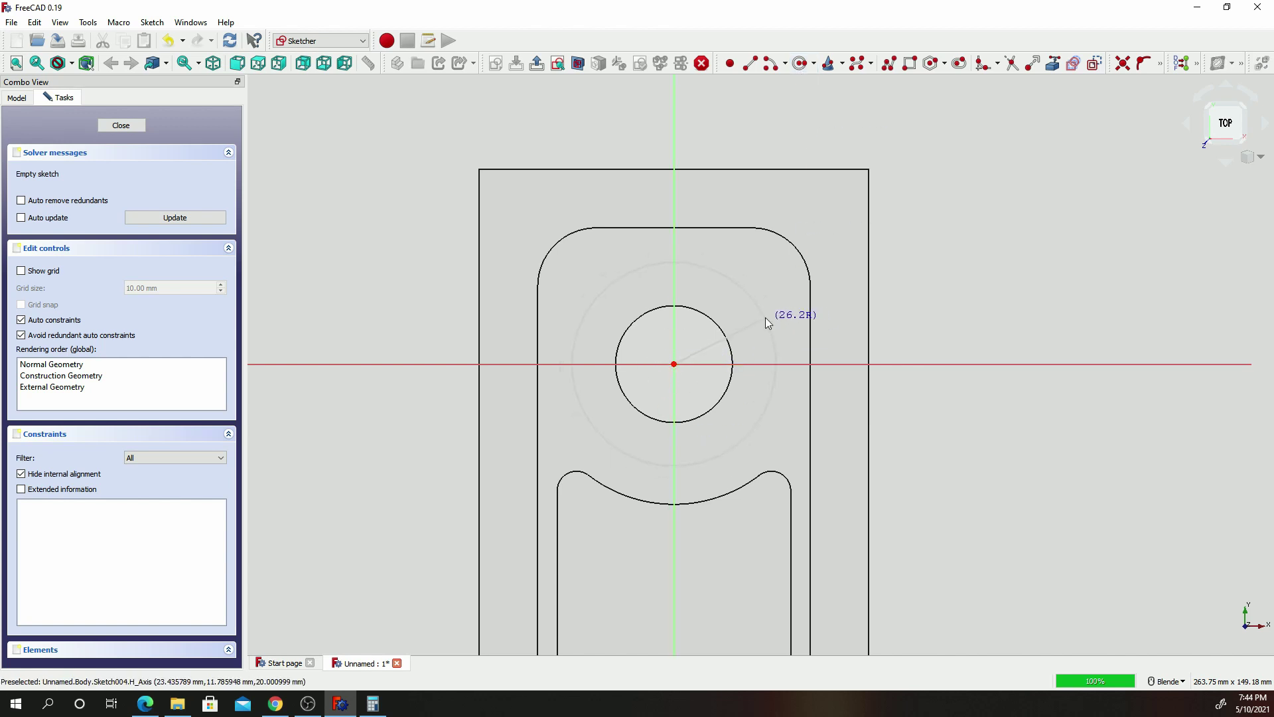
left_click(768, 324)
Constrain the radius of the circle around the hole to 30 mm.
left_click(1161, 64)
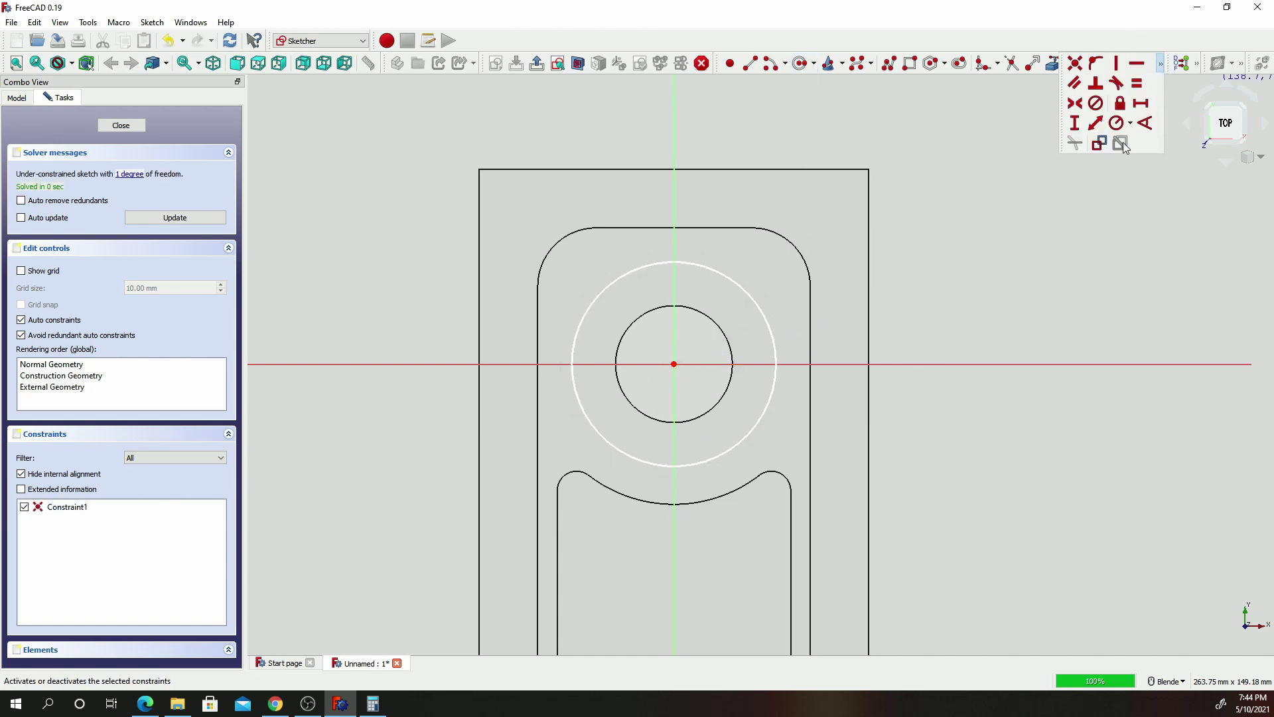
left_click(1120, 122)
left_click(733, 282)
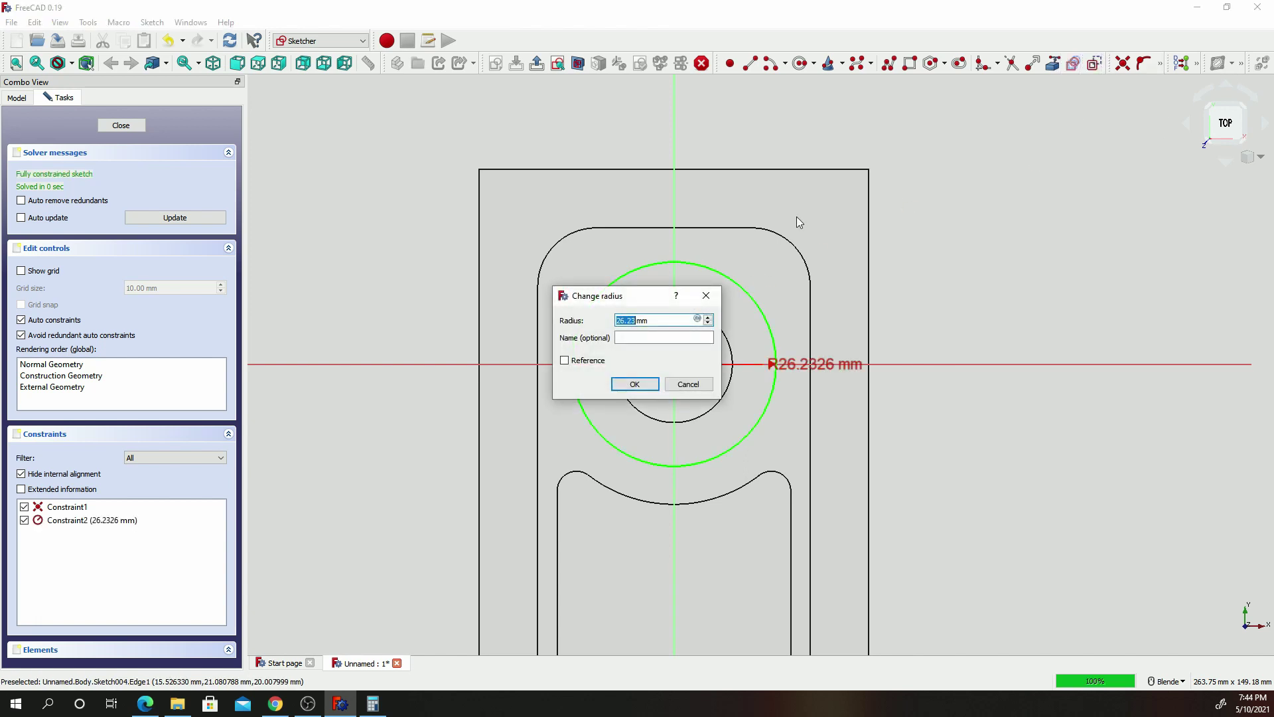
type("30")
key("Return")
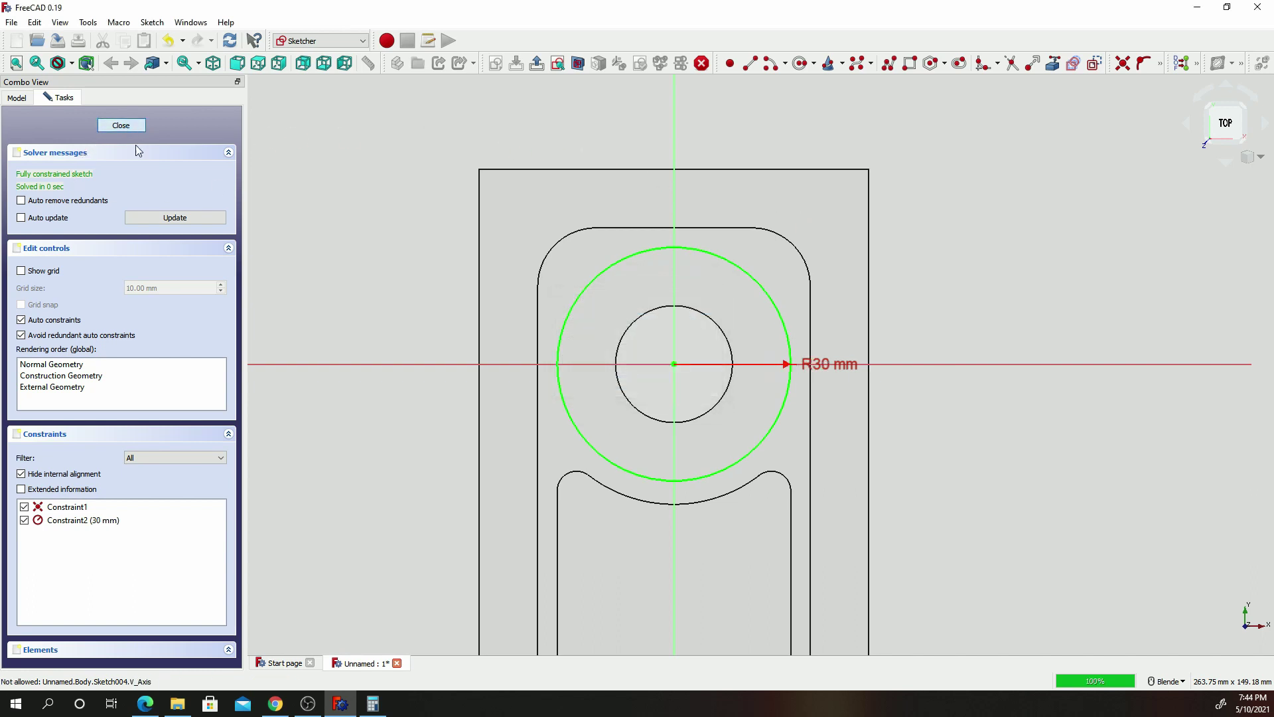
Close the sketch and cut the 30 mm radius circle as a 10 mm deep pocket.
left_click(121, 126)
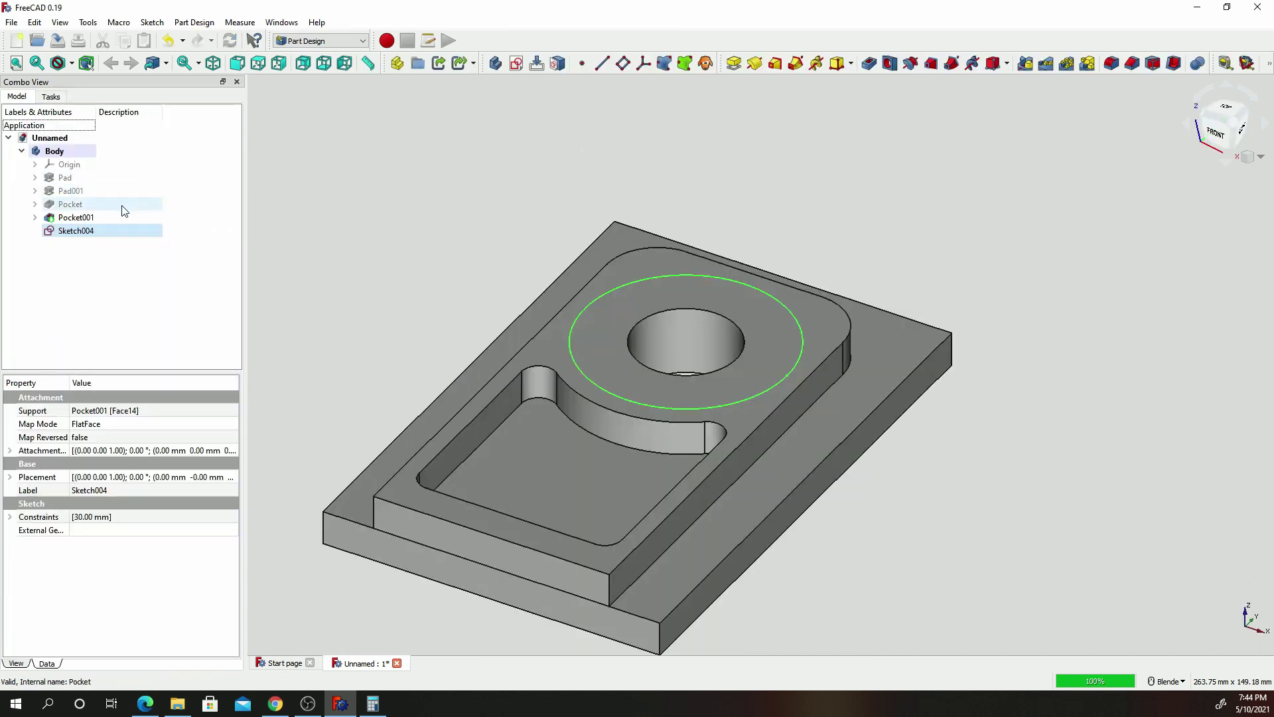
left_click(869, 63)
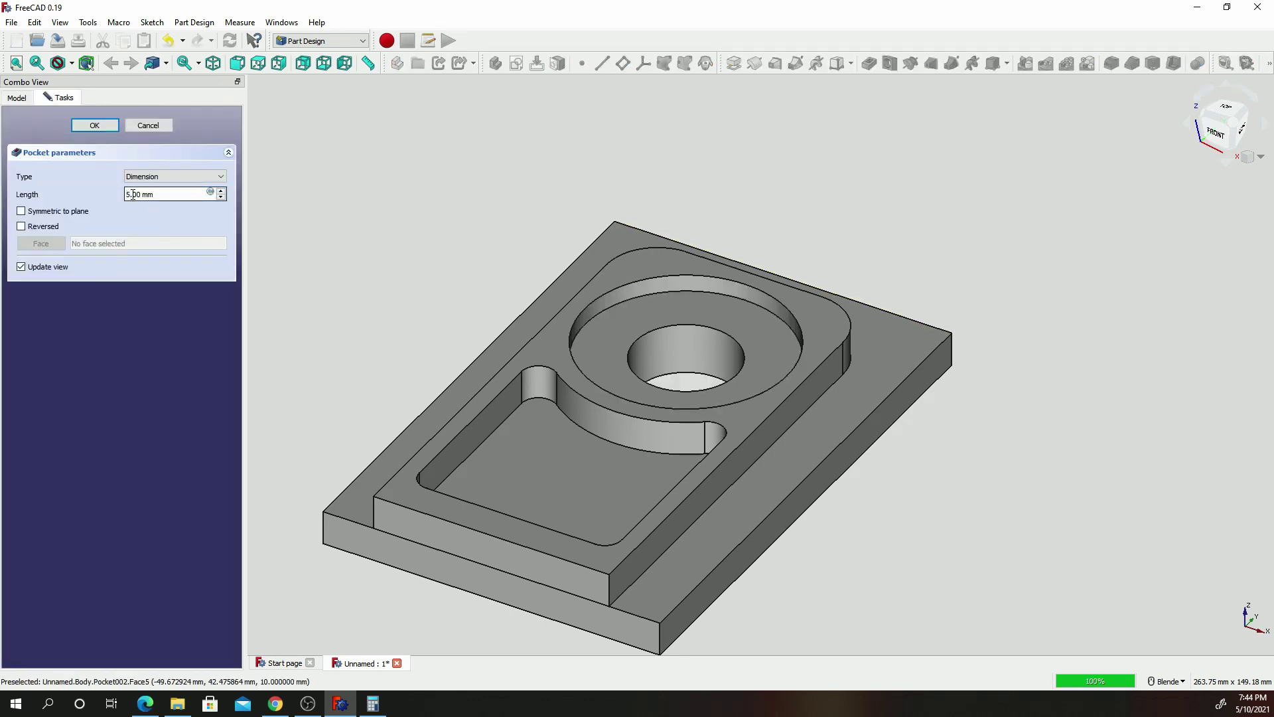
type("10")
key("Return")
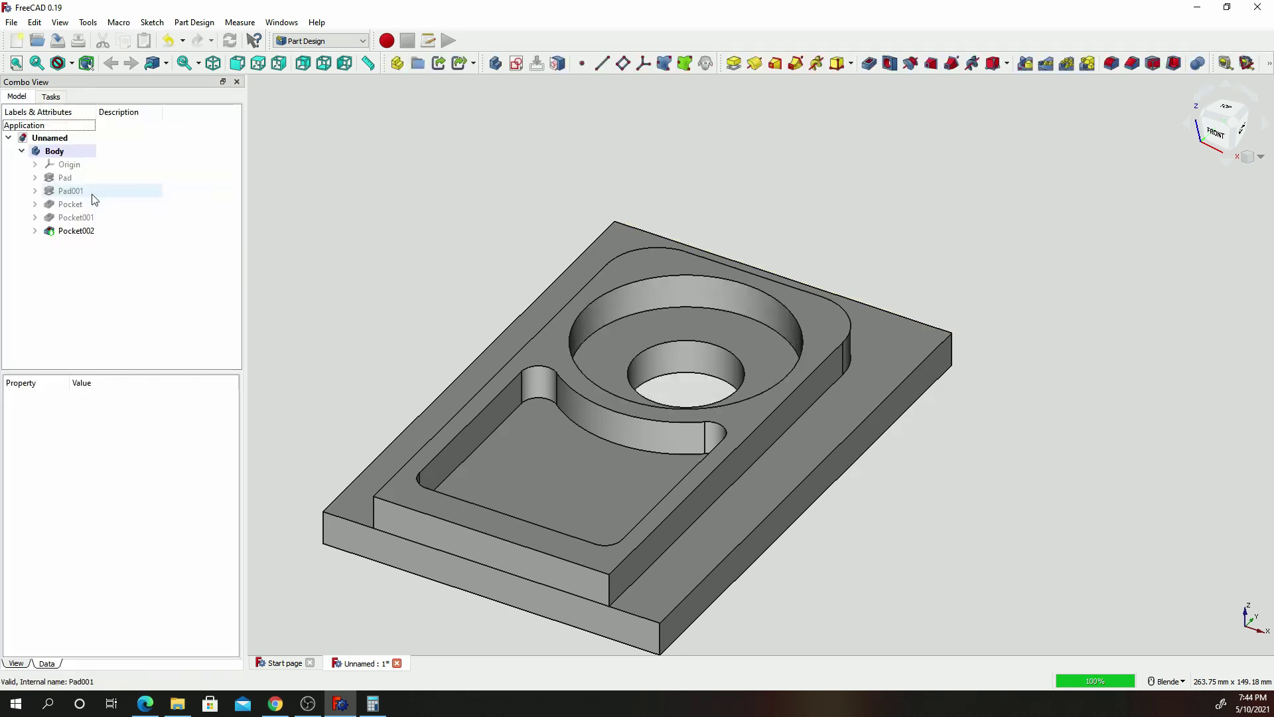
Sketch a circle of about 5.8 mm radius on the round recess's floor, centred on the horizontal axis about 20.3 mm right of the origin.
left_click(743, 339)
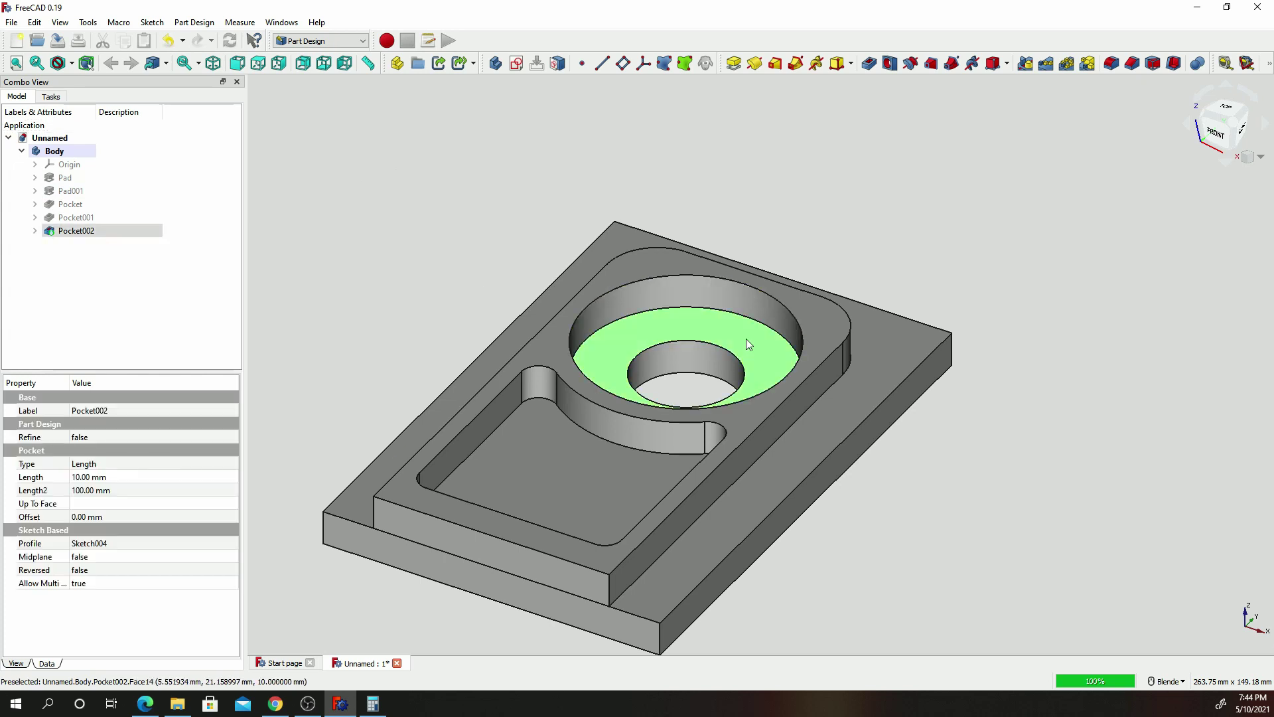
left_click(516, 63)
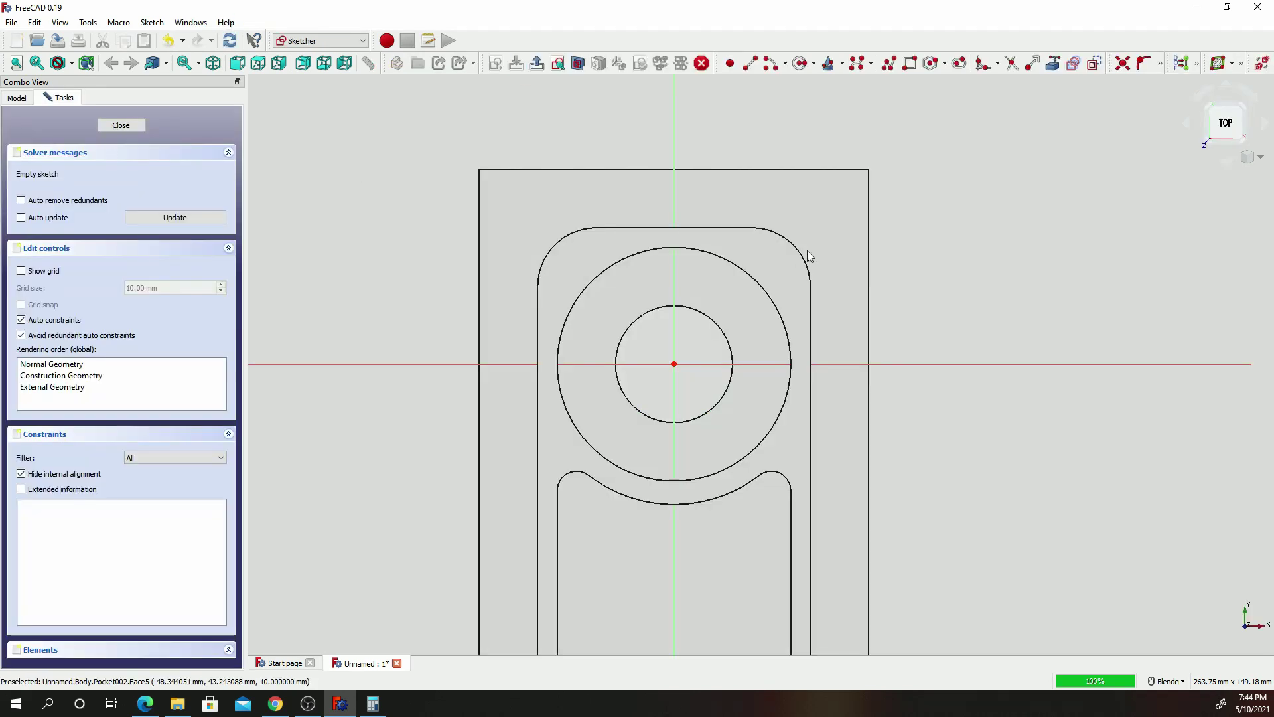
left_click(801, 63)
left_click(673, 363)
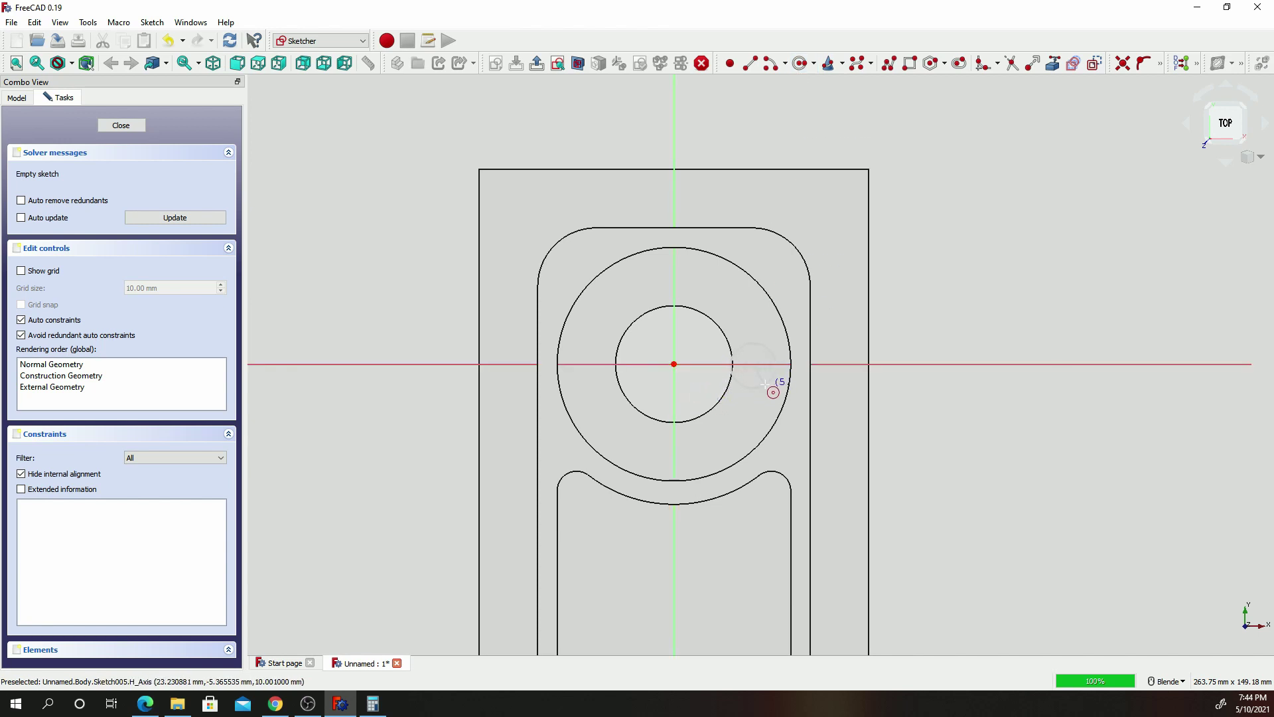
left_click(766, 382)
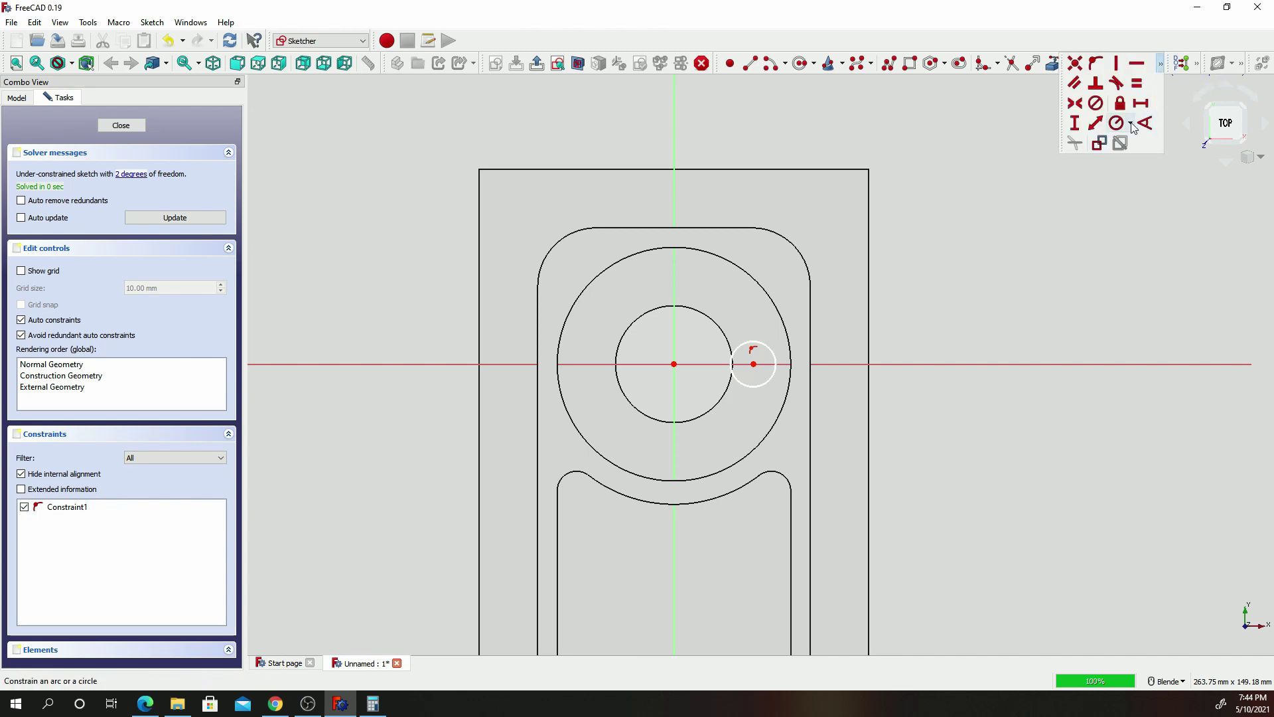
Constrain the small circle's radius to 5 mm.
left_click(767, 343)
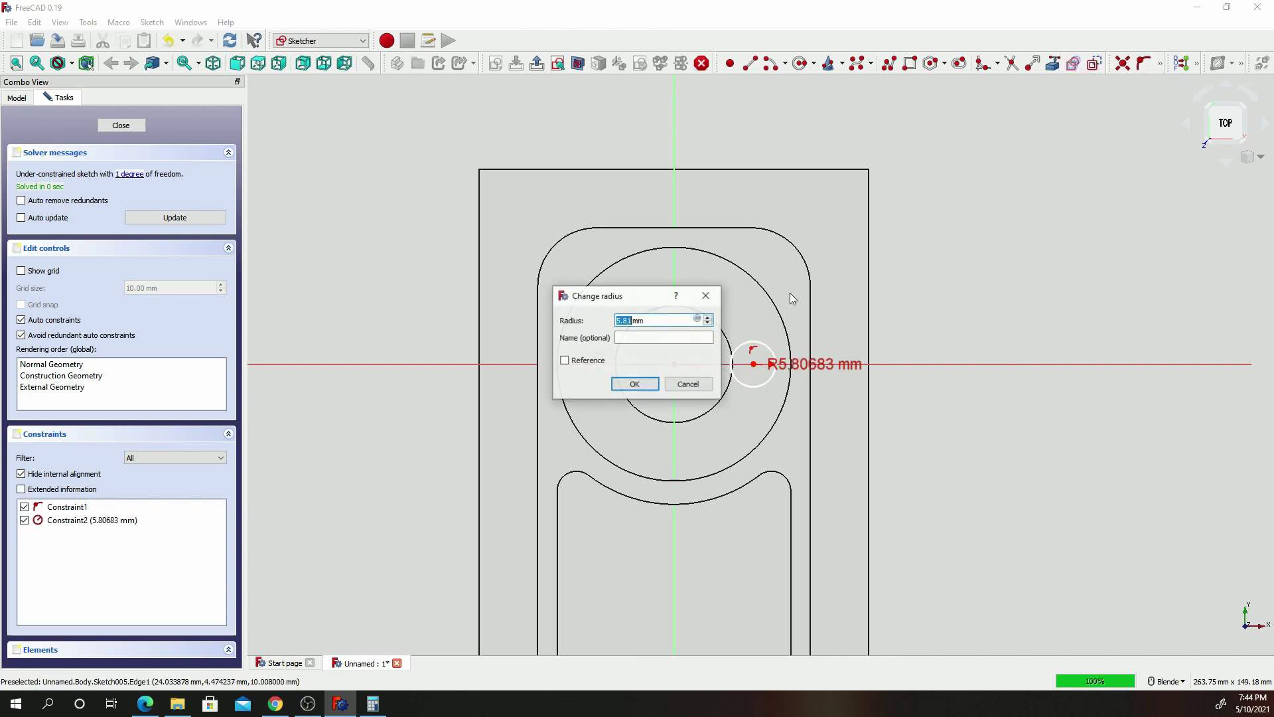
type("5")
key("Return")
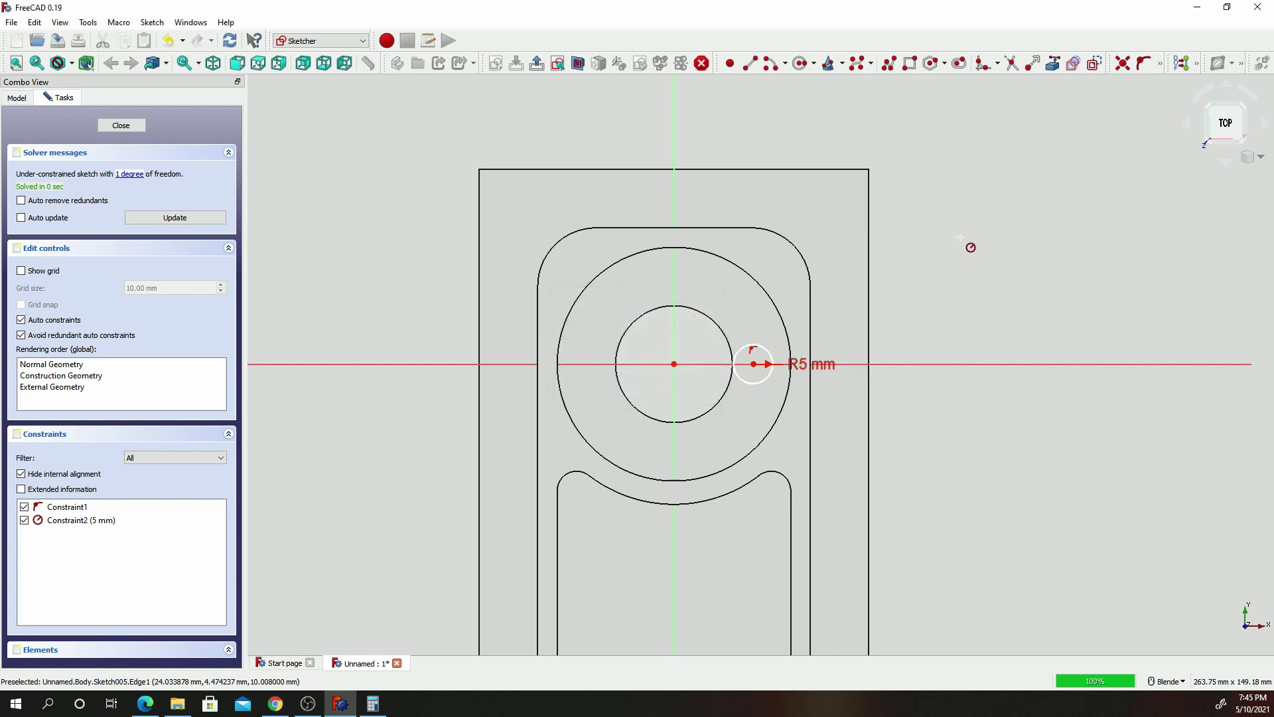
Constrain the horizontal distance from the origin to the small circle's centre to 22.5 mm.
left_click(1160, 63)
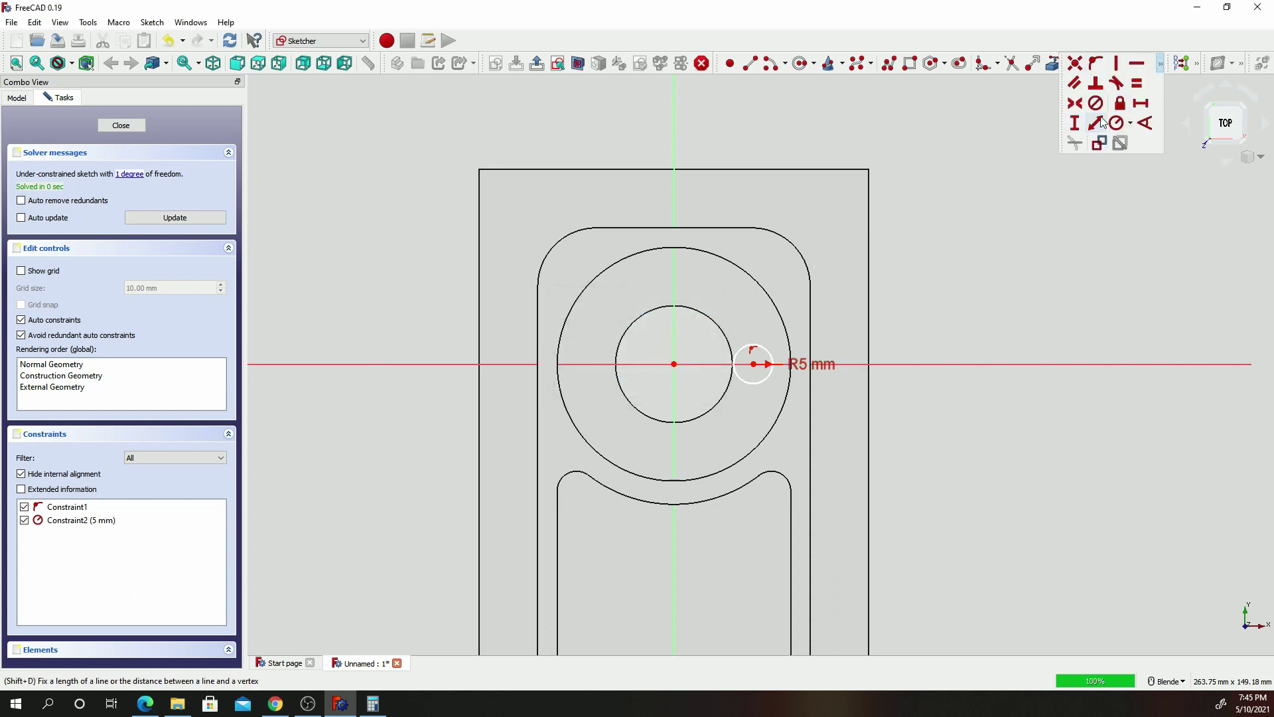
left_click(1140, 103)
left_click(674, 363)
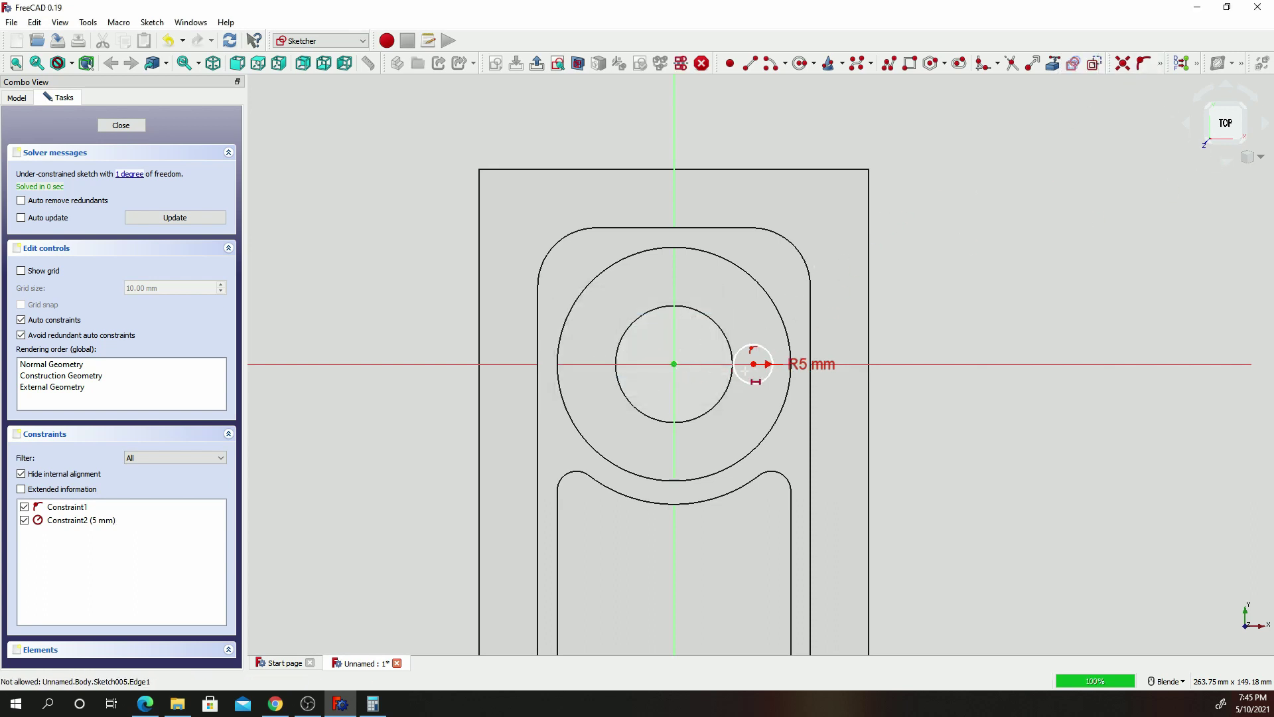
left_click(754, 364)
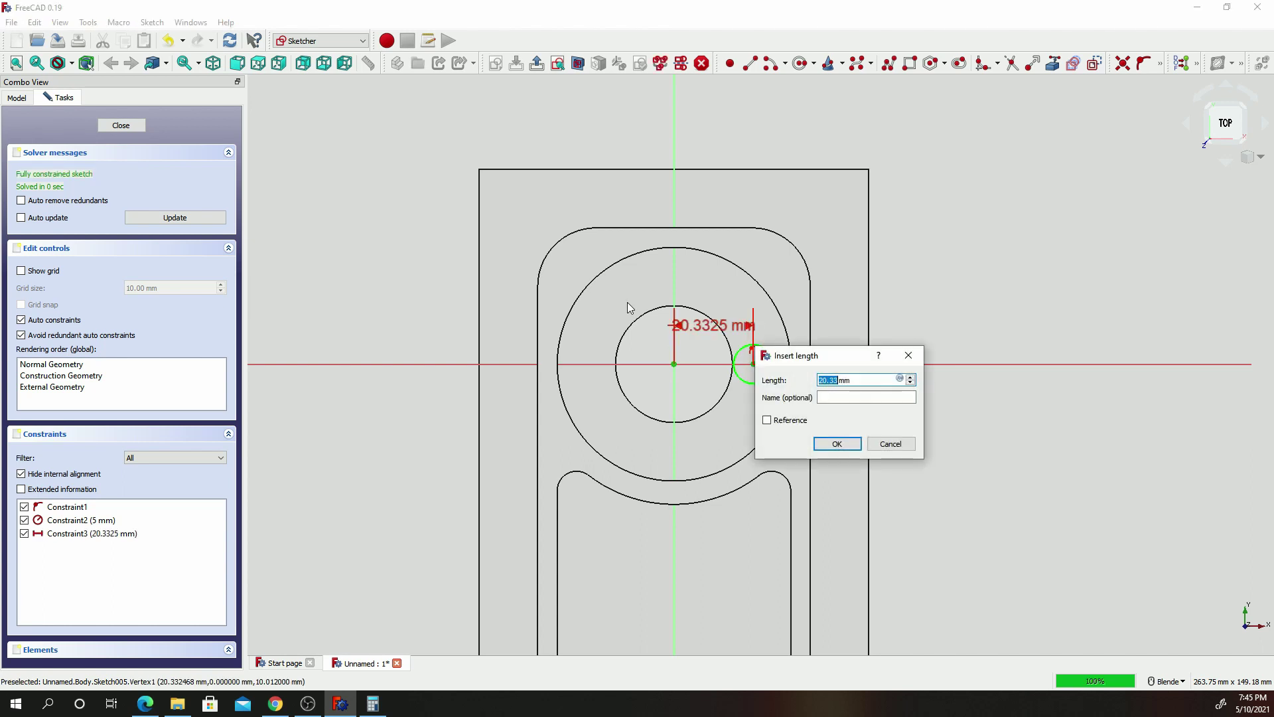
type("2")
key("Return")
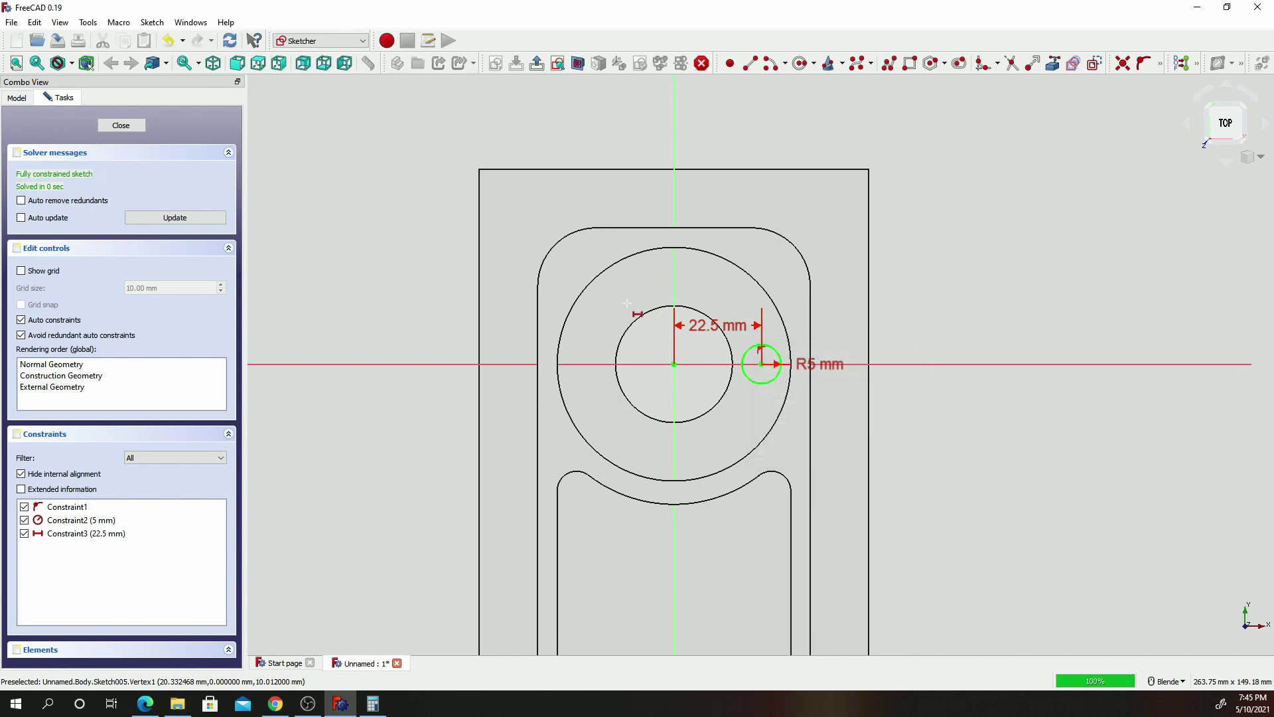
Close the sketch and cut the 5 mm radius circle through the recess floor as a Through all pocket.
left_click(121, 126)
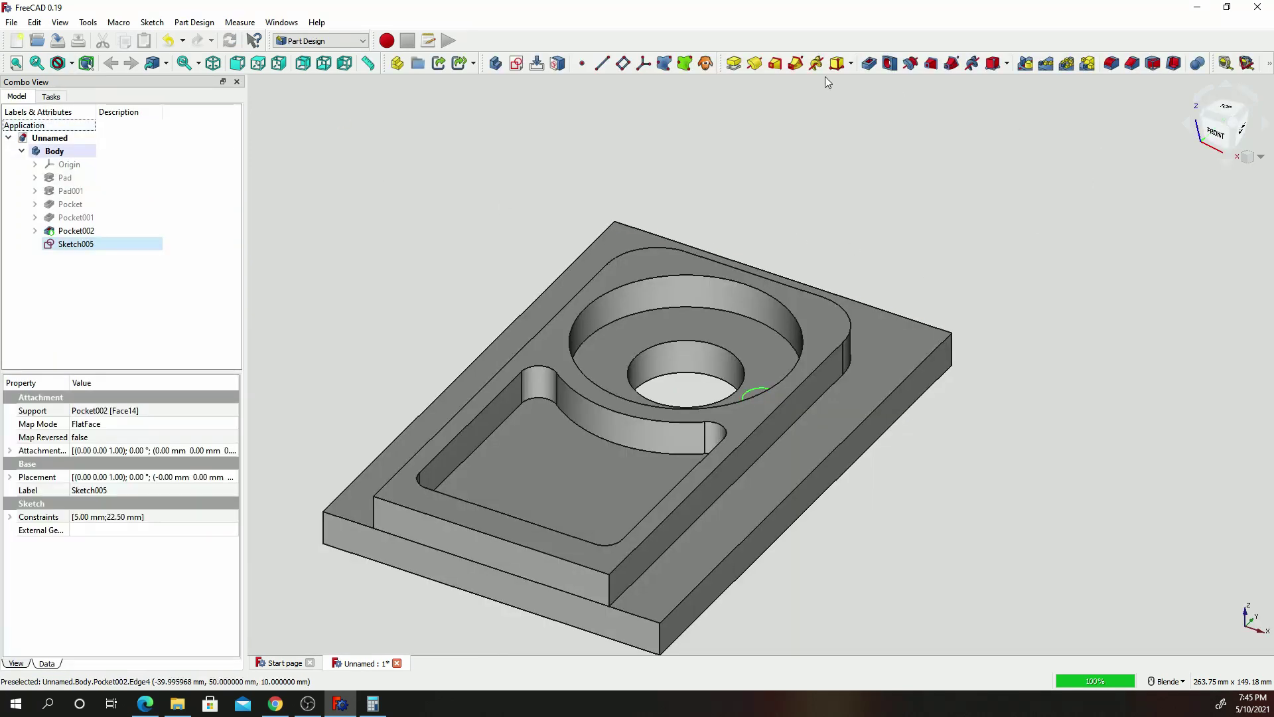
left_click(869, 63)
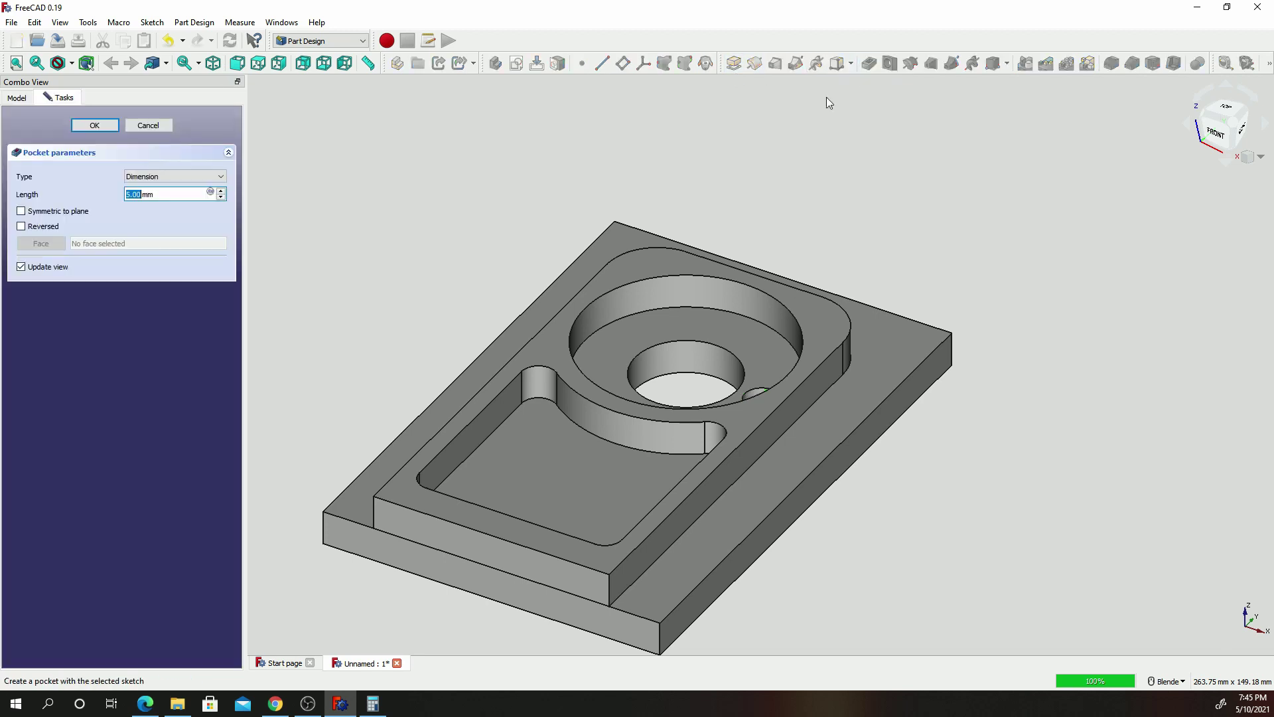
left_click(184, 176)
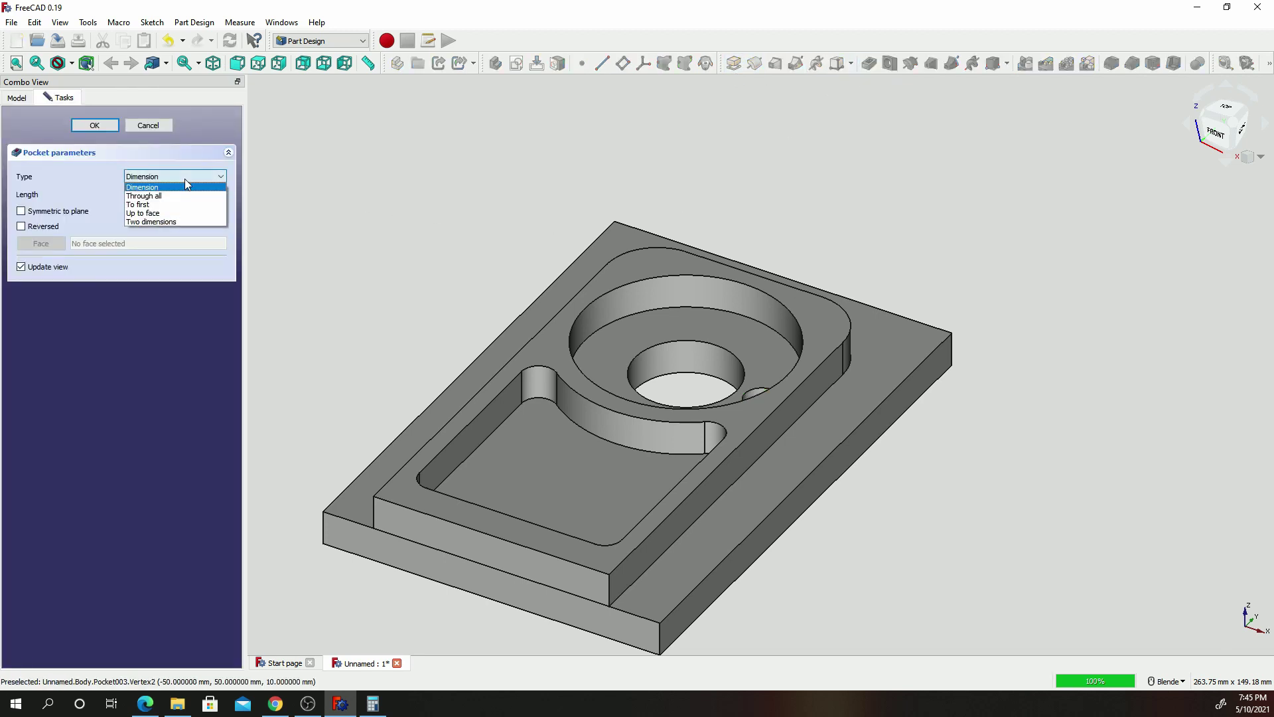
left_click(148, 195)
left_click(106, 126)
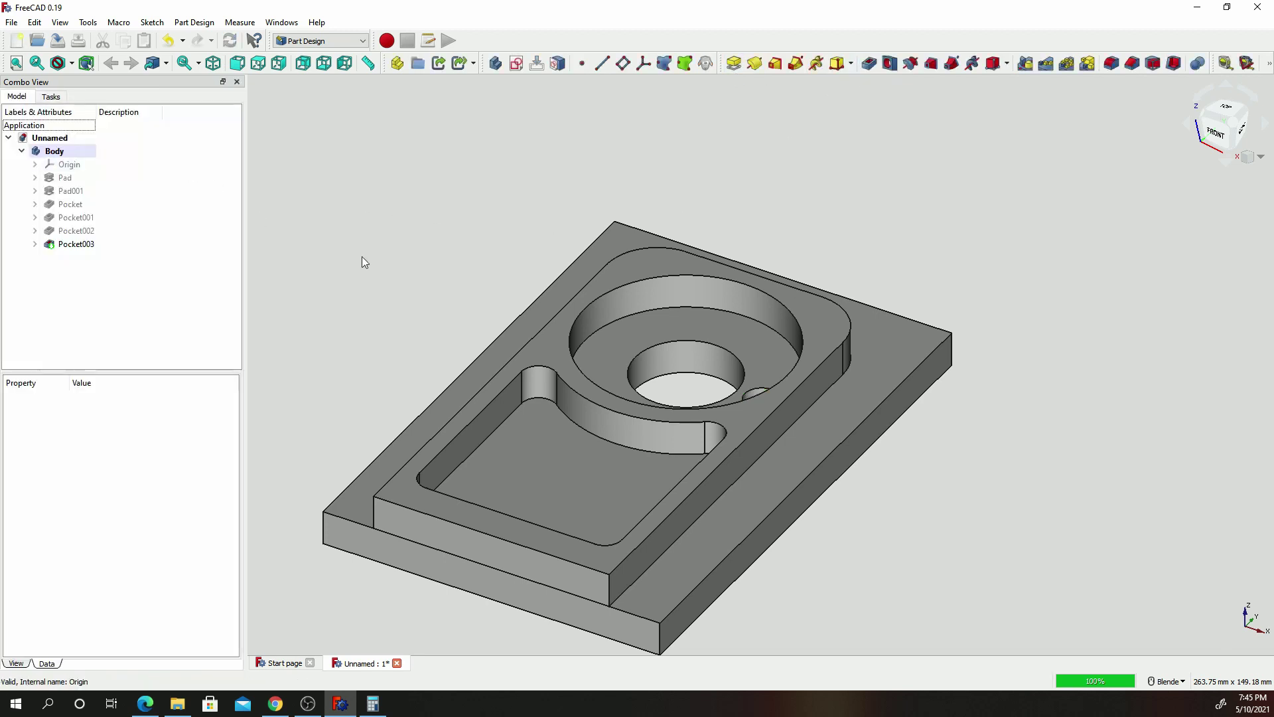
Create a polar pattern of the small hole in the round recess with 6 occurrences over 360° about the normal sketch axis.
middle_click_drag(632, 325, 684, 401)
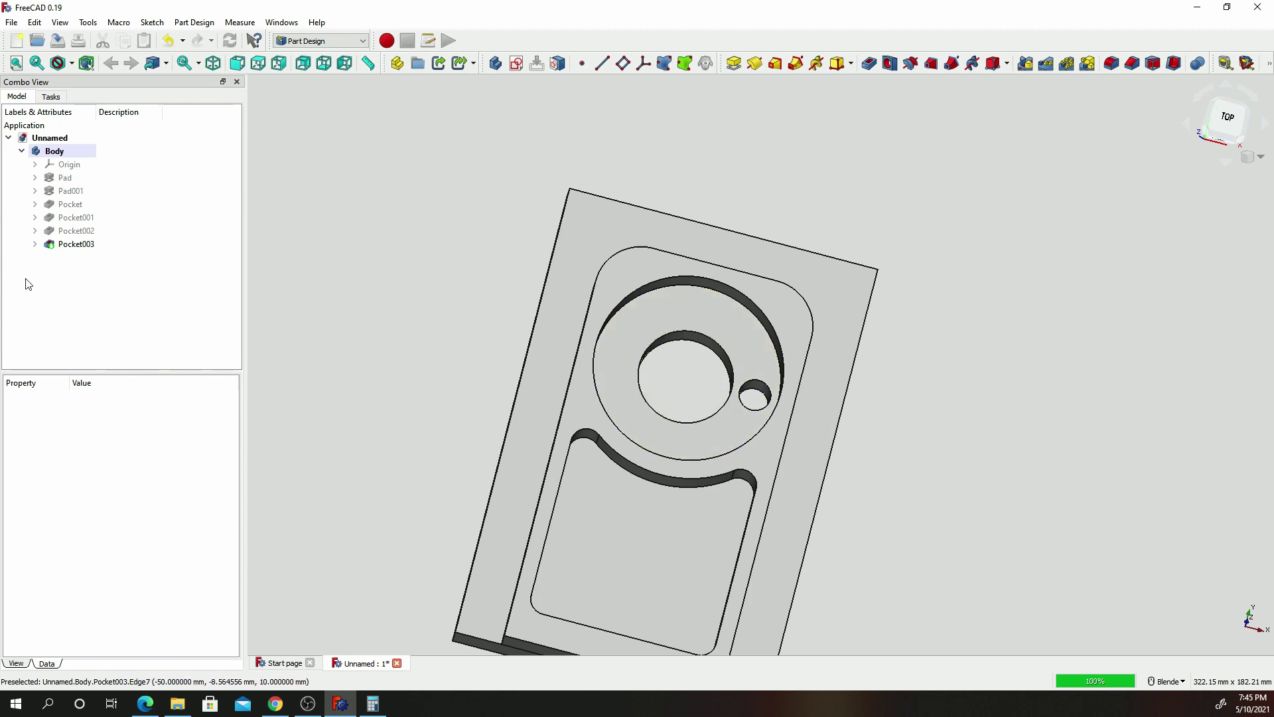
left_click(78, 245)
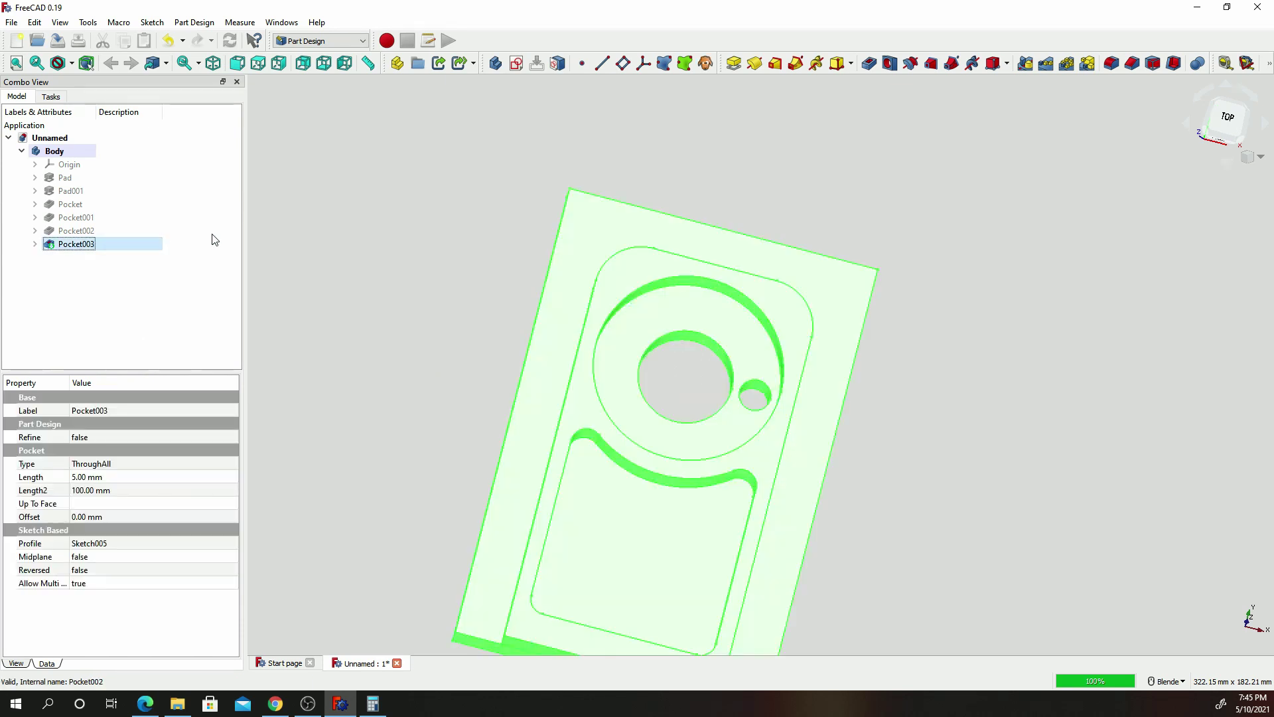
left_click(1066, 64)
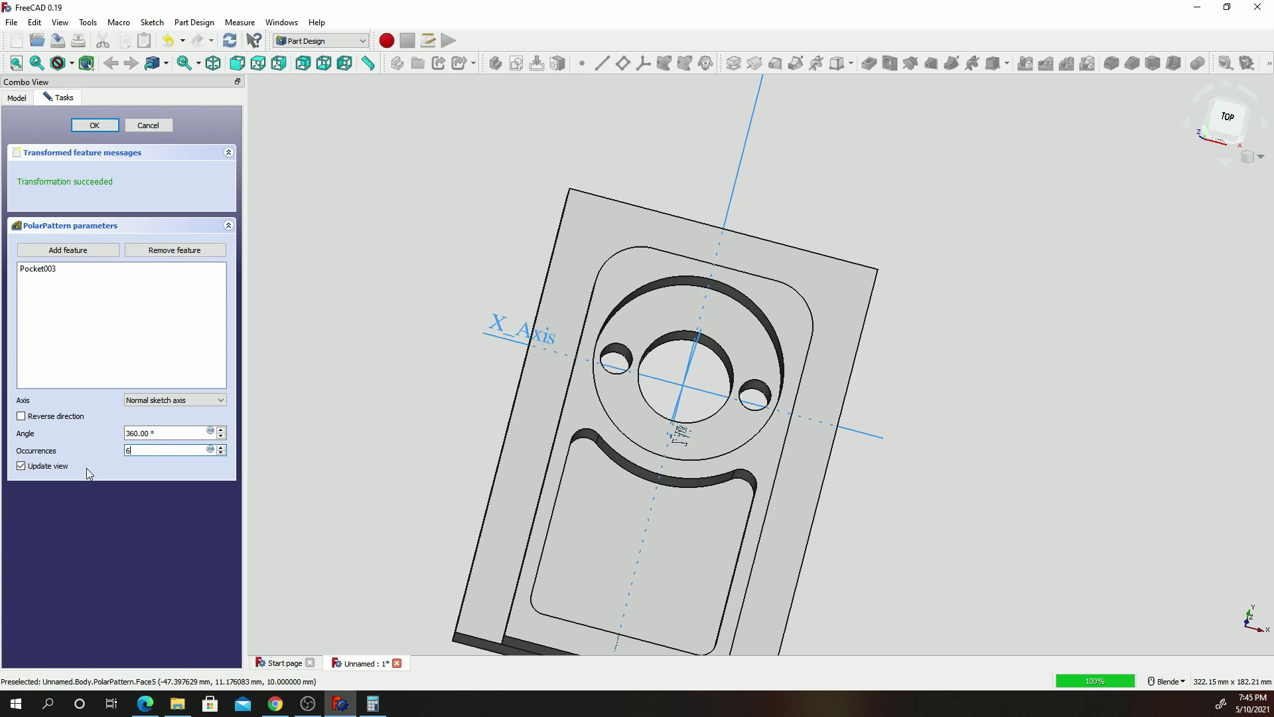
left_click(110, 128)
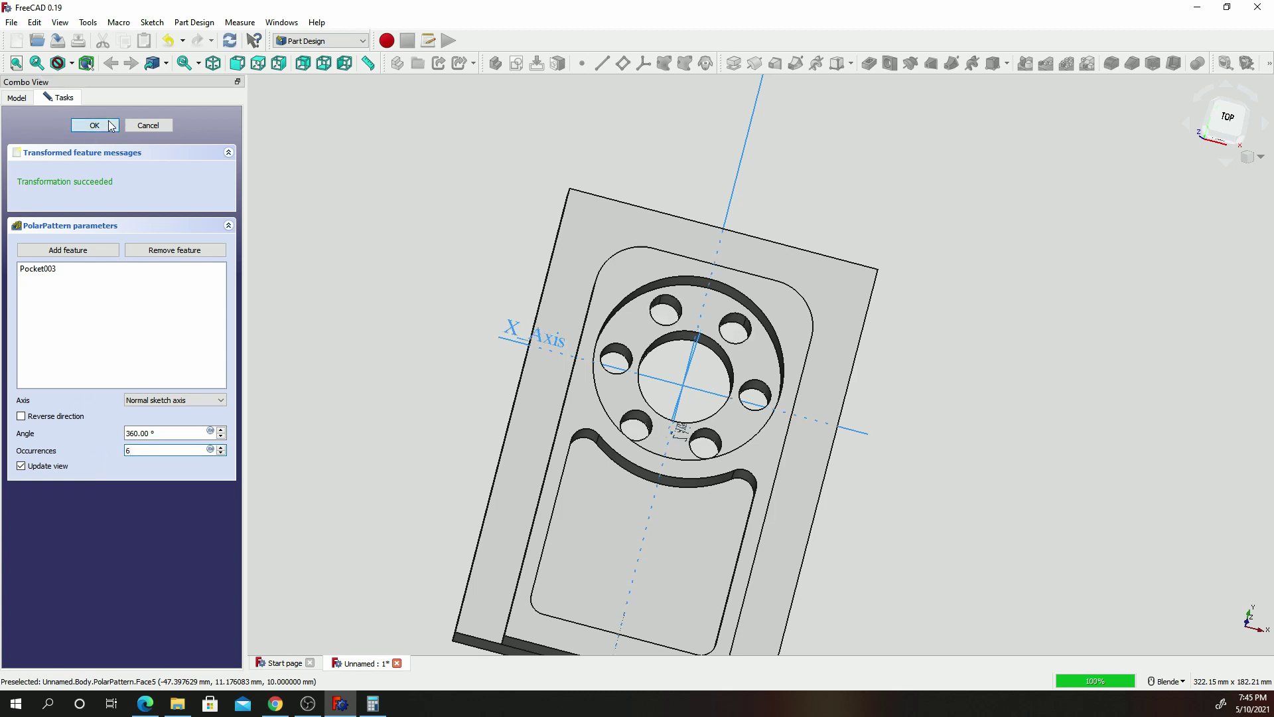
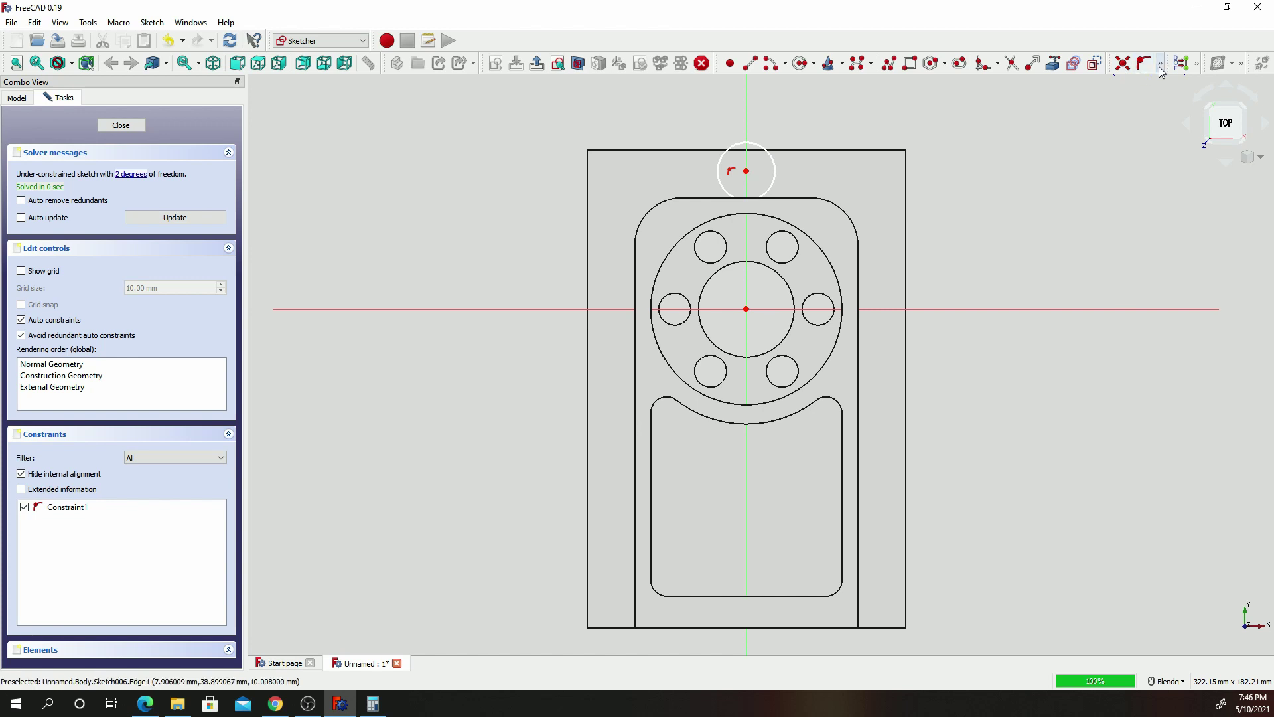
Constrain the radius of the circle between the raised block and the plate's upper edge to 5 mm.
left_click(1159, 63)
left_click(1117, 122)
left_click(738, 144)
type("5mm")
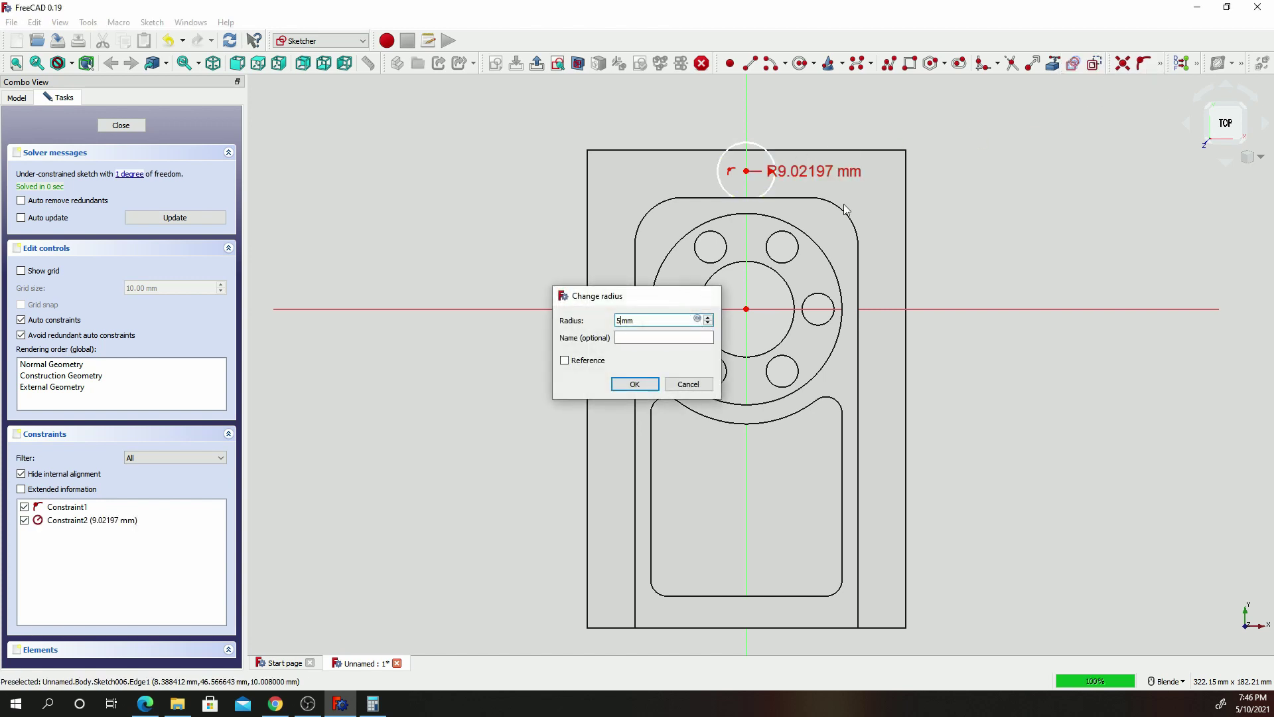
key("Return")
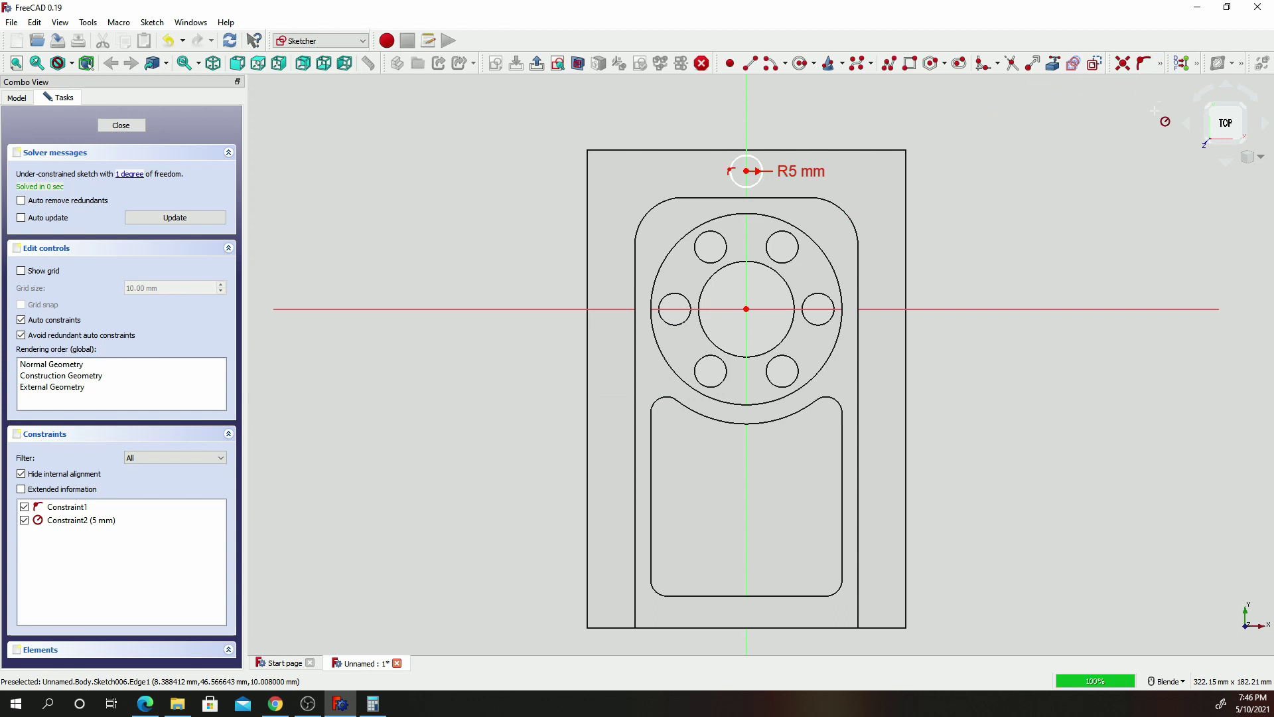
Constrain the vertical distance from the origin to the upper circle's centre to 42.5 mm.
left_click(1160, 64)
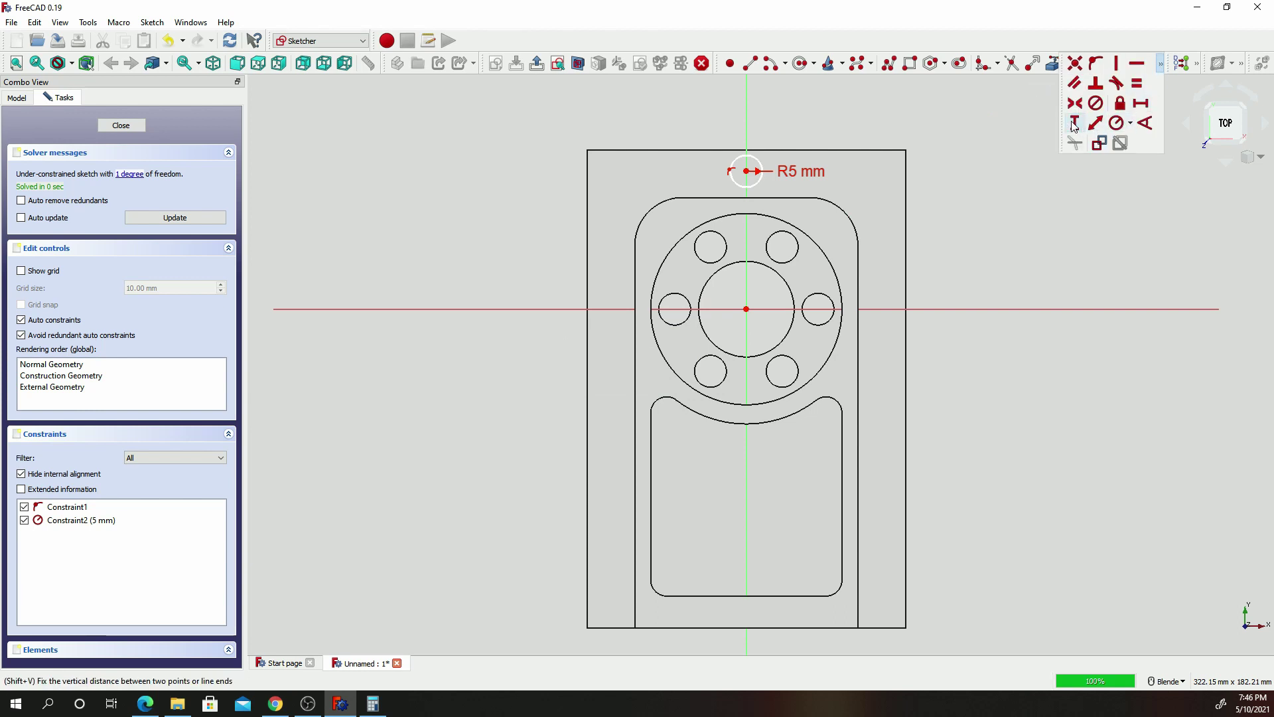
left_click(1074, 123)
left_click(747, 309)
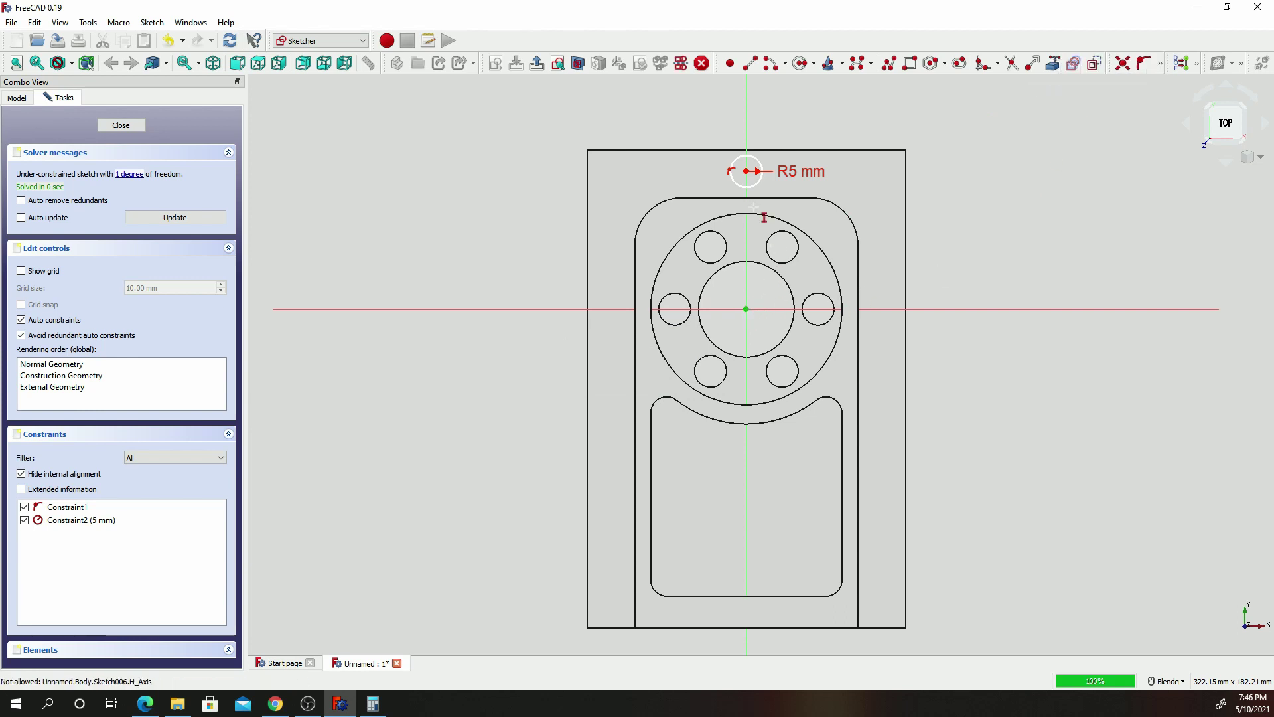
left_click(746, 171)
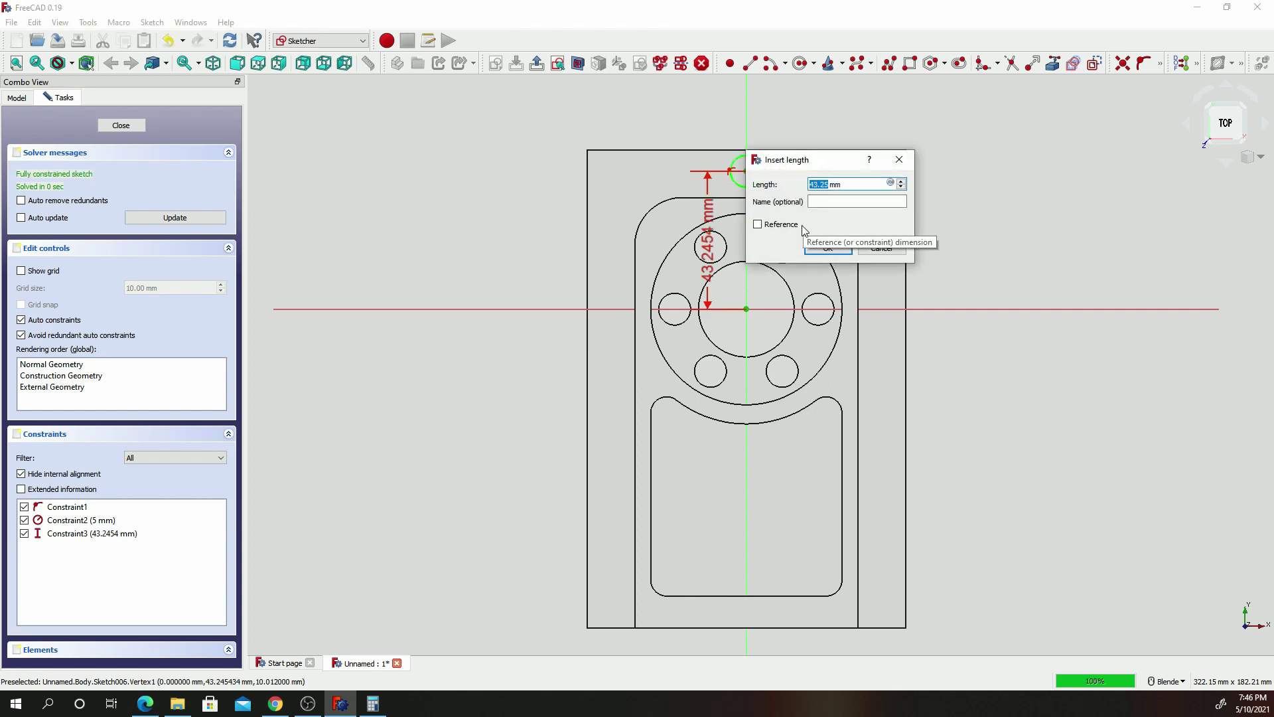
type("42.5")
key("Return")
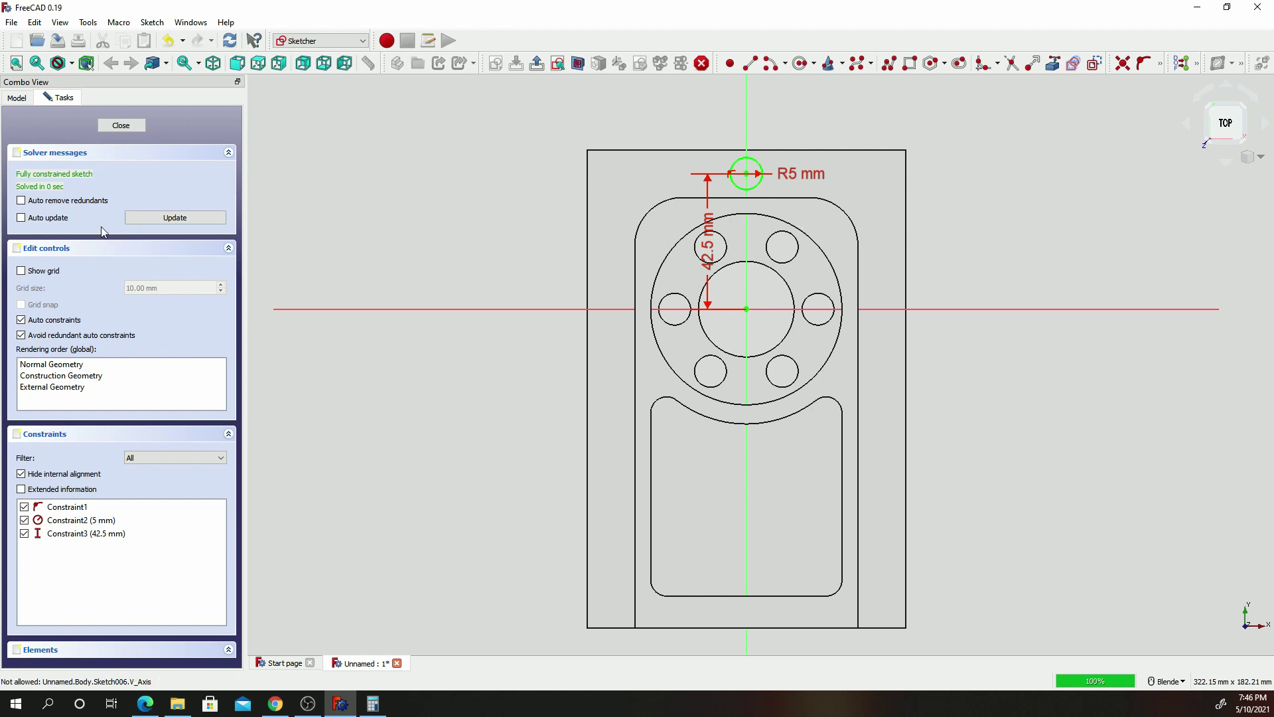
Close the sketch and cut the 5 mm radius circle through the plate as a Through all pocket.
left_click(121, 126)
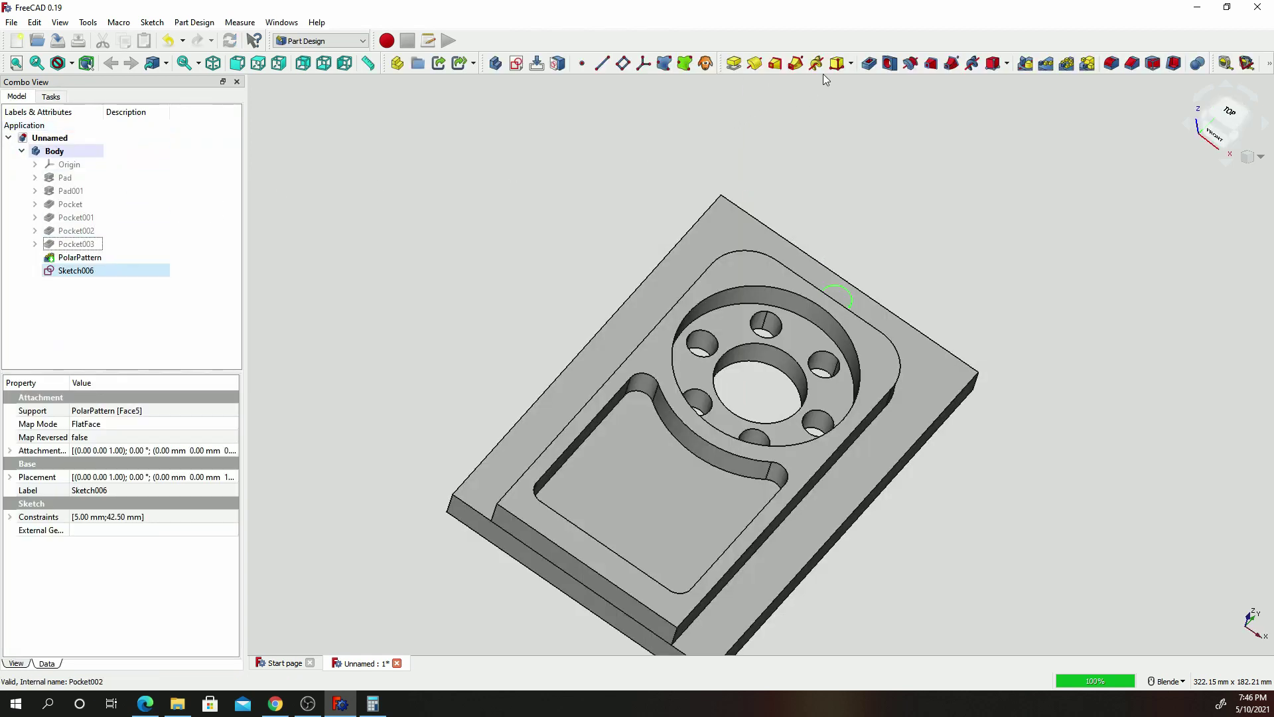
left_click(869, 63)
left_click(182, 174)
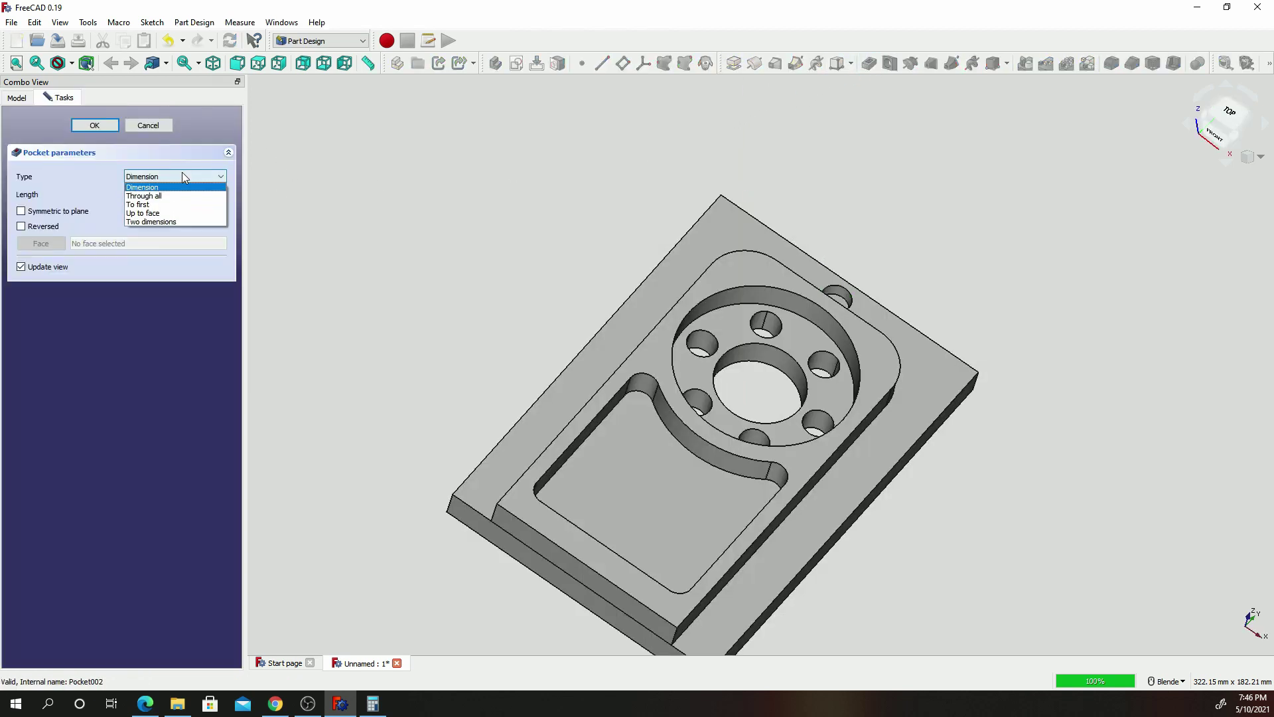
left_click(144, 196)
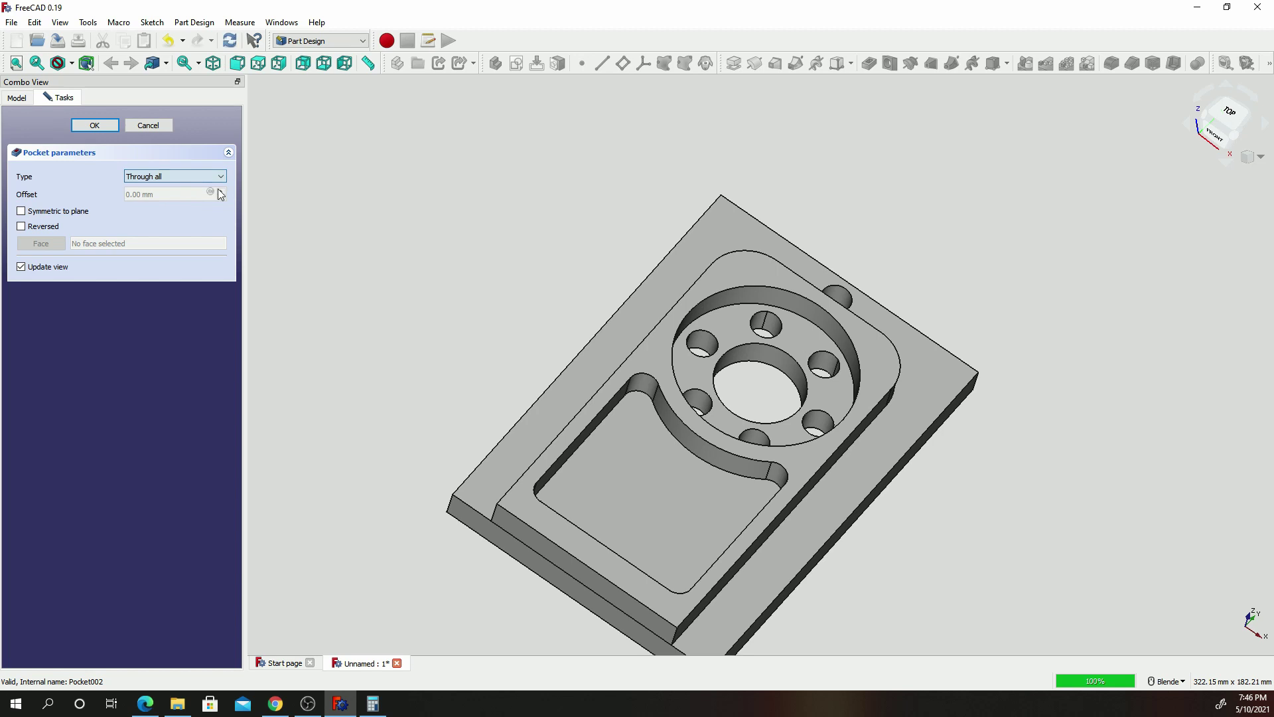
left_click(118, 126)
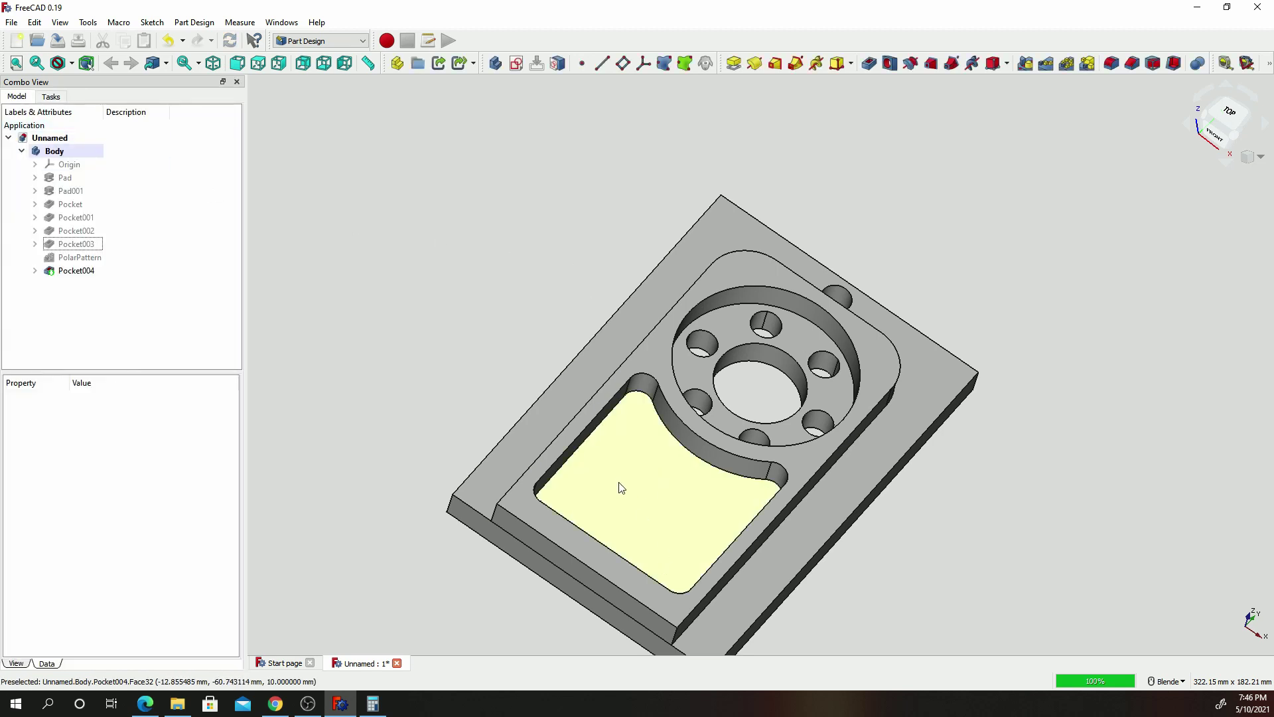
On the plate's top face, sketch a circle of about 8 mm radius, centred about 45.8 mm left and 90.4 mm below the origin.
left_click(686, 264)
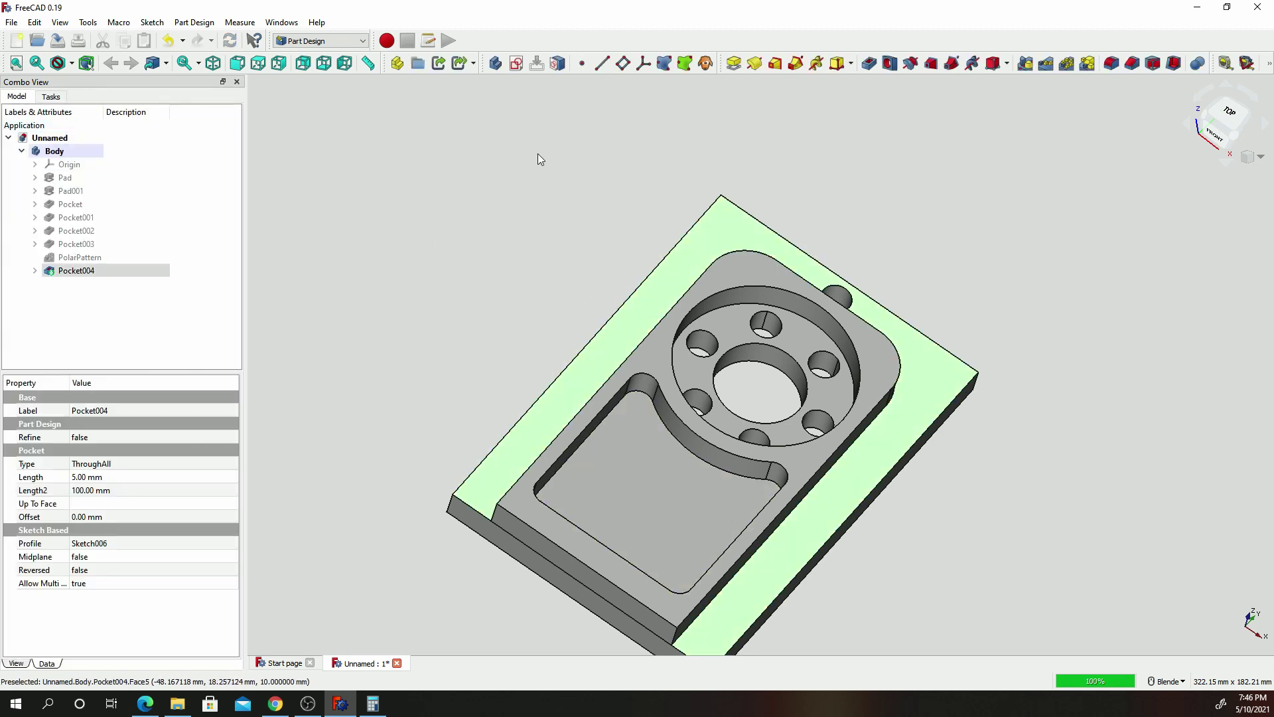
left_click(516, 63)
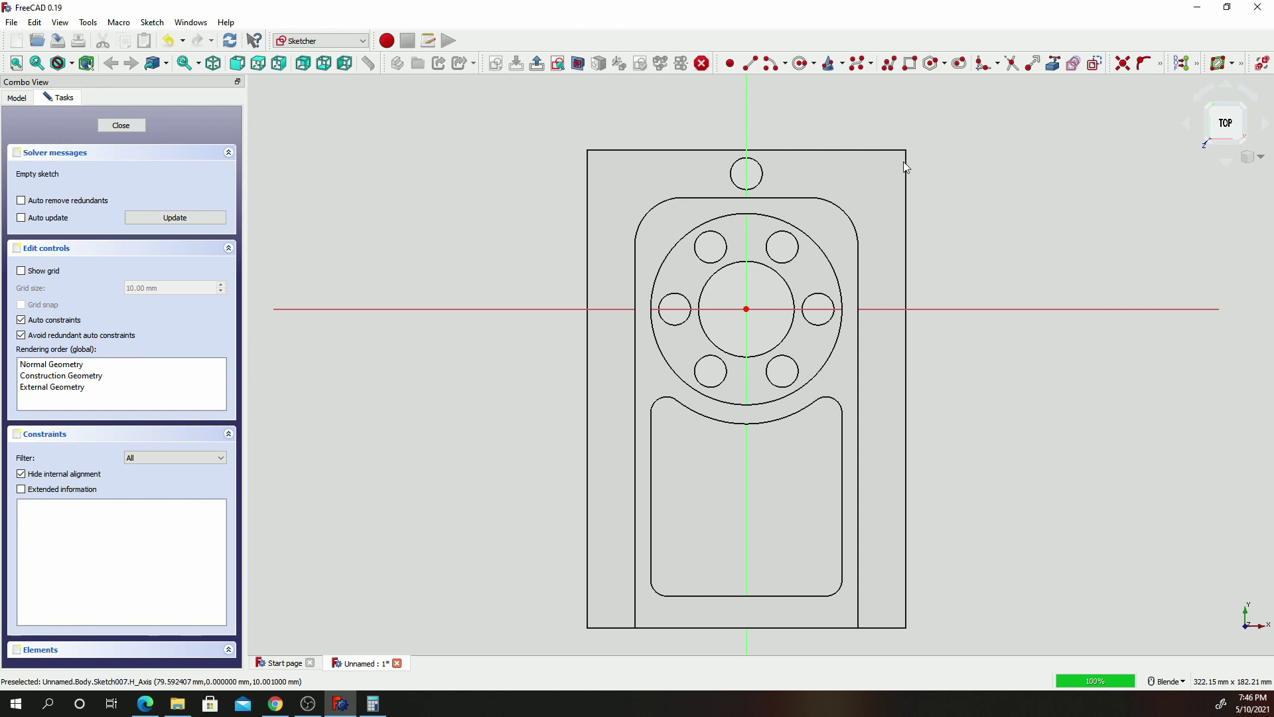
left_click(800, 63)
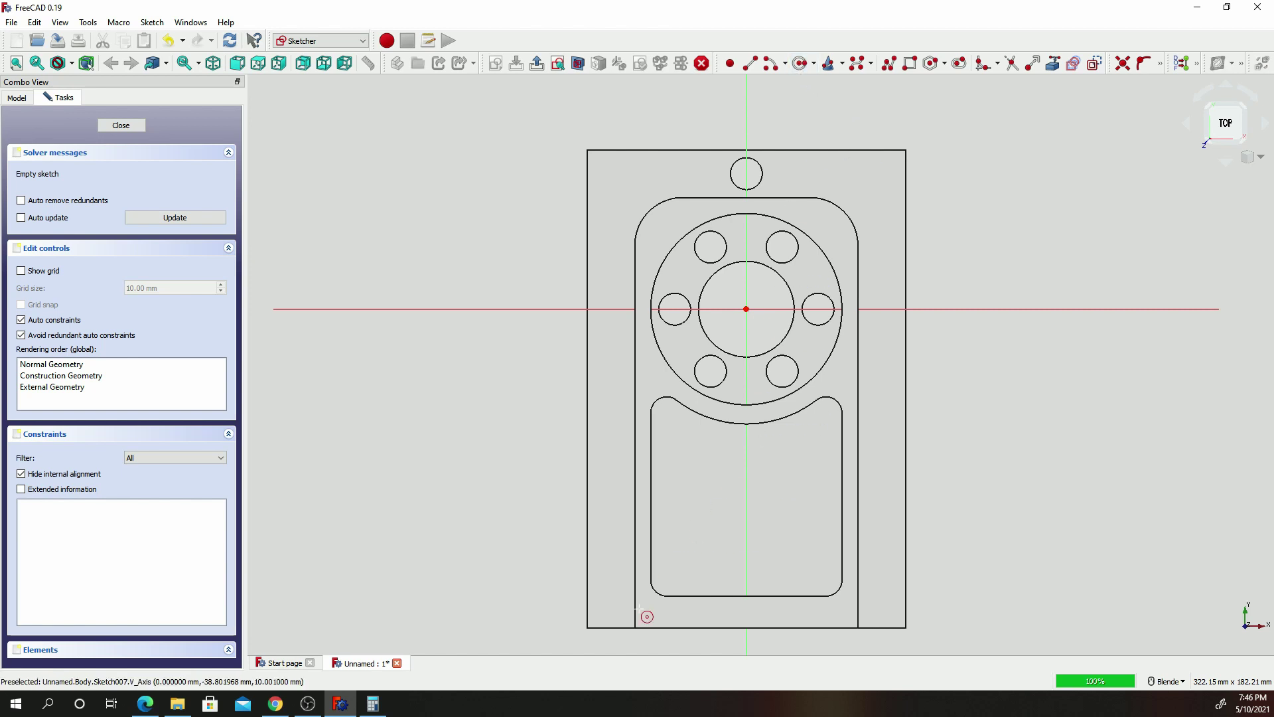
left_click(600, 597)
left_click(623, 609)
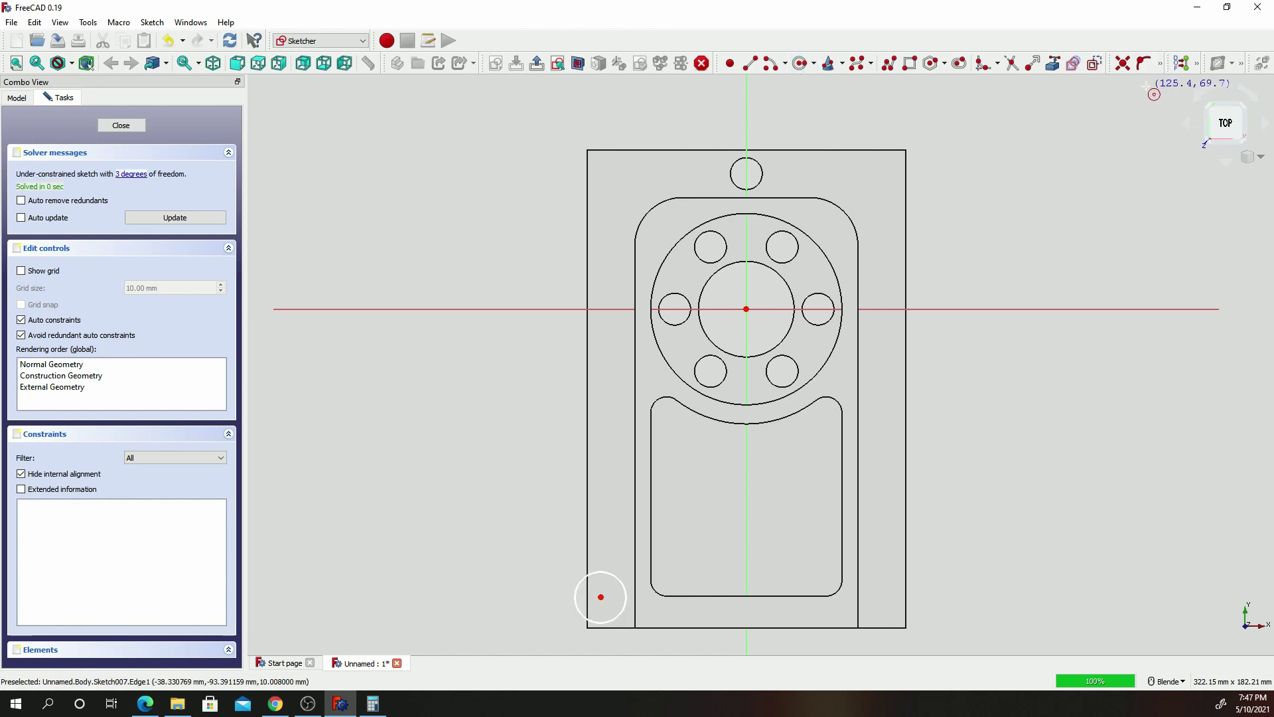
Constrain the vertical distance from the origin to the lower-left circle's centre to 92.5 mm.
left_click(1160, 64)
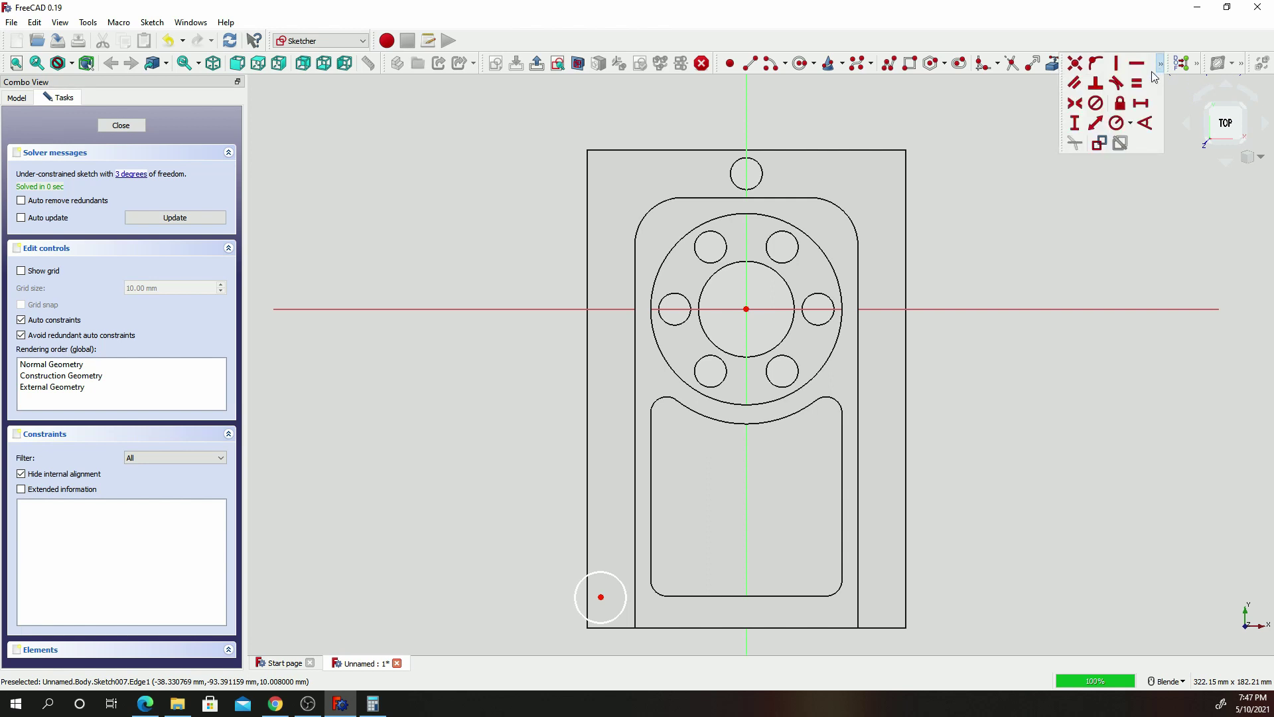
left_click(1072, 129)
left_click(601, 597)
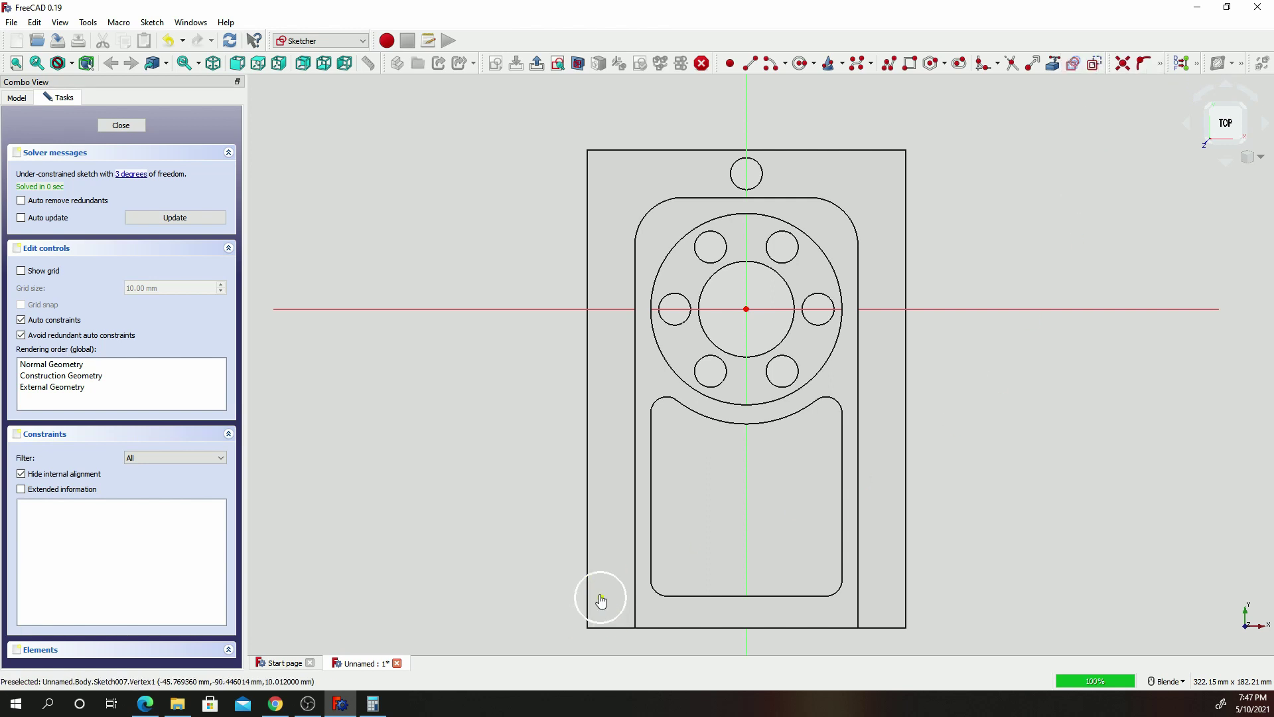
left_click(747, 308)
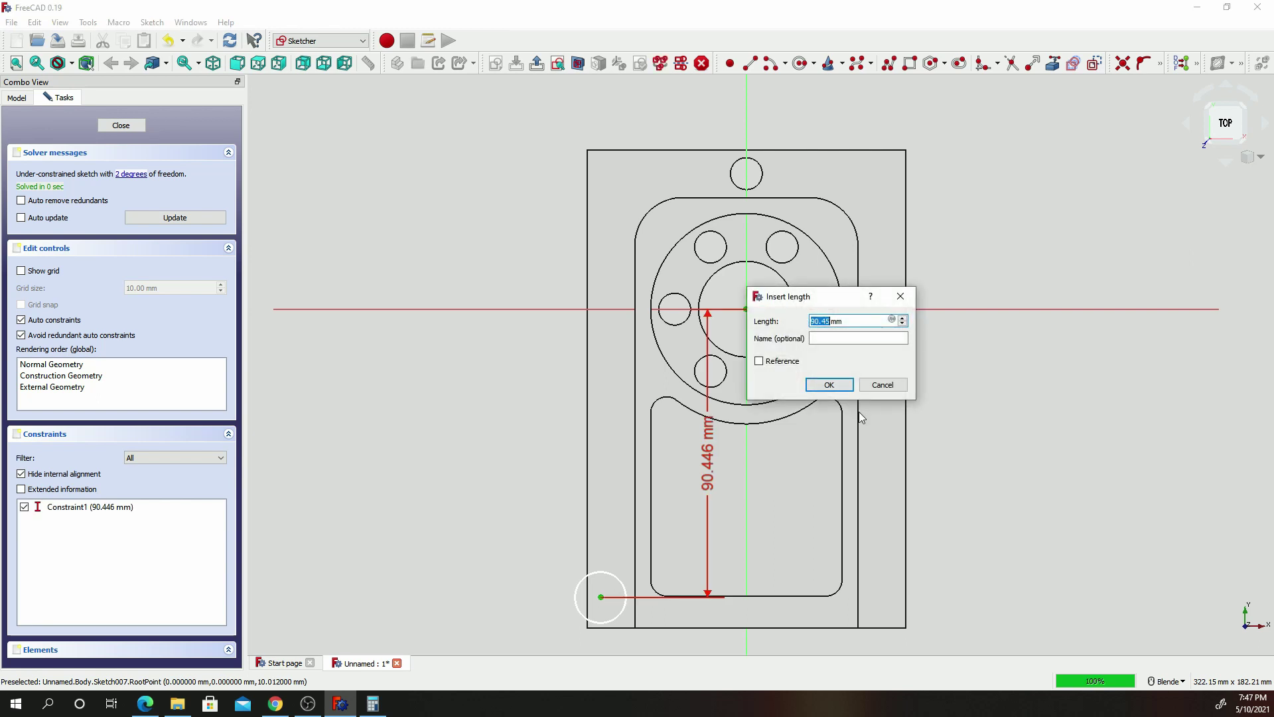
type("9")
key("Return")
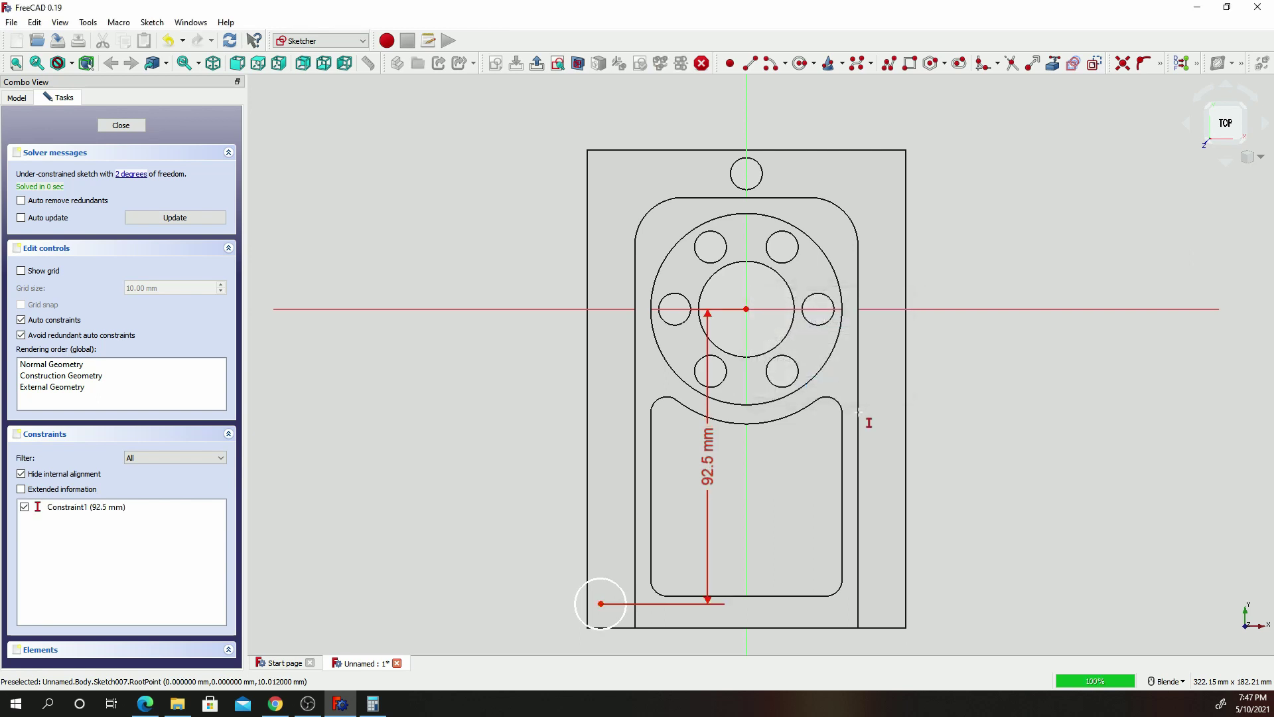
Constrain the horizontal distance from the origin to the lower-left circle's centre to 40.25 mm.
left_click(1161, 64)
left_click(1120, 124)
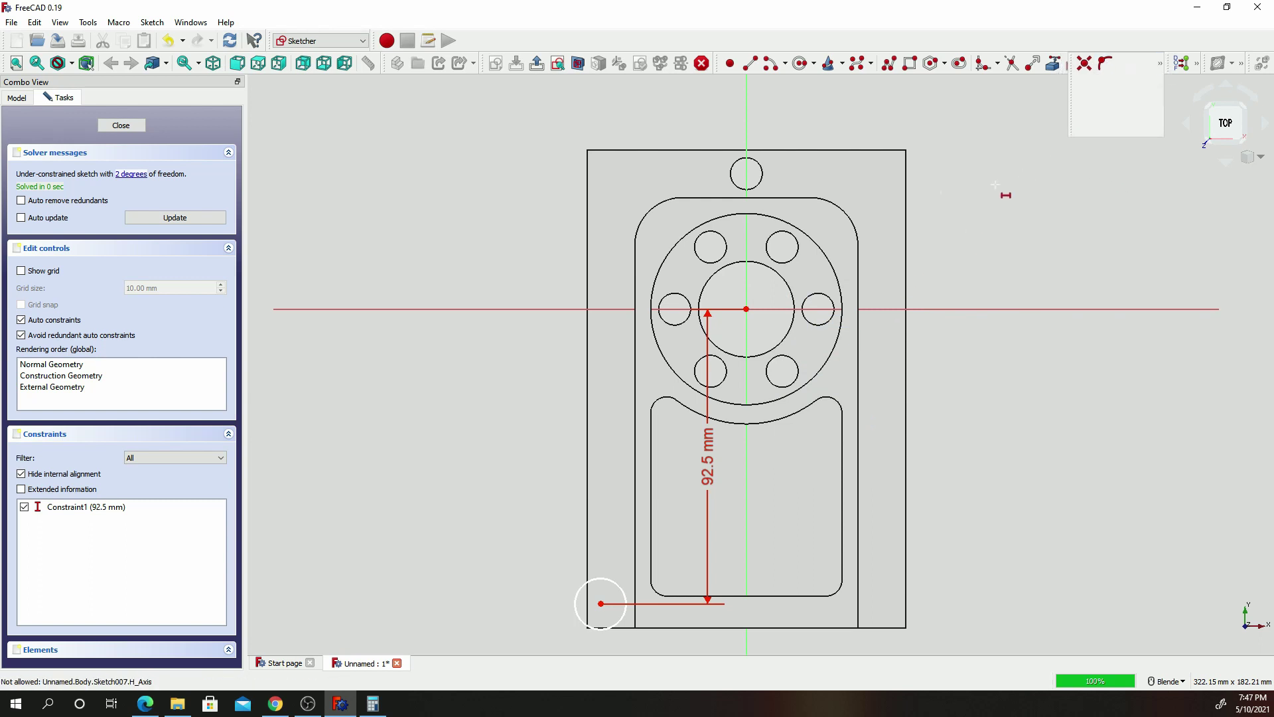
left_click(747, 309)
left_click(600, 603)
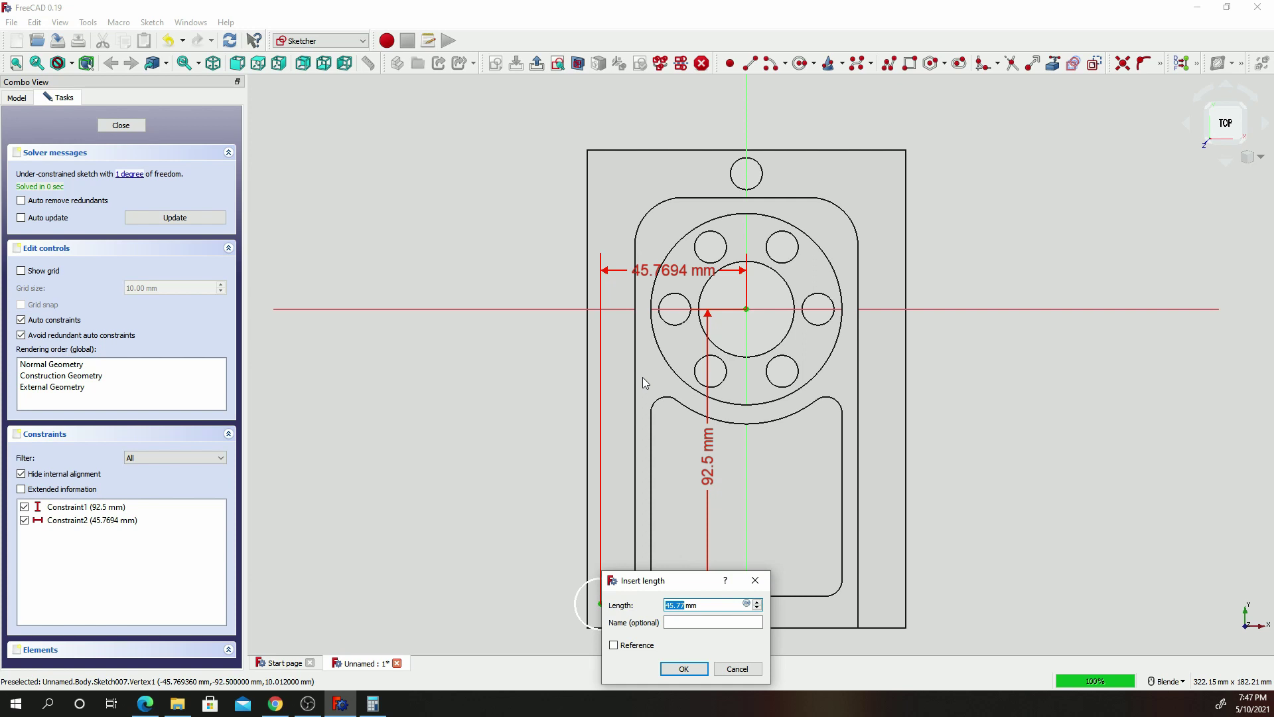
type("40.2")
key("Return")
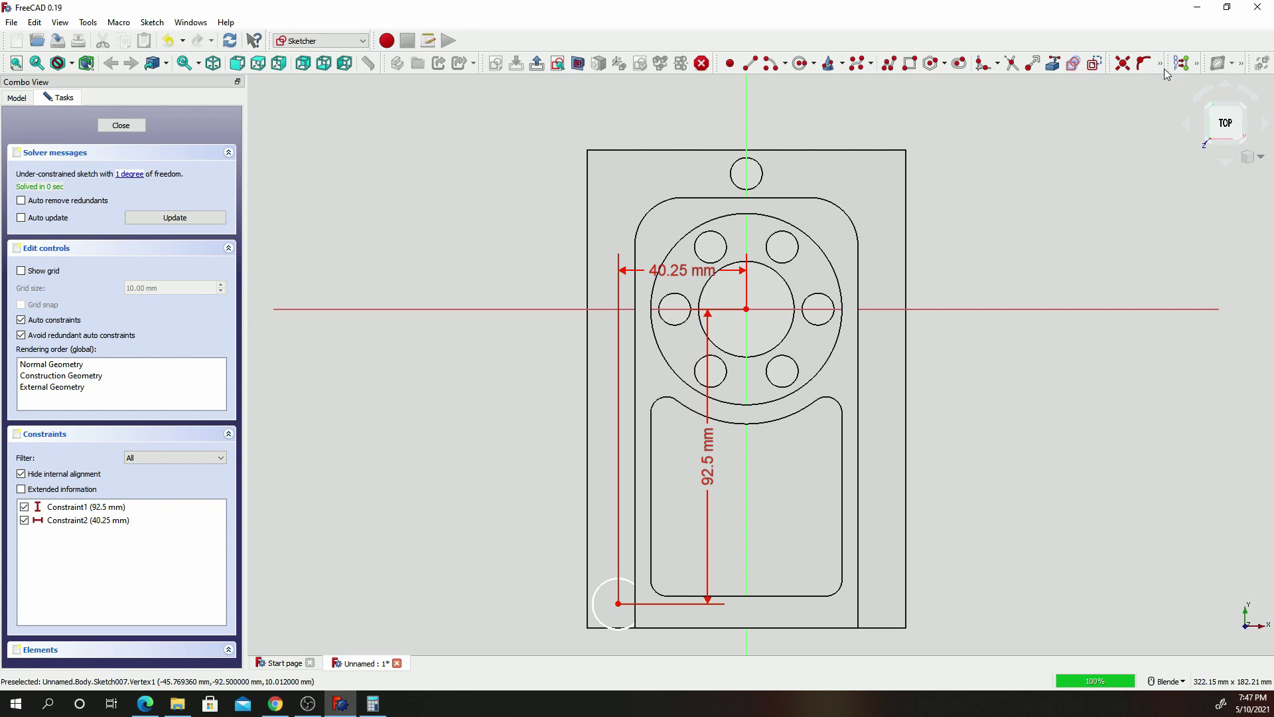
Constrain the lower-left circle's radius to 5 mm.
left_click(1159, 63)
left_click(1118, 125)
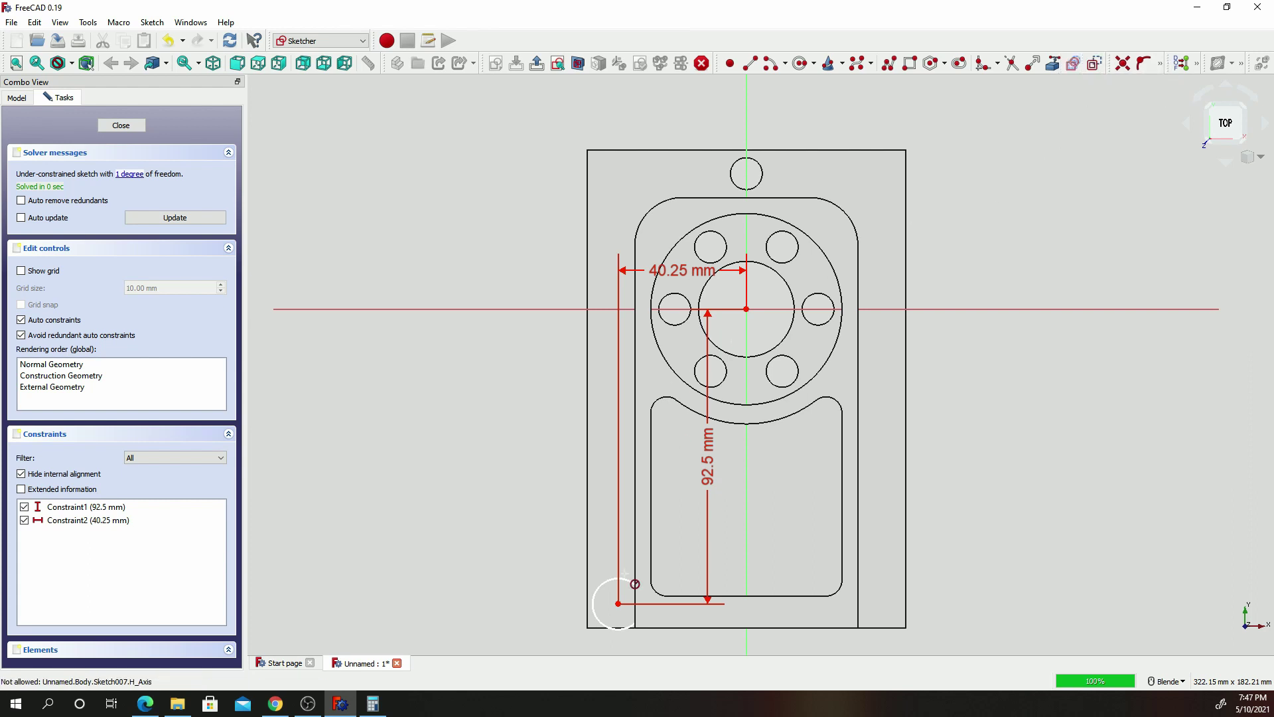
left_click(613, 580)
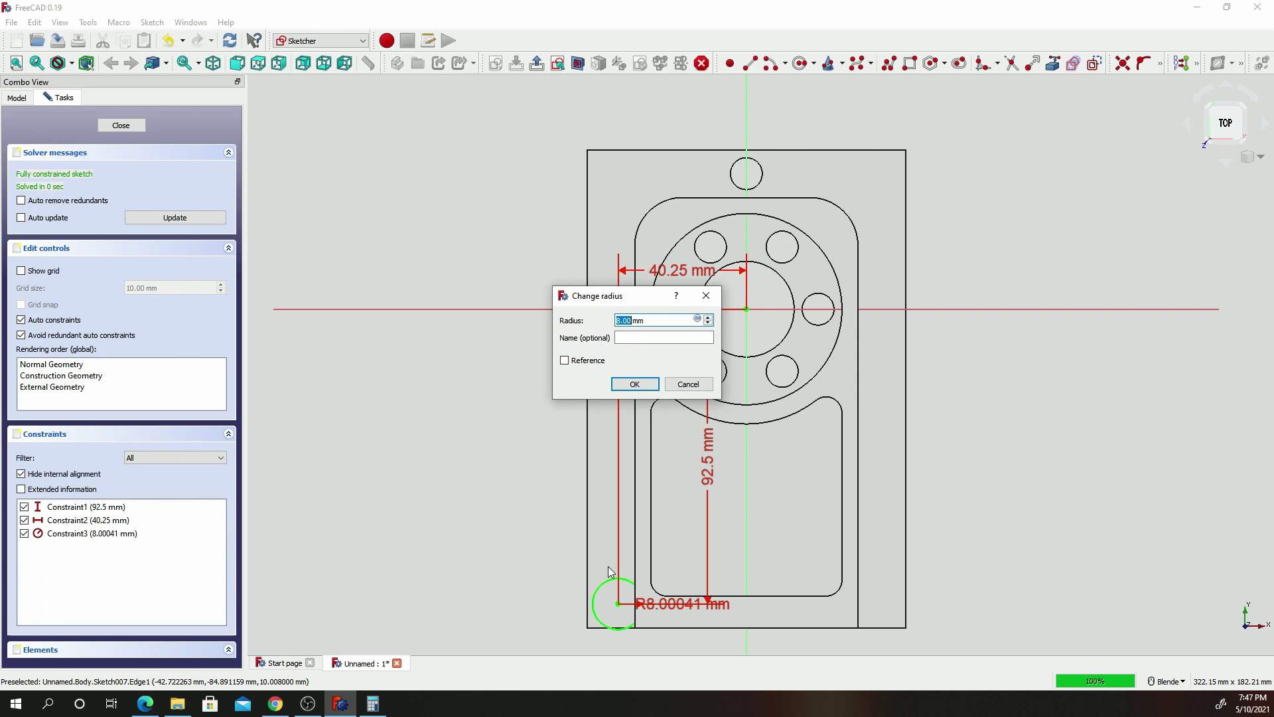
type("5")
key("Return")
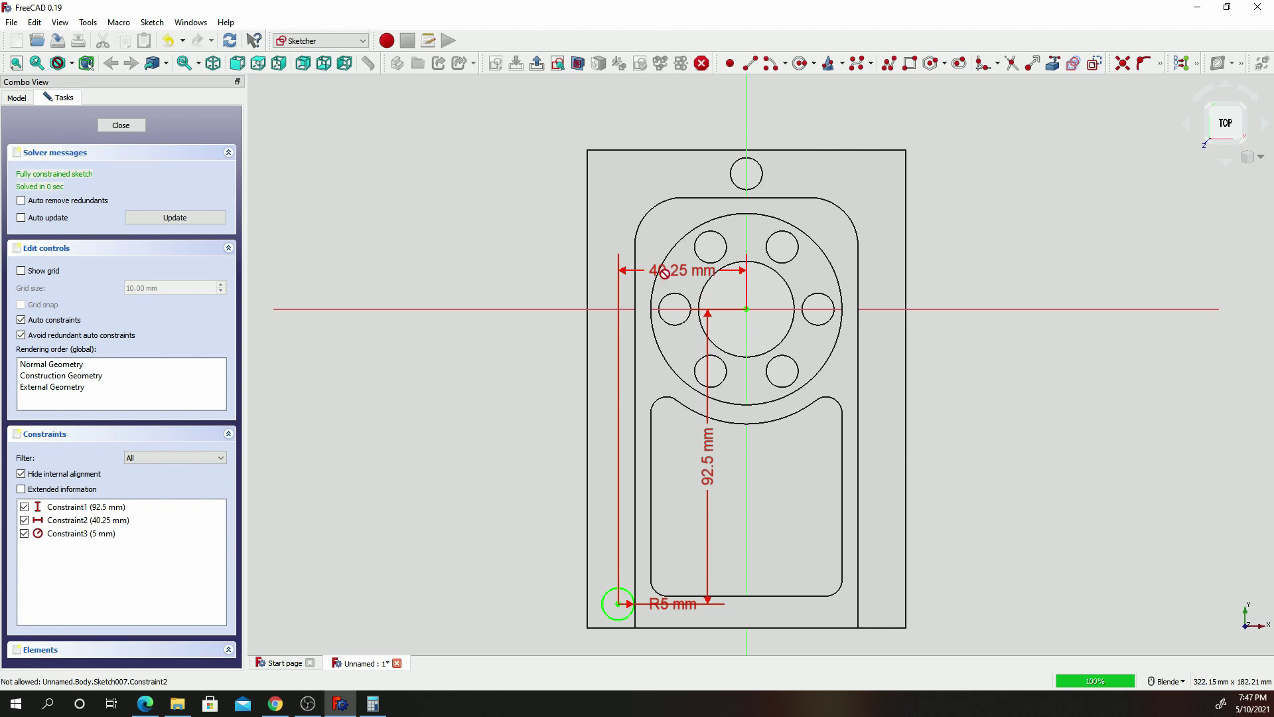
Set the horizontal distance constraint between the origin and the lower-left circle's centre to 42.25 mm.
right_click(712, 309)
left_click(1088, 194)
double_click(690, 271)
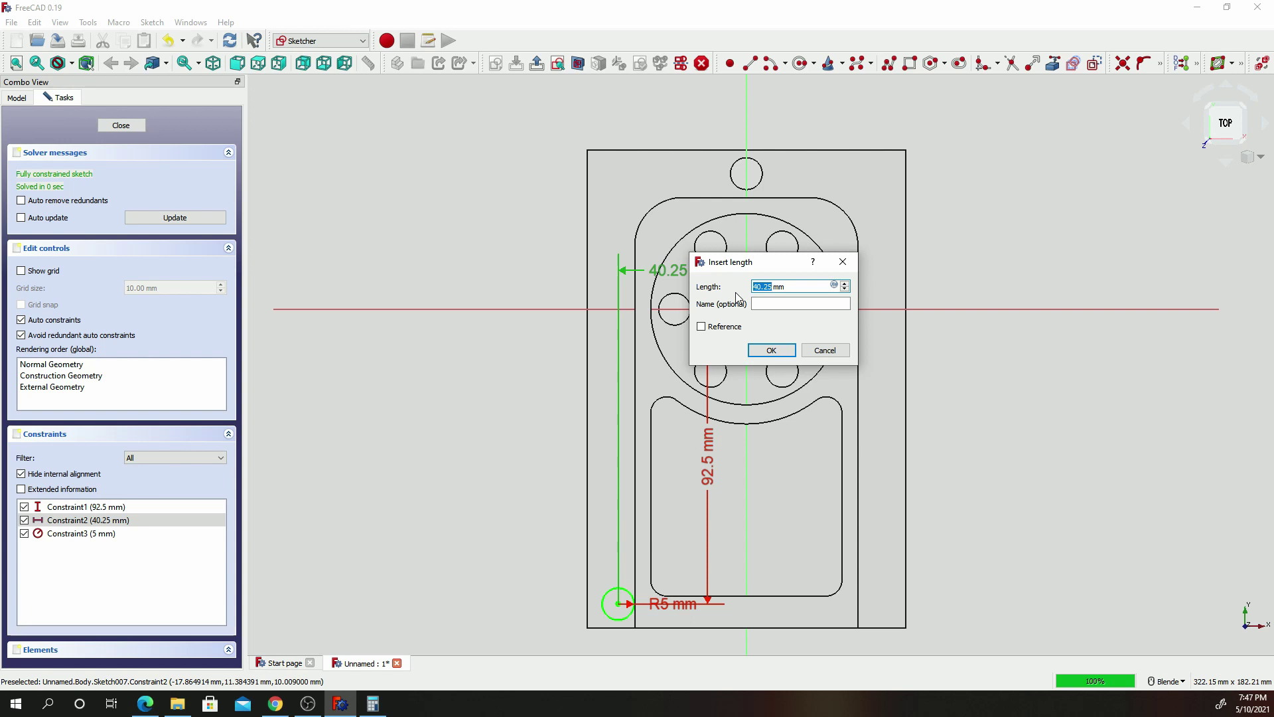
left_click(780, 288)
type("2")
key("Return")
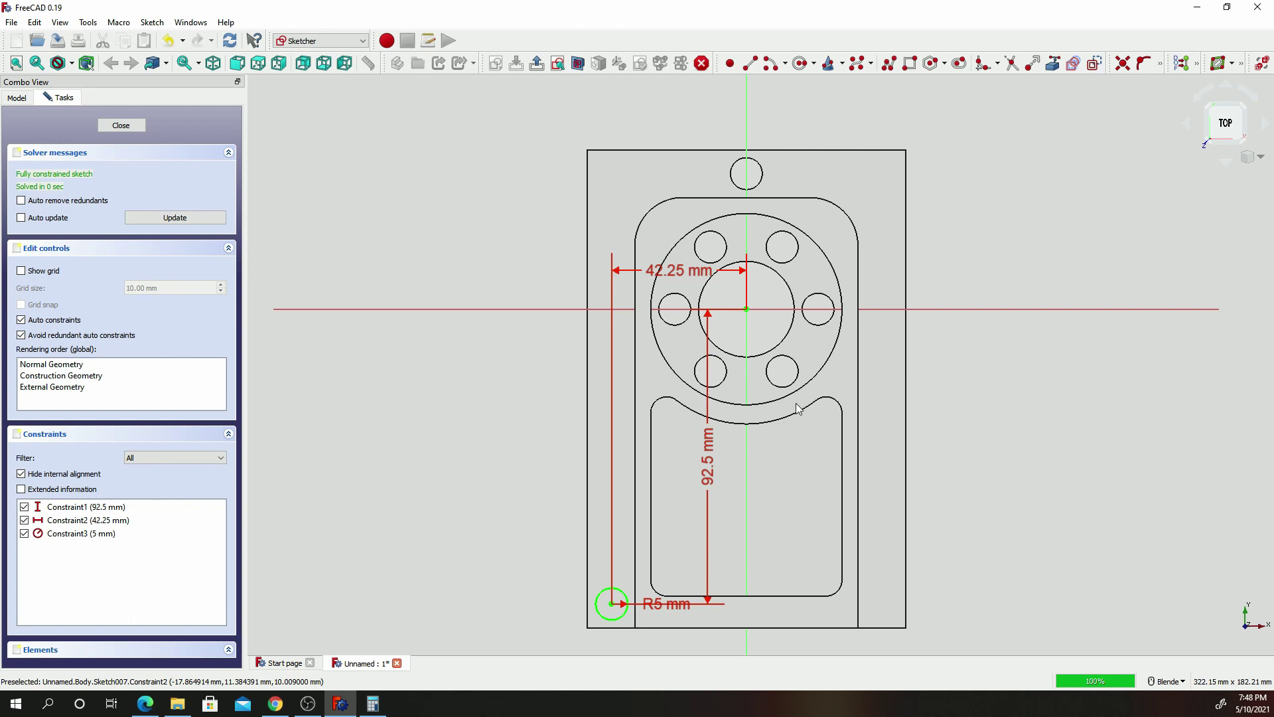
Sketch a circle with a radius of about 3.7 mm in the plate's lower-right corner.
left_click(1010, 64)
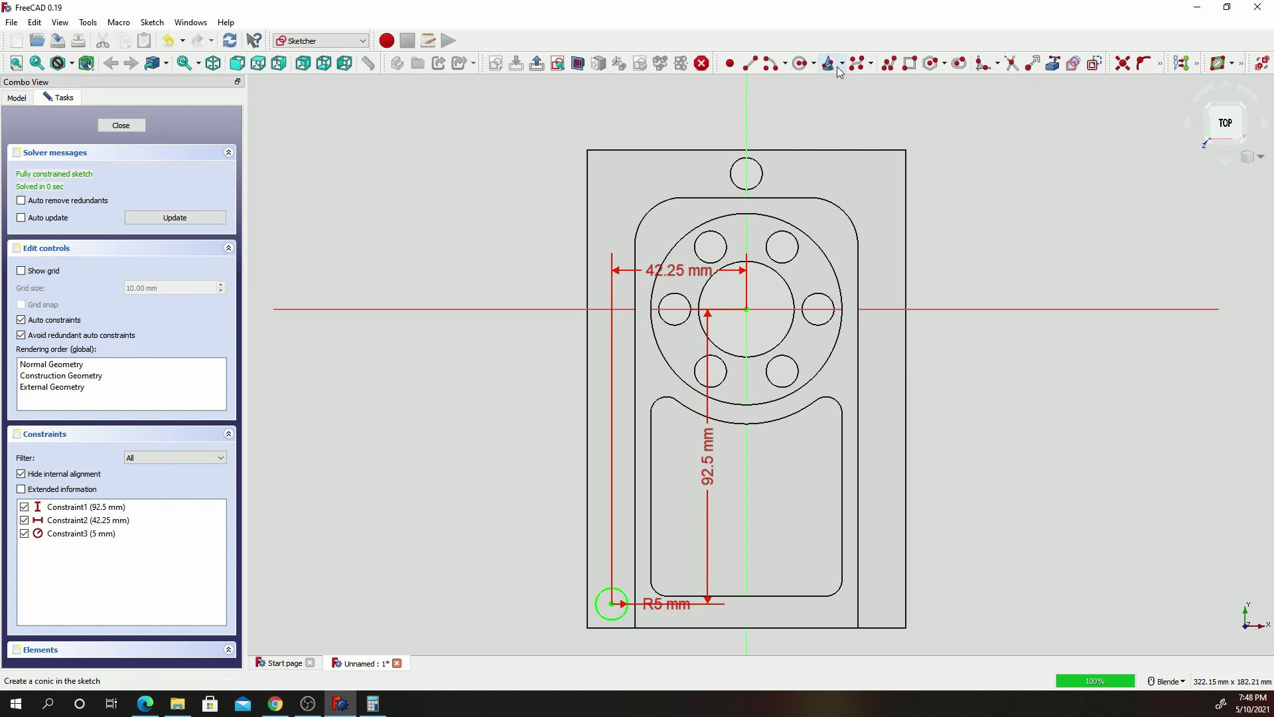
left_click(875, 596)
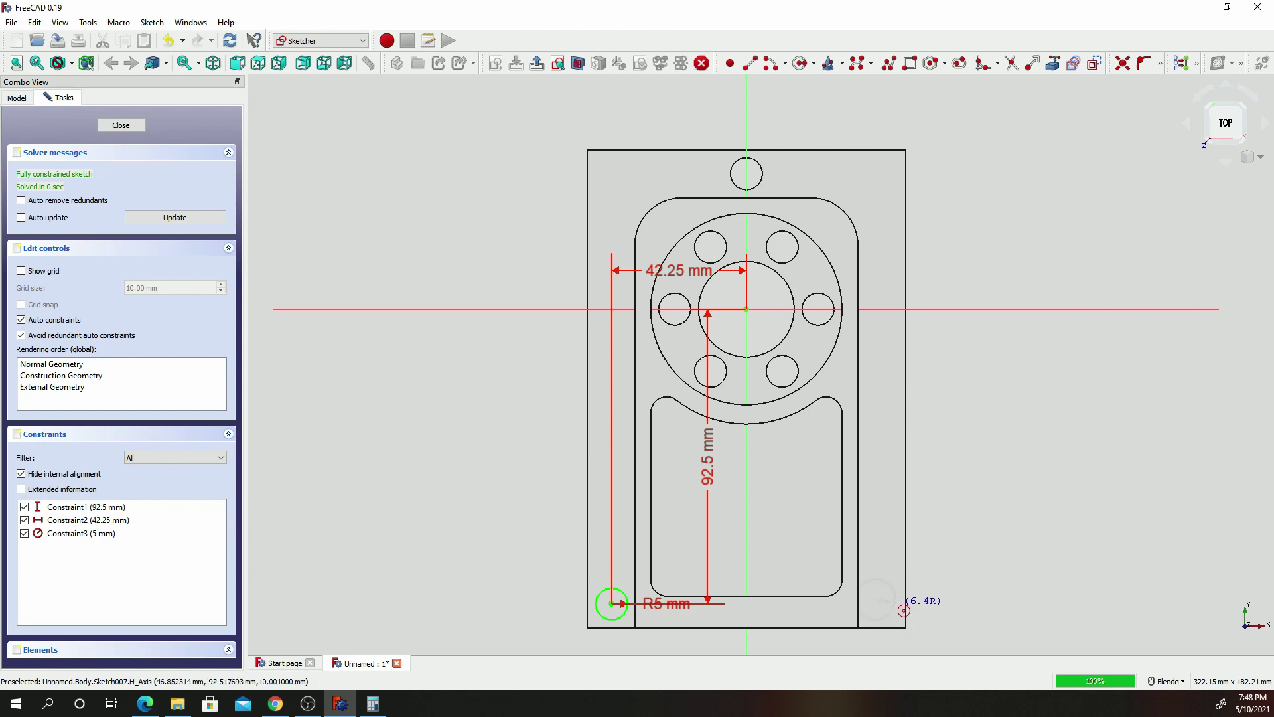
left_click(887, 601)
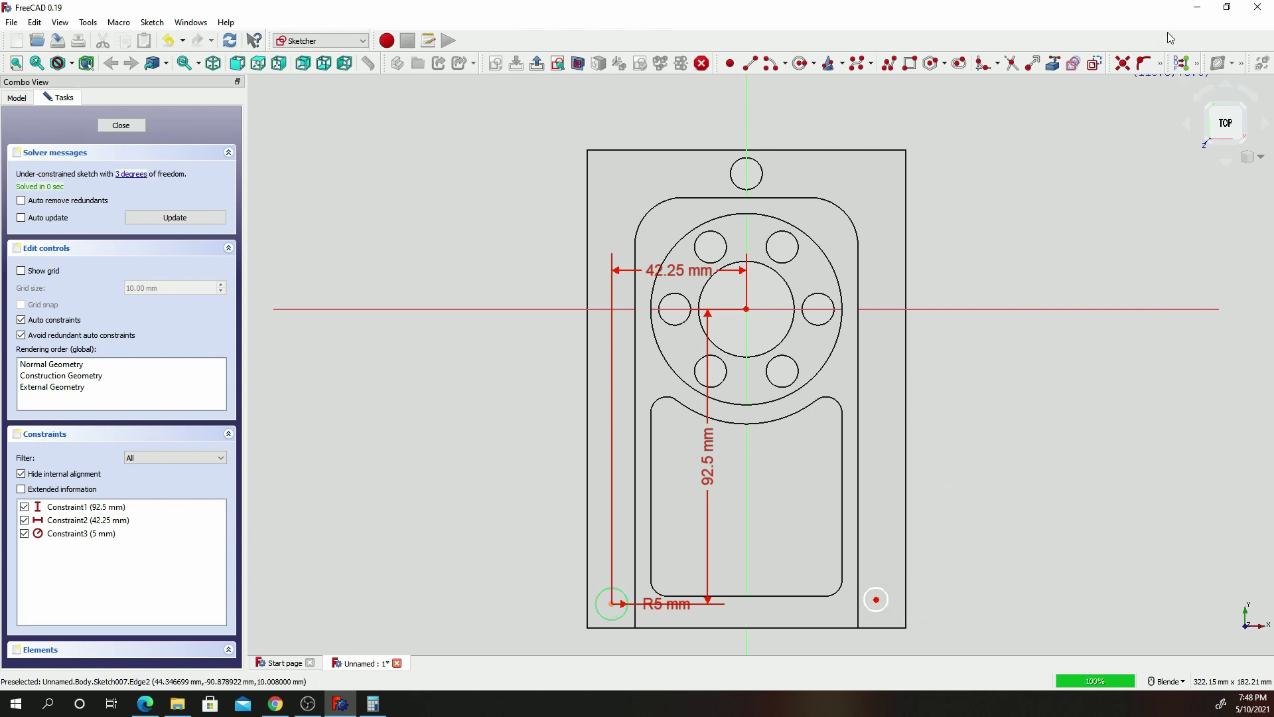
Constrain the vertical distance from the origin to the lower-right circle's centre to 92.5 mm.
left_click(1161, 68)
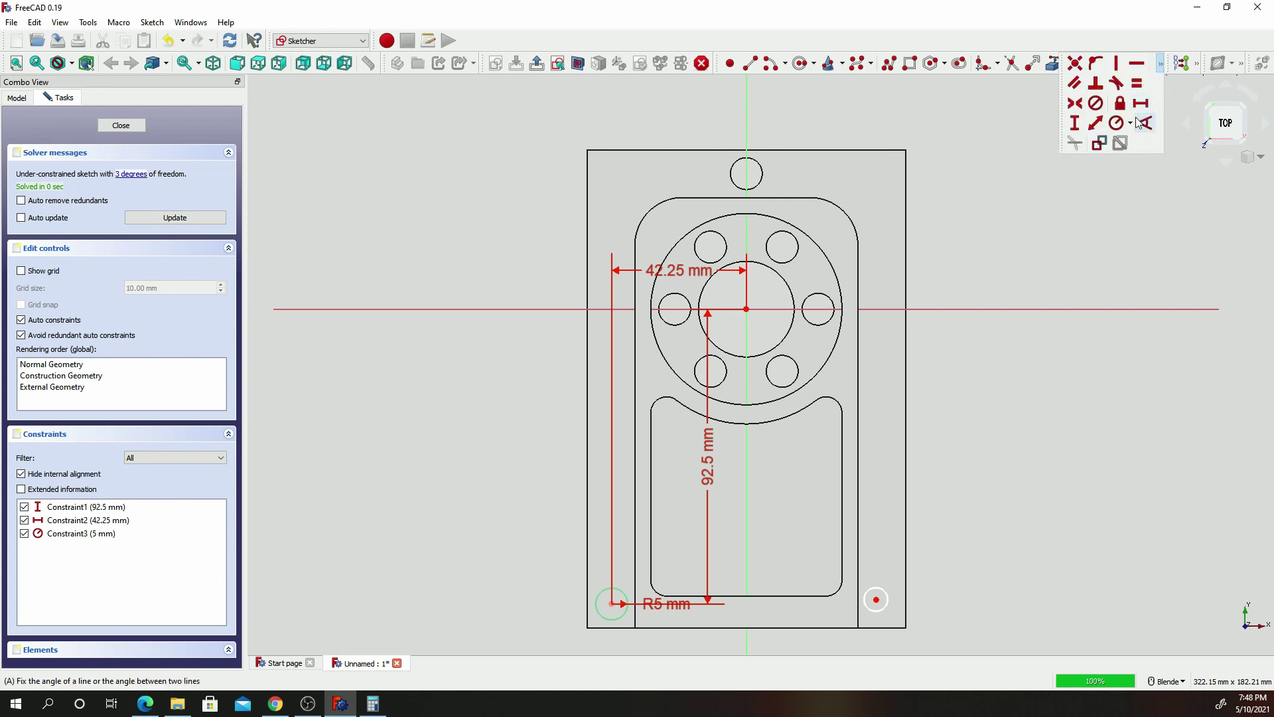
left_click(1083, 127)
left_click(876, 600)
left_click(747, 309)
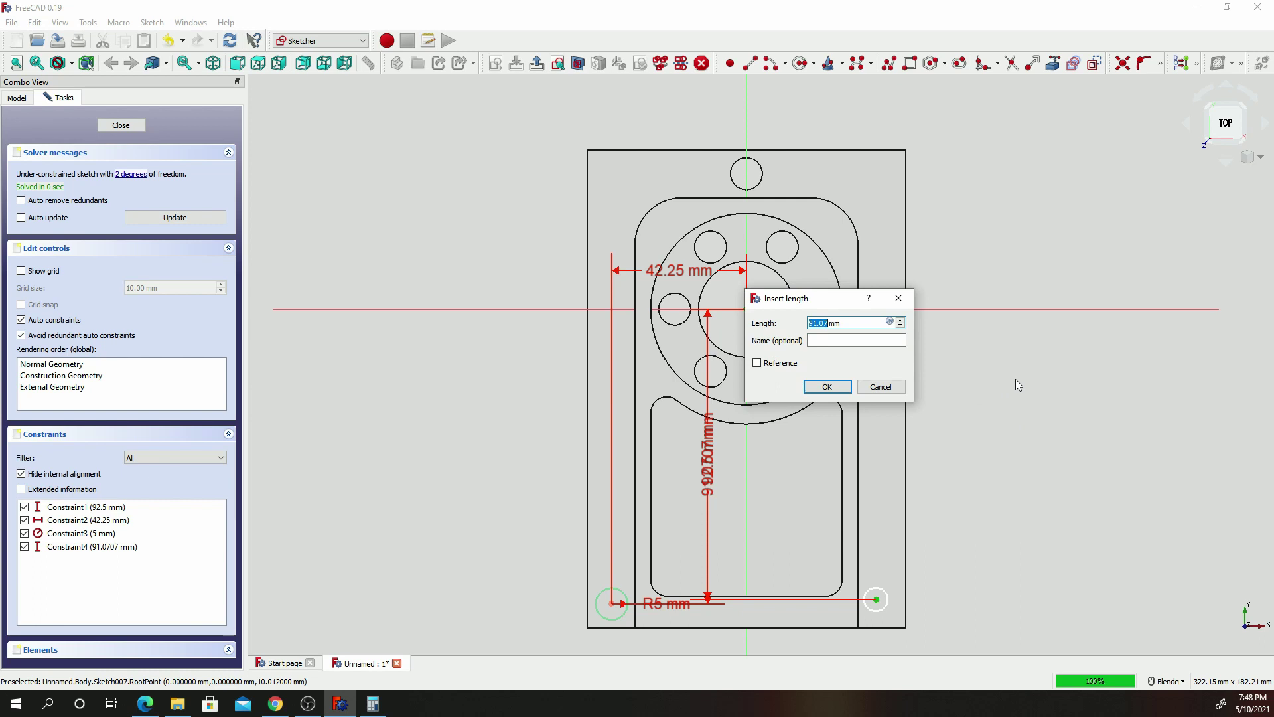
type("92.5")
key("Return")
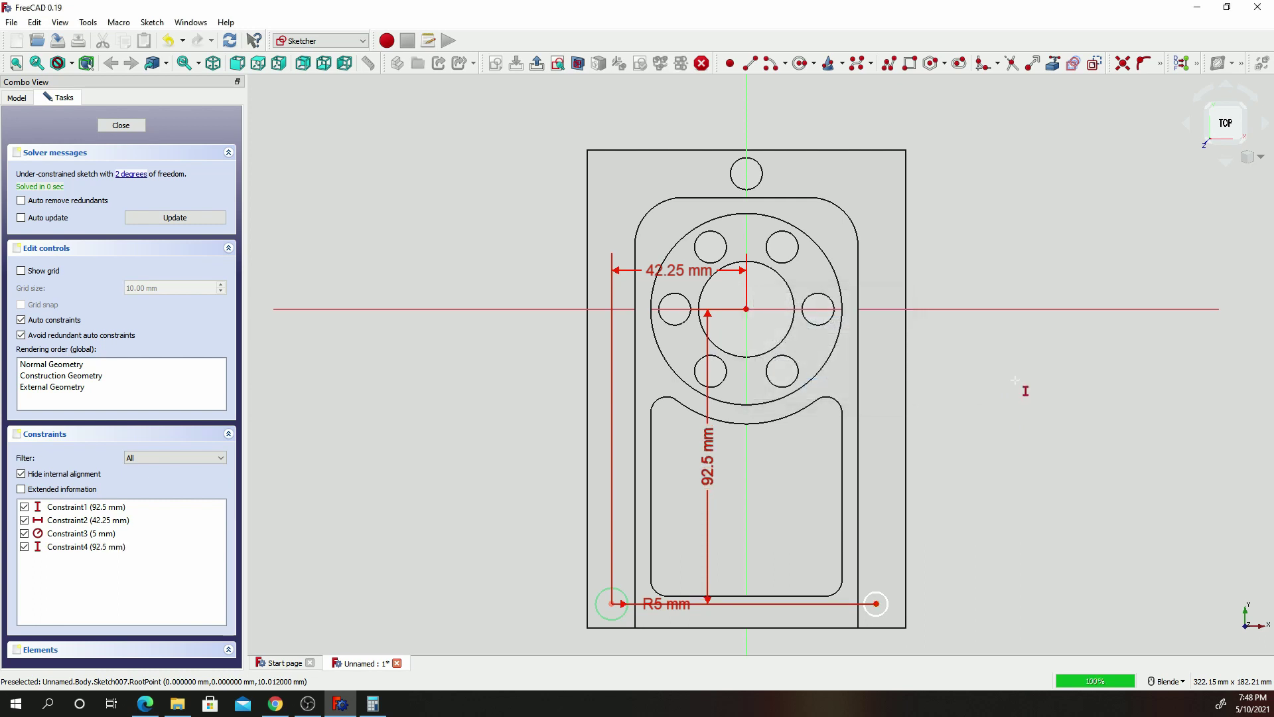
Constrain the horizontal distance from the origin to the lower-right circle's centre to 42.5 mm.
left_click(1160, 63)
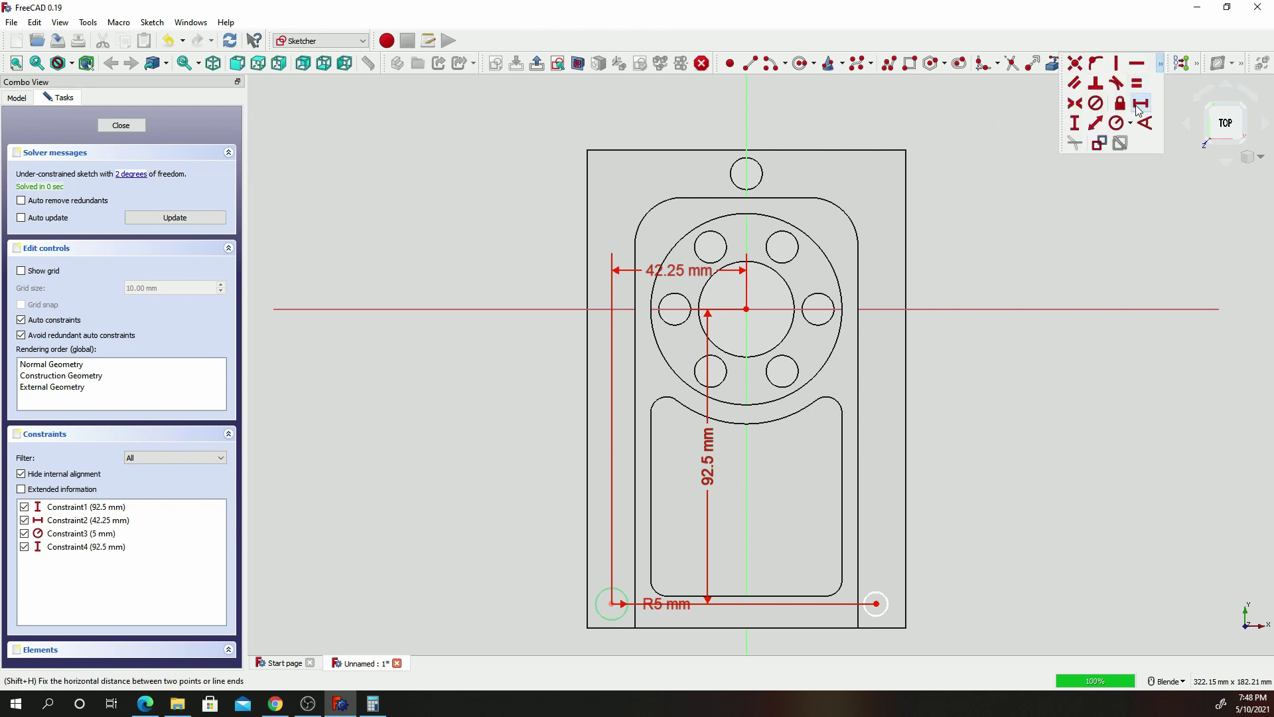
left_click(1137, 104)
left_click(747, 309)
left_click(876, 603)
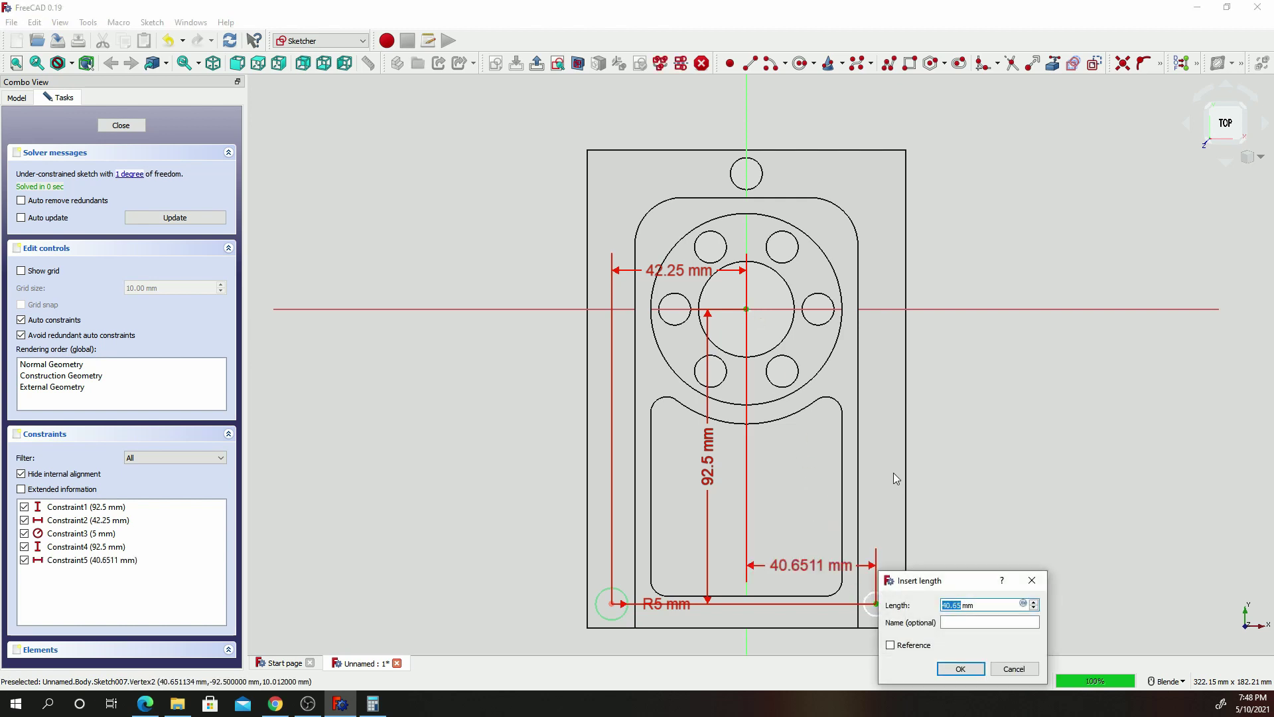
type("42.5")
key("Return")
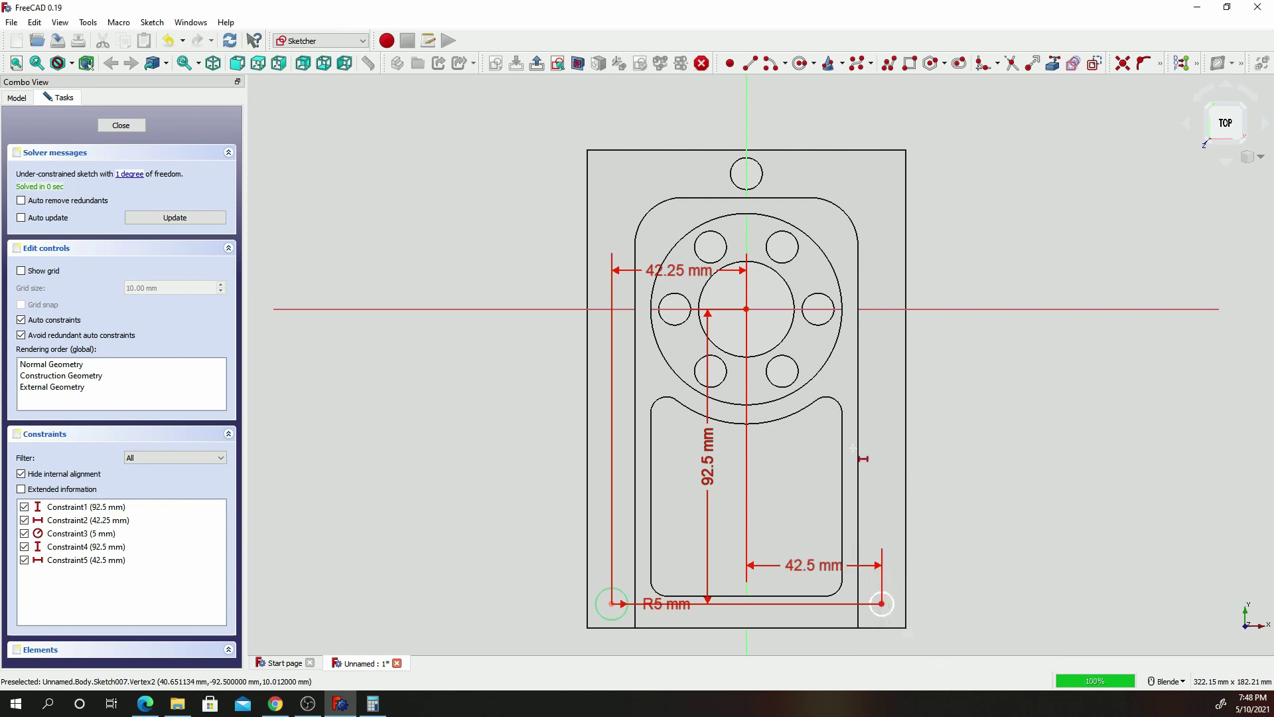
Constrain the lower-right circle's radius to 5 mm.
key("i")
left_click(1160, 64)
left_click(1120, 123)
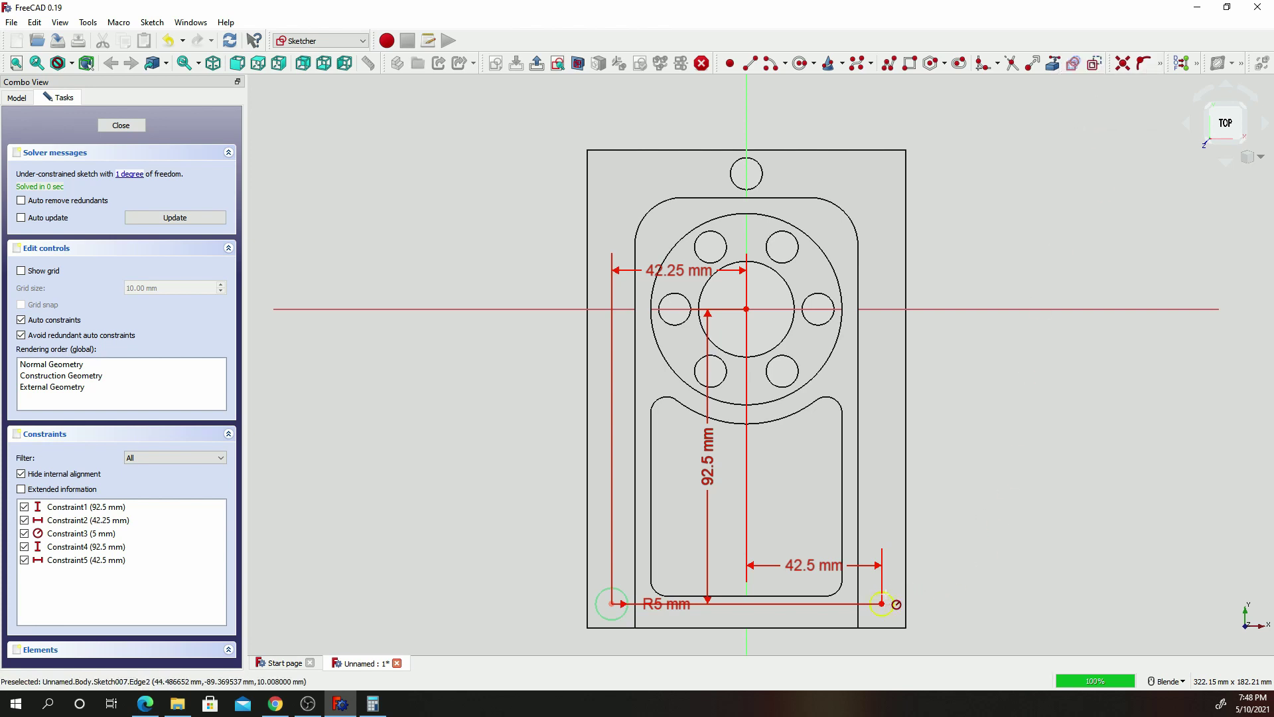
left_click(891, 594)
type("5mm")
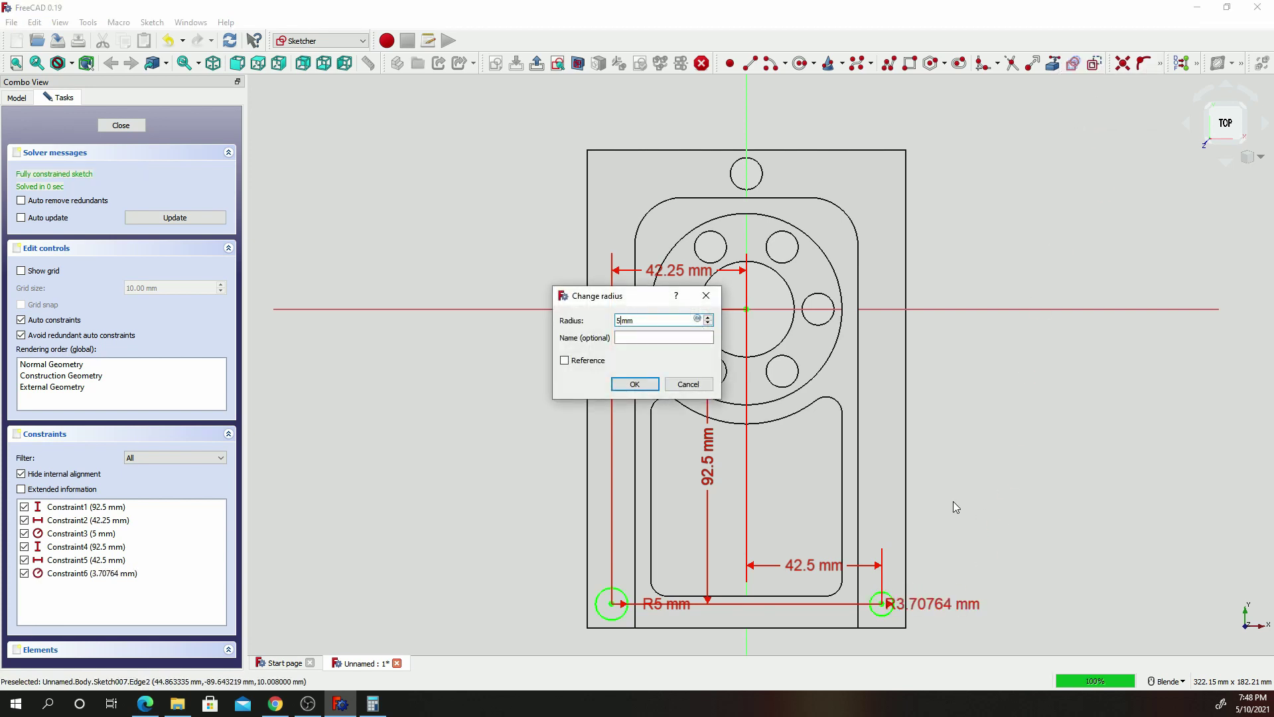
key("Return")
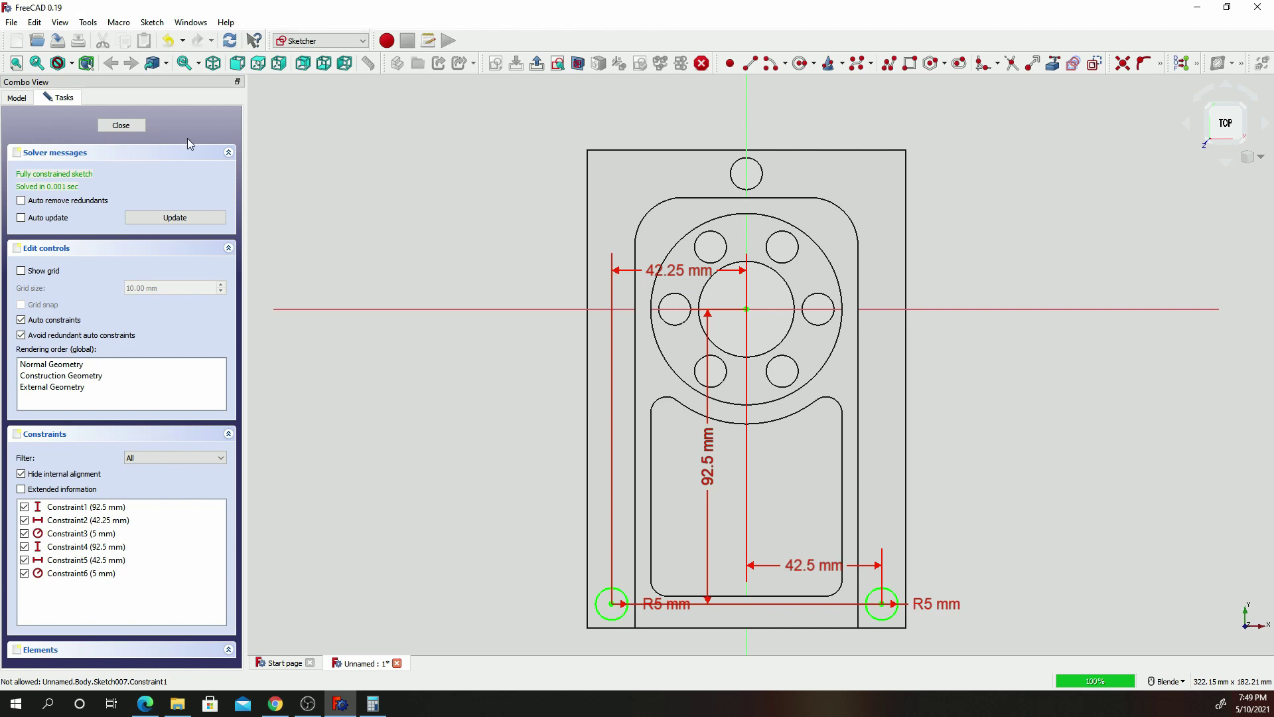
Close the sketch and pocket its two corner circles through all of the plate.
left_click(122, 126)
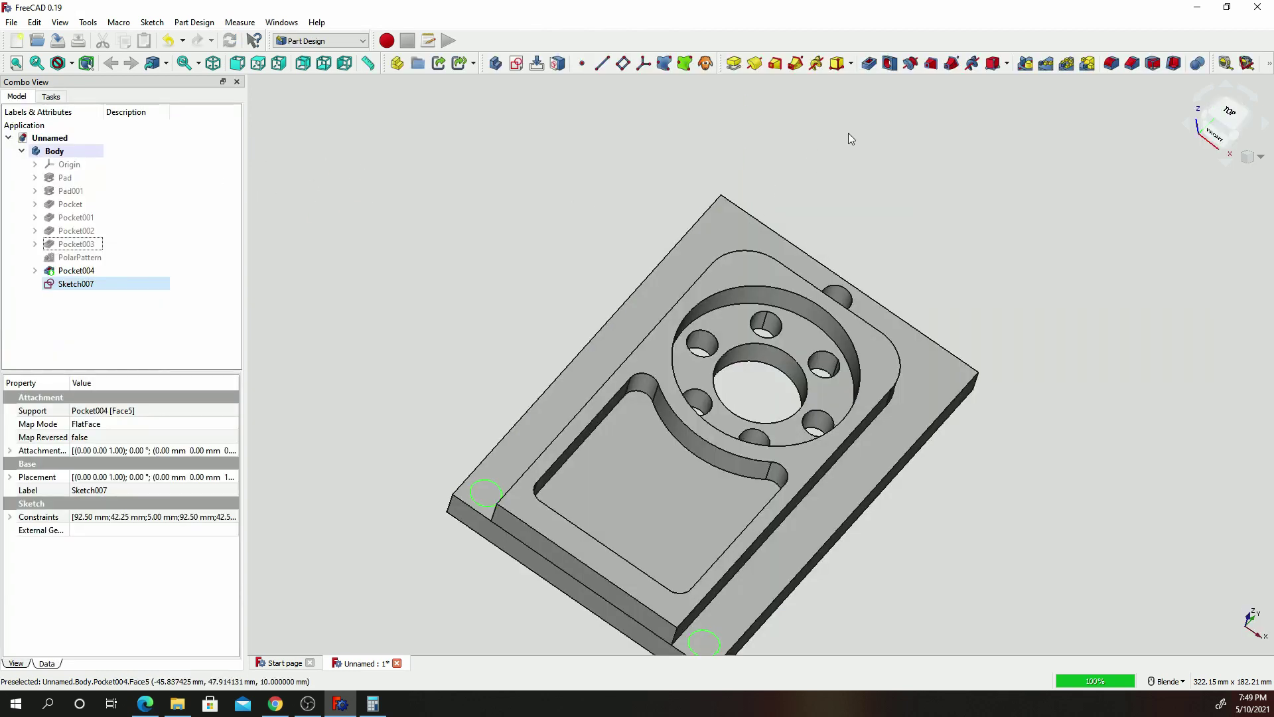
left_click(869, 63)
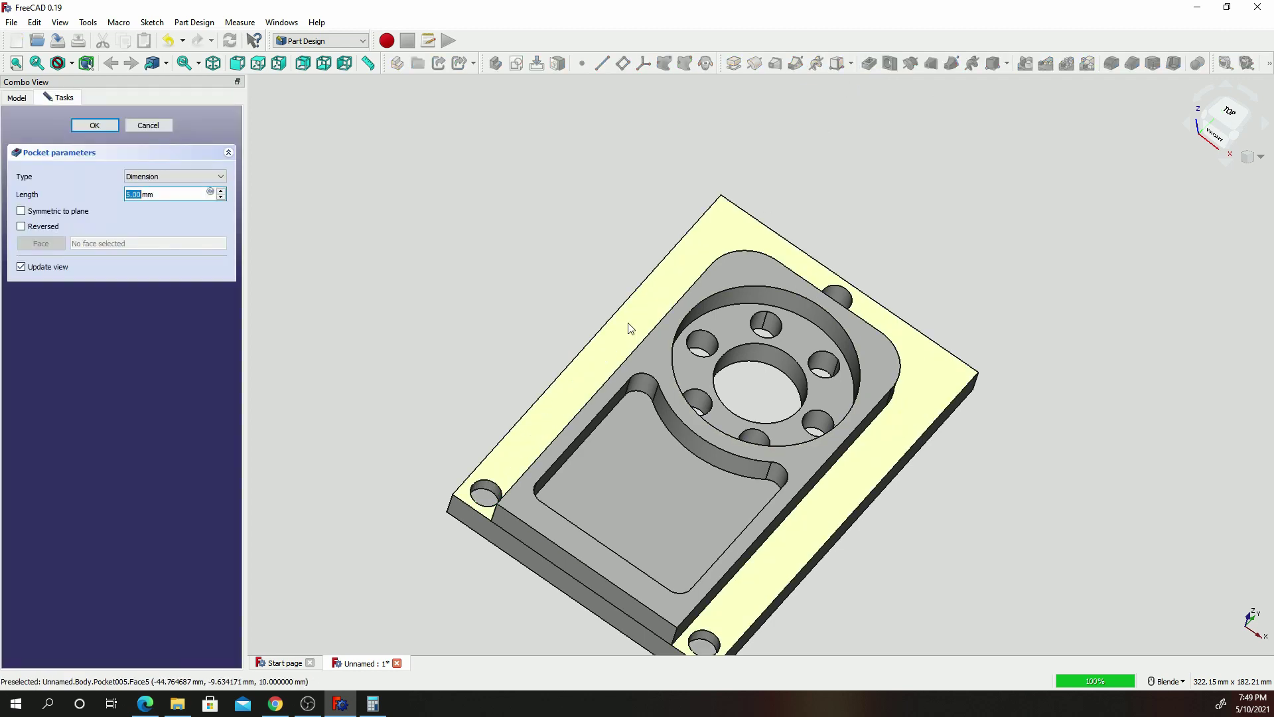
left_click(182, 177)
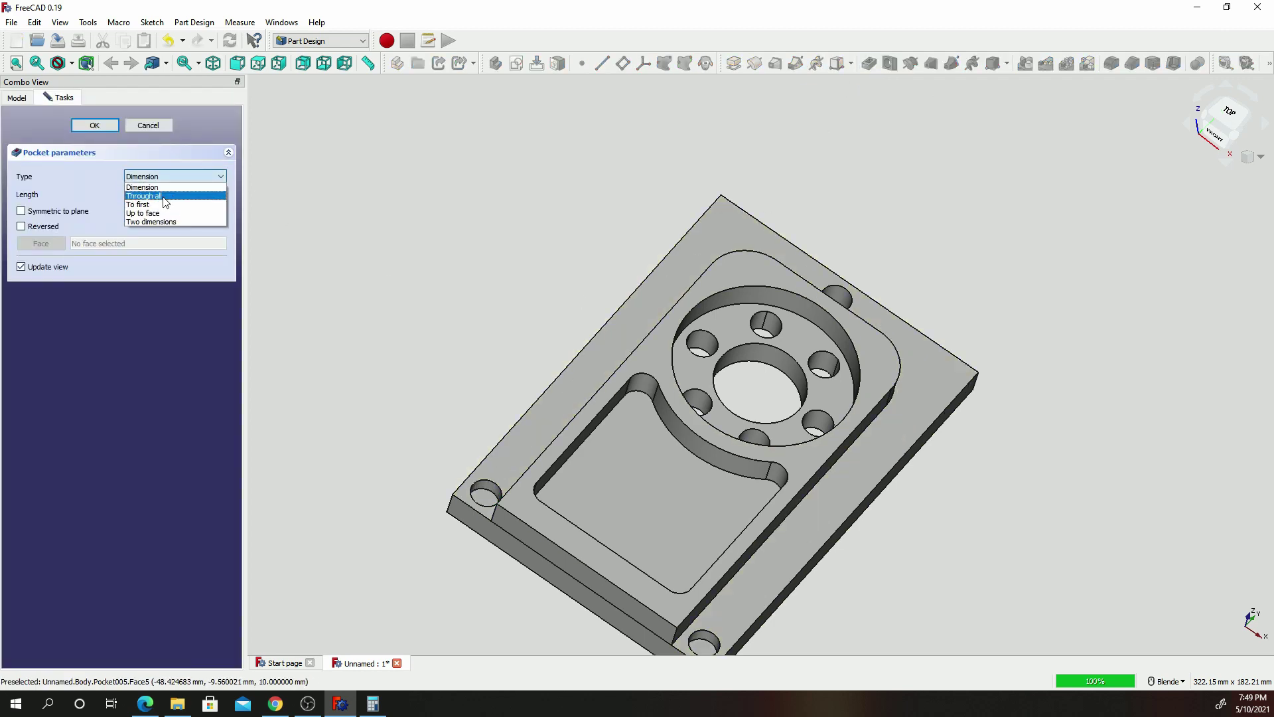
left_click(166, 199)
middle_click_drag(564, 543, 646, 576)
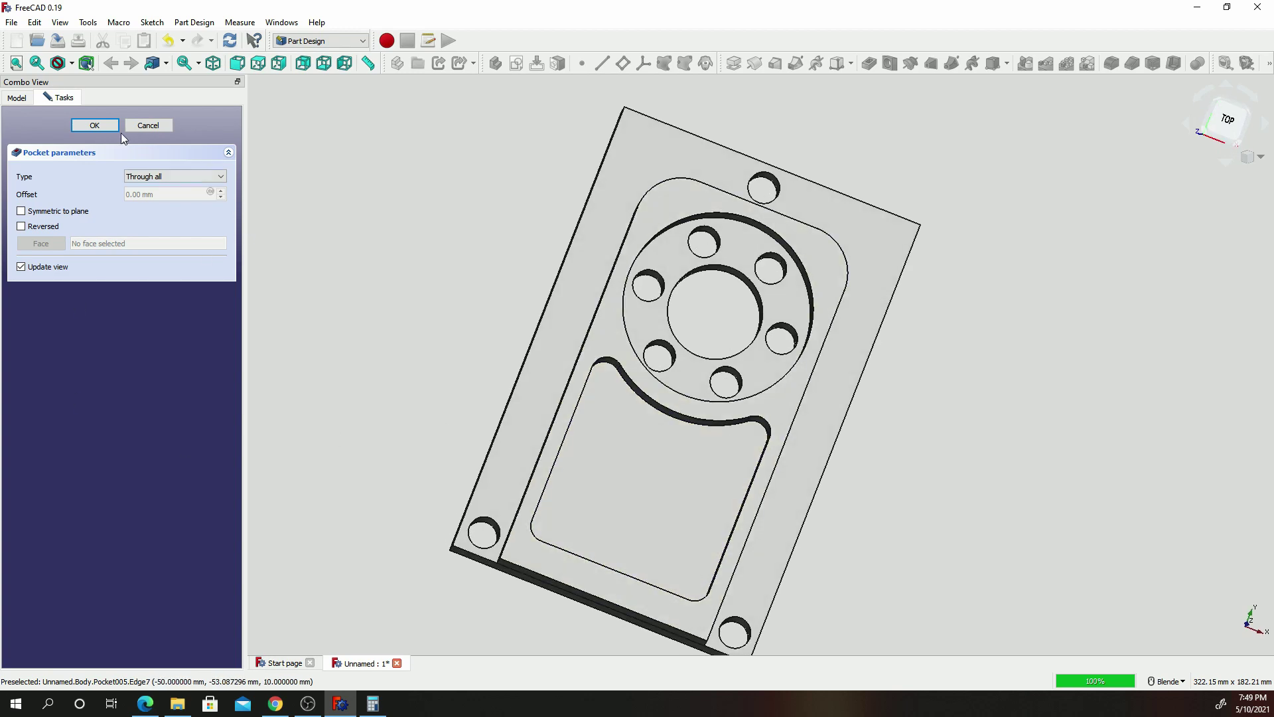
key("Return")
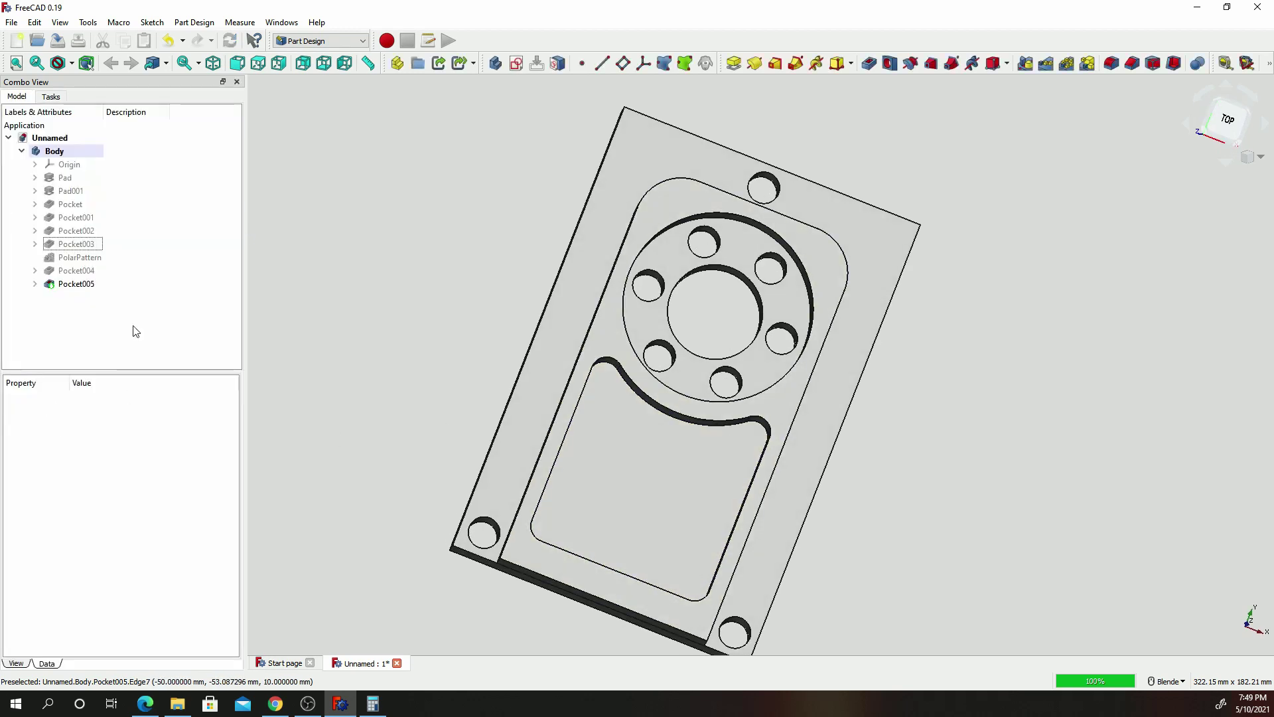
Create a linear pattern of the two corner holes along the base Y axis with a 135 mm length and 4 occurrences.
left_click(103, 284)
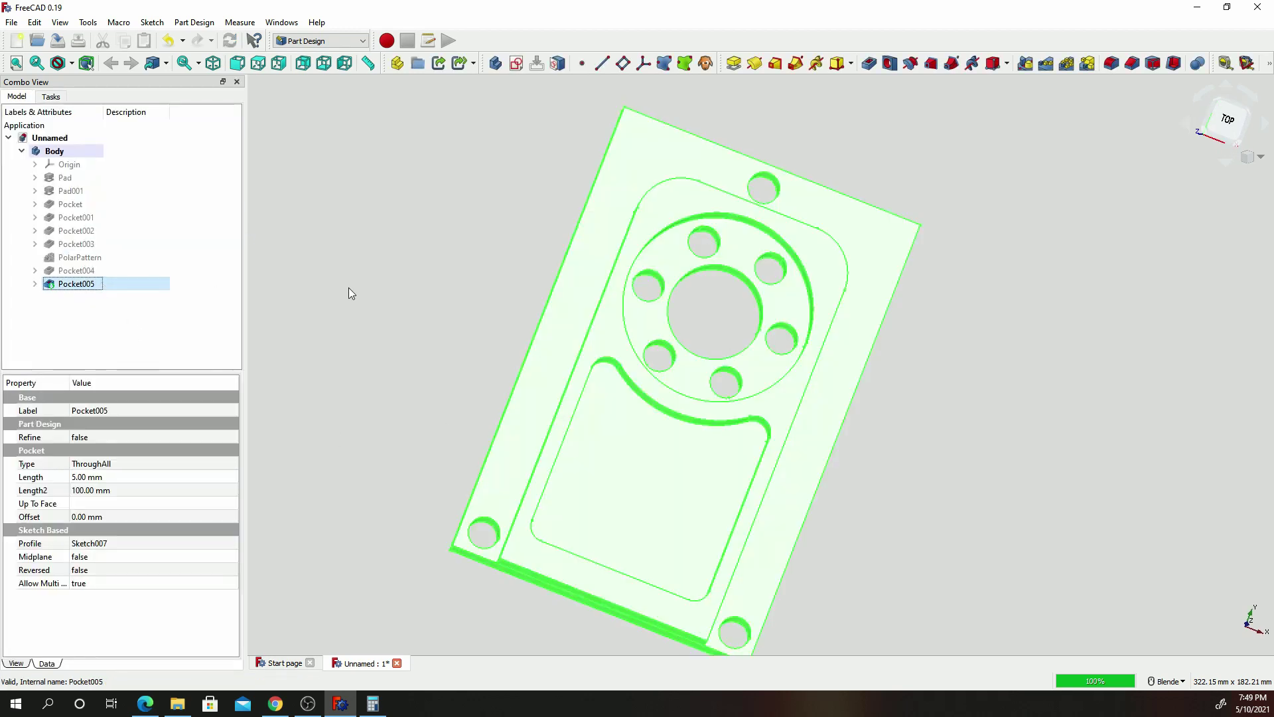
left_click(1046, 69)
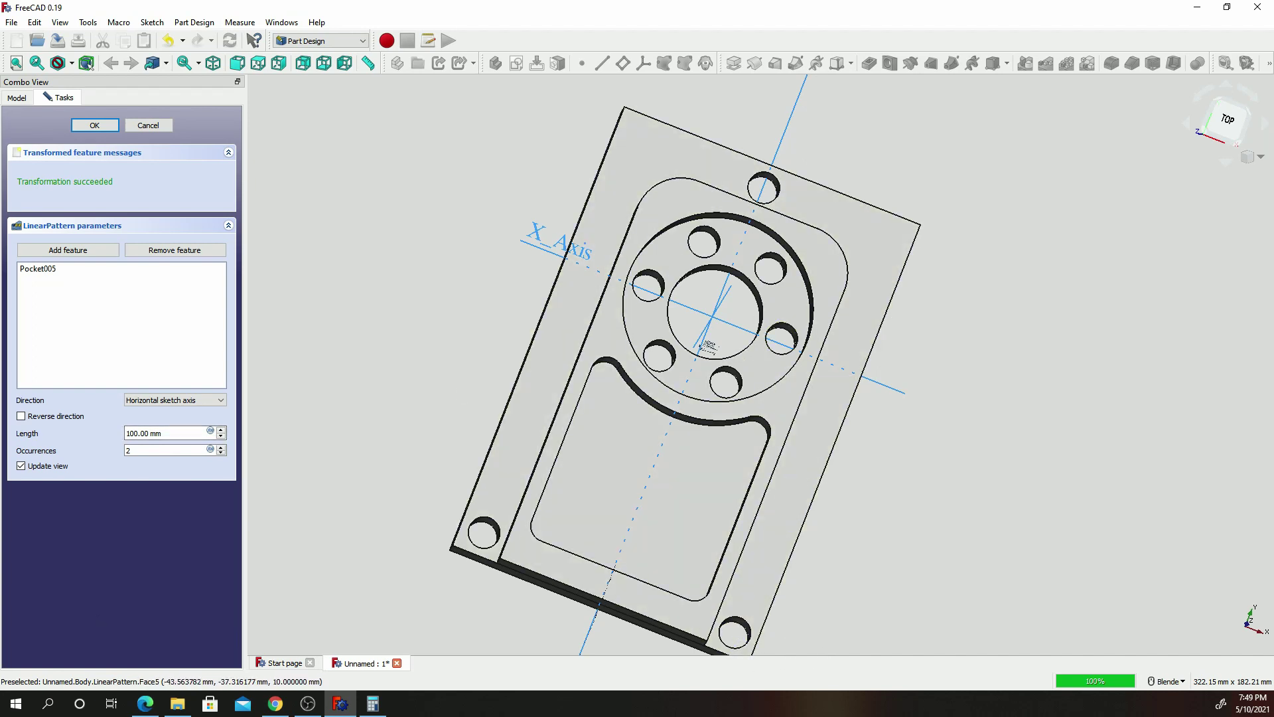
key("alt+Tab")
key("alt+Tab")
double_click(130, 433)
type("135")
double_click(144, 450)
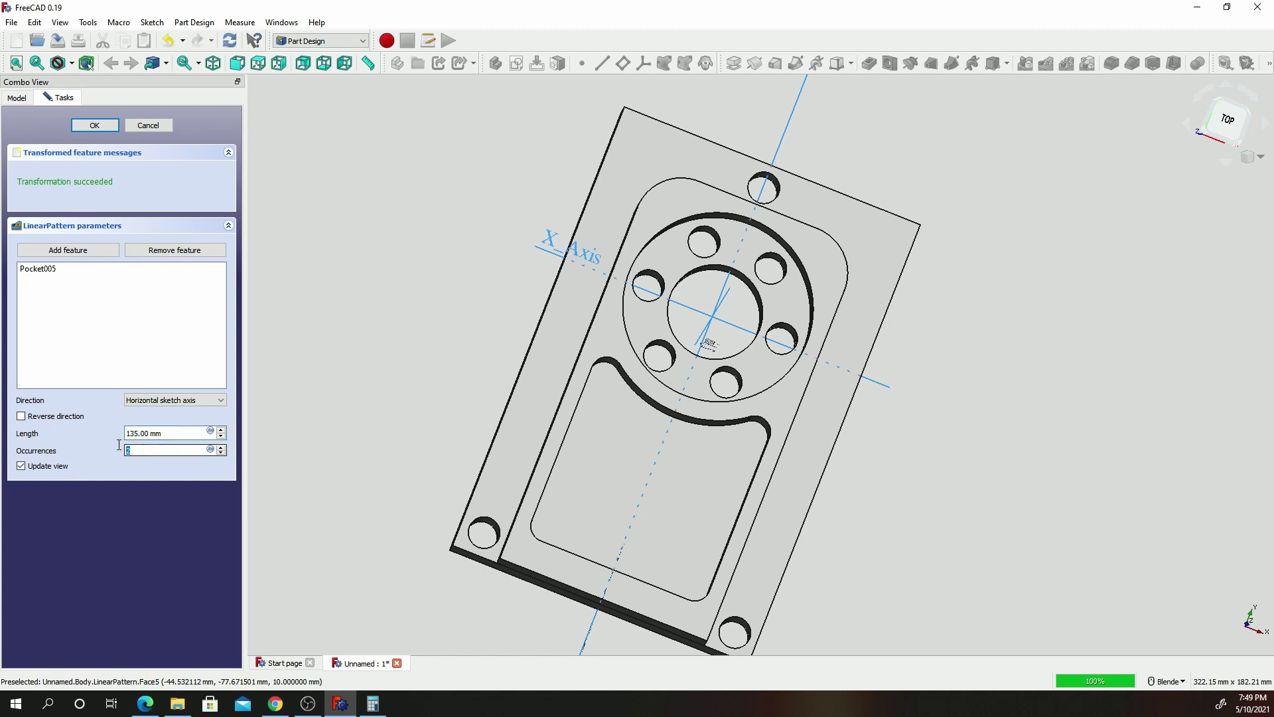
type("4")
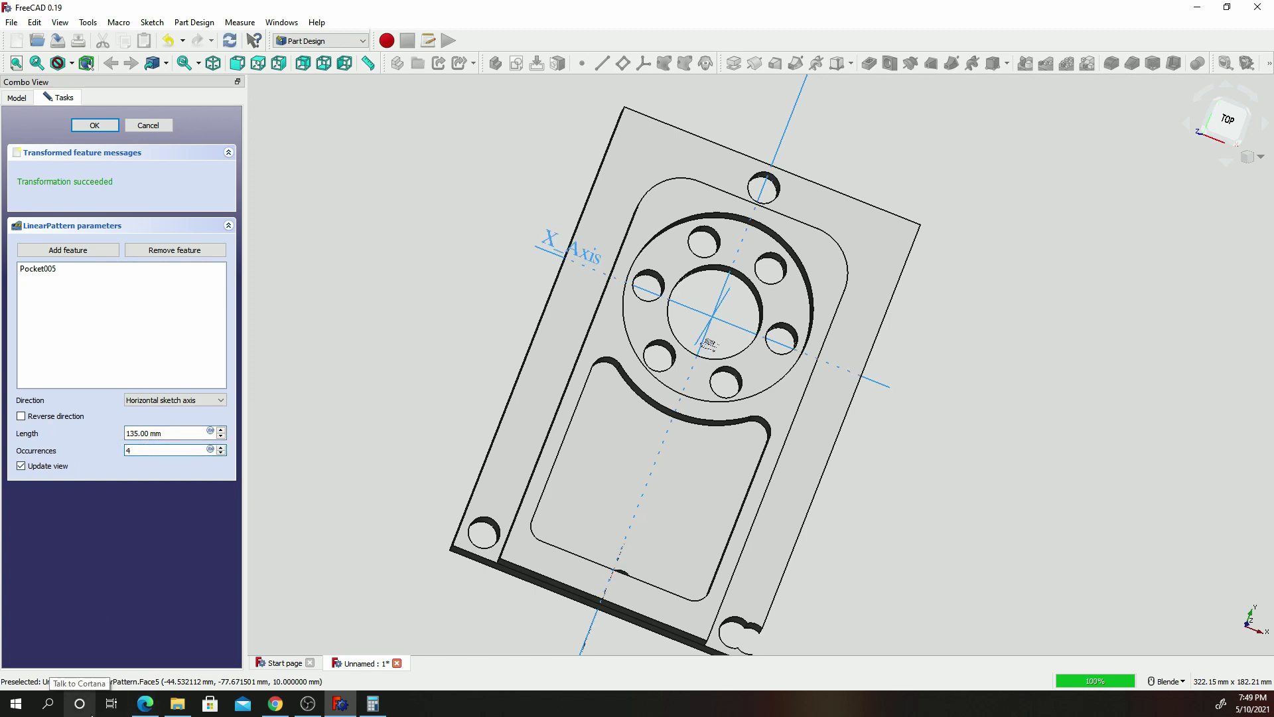
left_click(179, 400)
left_click(146, 445)
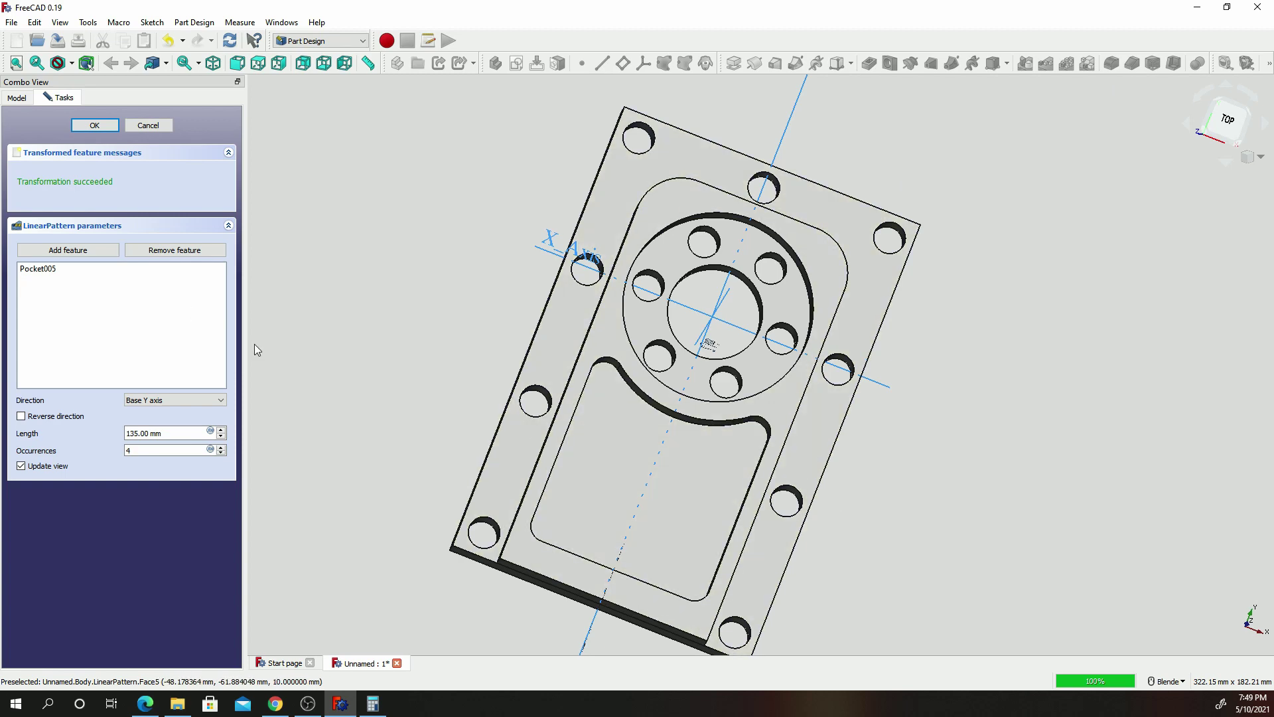
left_click(81, 127)
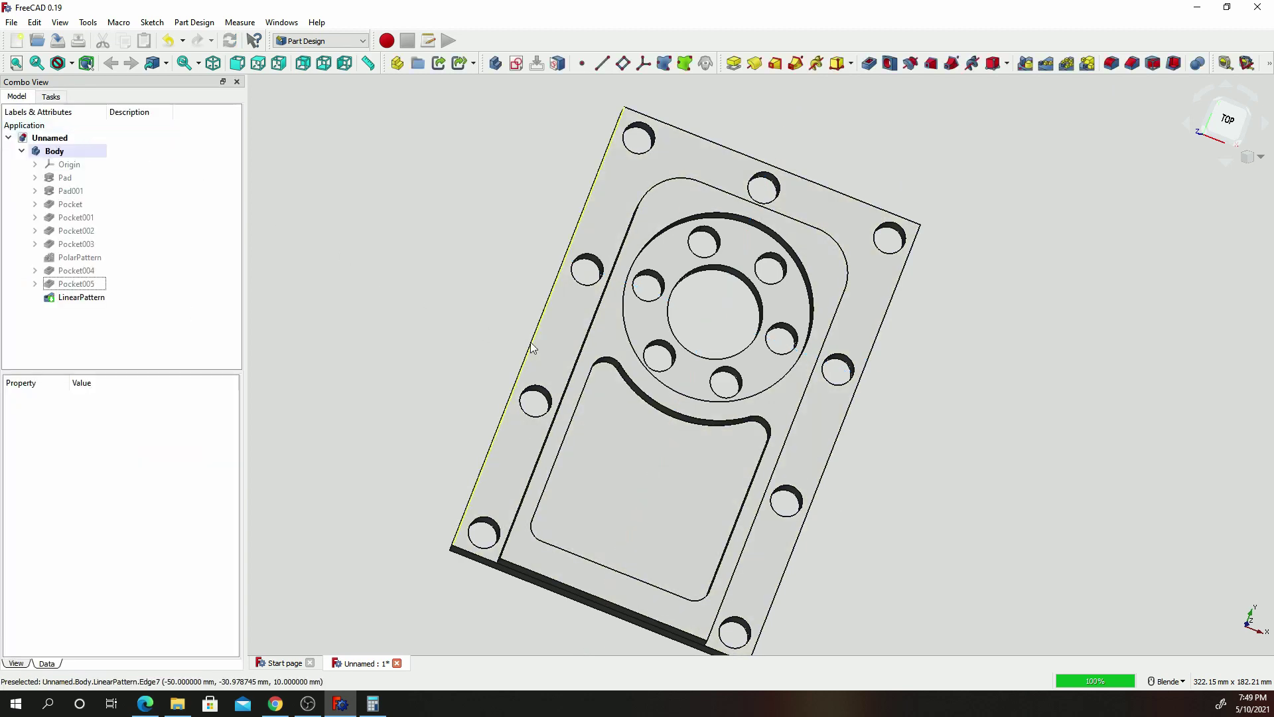
Examine the plate with its border holes, recess and pocket from an angled view.
middle_click_drag(590, 347, 524, 262)
middle_click_drag(544, 372, 933, 300)
scroll(942, 319, "down", 2)
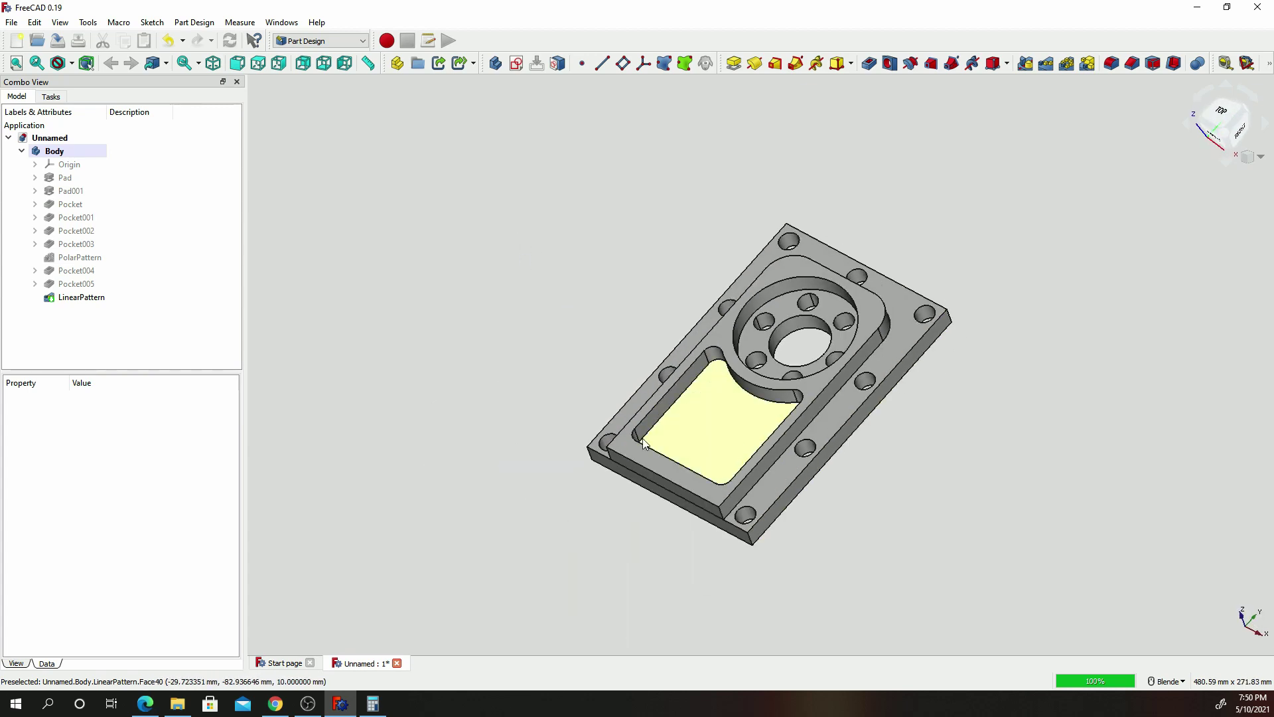
scroll(715, 405, "down", 3)
scroll(716, 404, "up", 4)
scroll(929, 384, "down", 1)
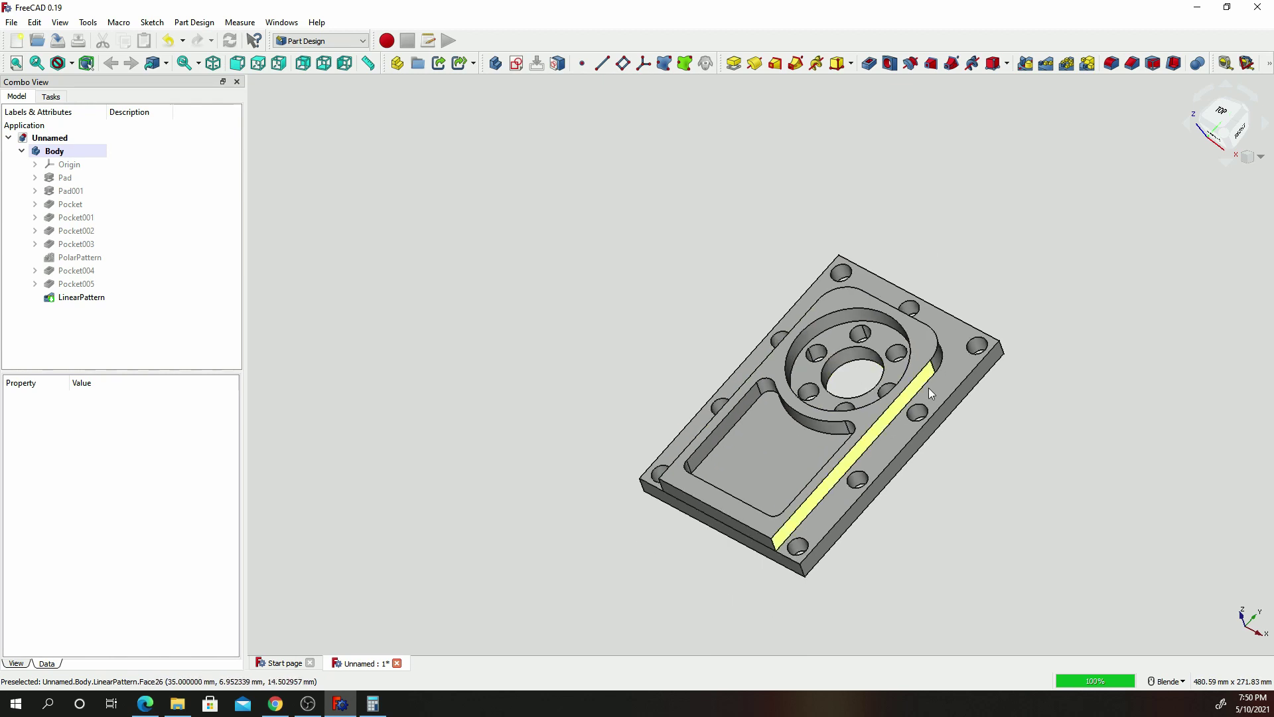
scroll(964, 413, "up", 2)
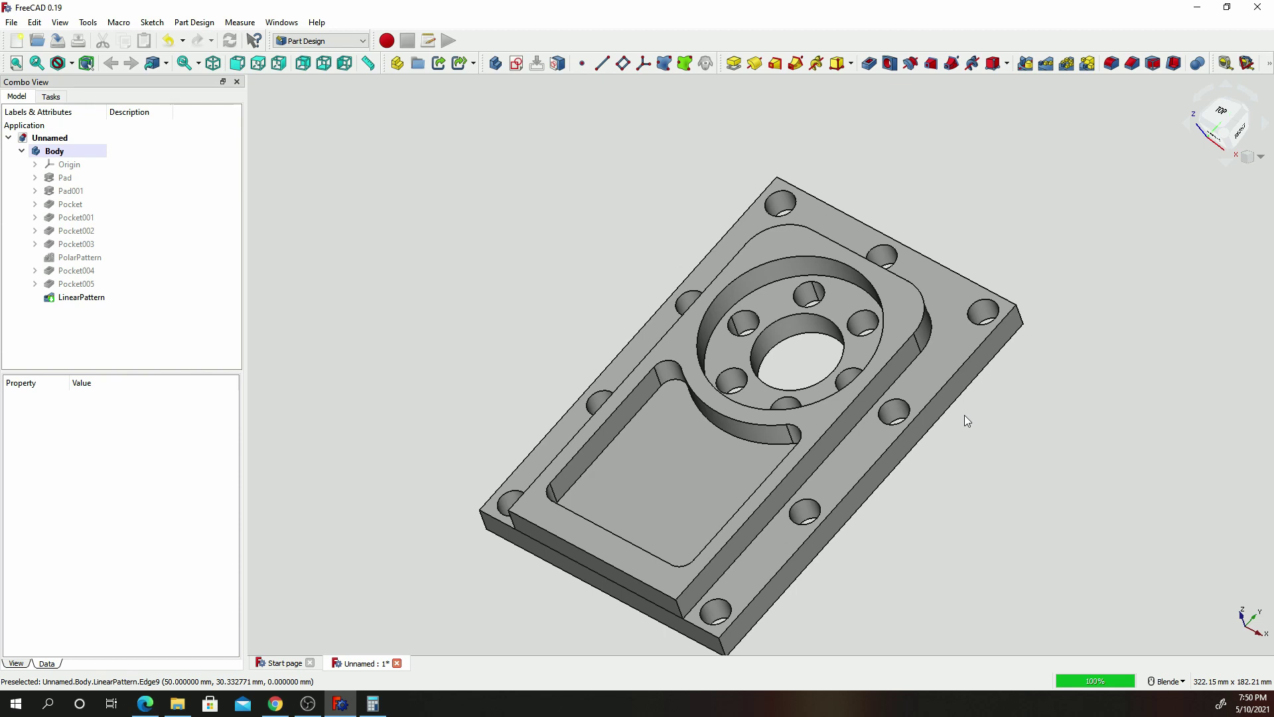
key("alt+Tab")
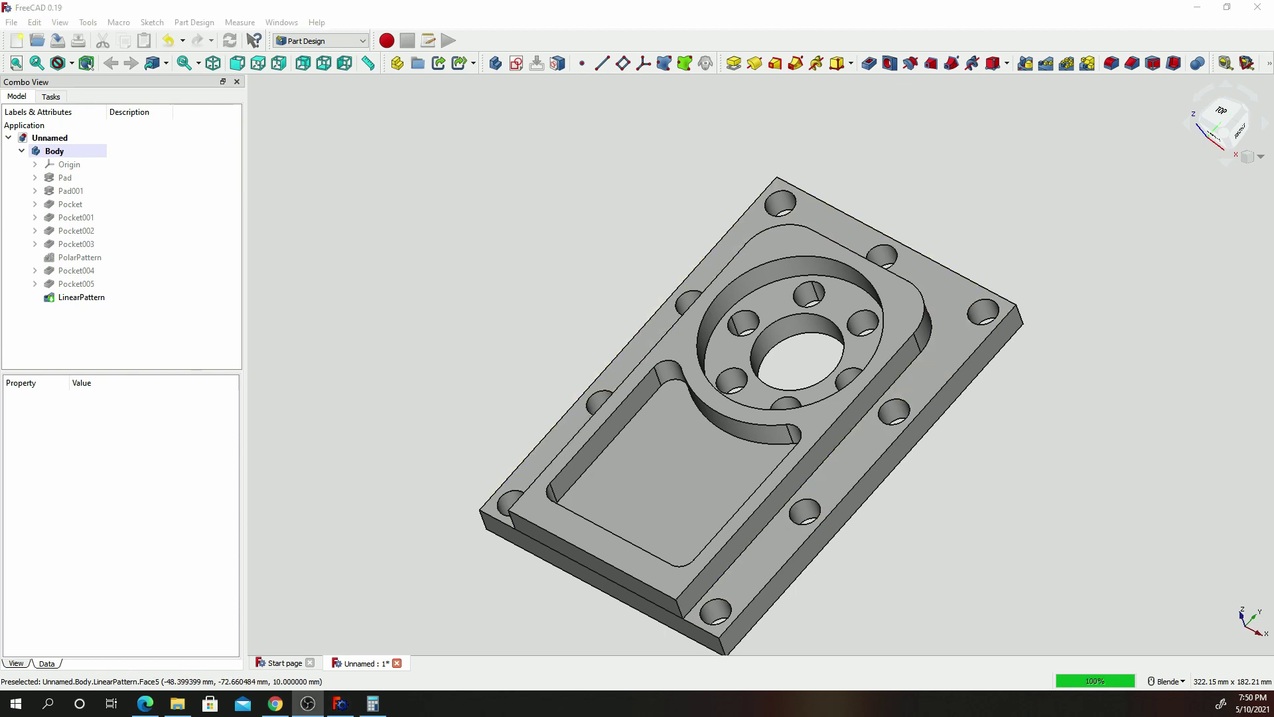